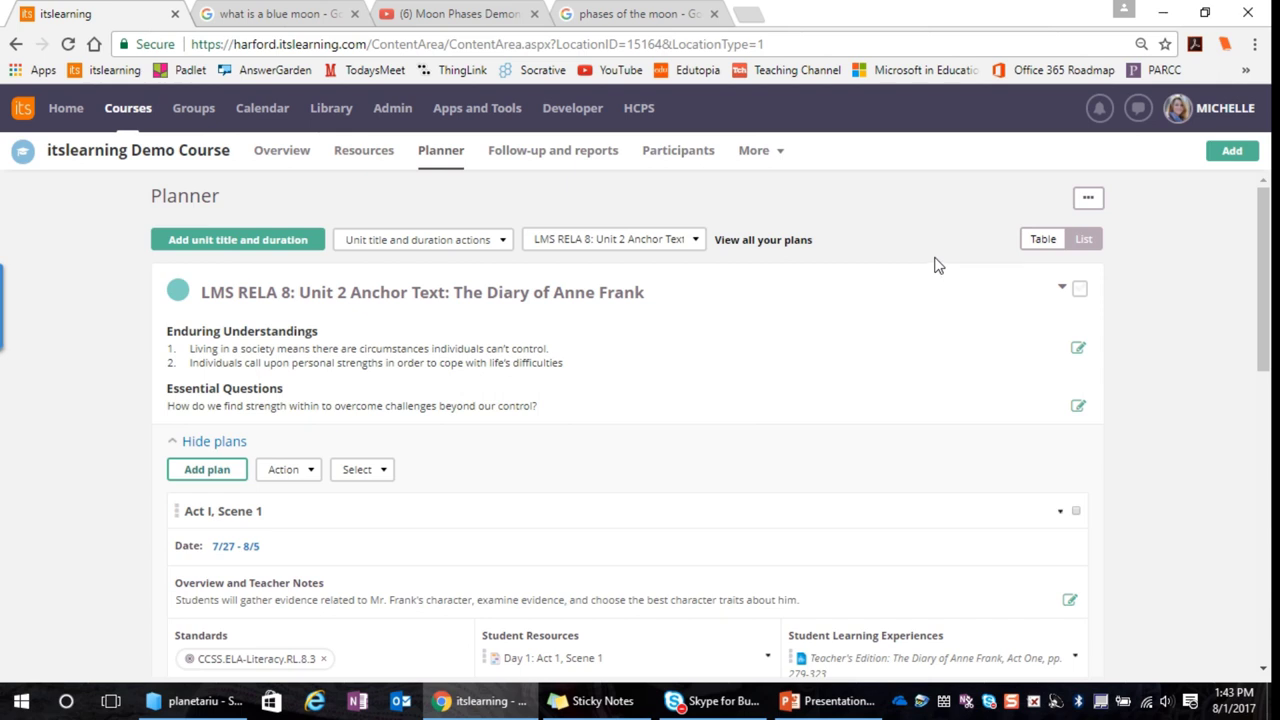
Create a new page as a student resource in the Act I, Scene 1 plan.
scroll(938, 265, "down", 1)
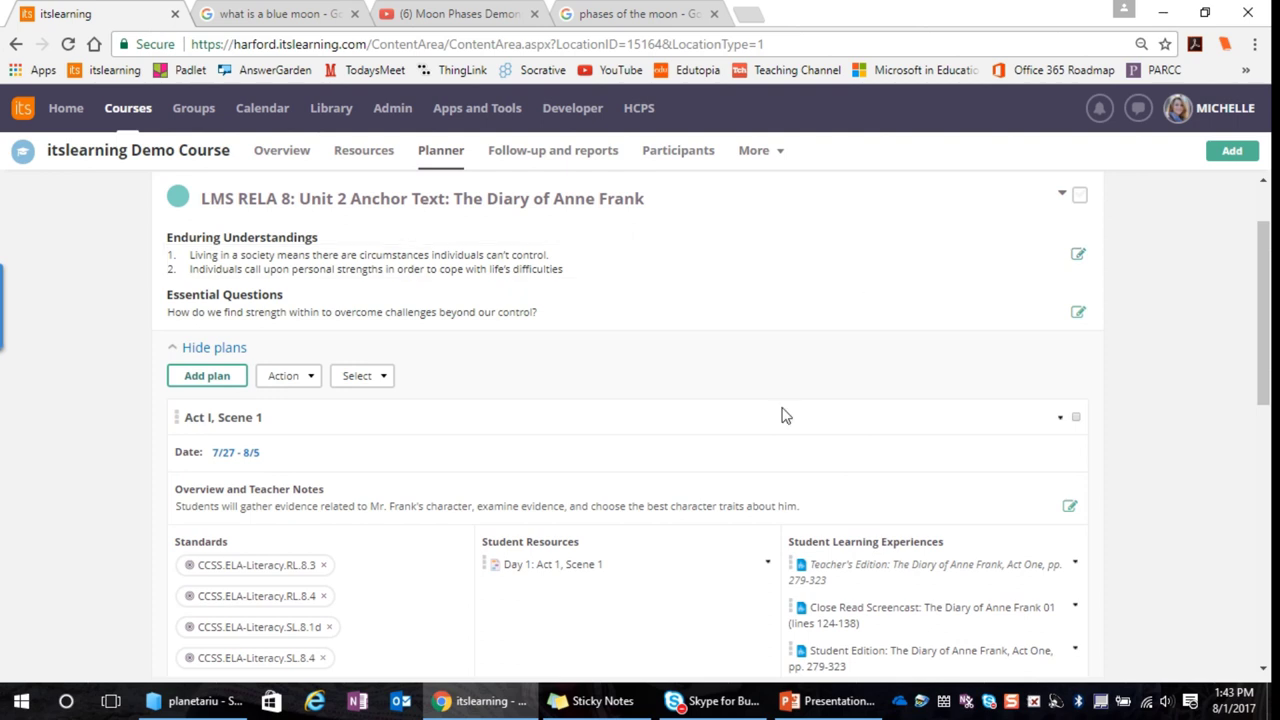
scroll(815, 535, "down", 1)
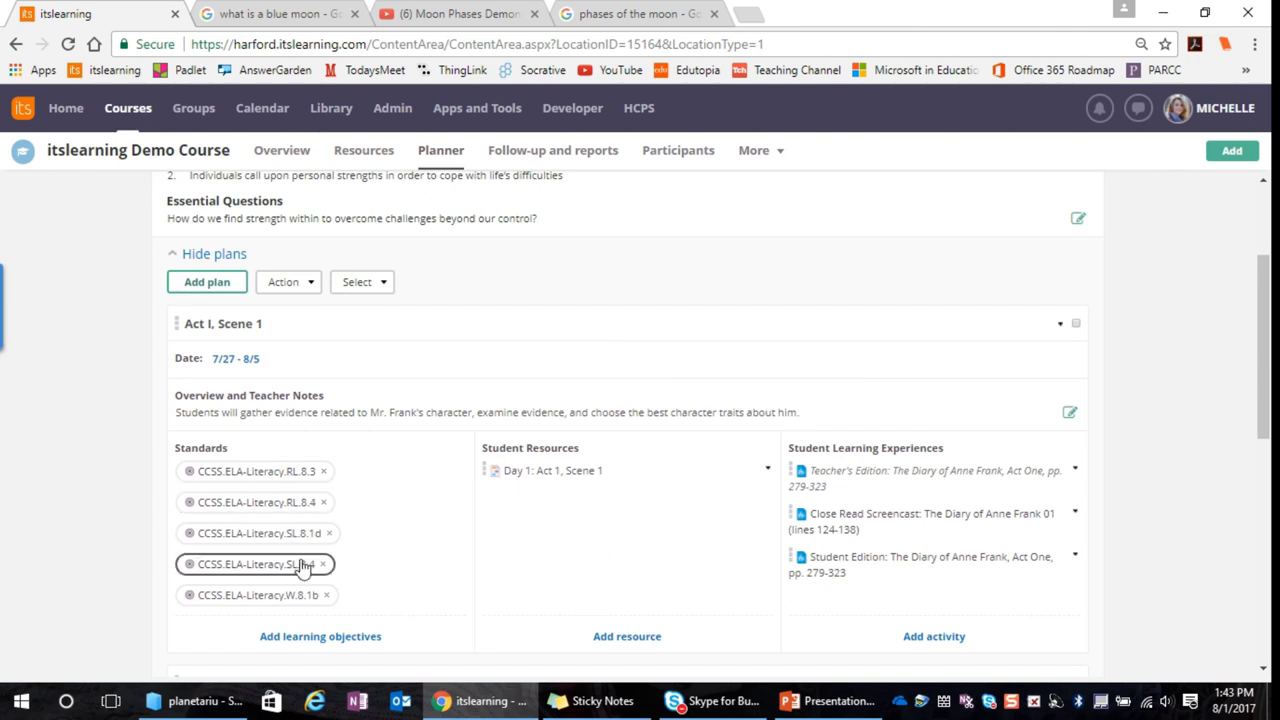
scroll(346, 600, "up", 1)
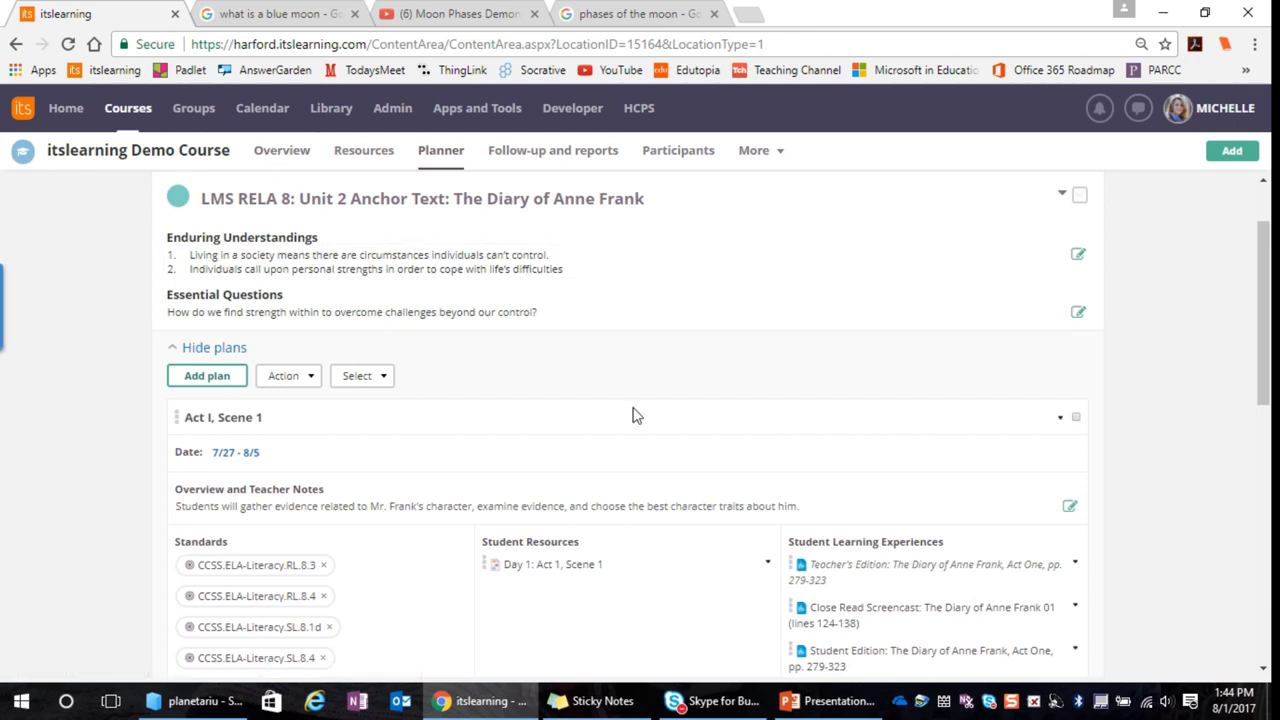
scroll(631, 414, "down", 1)
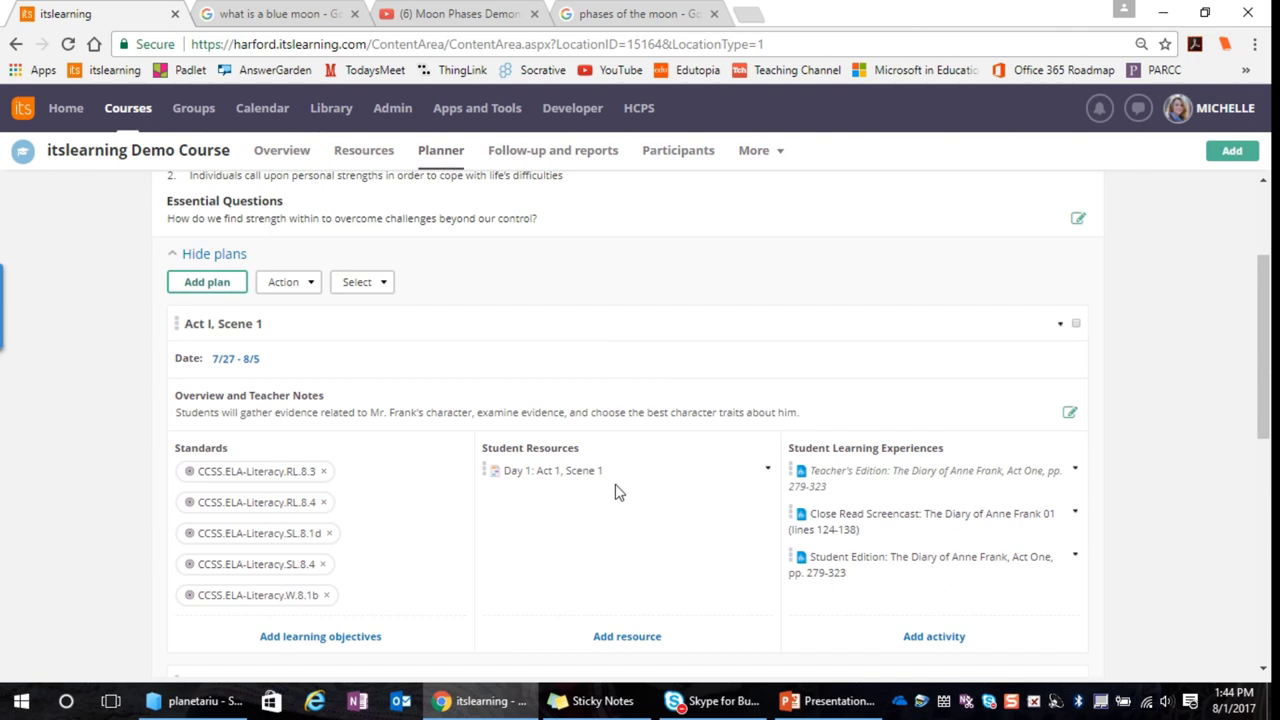
left_click(641, 645)
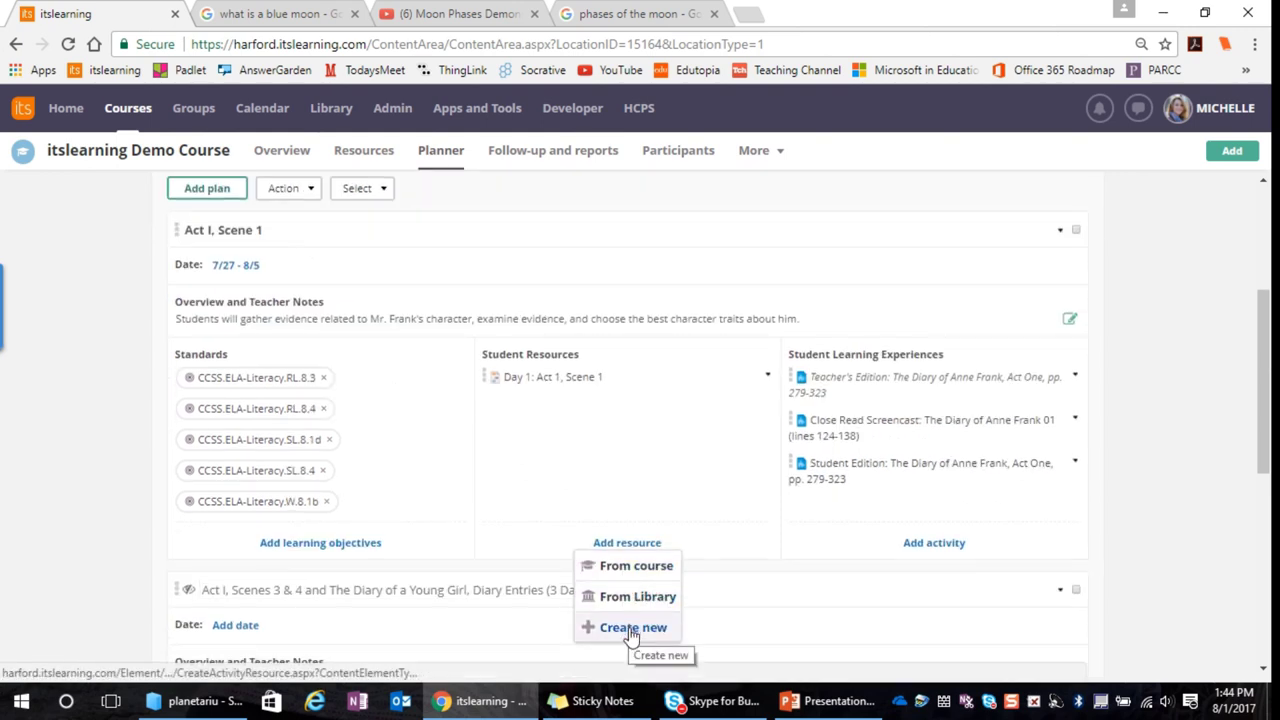
left_click(631, 630)
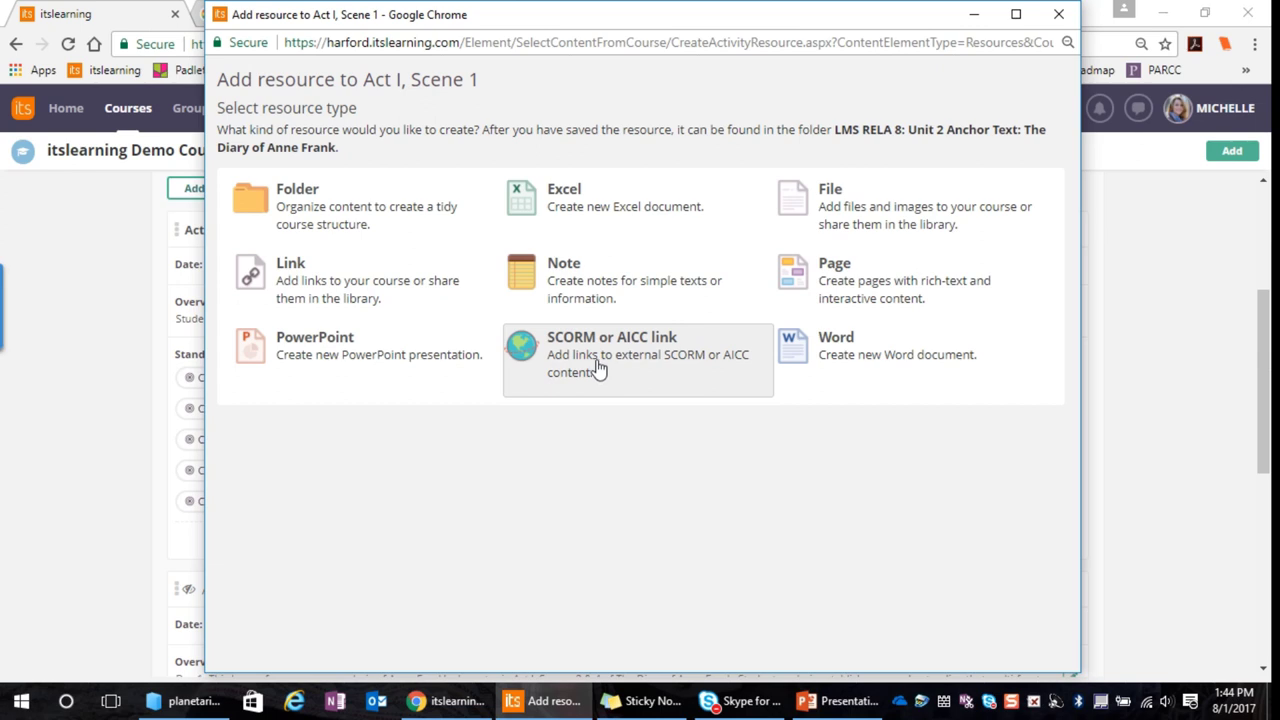
left_click(840, 287)
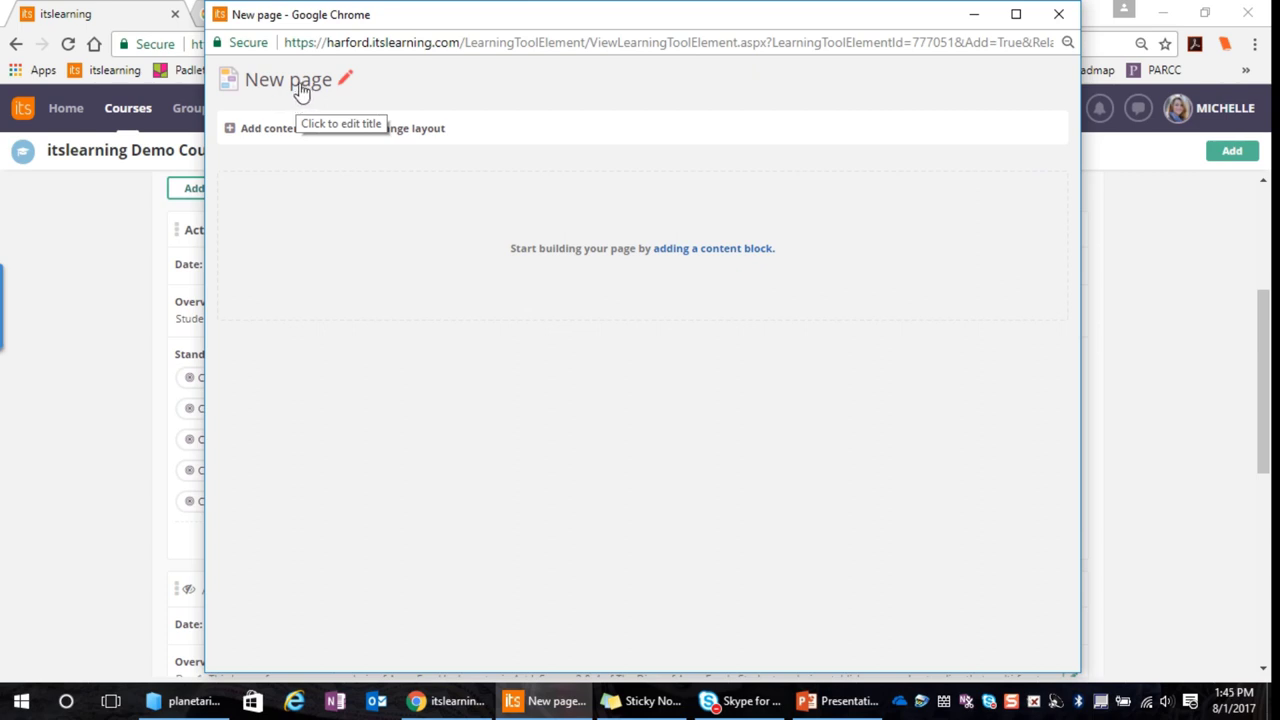
Title the new page "Phases of the Moon".
left_click(302, 90)
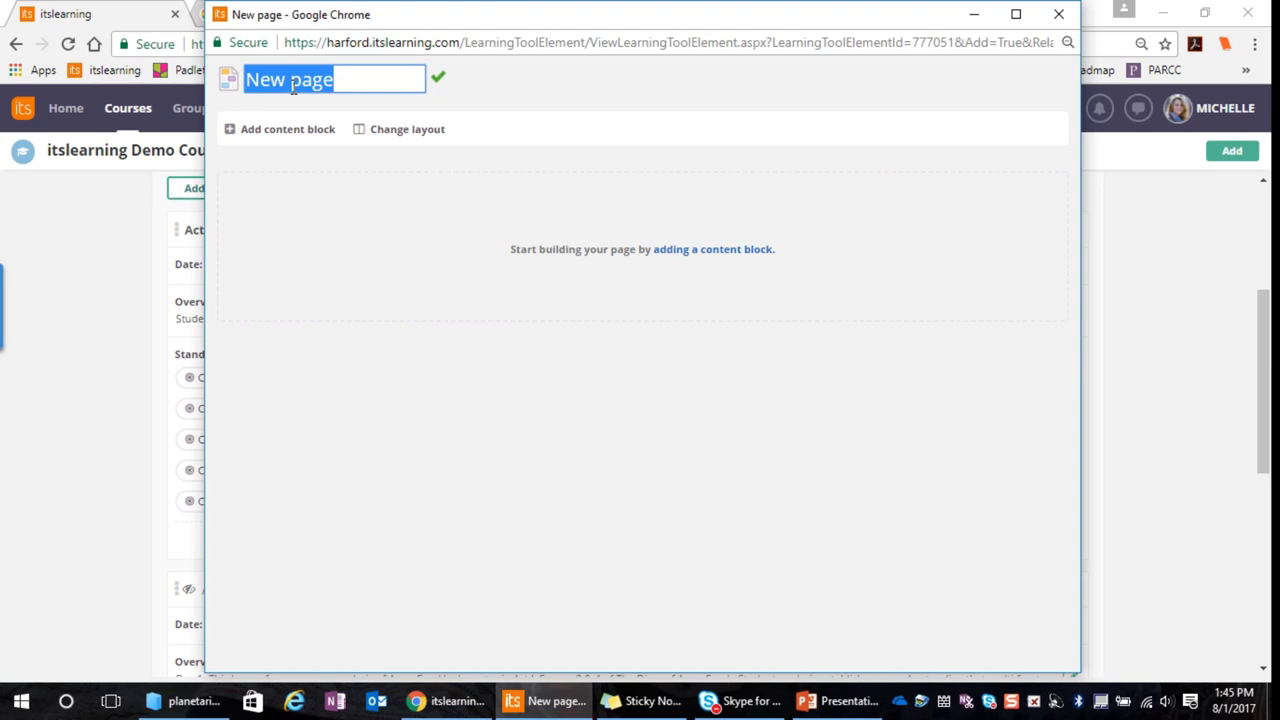
type("Phas")
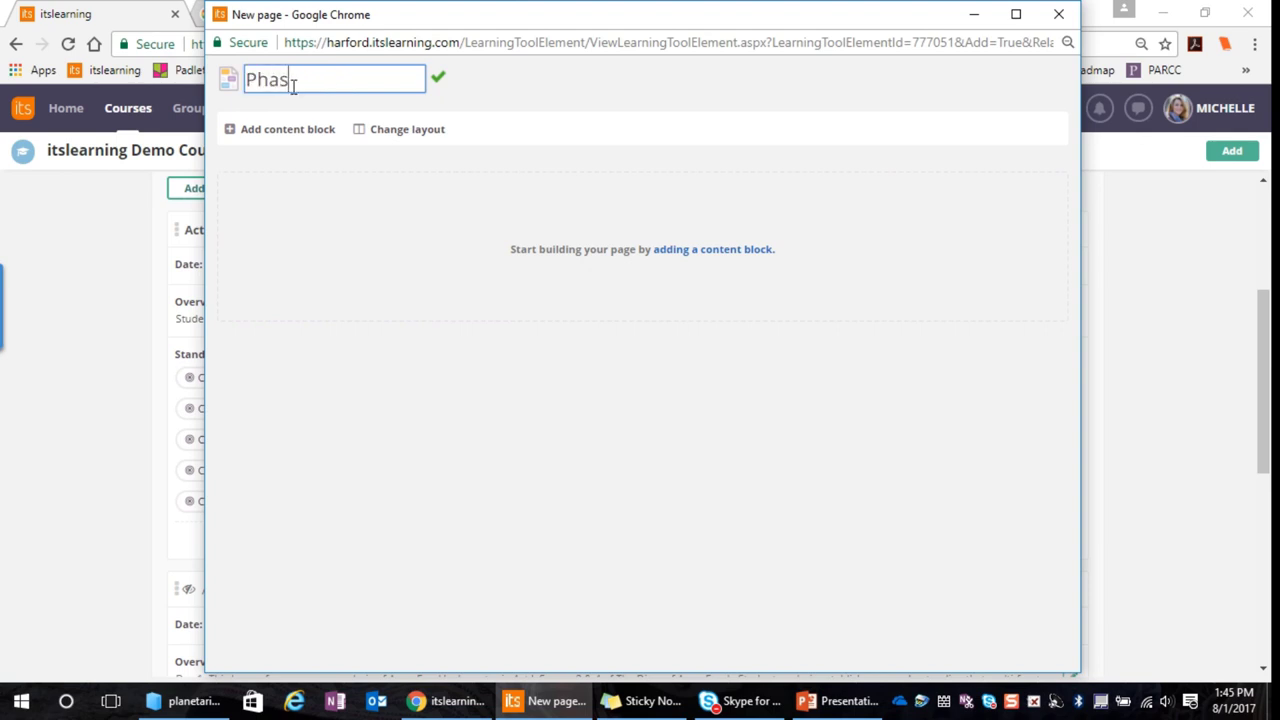
type("es of the Moon")
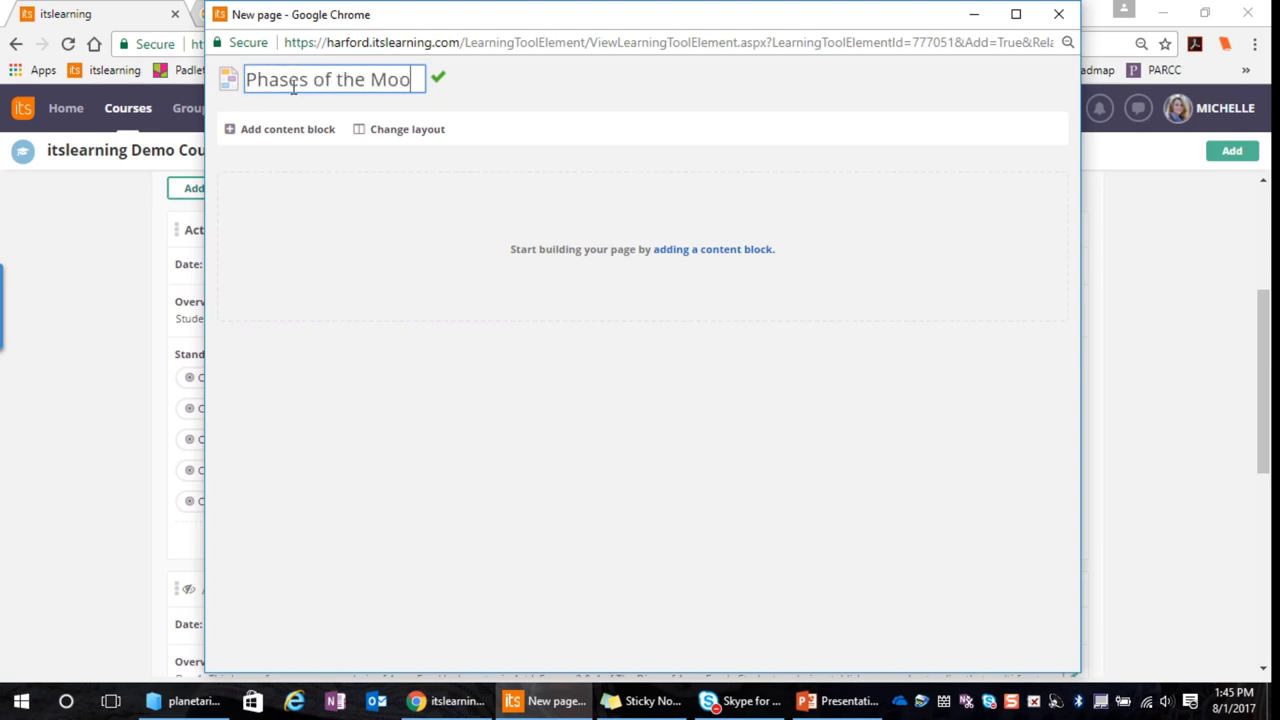
left_click(439, 79)
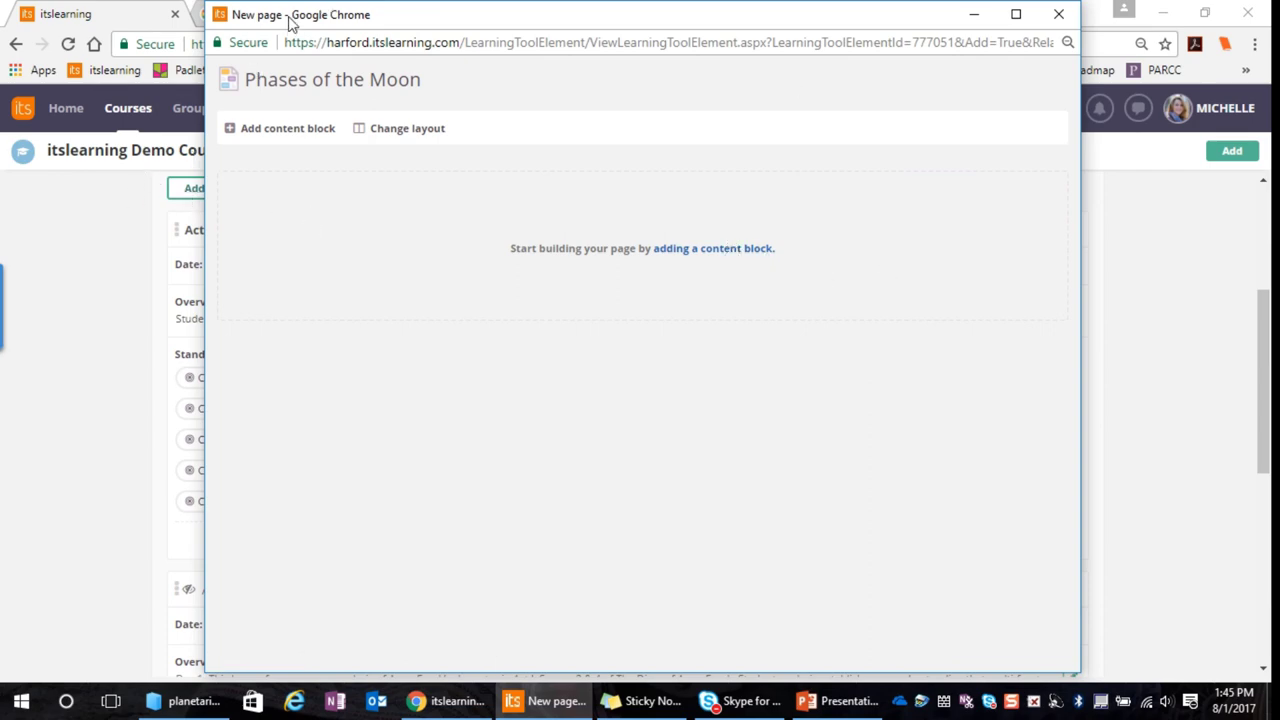
Close the page's pop-up window and open the Phases of the Moon page from the plan's student resources.
mouse_move(290, 18)
left_mouse_down()
mouse_move(312, 30)
mouse_move(180, 110)
mouse_move(540, 34)
mouse_move(297, 11)
mouse_move(291, 23)
left_mouse_up()
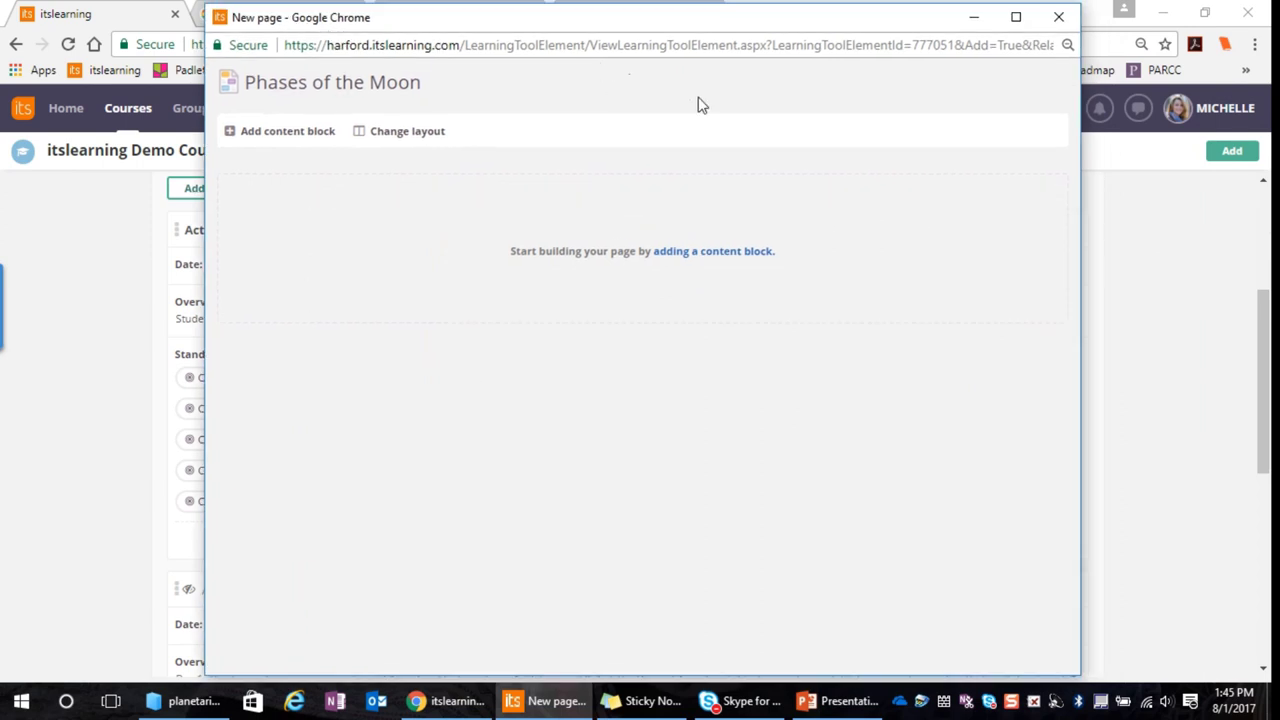
left_click(1060, 18)
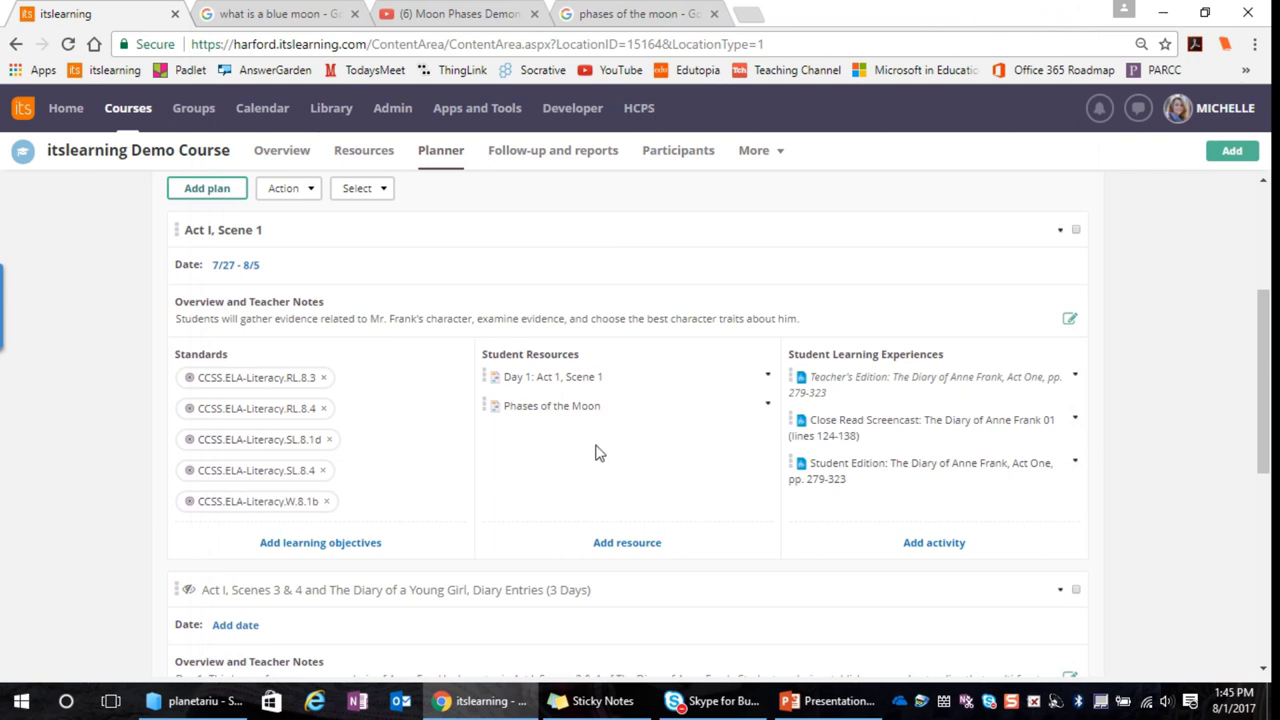
left_click(535, 410)
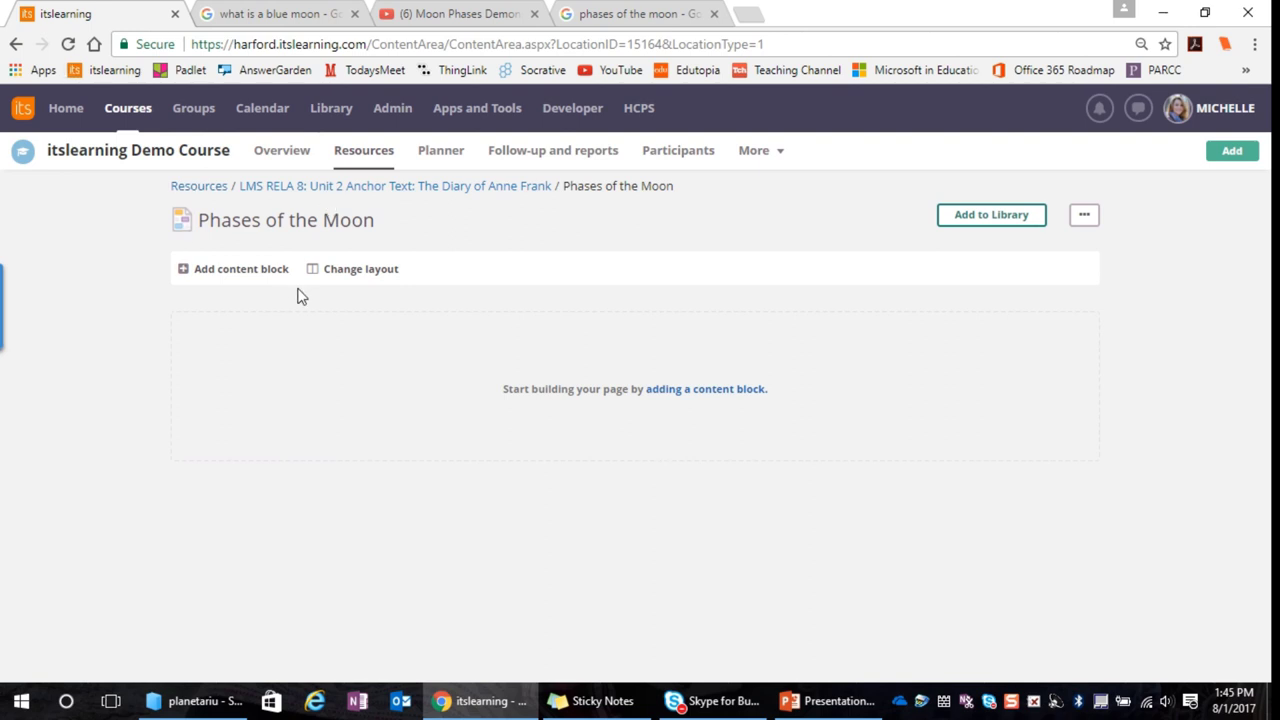
Add a rich content block to the page and title it "Objectives".
left_click(237, 271)
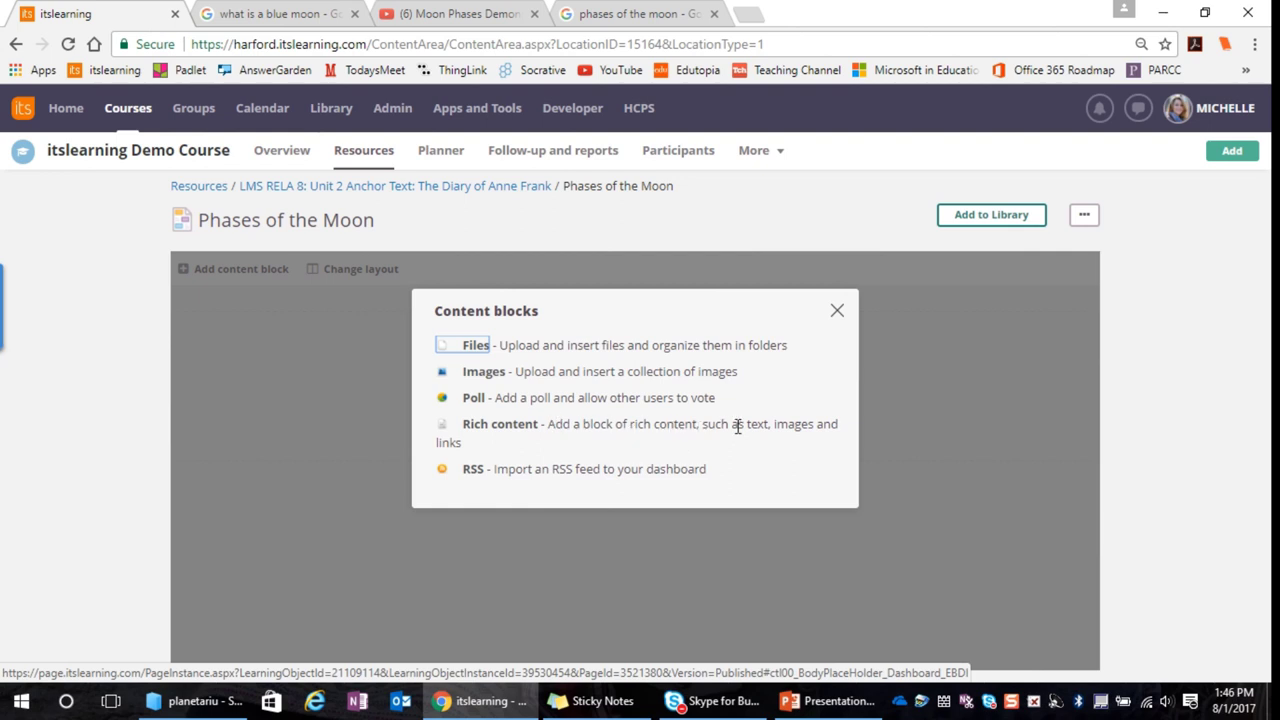
left_click(498, 426)
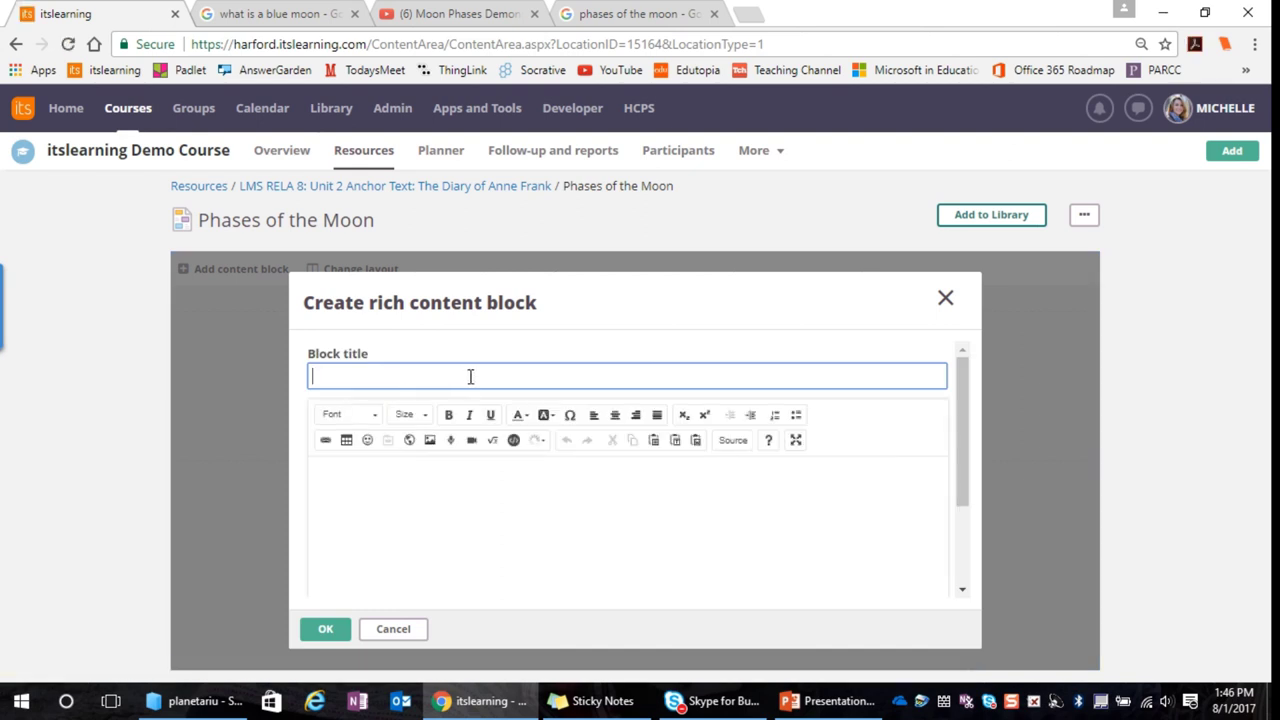
type("Ob")
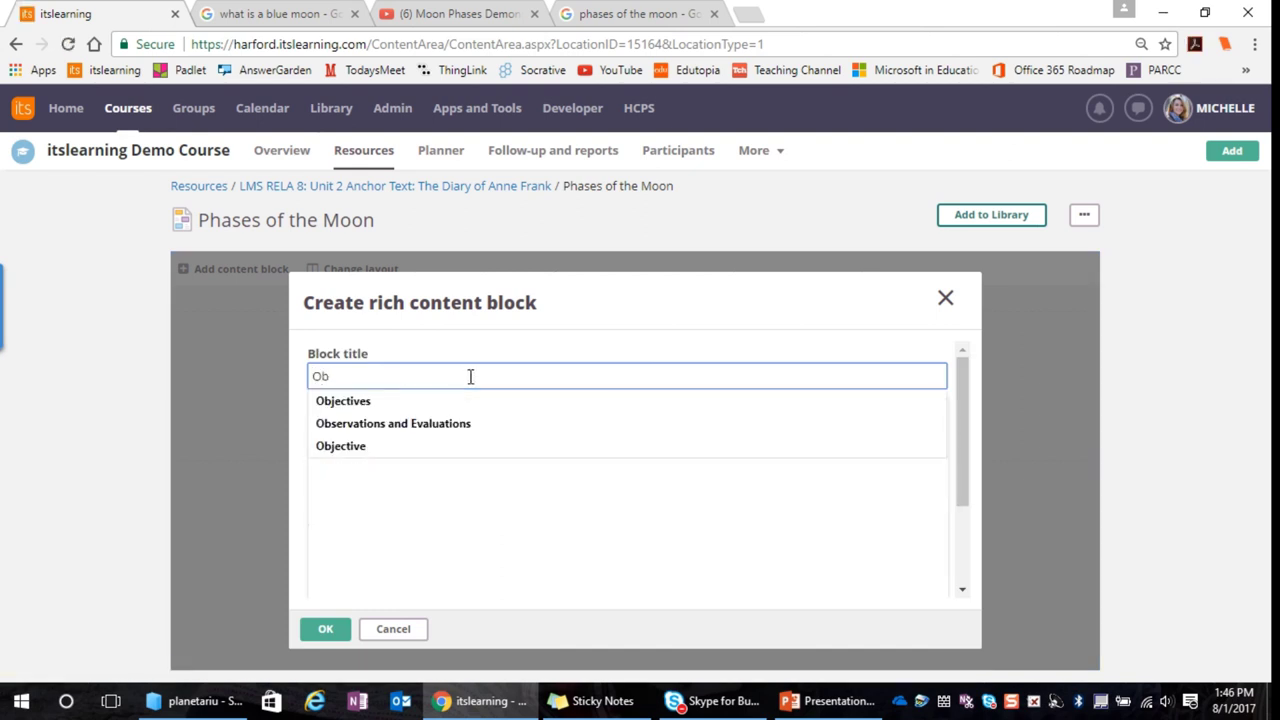
left_click(371, 402)
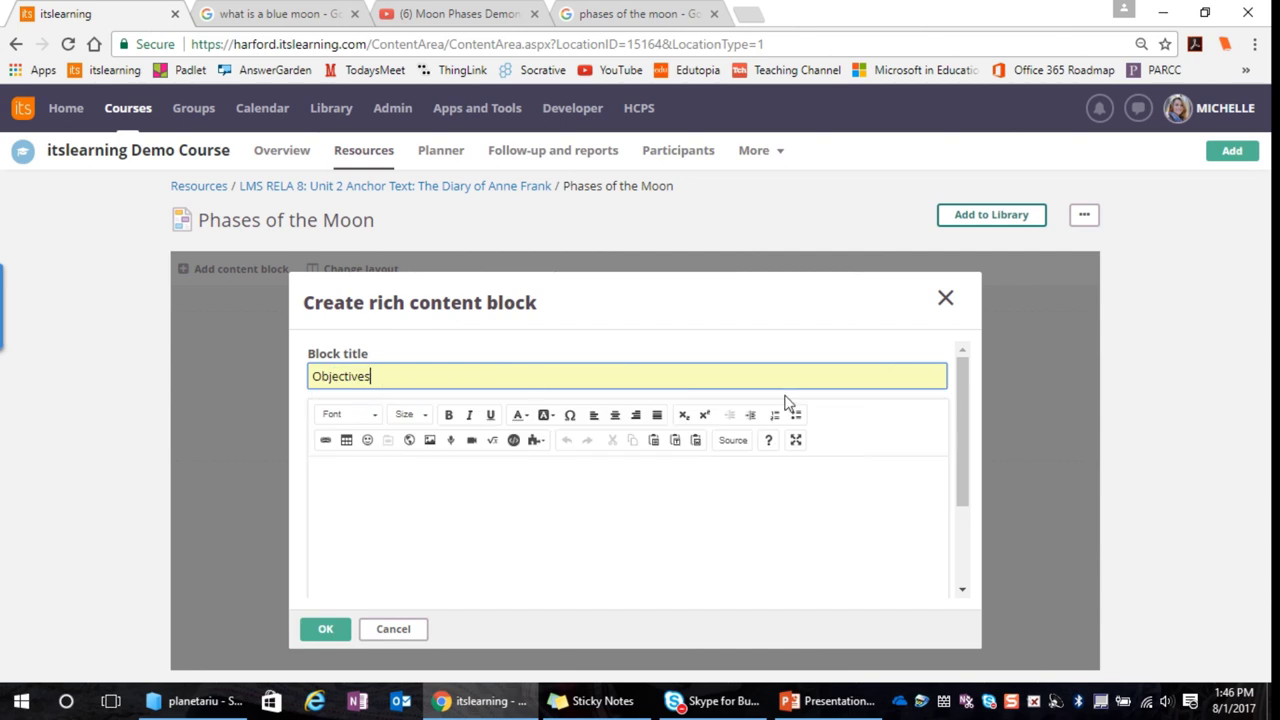
Write "Students will be able to" in the block body, followed by an indented line "identify and describe the various phases of the moon".
left_click(524, 497)
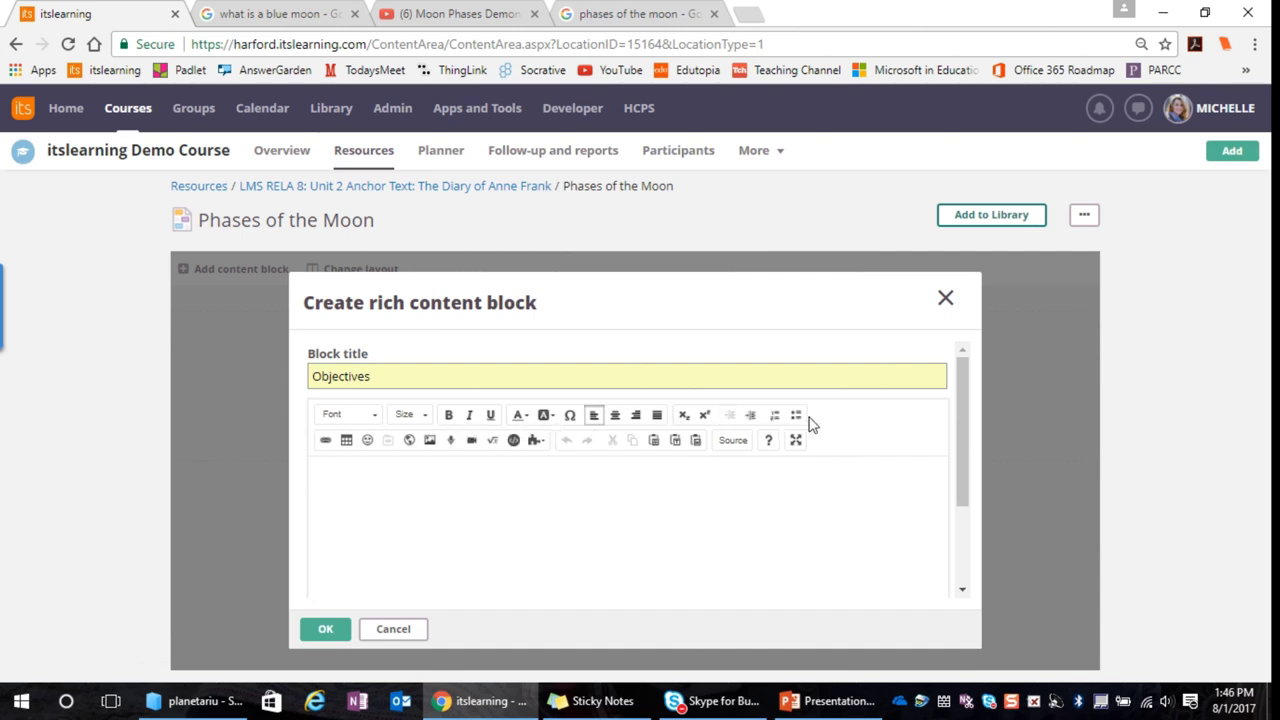
left_click(333, 474)
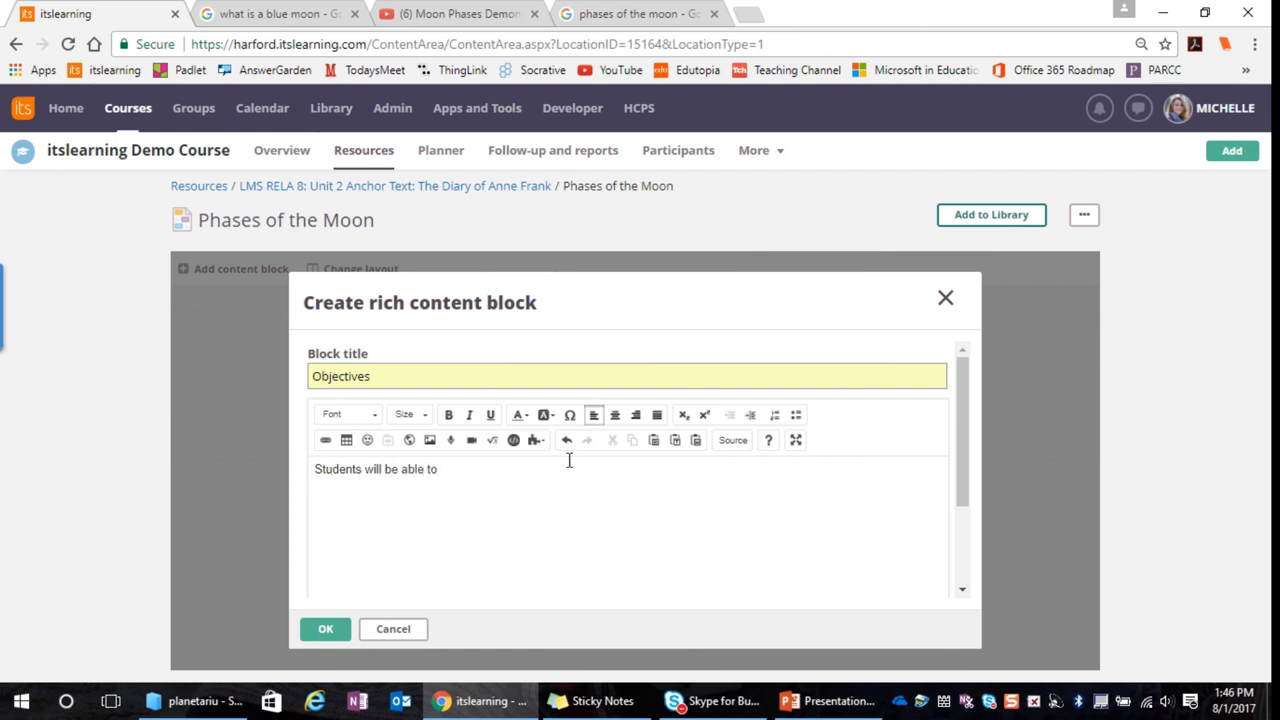
left_click(754, 421)
type("identify and des")
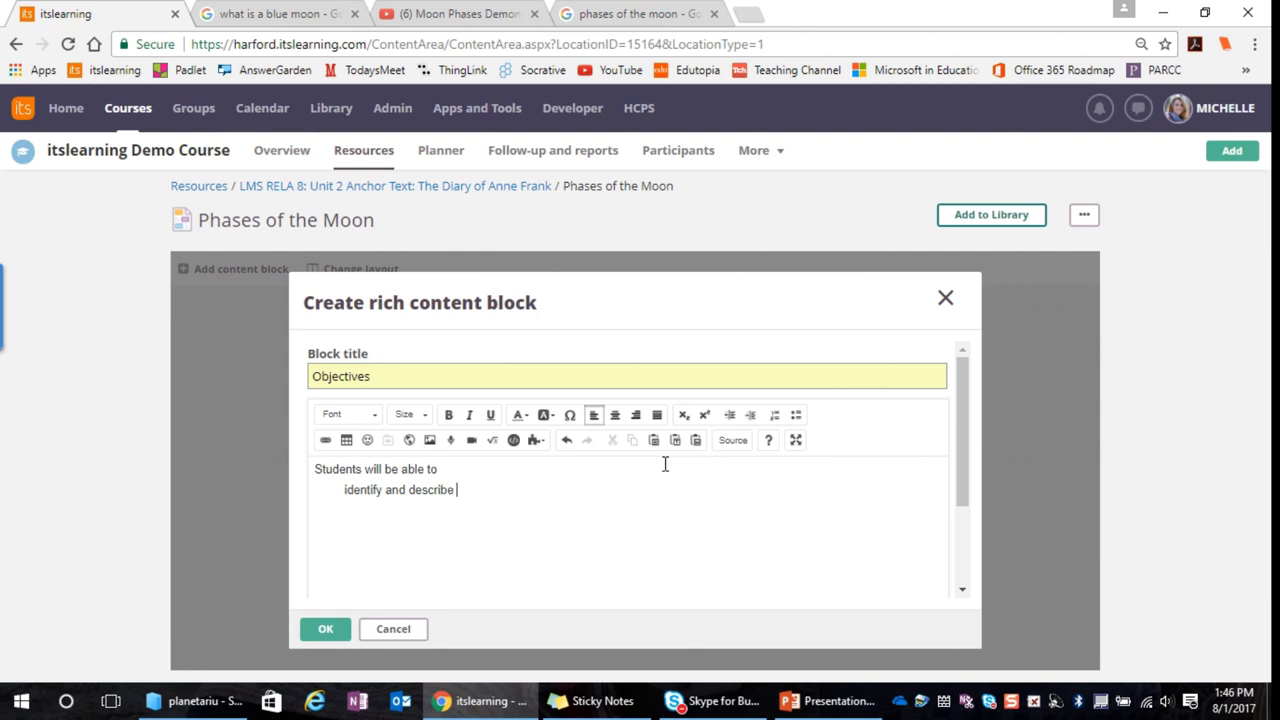
type("cribe the various phases of the ")
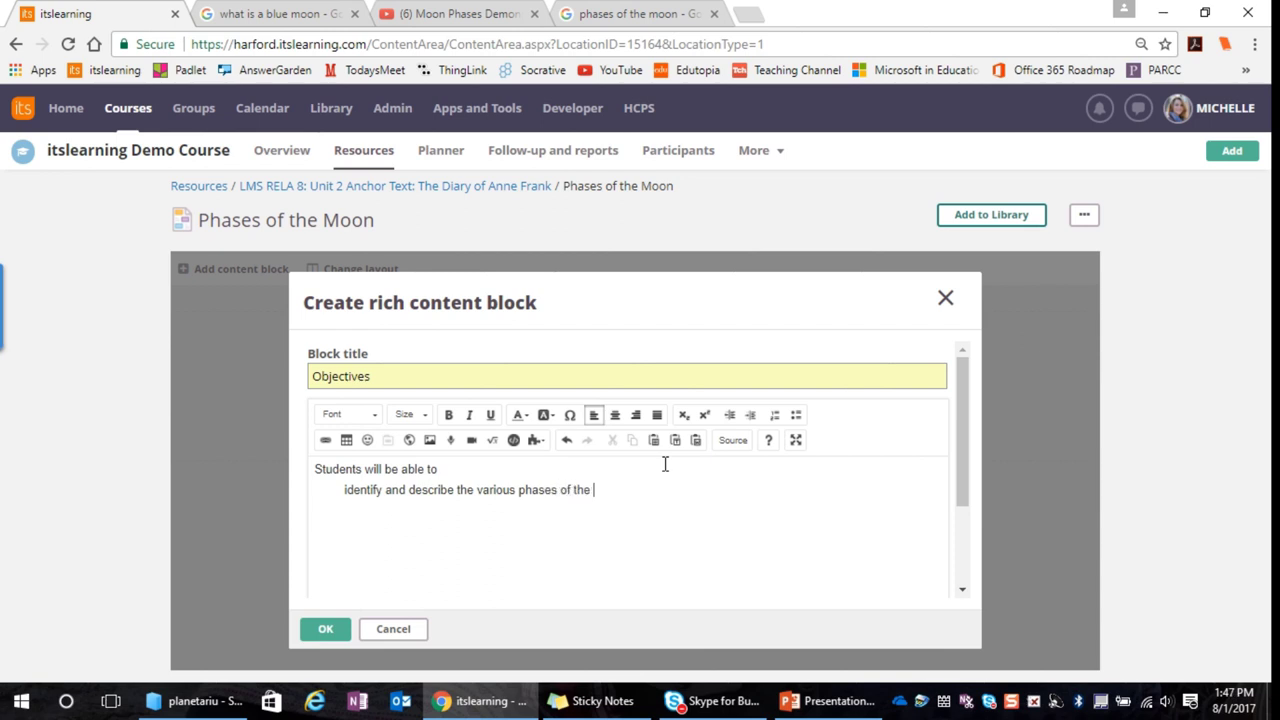
type("mo")
type("v")
key("BackSpace")
left_click(375, 418)
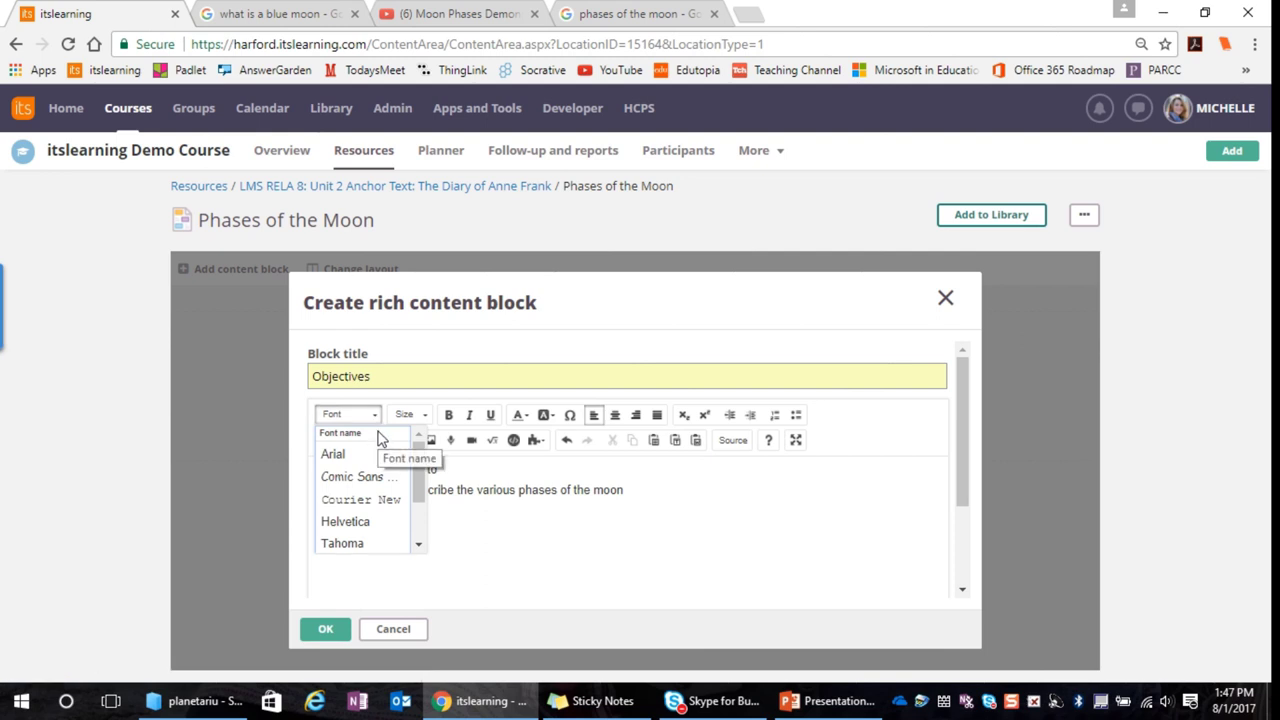
mouse_move(418, 452)
left_mouse_down()
mouse_move(418, 510)
mouse_move(413, 447)
left_mouse_up()
left_click_drag(414, 475, 421, 514)
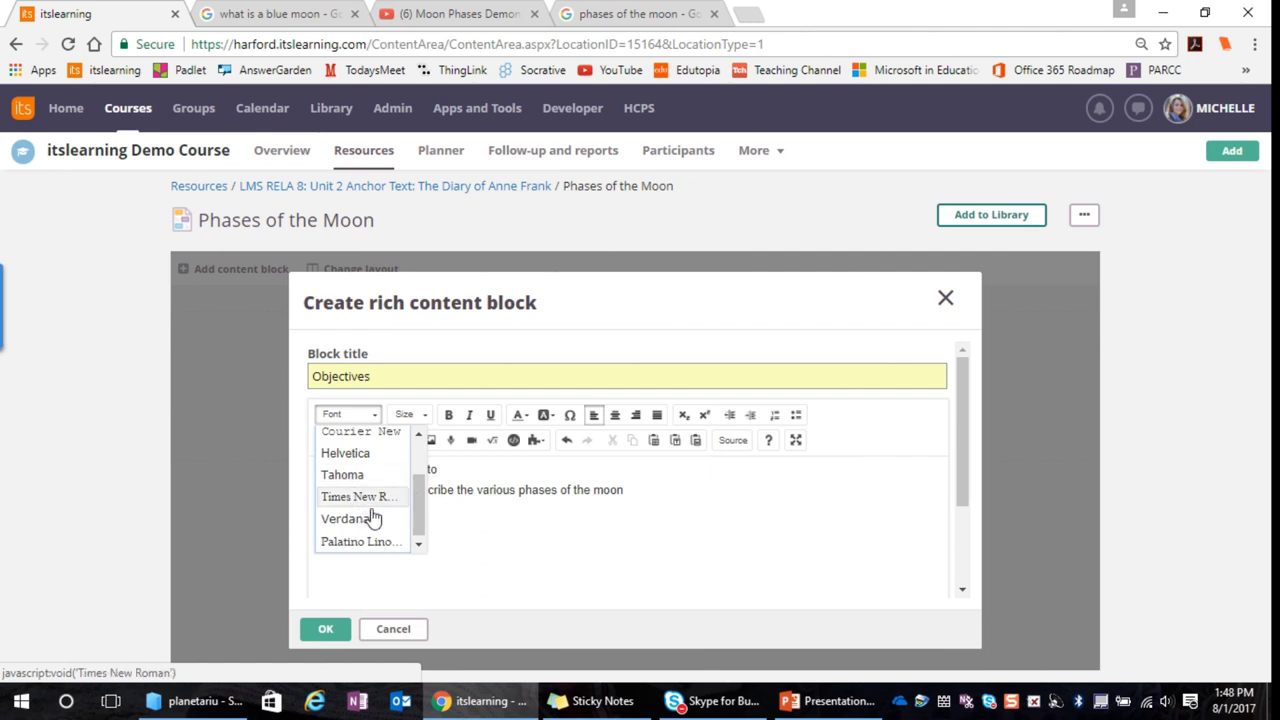
left_click(454, 516)
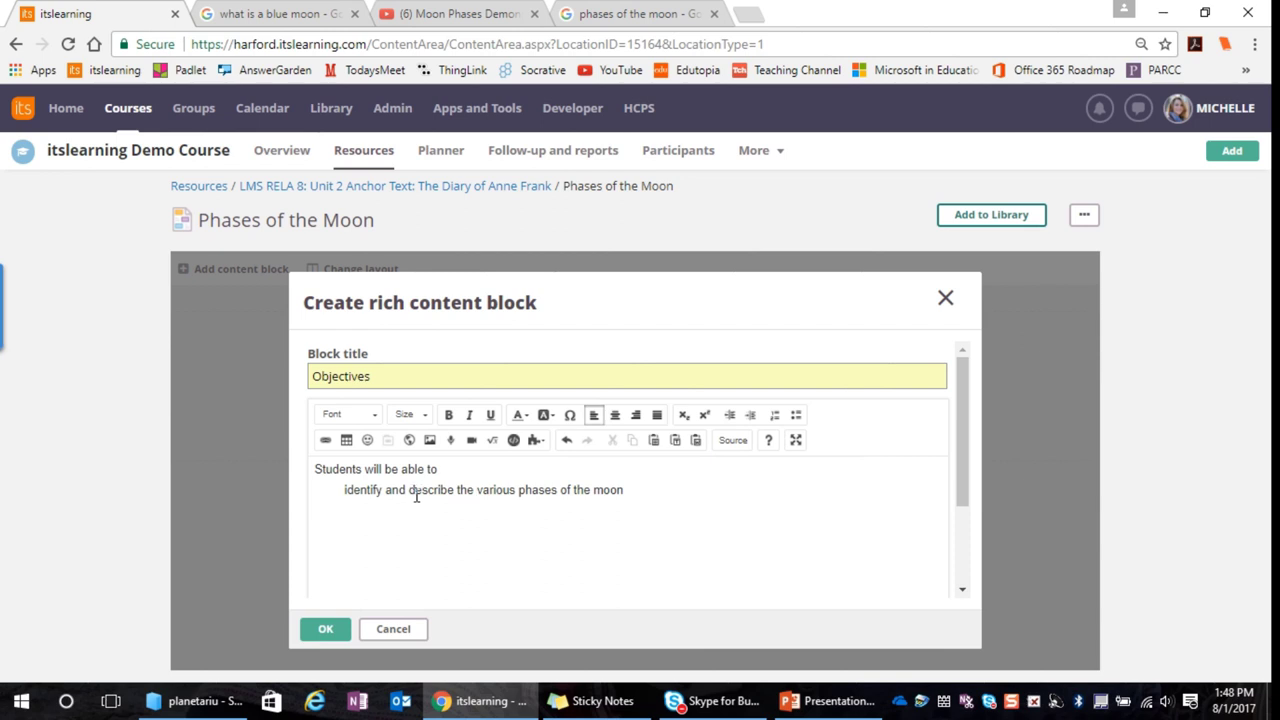
Make the words "identify" and "describe" bold in the objective text and save the Objectives block.
left_click_drag(343, 489, 461, 488)
left_click(448, 414)
left_click(448, 414)
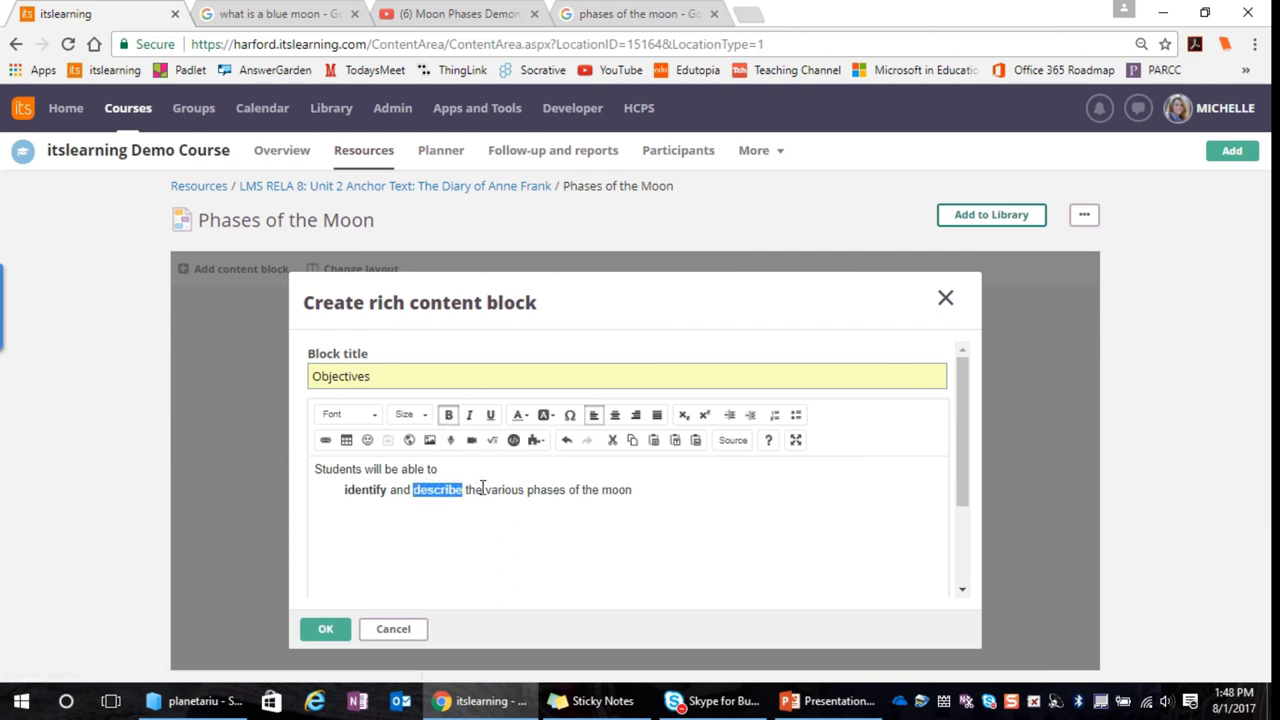
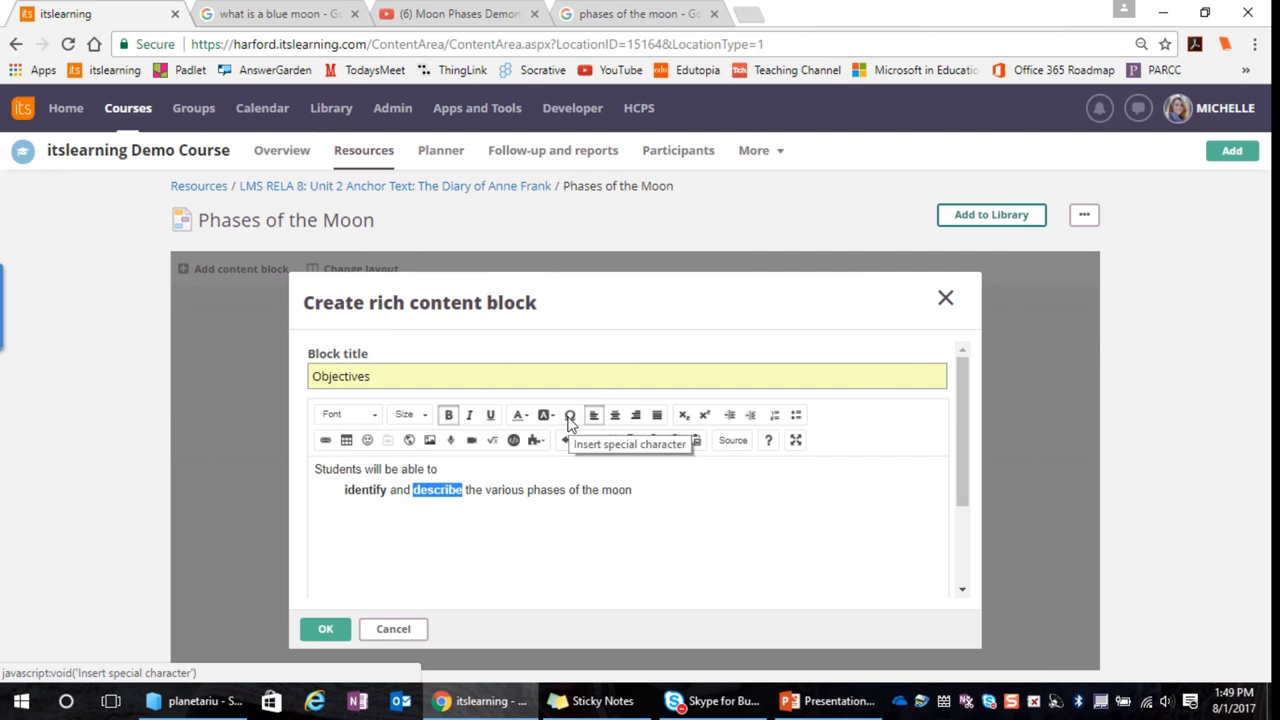
left_click(569, 416)
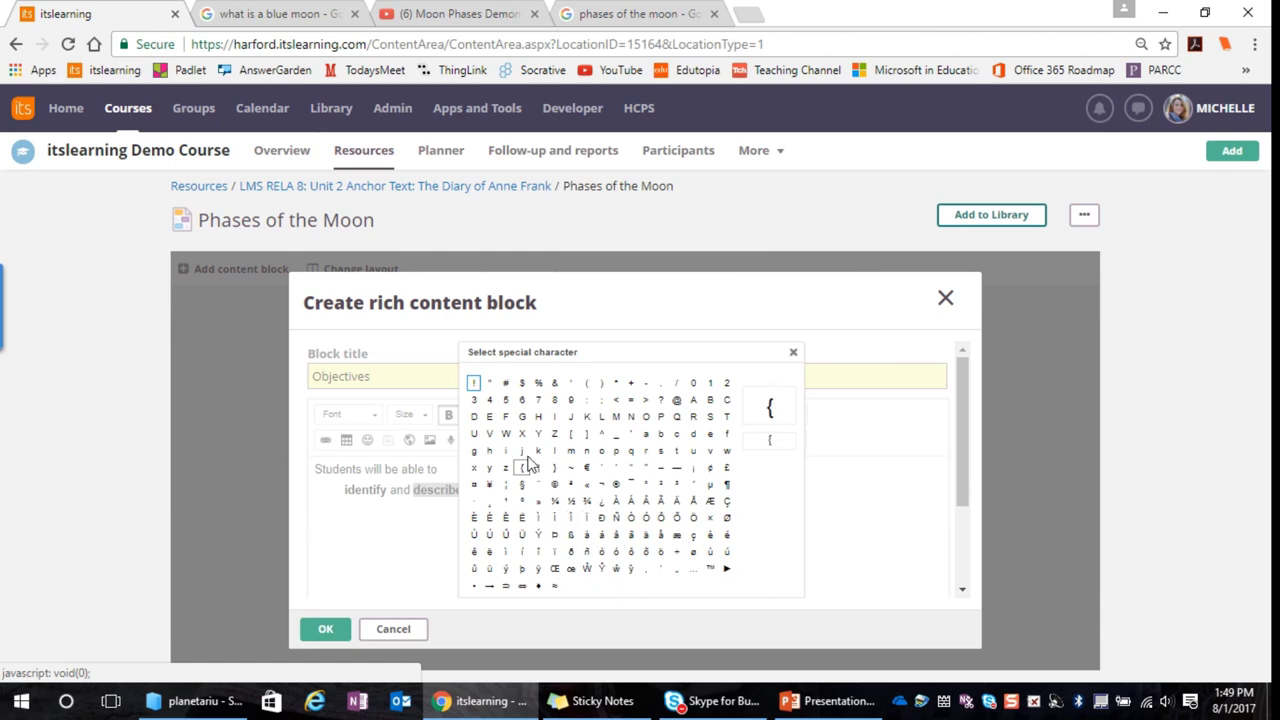
left_click(793, 352)
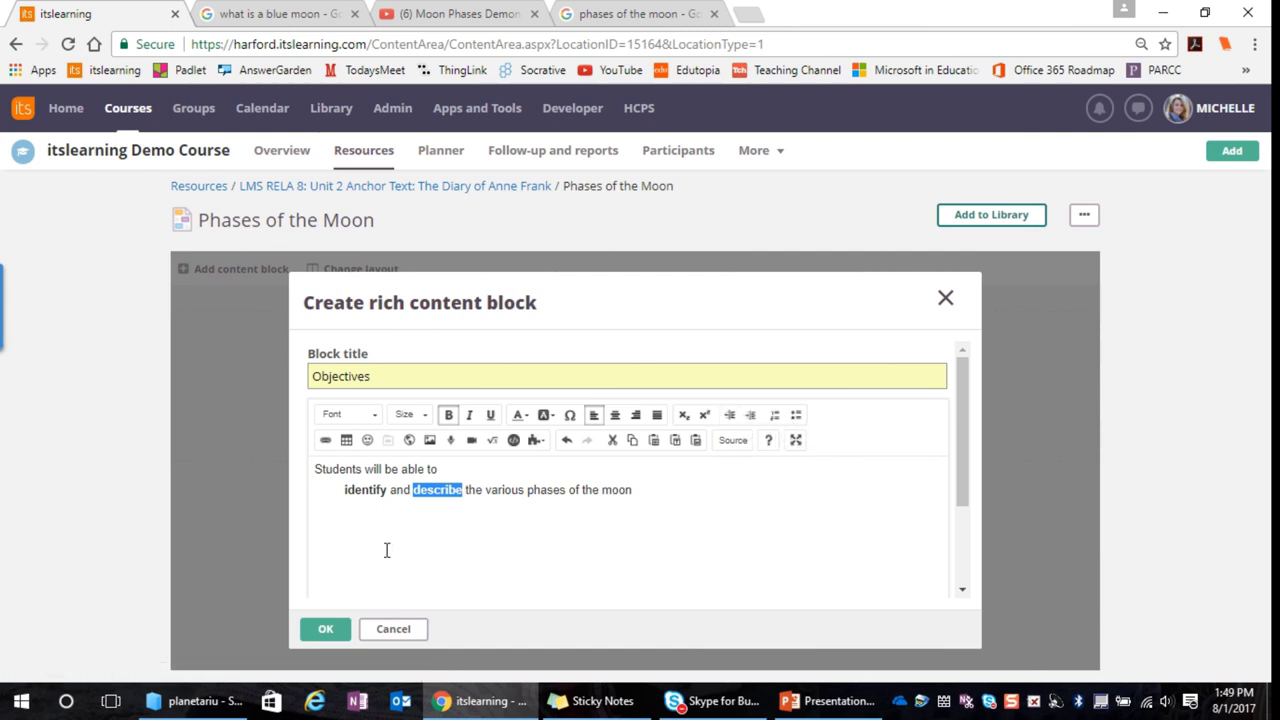
left_click(328, 628)
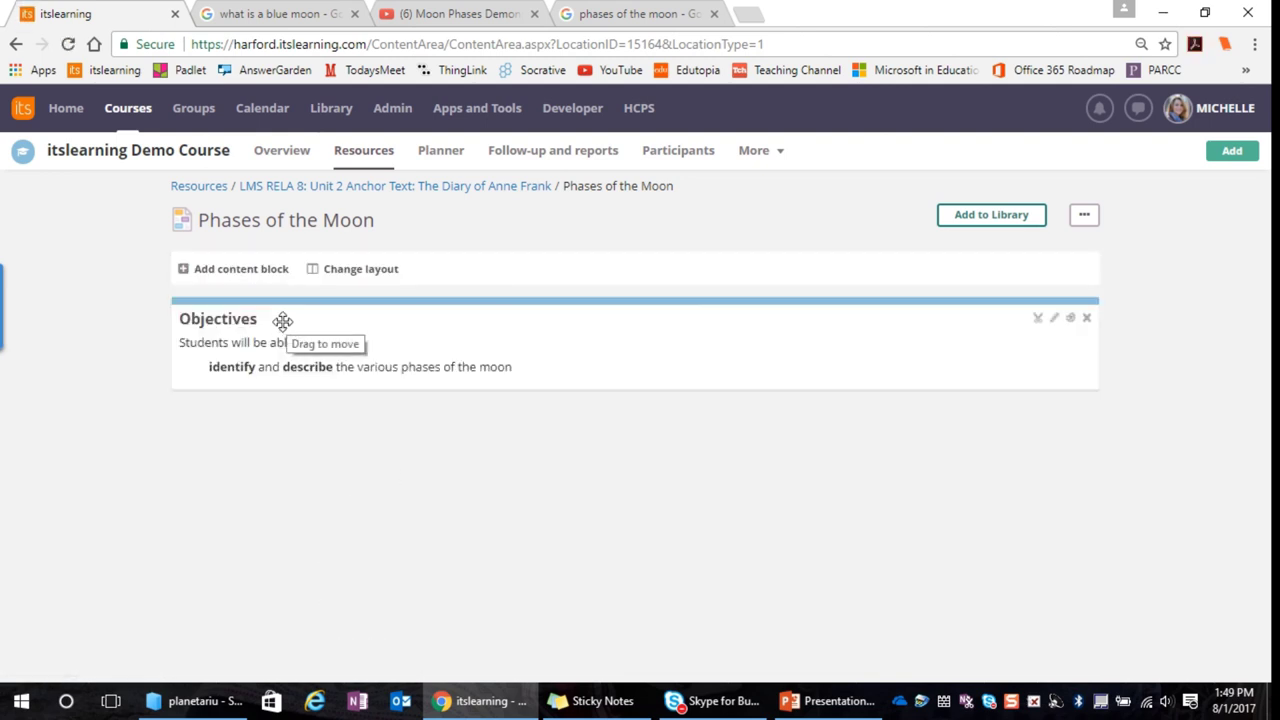
Add a poll block to the page and title it "Phases of the Moon Poll".
left_click(222, 270)
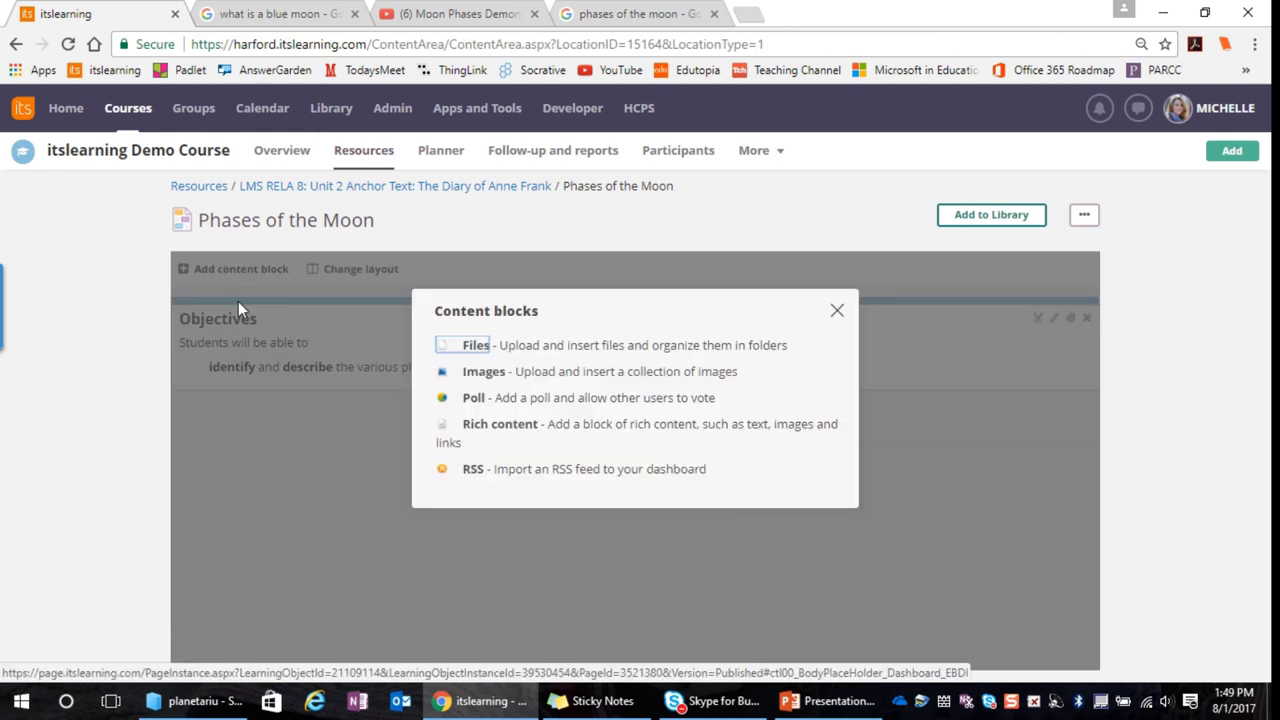
left_click(474, 399)
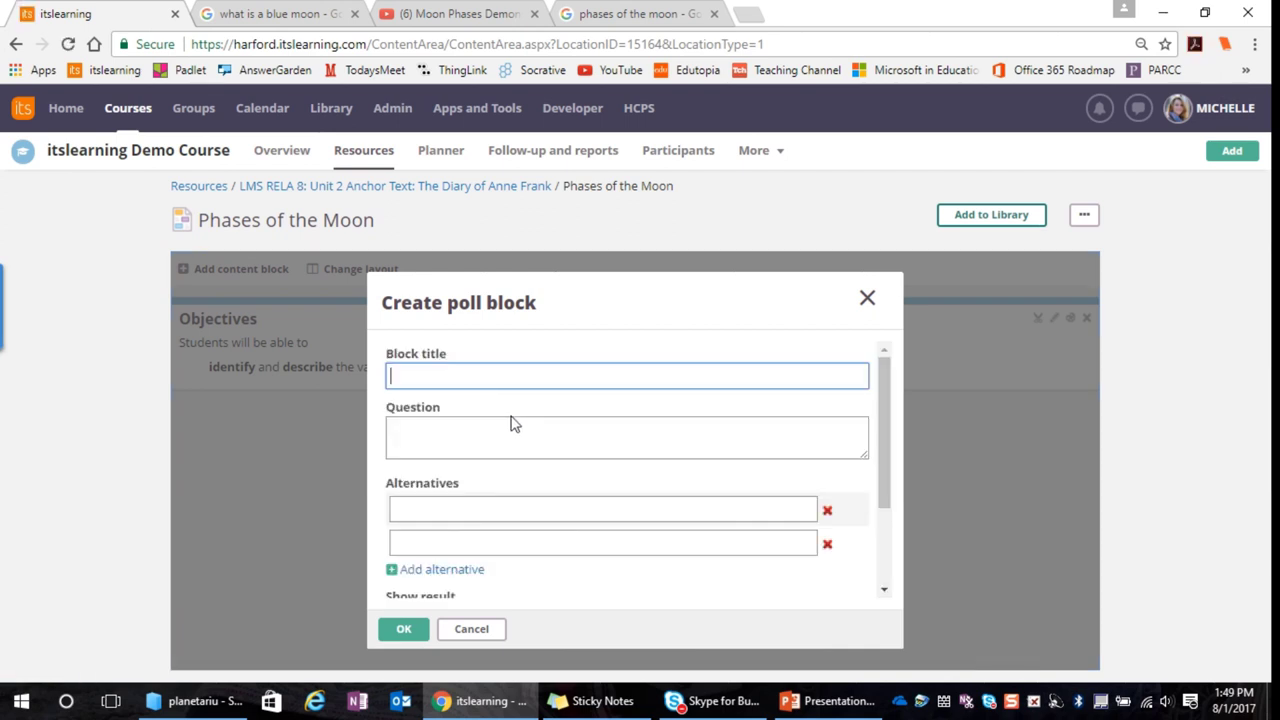
type("Pho")
type("ses of the")
type(" Moon Pol")
type("l")
Enter the poll question "True or False: I have seen a full moon before".
left_click(506, 423)
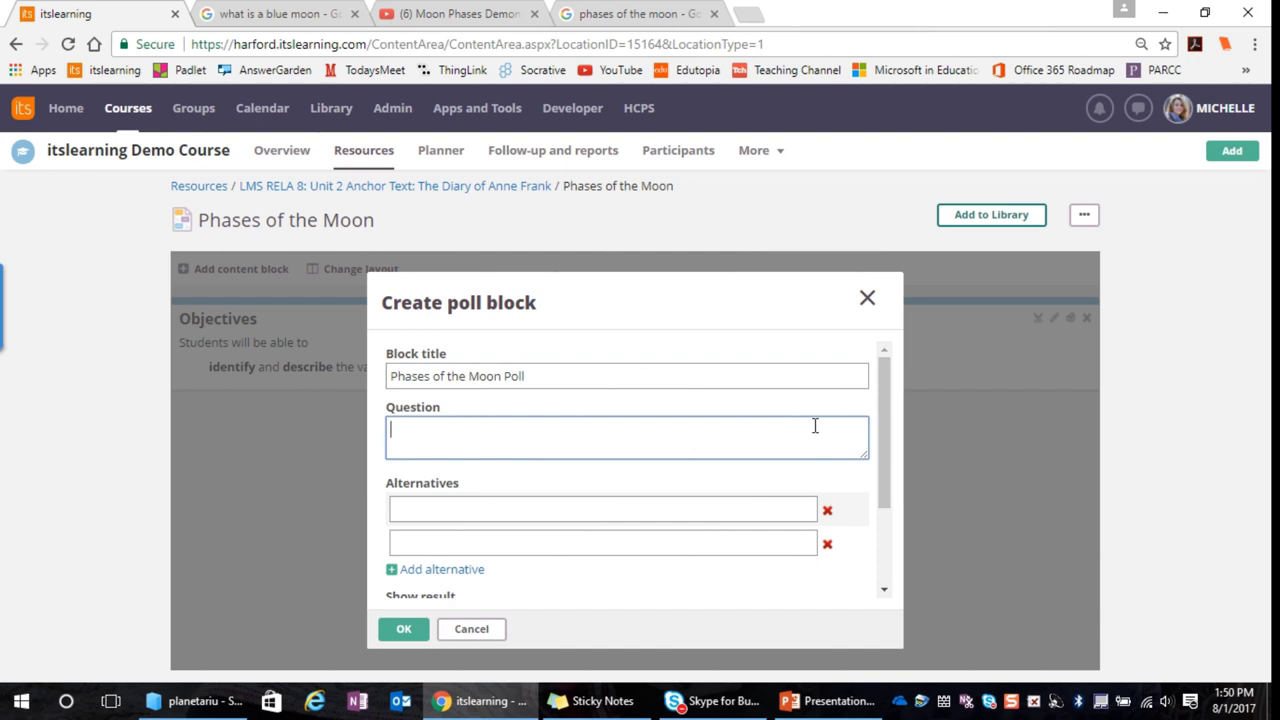
type("I have seen a full moo")
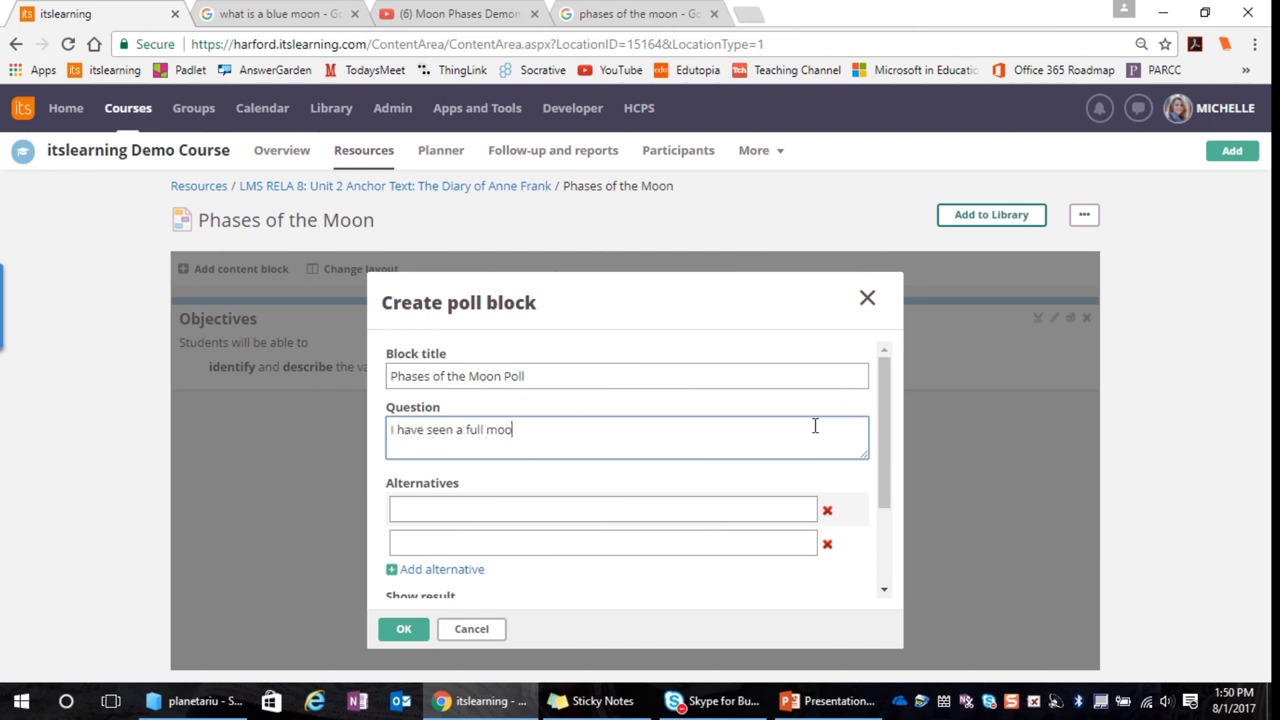
type("n before")
left_click(391, 430)
type("tr")
key("BackSpace")
key("BackSpace")
type("True or fa")
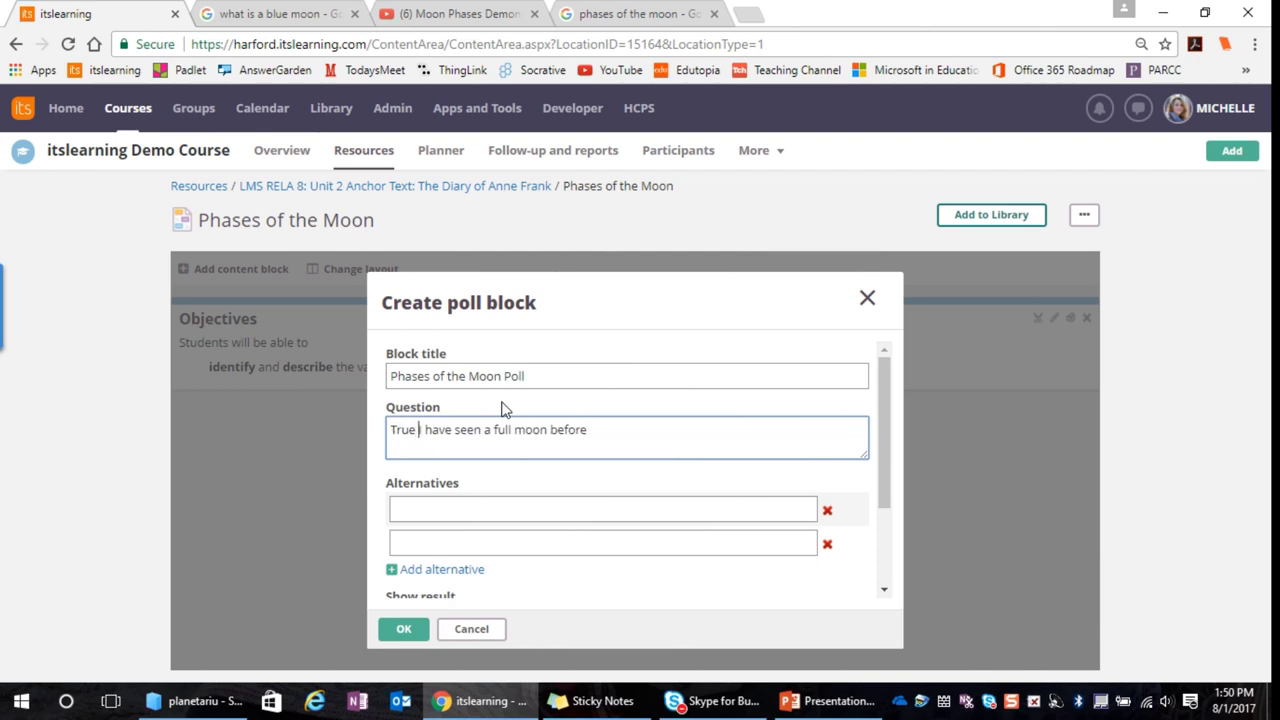
key("BackSpace")
key("BackSpace")
type("False")
type(":")
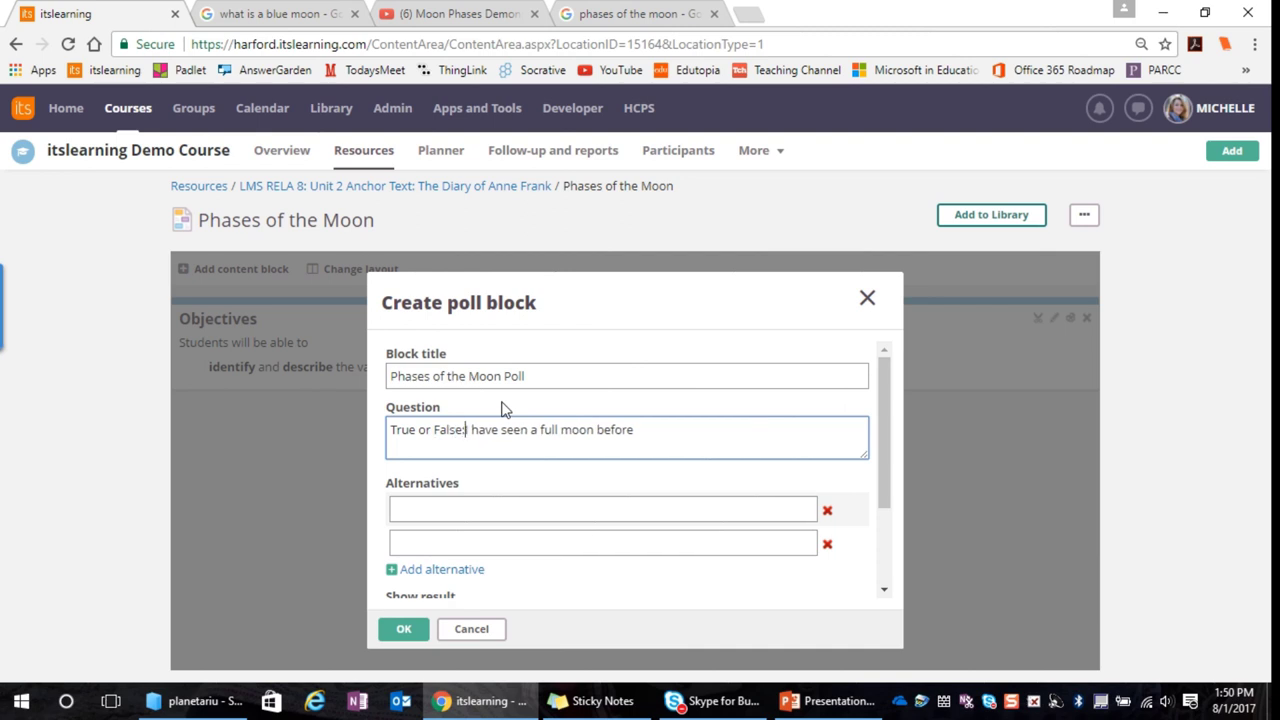
Enter "True" and "False" as the two poll alternatives.
left_click(446, 510)
type("True")
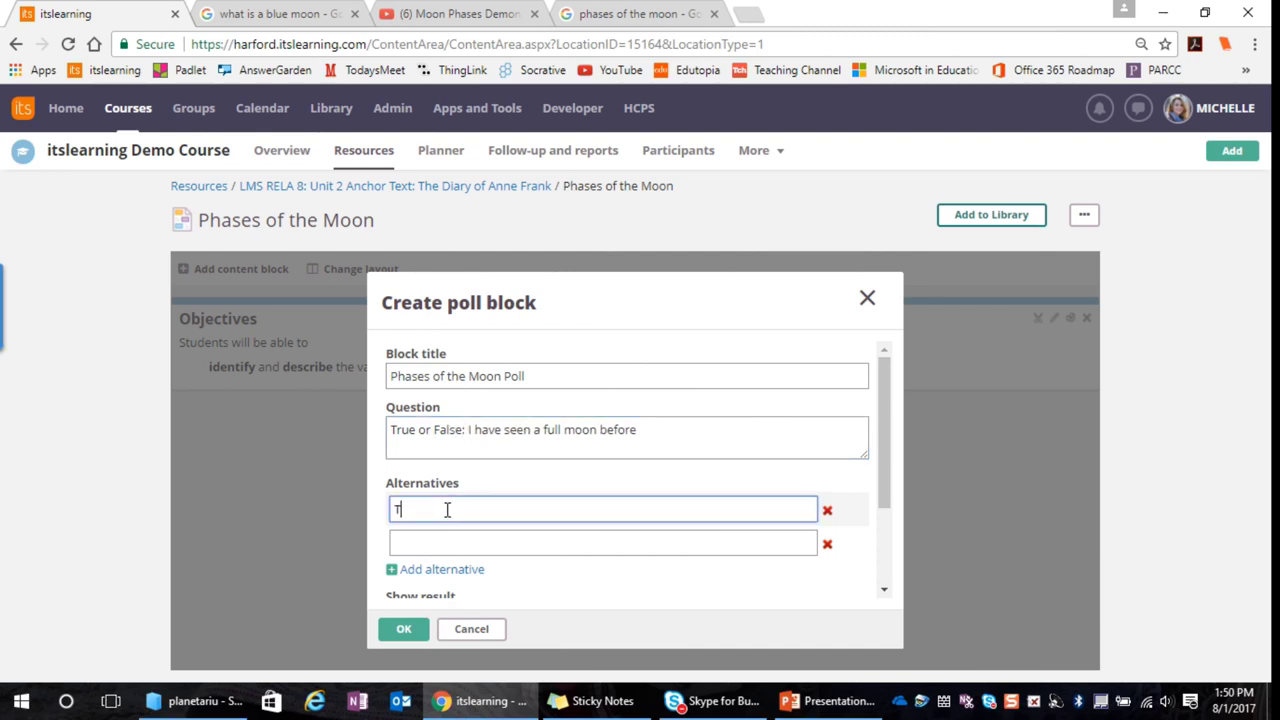
left_click(463, 546)
type("False")
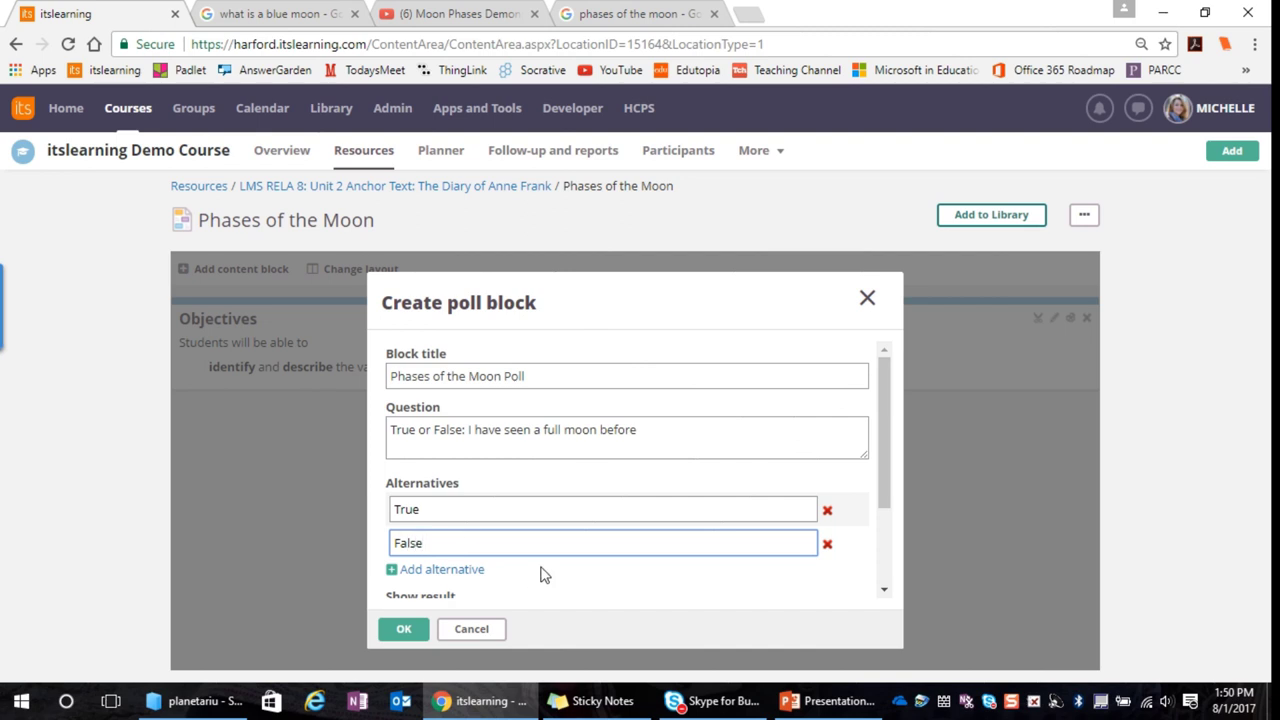
Save the poll block with its result and voting options left at the defaults, and move the Objectives block above the poll.
scroll(550, 543, "down", 2)
scroll(543, 529, "up", 2)
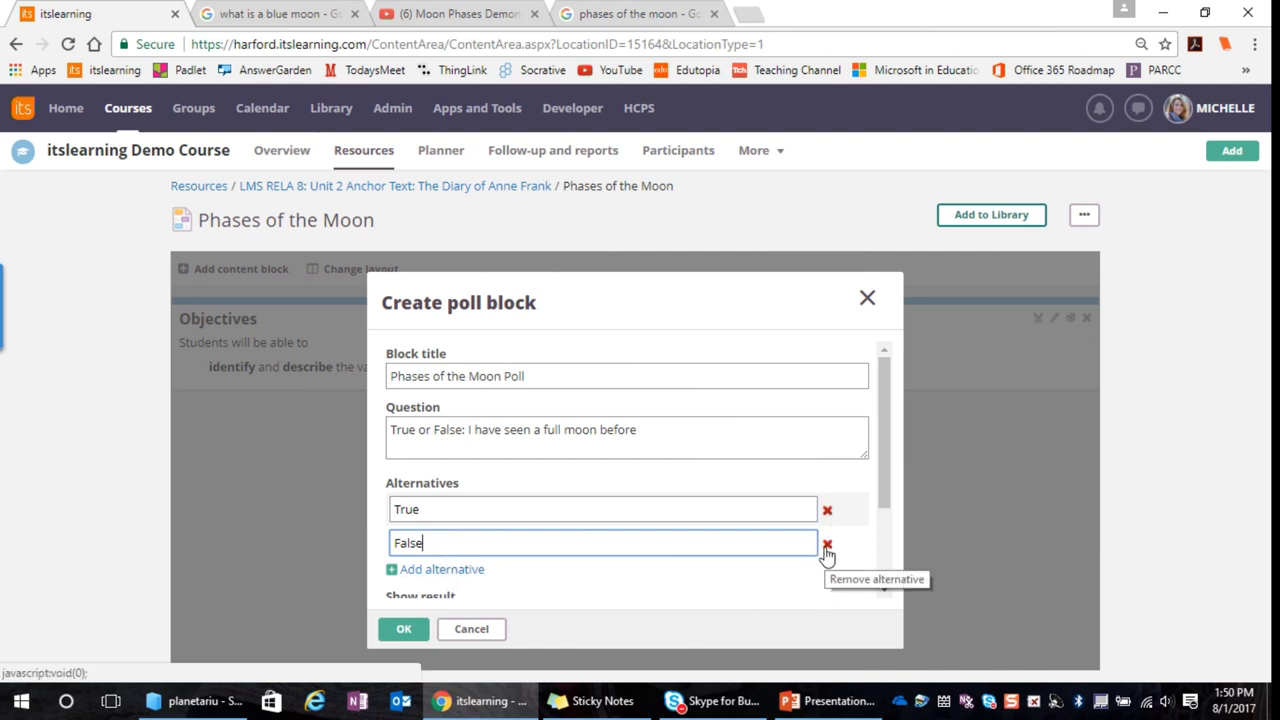
scroll(686, 511, "down", 2)
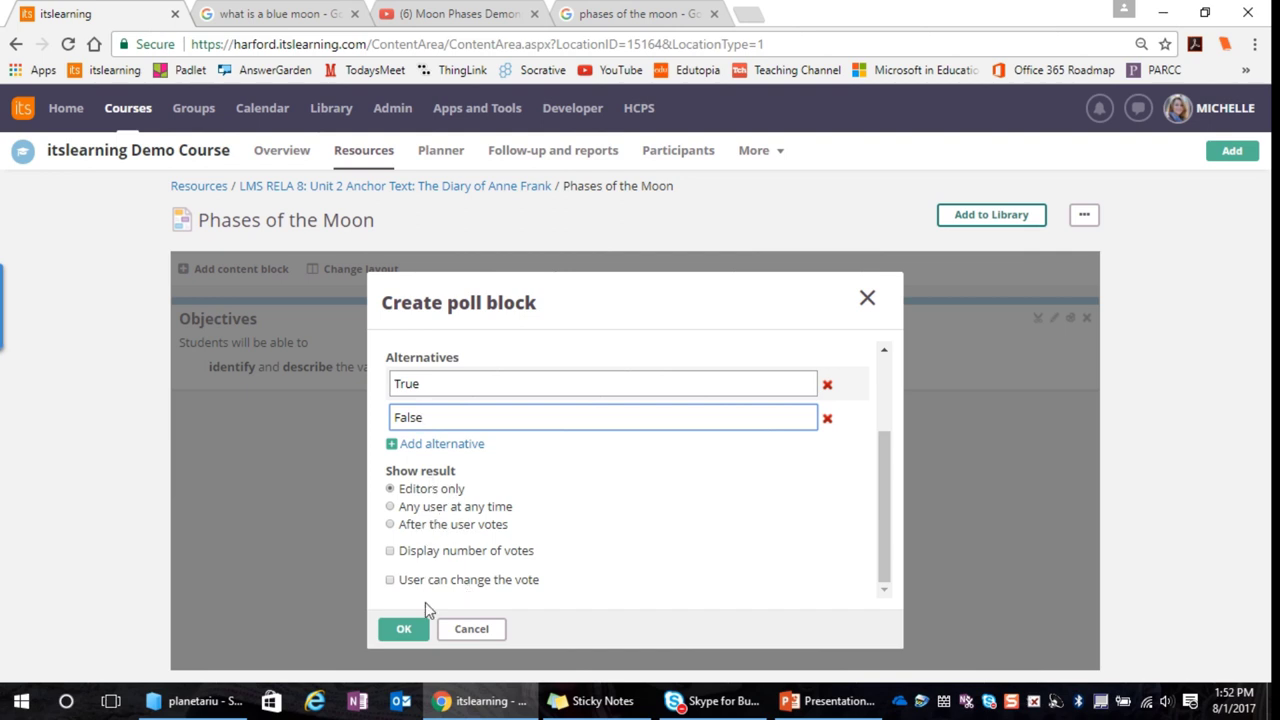
left_click(406, 629)
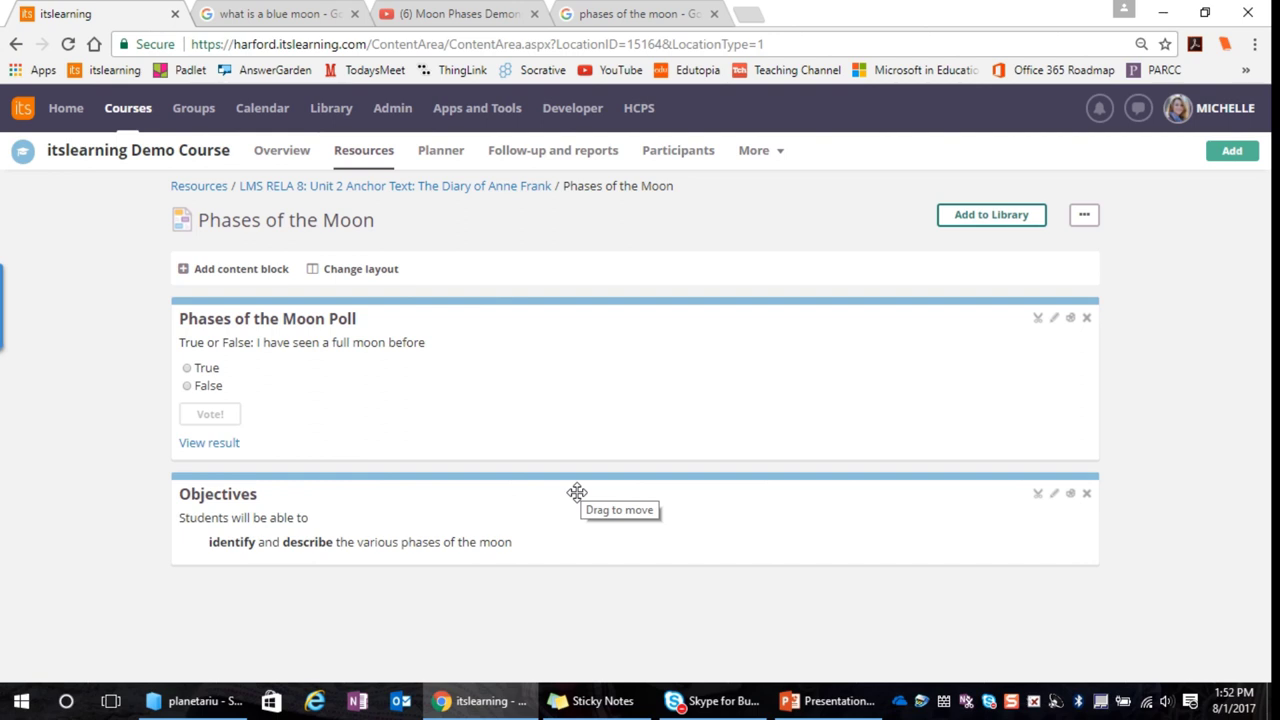
left_click_drag(577, 492, 571, 317)
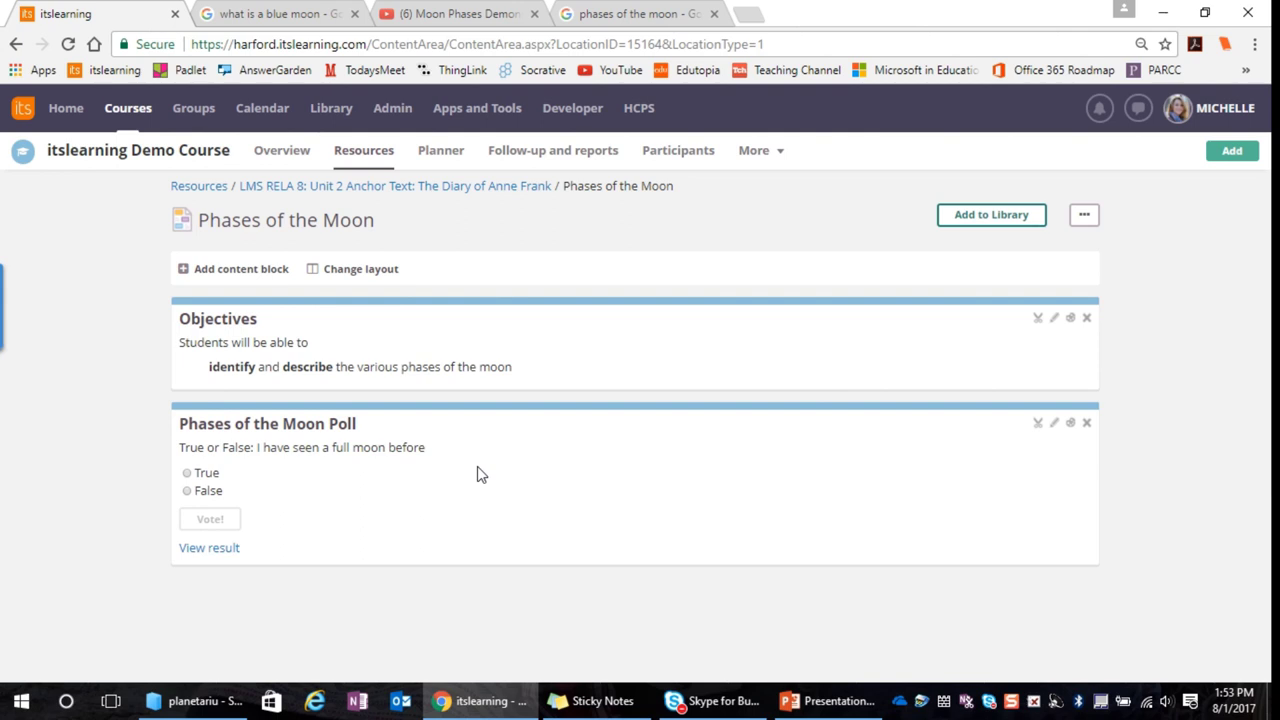
Add a files block to the page and title it "Phases of the Moon Worksheet".
left_click(268, 268)
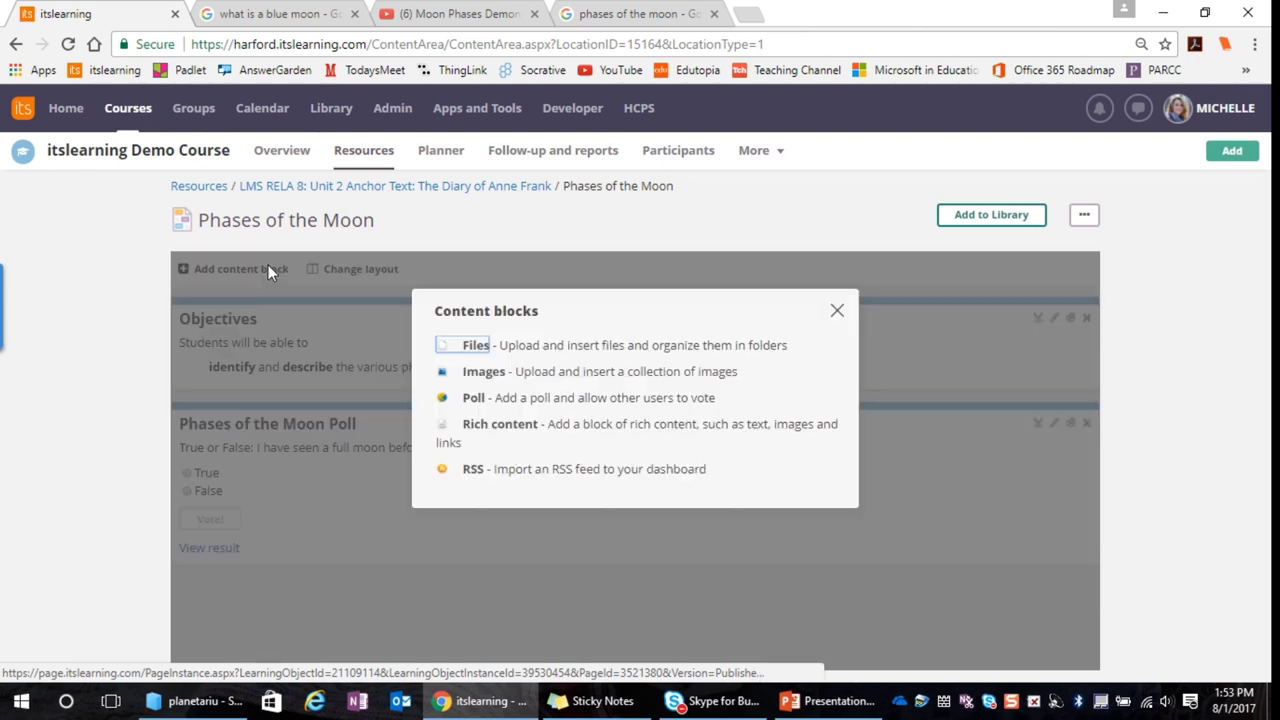
left_click(470, 348)
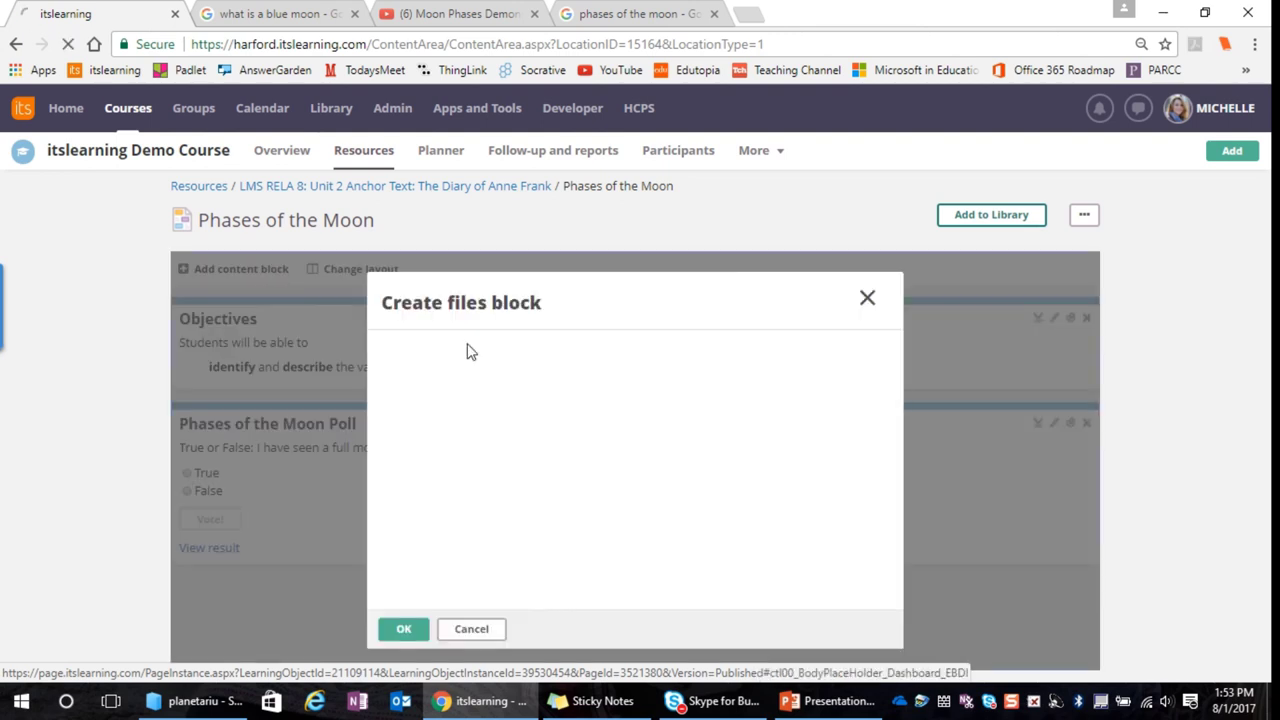
type("Phase ")
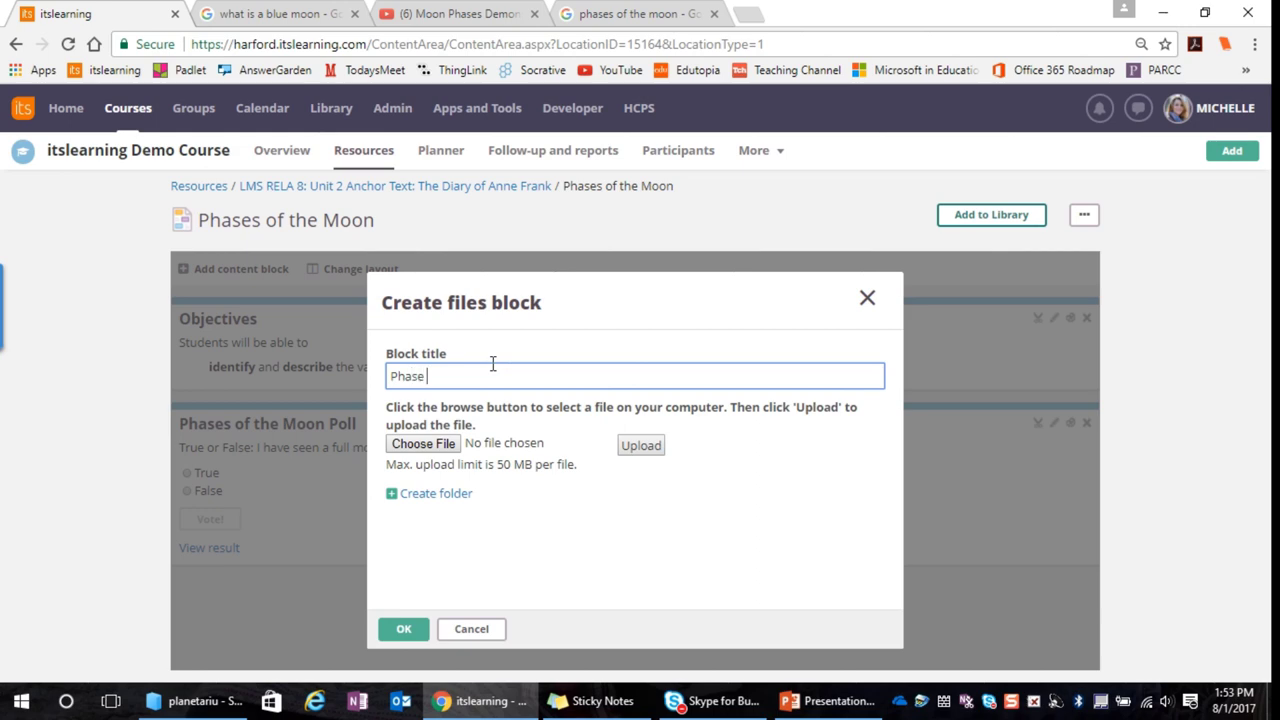
type("s of the ")
type("Moon")
type(" Files")
key("BackSpace")
key("BackSpace")
key("BackSpace")
key("BackSpace")
key("BackSpace")
key("BackSpace")
type("Worksheet")
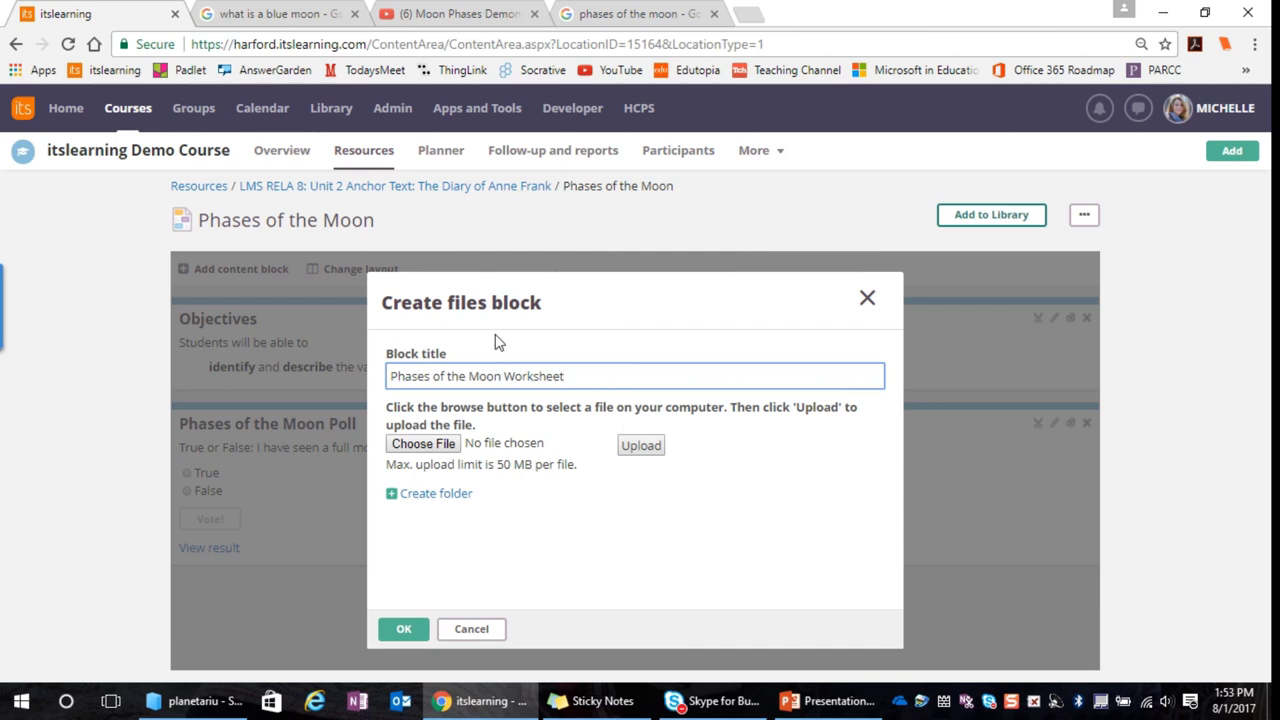
Find "Planetarium Worksheet - Moon Motion.docx" in the Downloads folder and upload it to the files block.
left_click(444, 446)
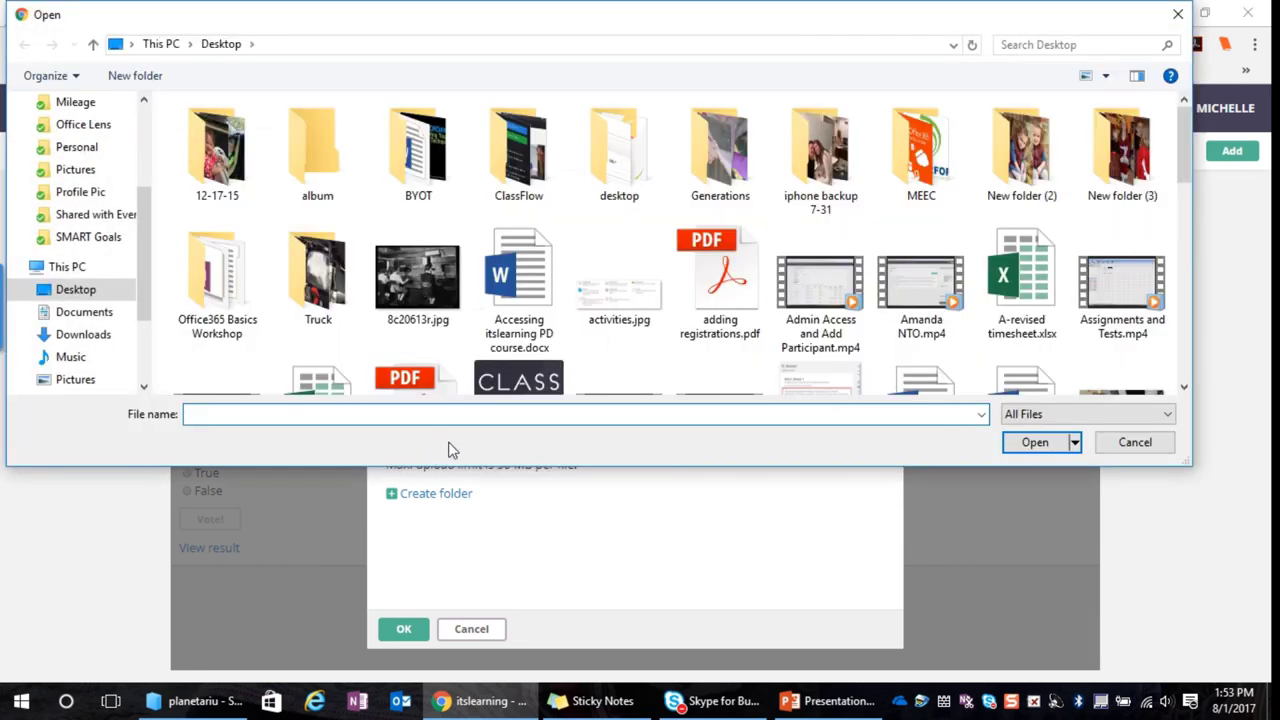
left_click(80, 335)
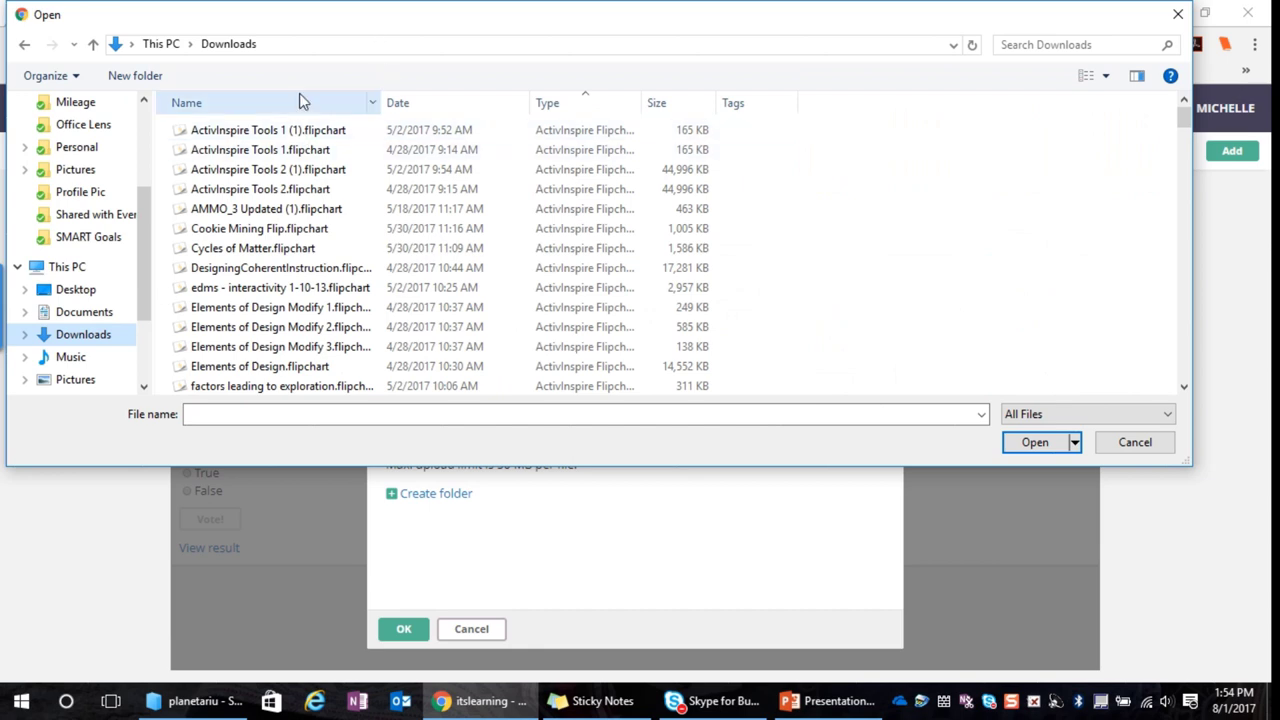
left_click(1053, 42)
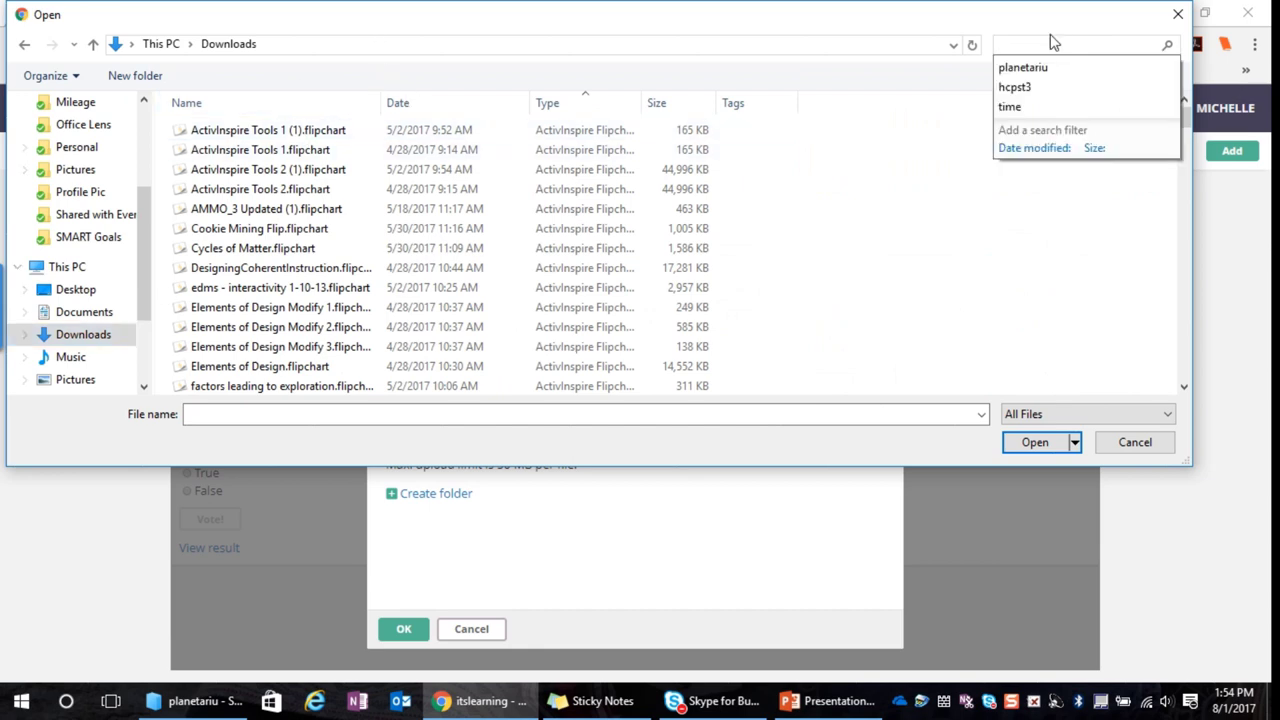
type("planetari")
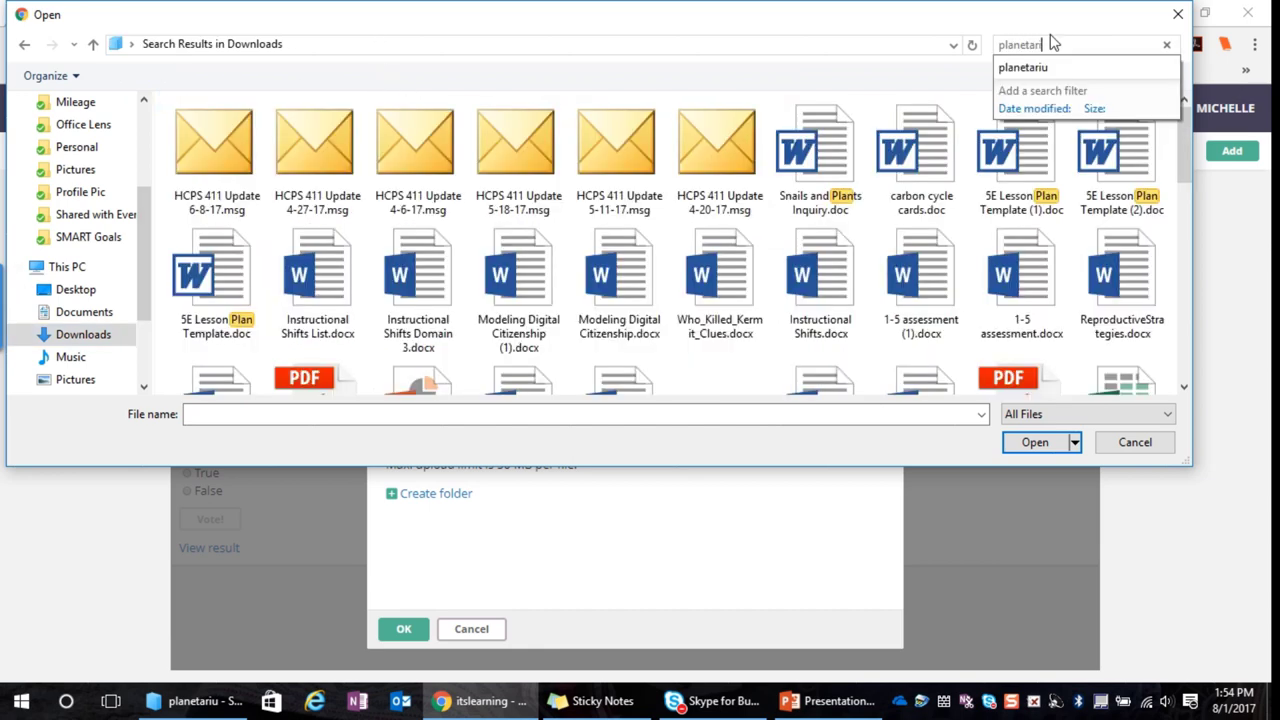
left_click(217, 160)
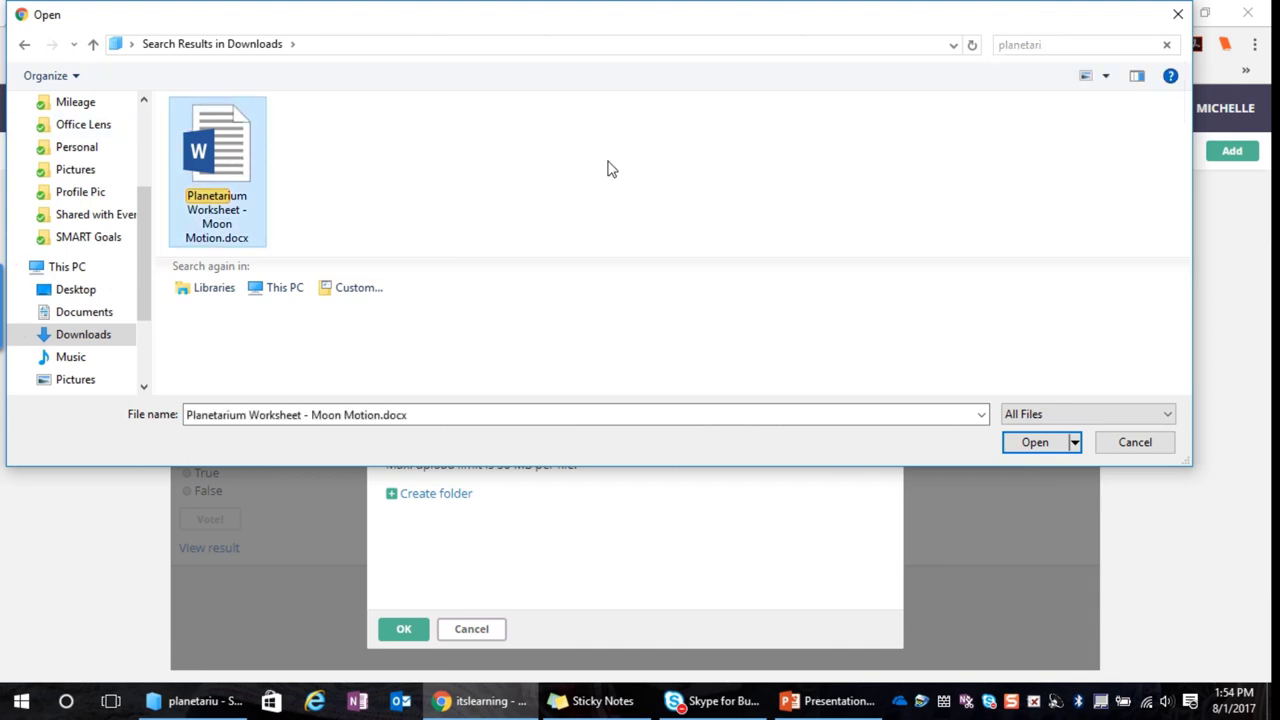
left_click(1036, 442)
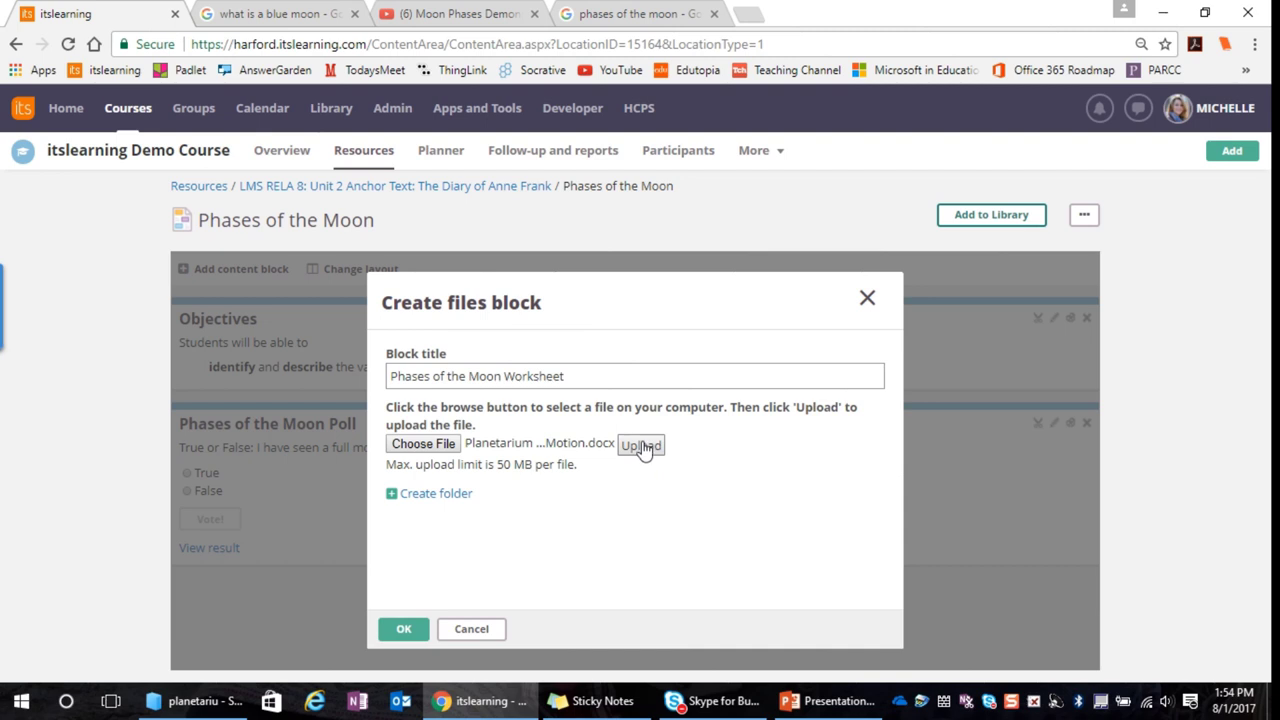
left_click(641, 446)
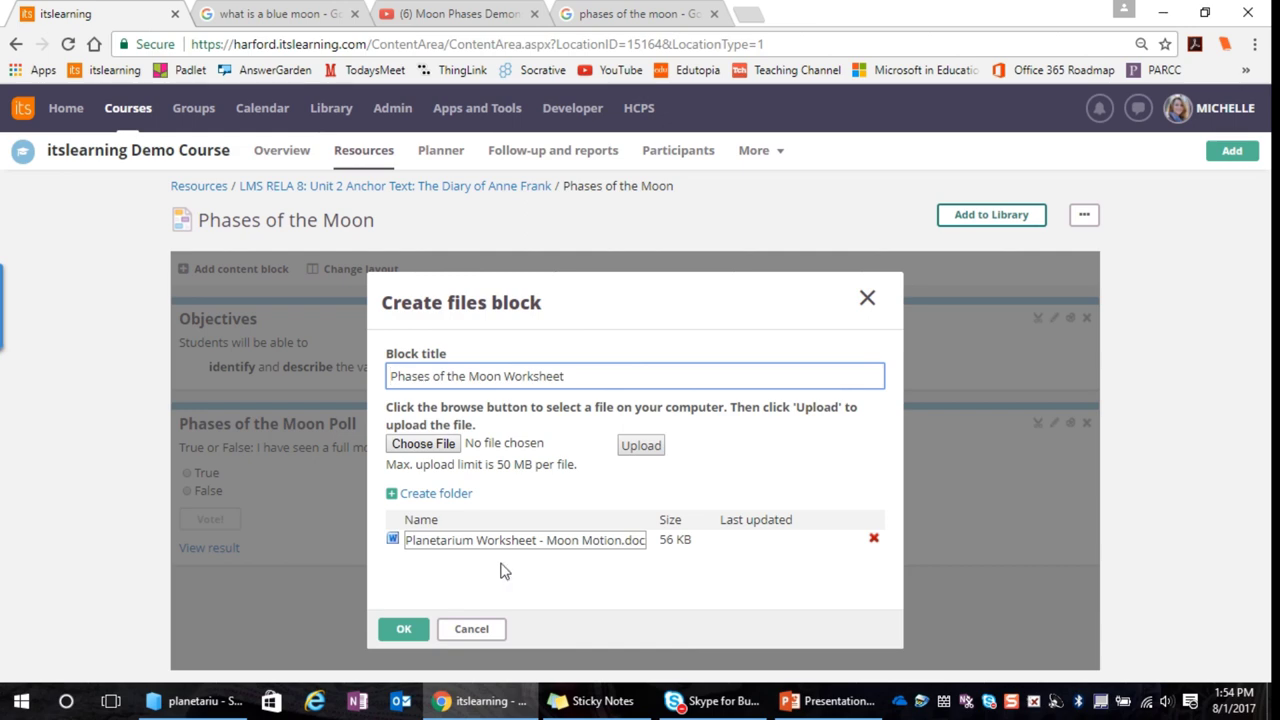
Rename the uploaded file as "Phases of the Moon Worksheet".
left_click(539, 546)
left_click_drag(405, 541, 668, 540)
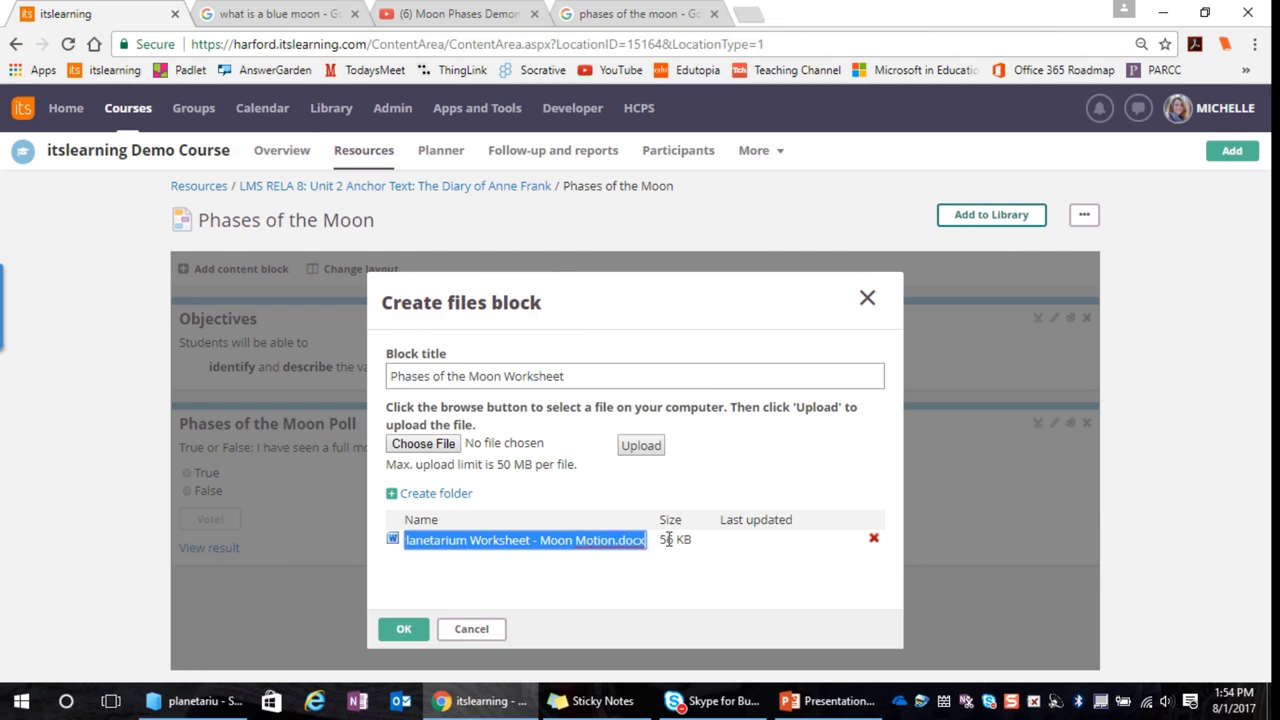
type("Phases o")
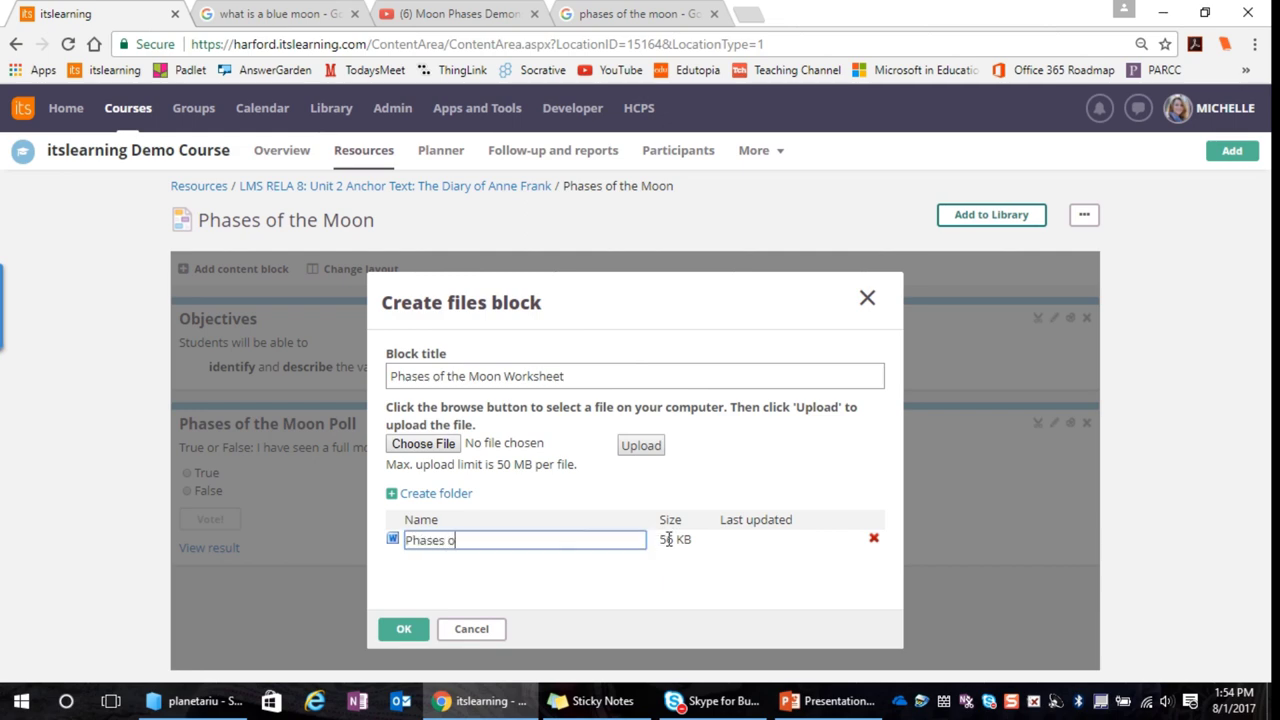
type("f the moon Workshe")
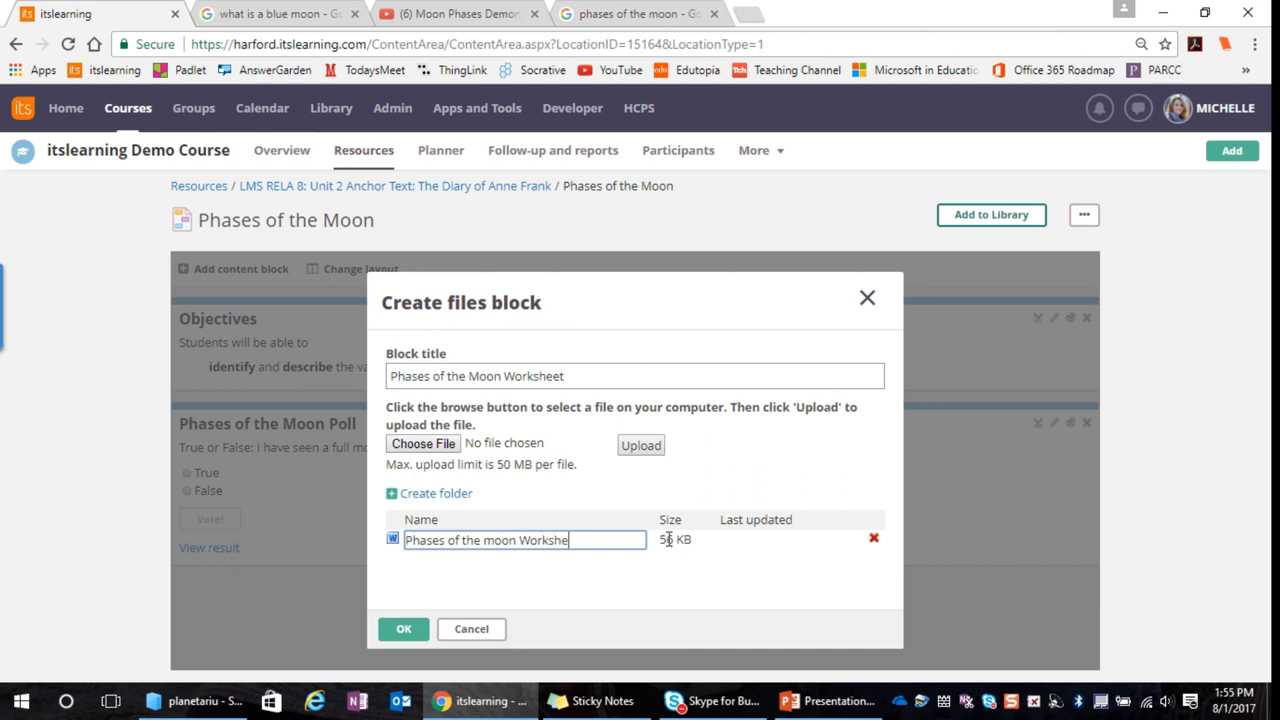
type("et")
left_click_drag(516, 540, 484, 540)
type("Moon")
Save the files block and move it below the Phases of the Moon Poll block.
left_click(410, 620)
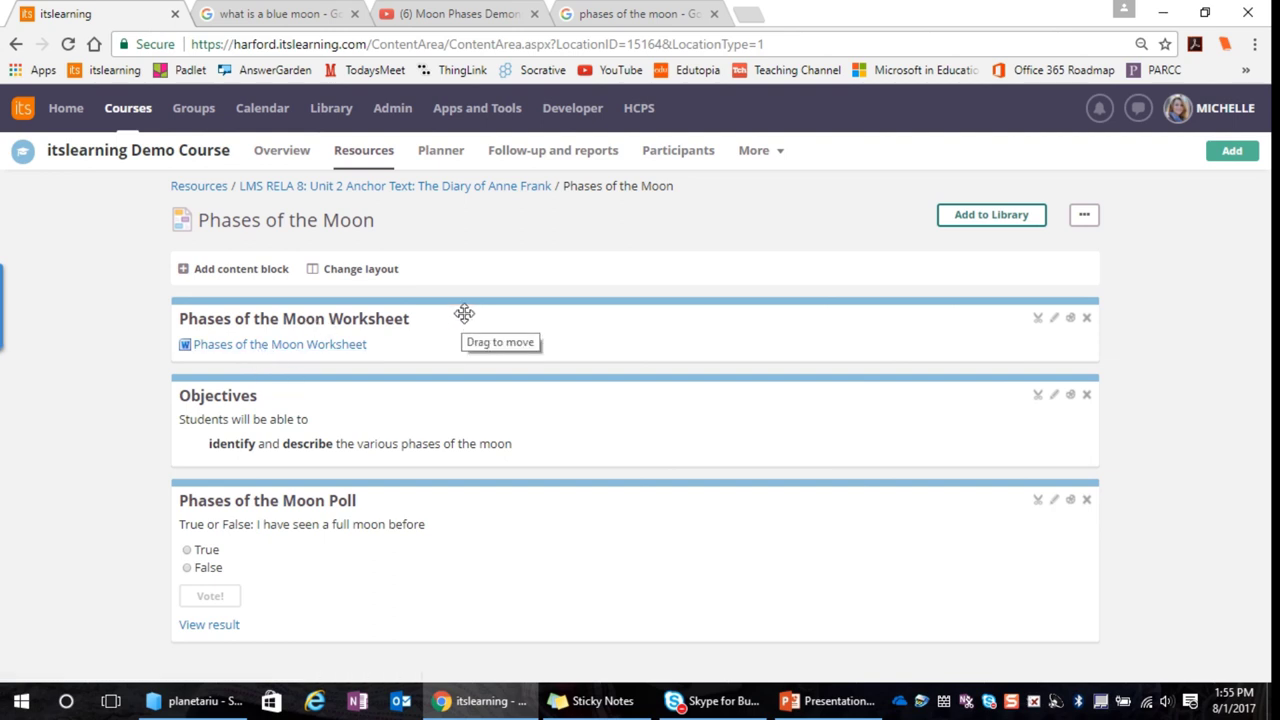
left_click_drag(464, 313, 490, 563)
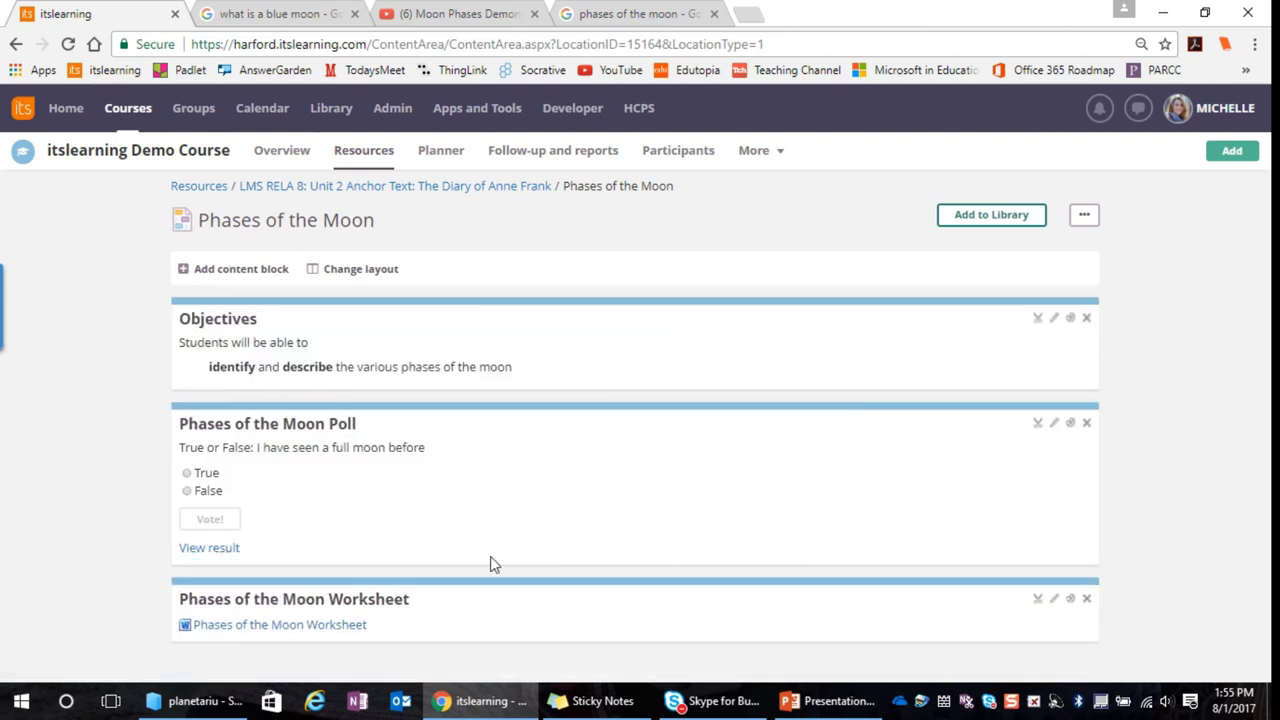
Download the worksheet from its block, open it in Word with editing enabled to check it, and close the document.
left_click(312, 626)
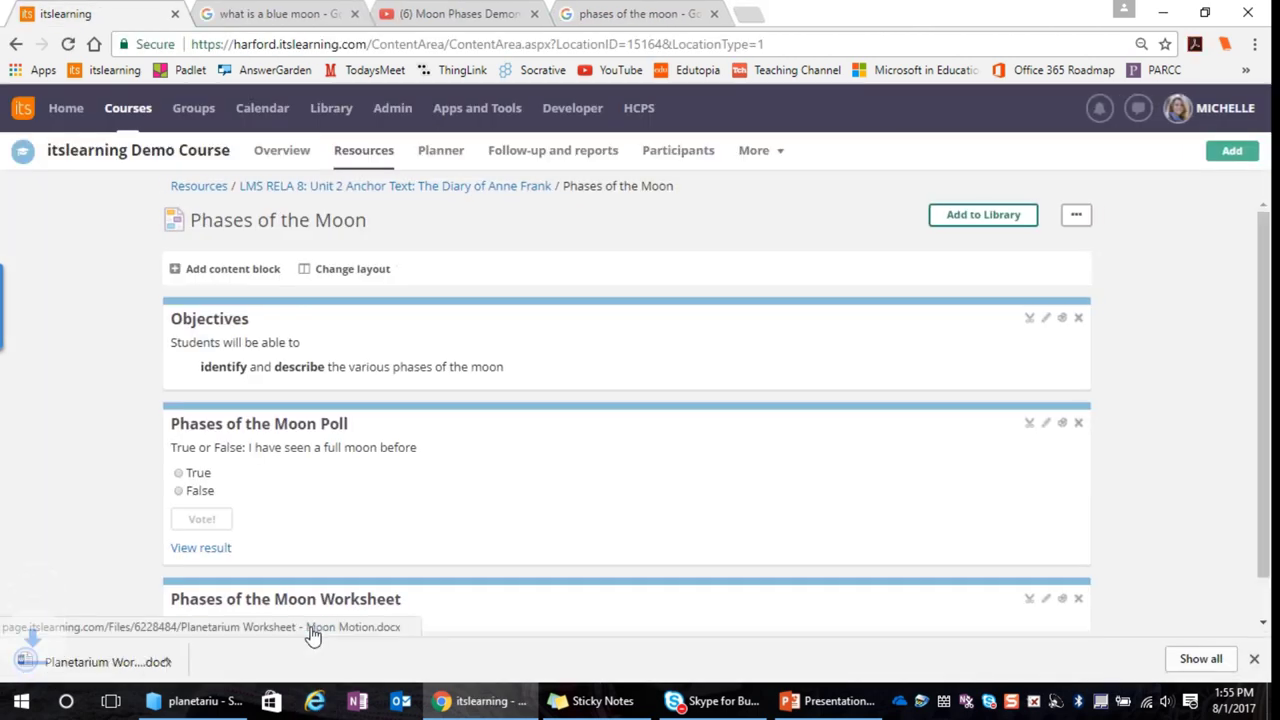
left_click(62, 658)
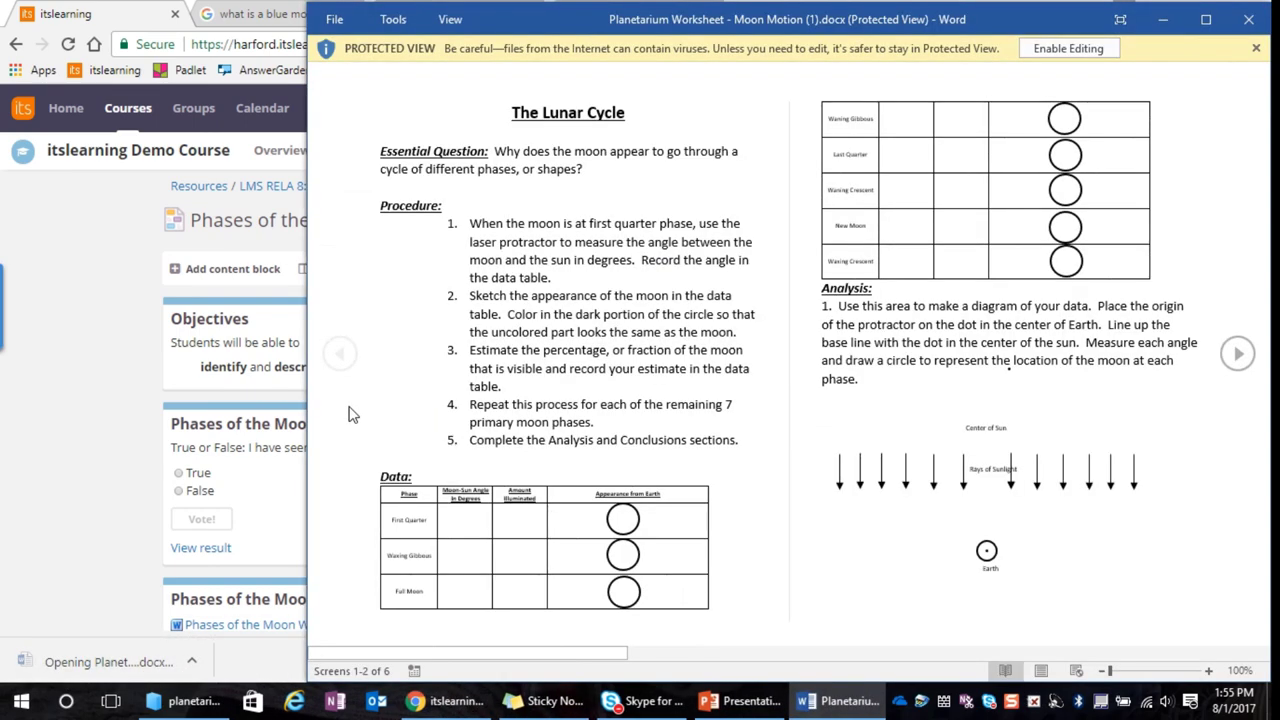
left_click(1092, 49)
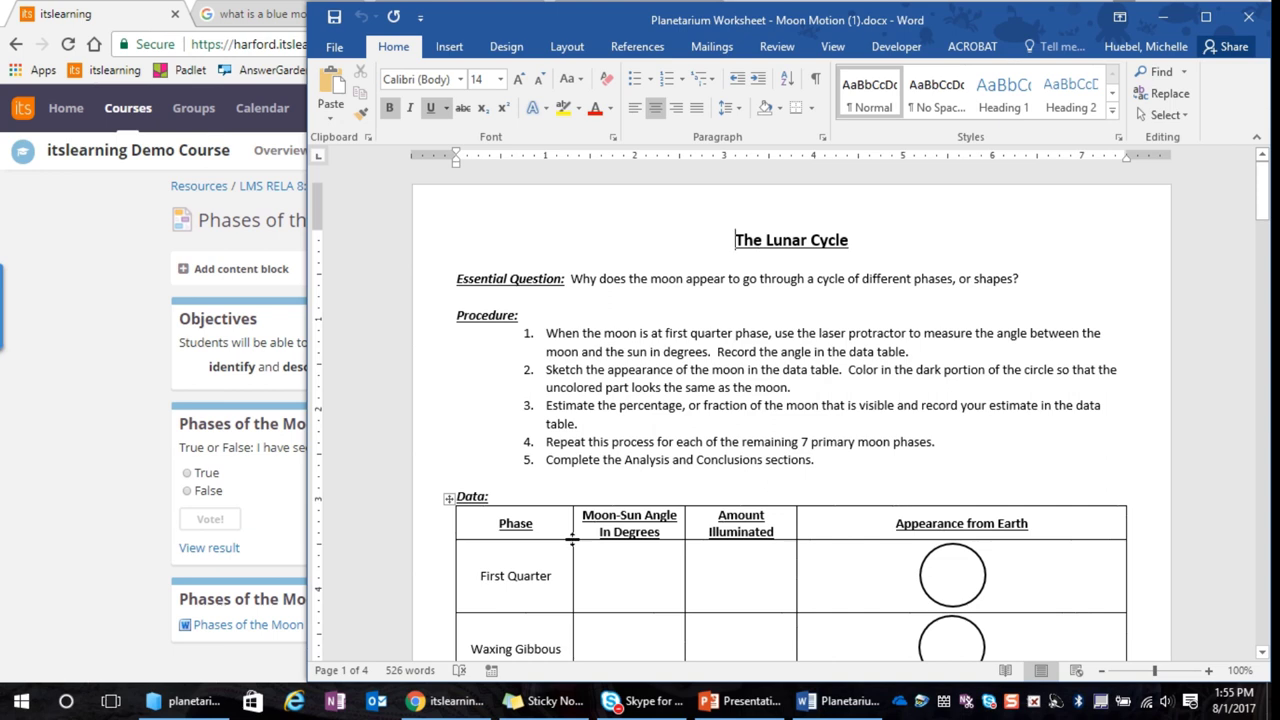
left_click(1250, 18)
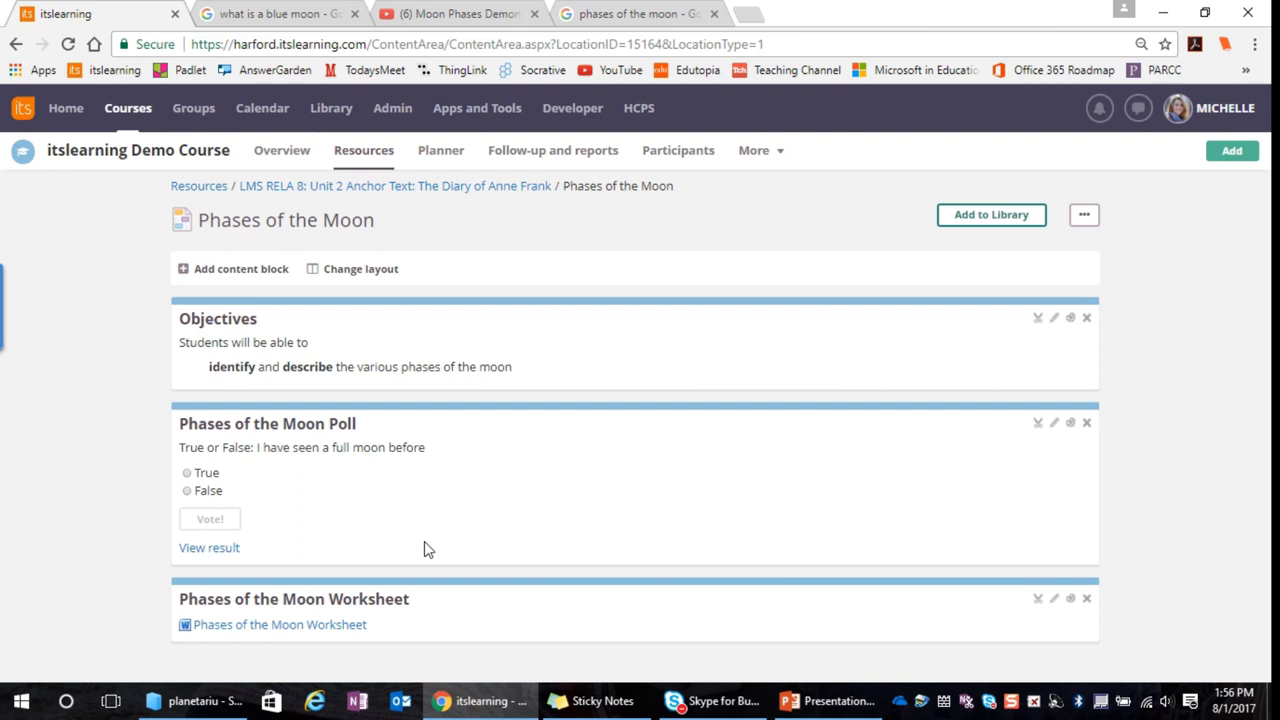
Add an images block to the page and title it "Phases of the Moon Graphic".
left_click(233, 272)
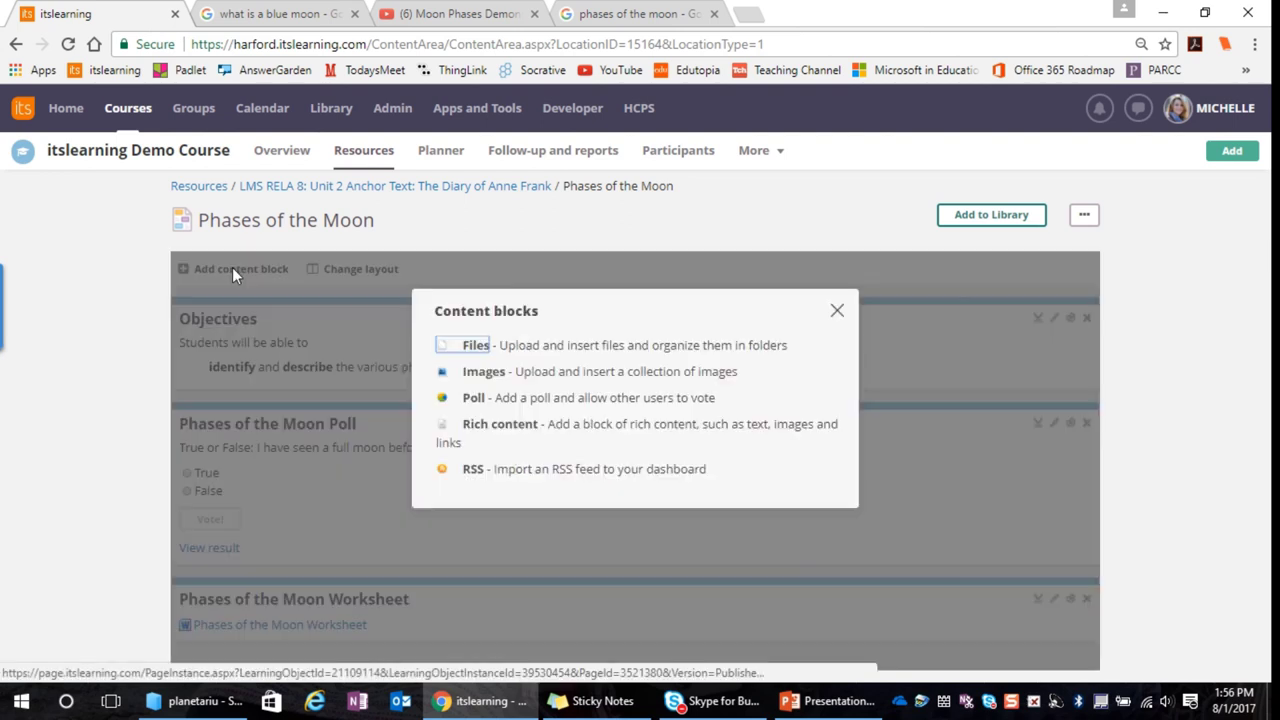
left_click(486, 373)
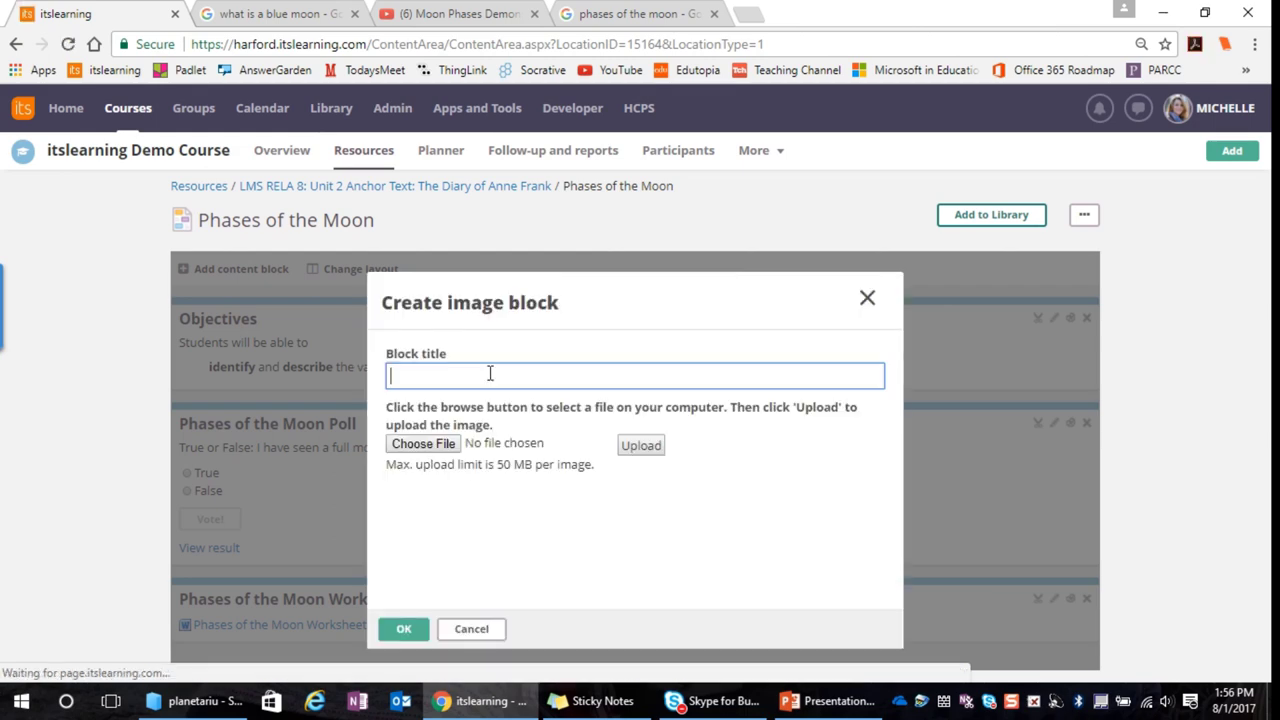
type("Phases of the Moon Graphic")
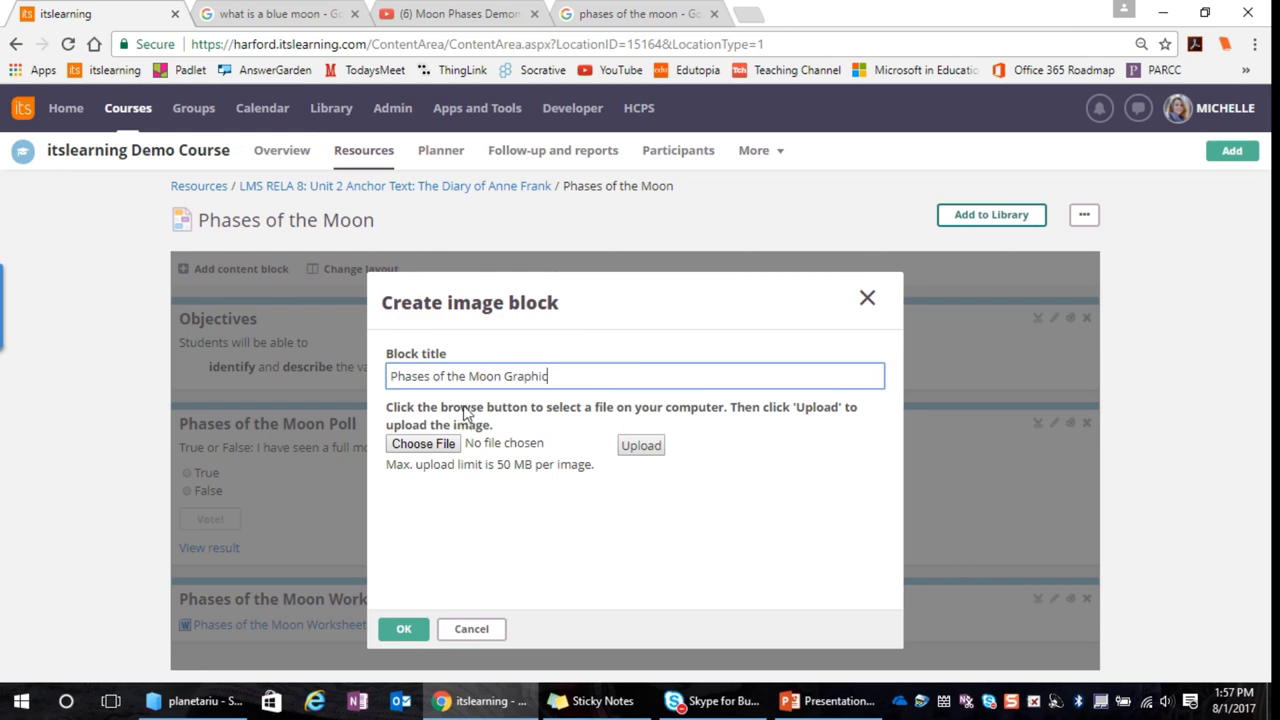
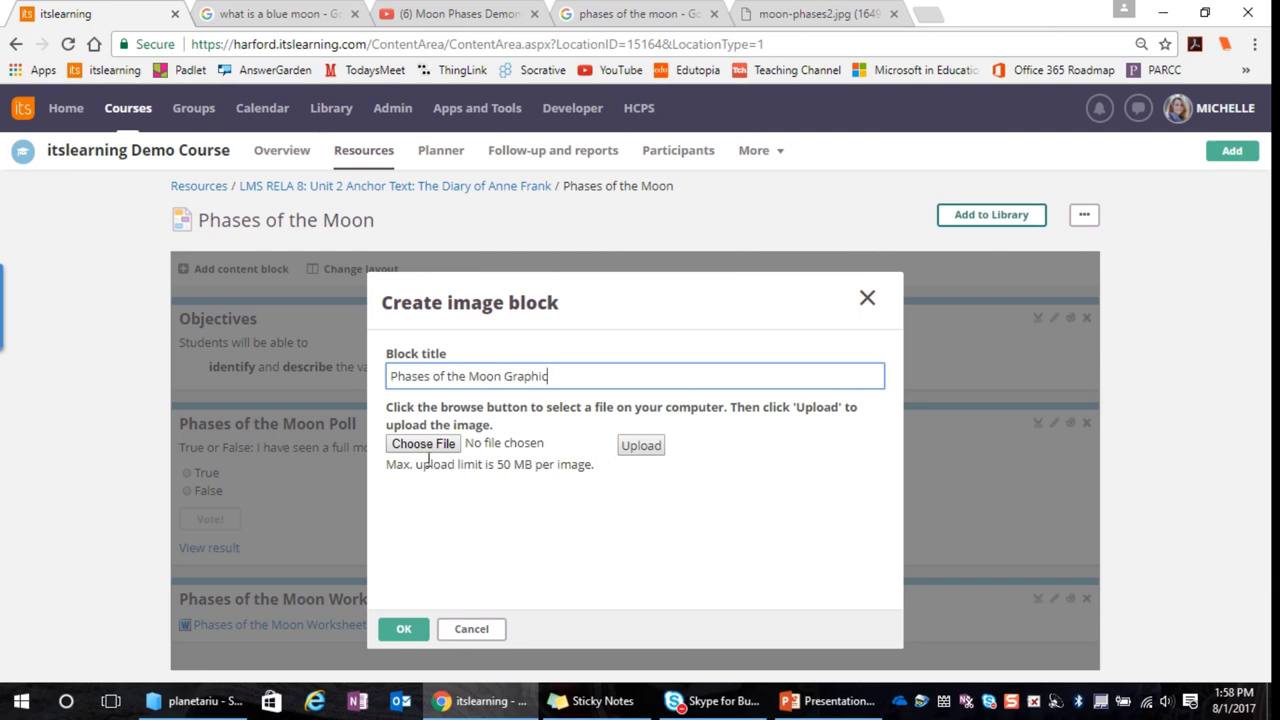
Upload moon-phases2.jpg from the Desktop folder to the new image block.
left_click(424, 446)
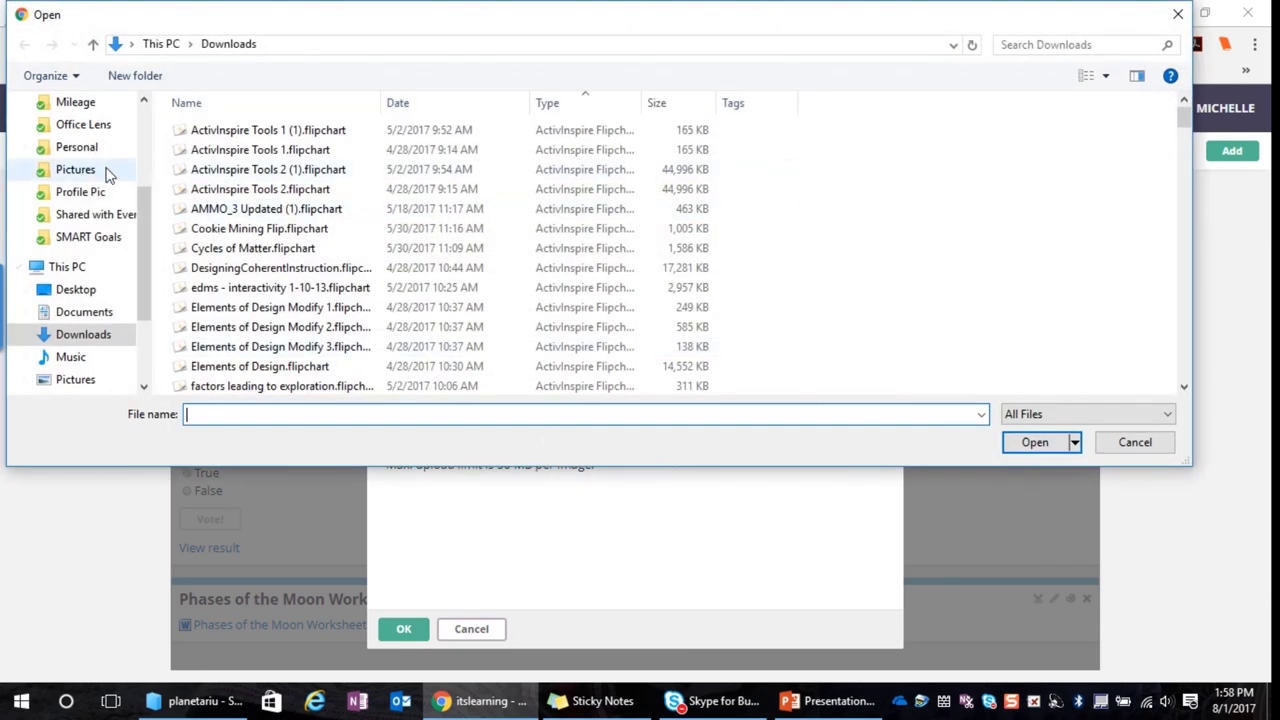
left_click(84, 289)
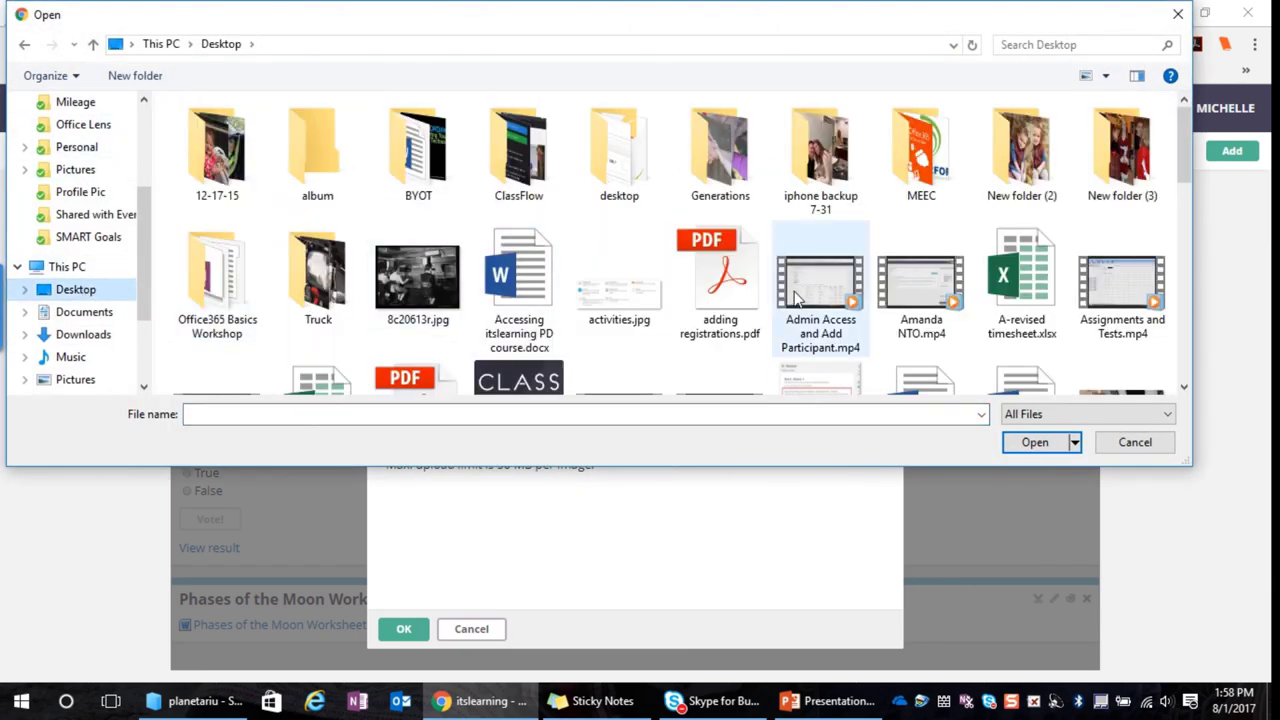
scroll(795, 297, "down", 3)
scroll(795, 297, "down", 2)
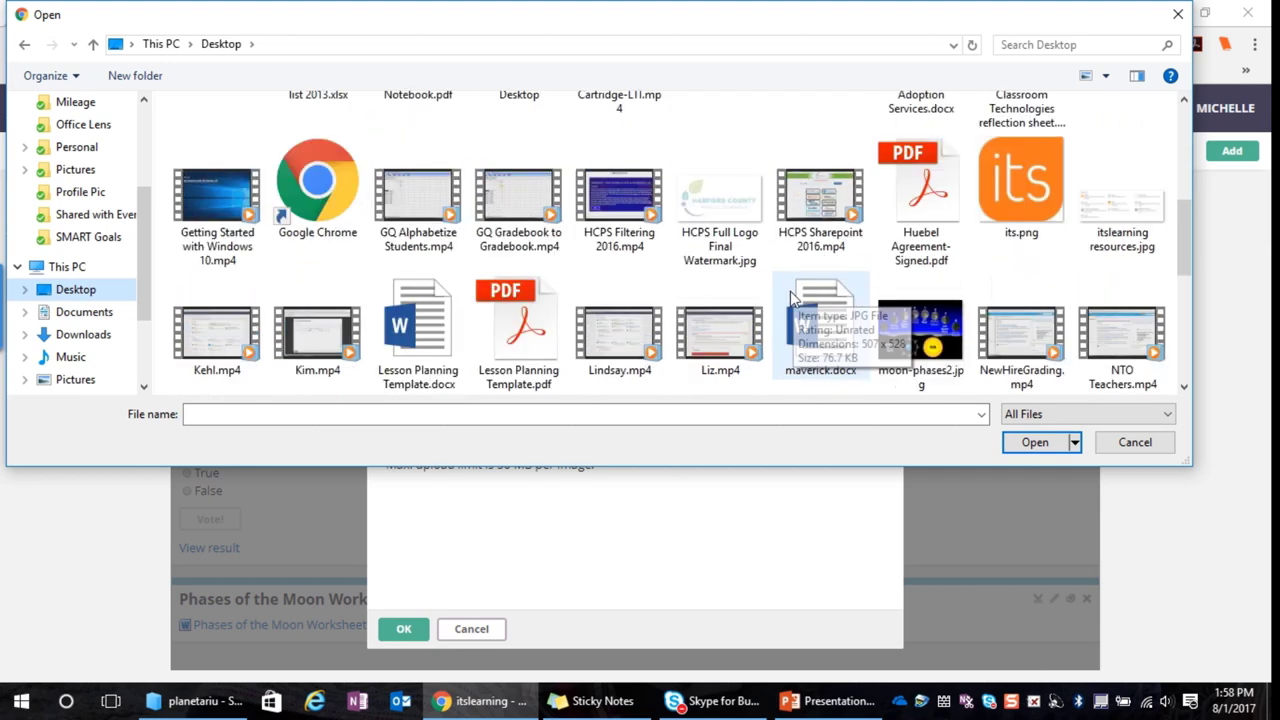
left_click(888, 378)
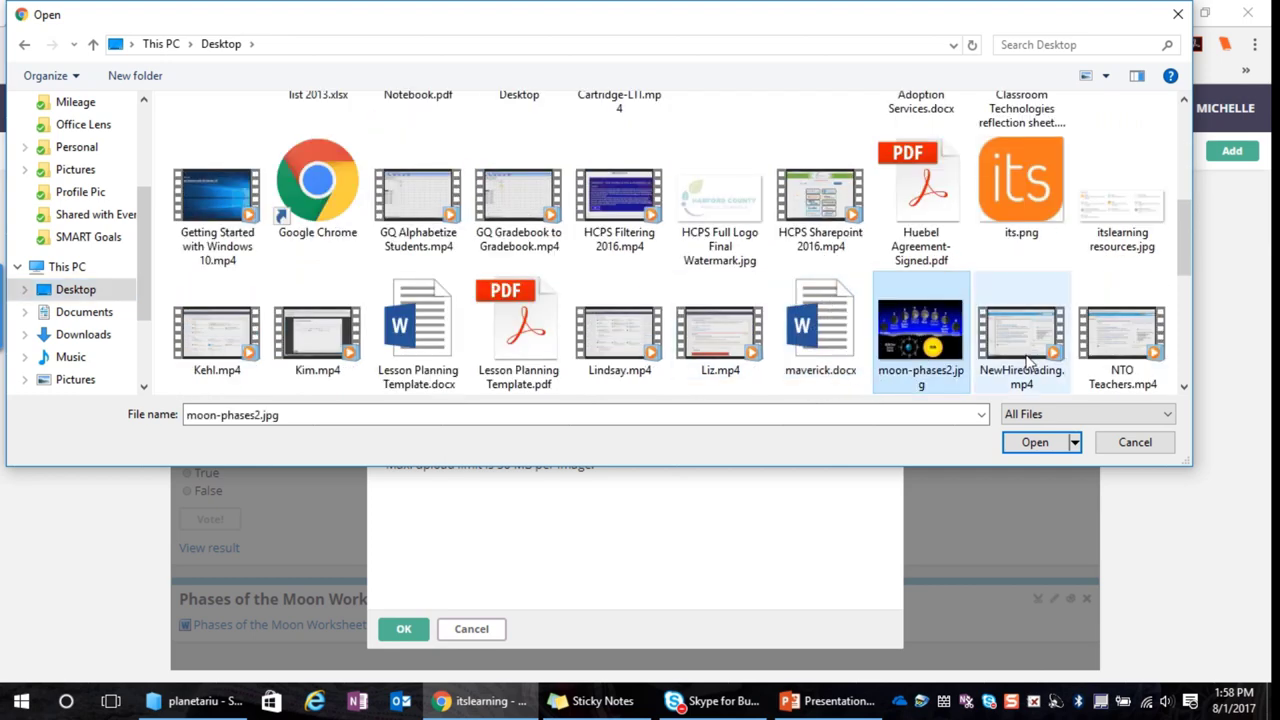
left_click(1036, 444)
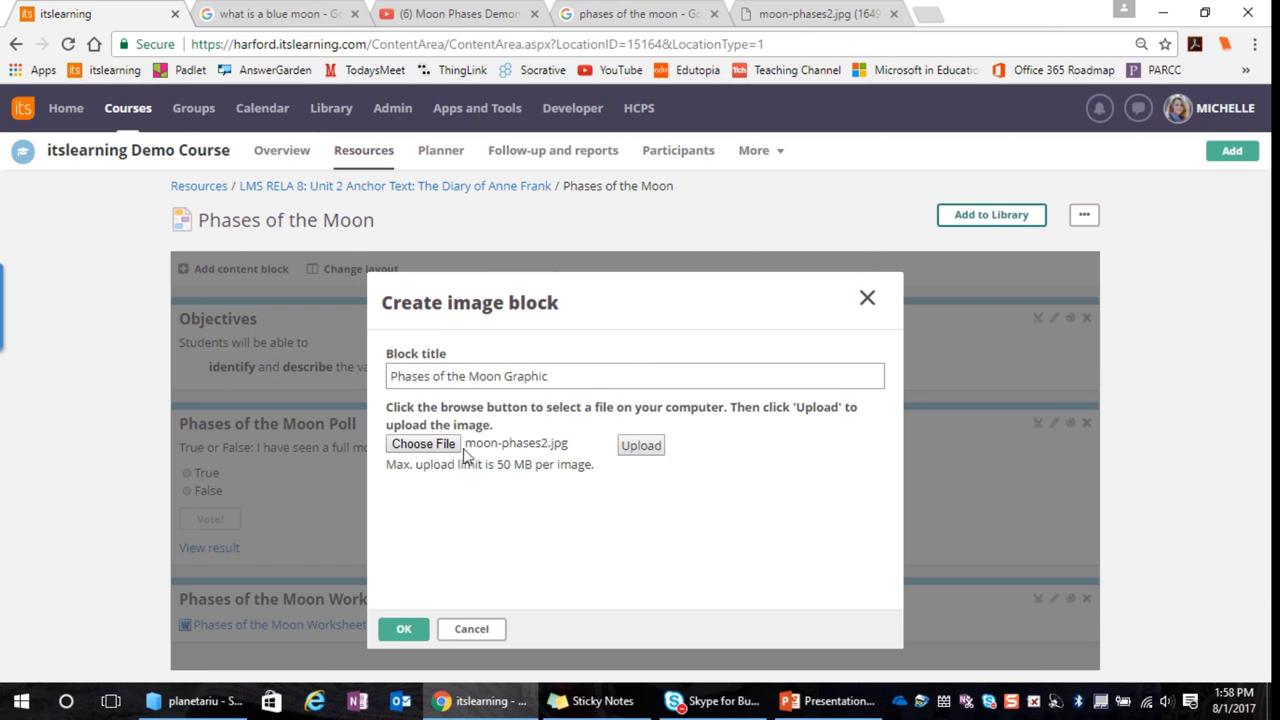
left_click(643, 449)
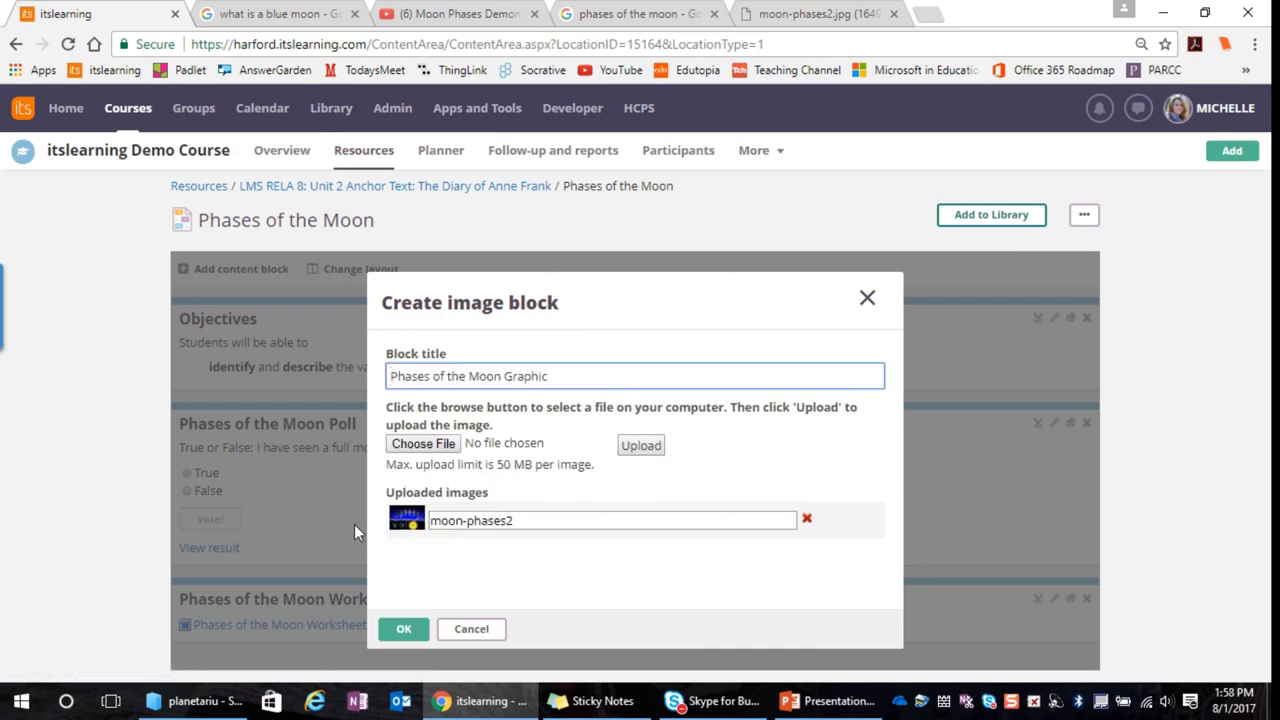
Replace the uploaded image's name with the caption "Which phase of the moon will you see this evening?".
left_click(510, 520)
left_click_drag(510, 520, 412, 515)
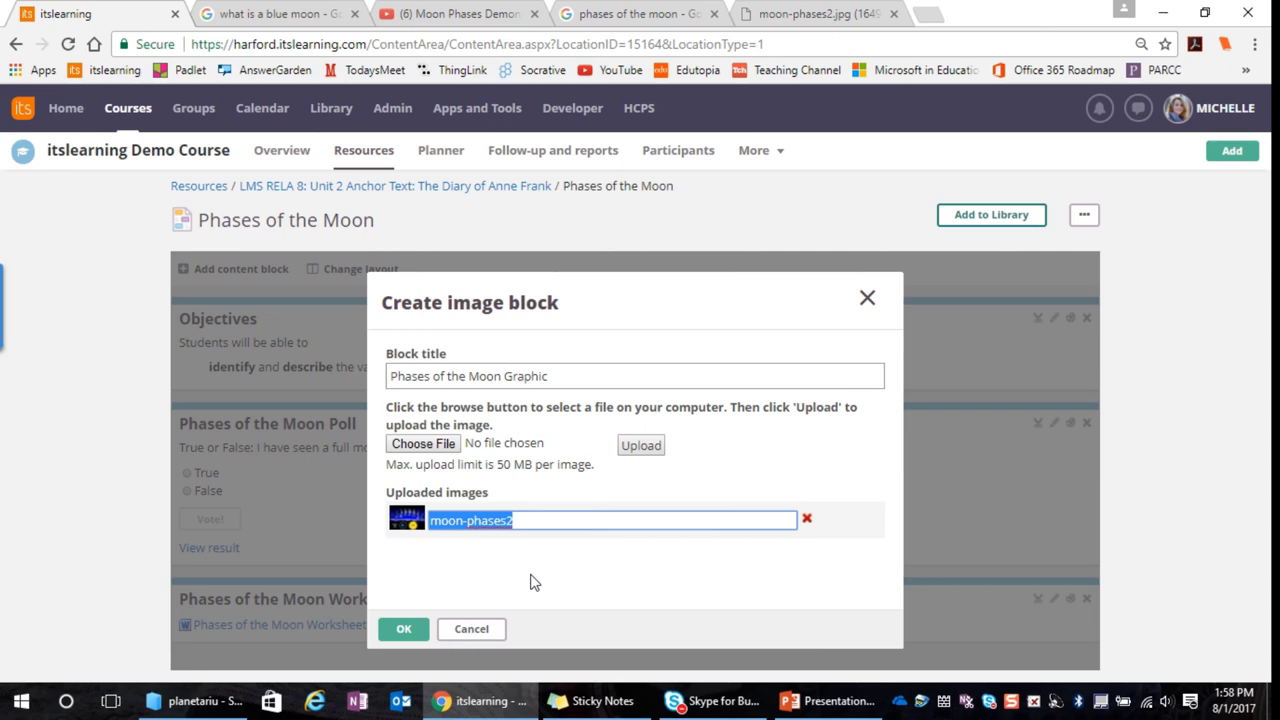
type("Which pha")
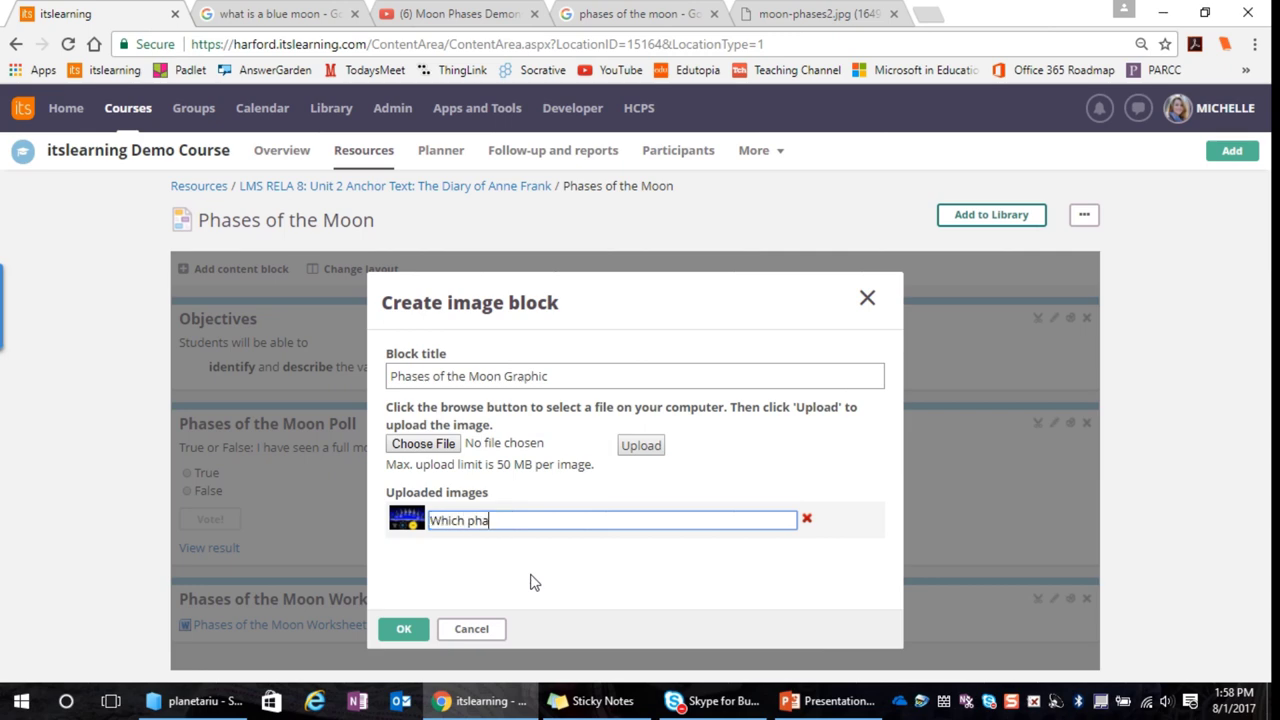
type("se of the")
key("BackSpace")
key("BackSpace")
key("BackSpace")
key("BackSpace")
key("BackSpace")
key("BackSpace")
key("BackSpace")
key("BackSpace")
key("BackSpace")
key("BackSpace")
key("BackSpace")
key("BackSpace")
key("BackSpace")
key("BackSpace")
key("BackSpace")
key("BackSpace")
key("BackSpace")
key("BackSpace")
key("BackSpace")
key("BackSpace")
type("Which phase of the moon")
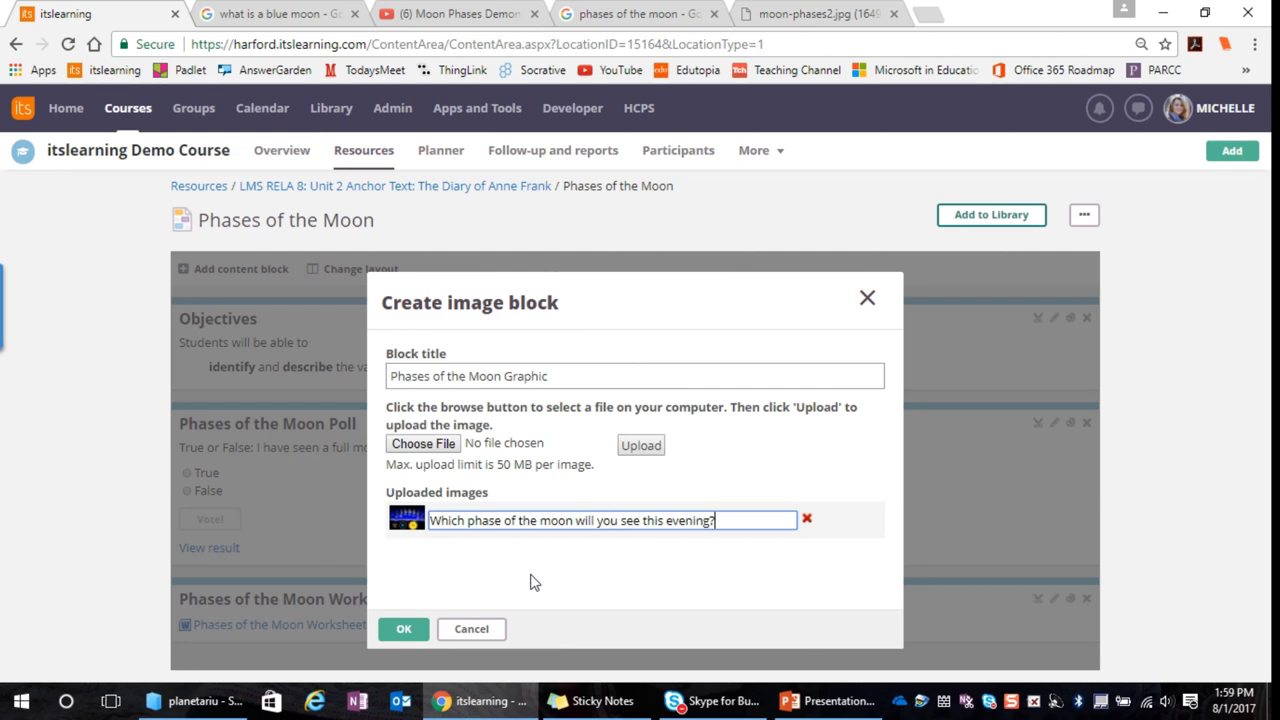
Save the image block and move it below the Phases of the Moon Worksheet block.
left_click(404, 630)
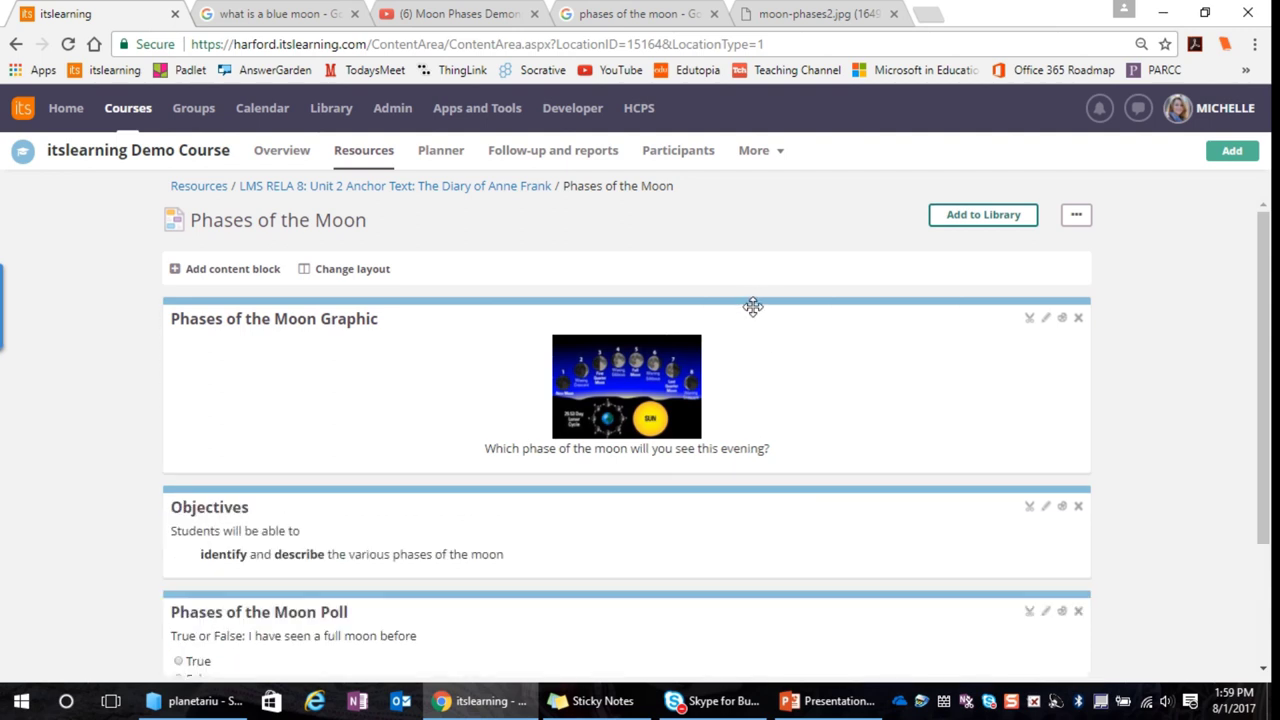
left_click_drag(751, 306, 756, 448)
scroll(774, 608, "down", 2)
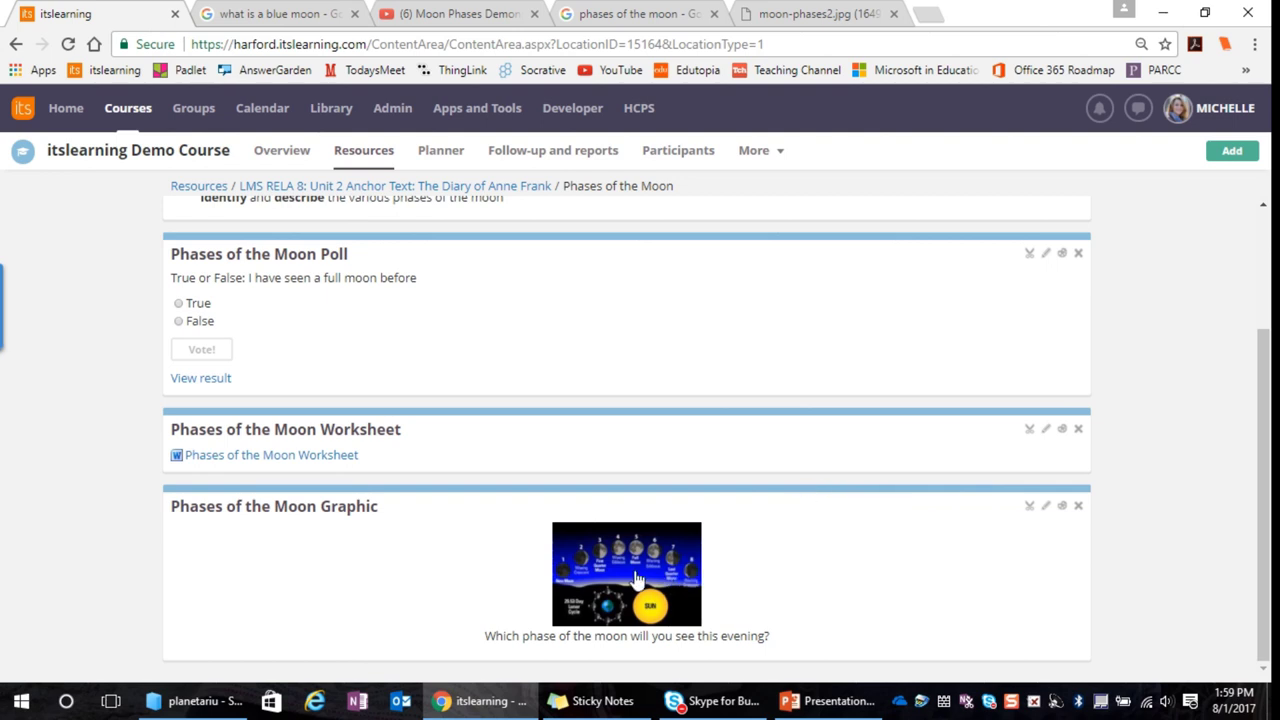
View the bigger version of the moon graphic from its block and close it.
left_click(586, 585)
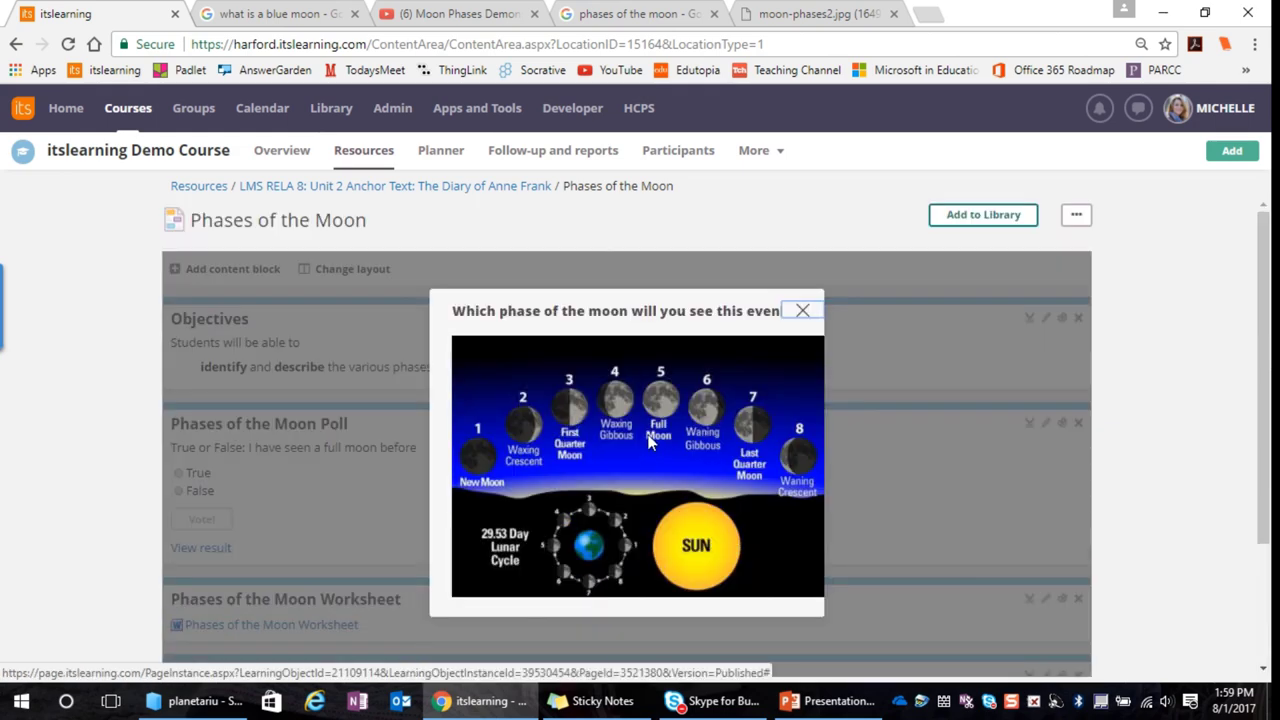
left_click(801, 310)
scroll(745, 400, "down", 3)
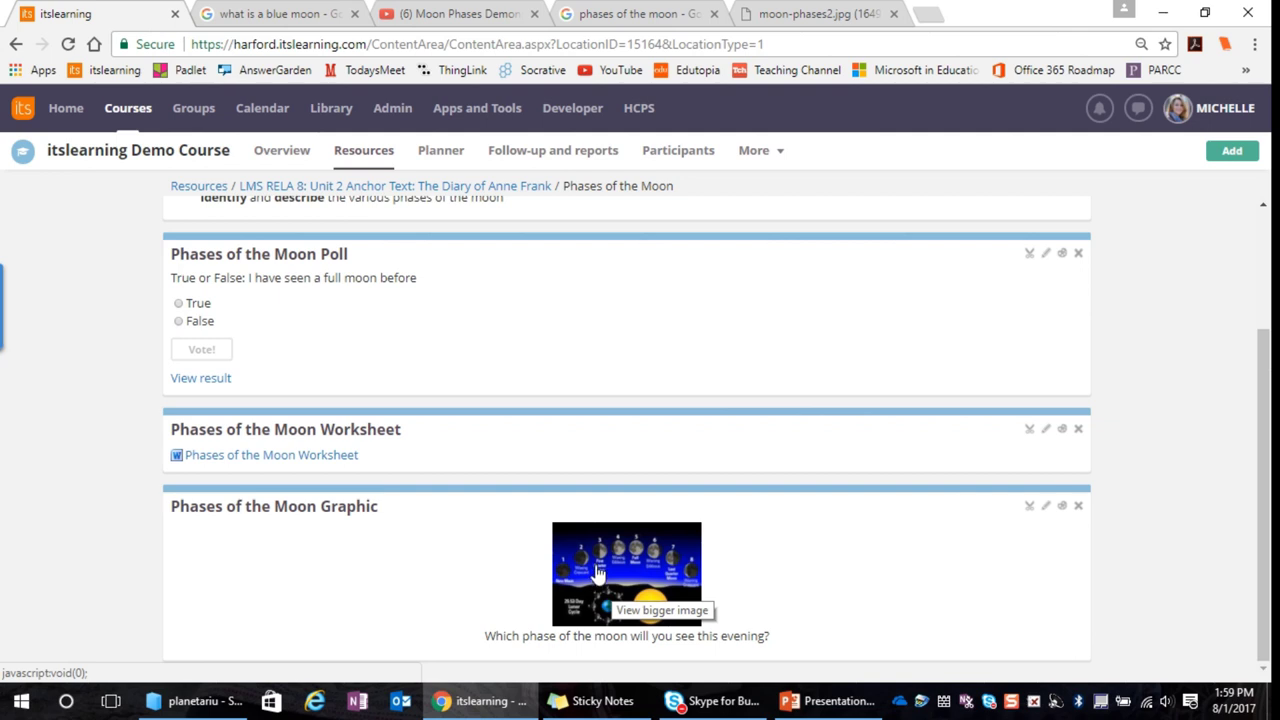
Add a rich content block to the page, title it "Phases of the Moon", and place the cursor in its body.
scroll(597, 572, "up", 3)
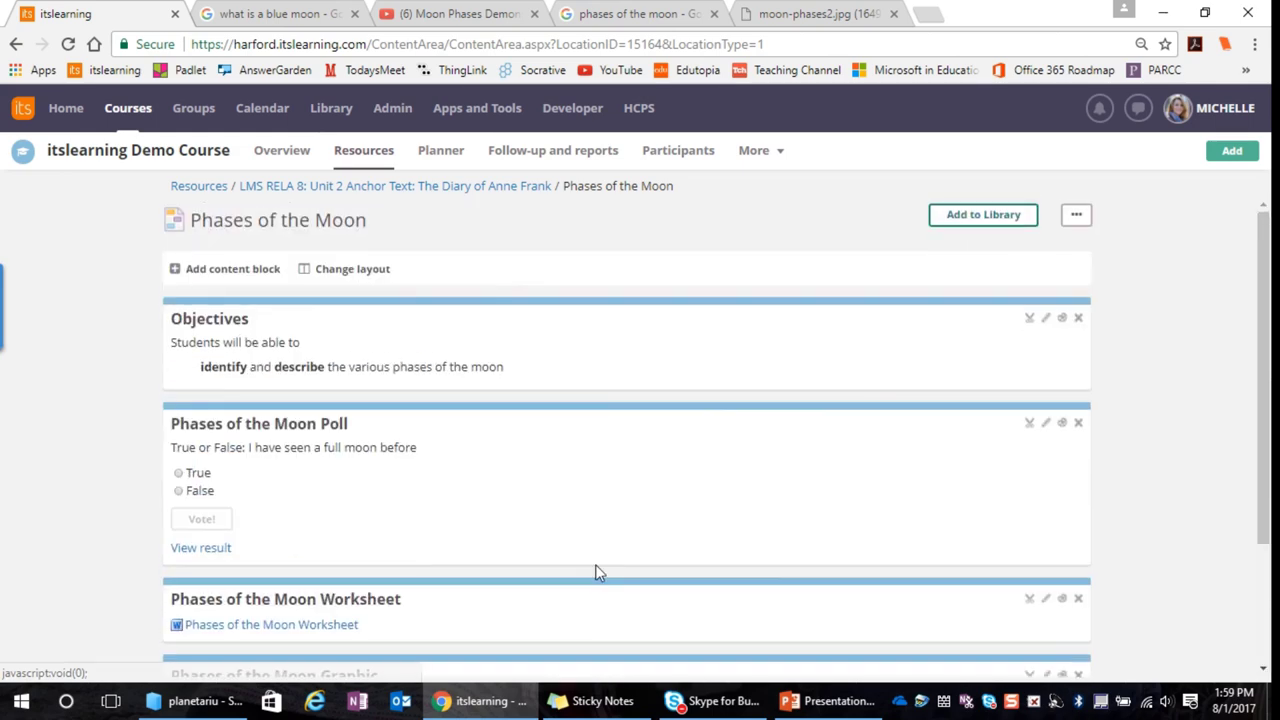
left_click(220, 272)
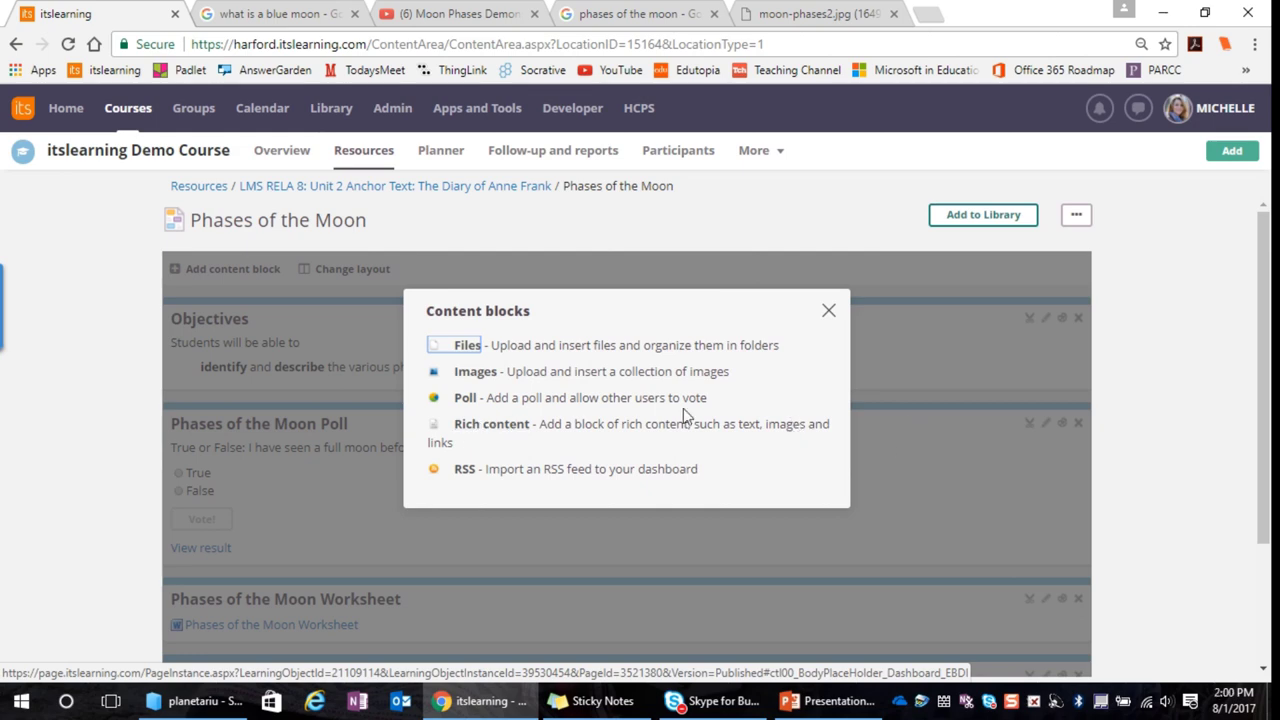
left_click(463, 430)
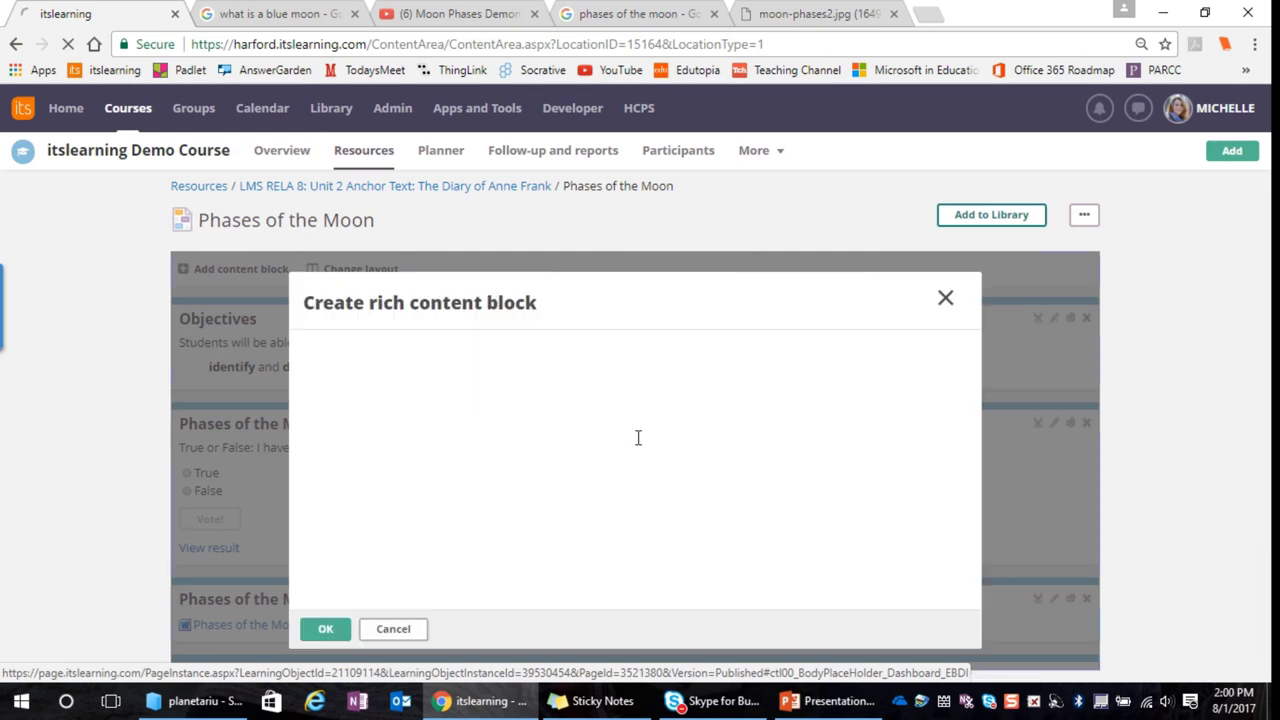
type("Ph")
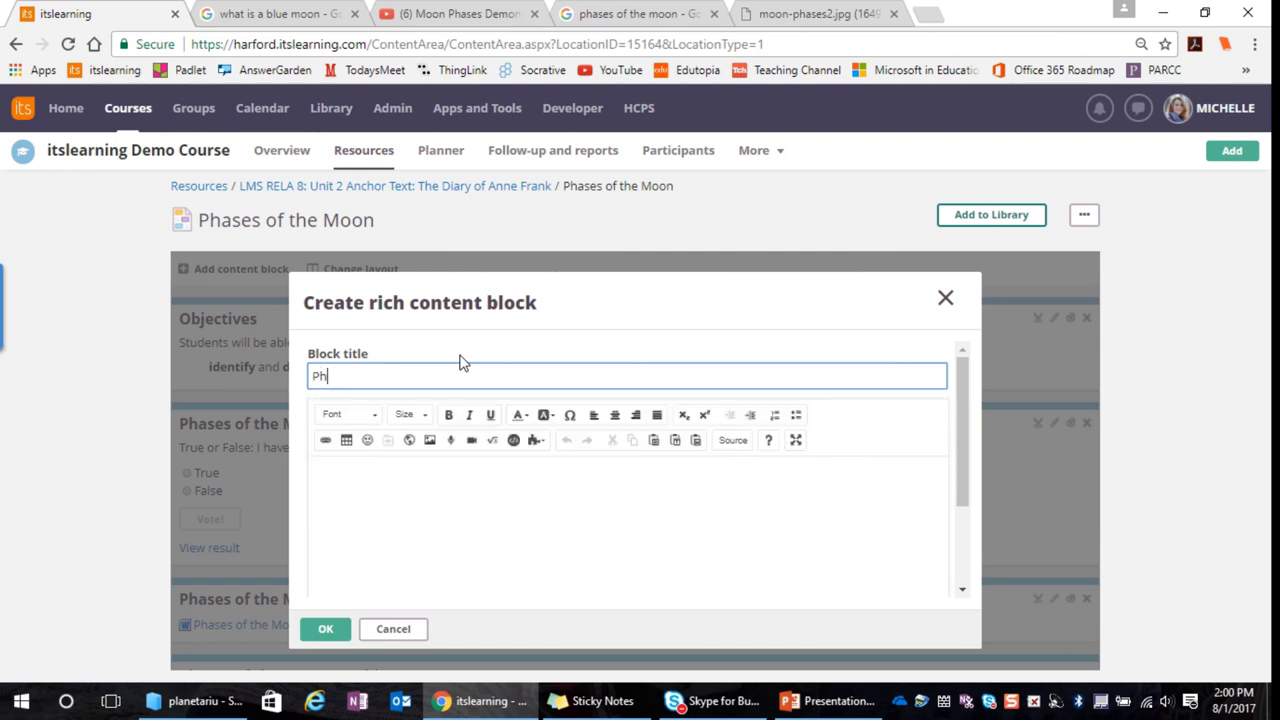
type("ases of the Moon")
left_click(404, 494)
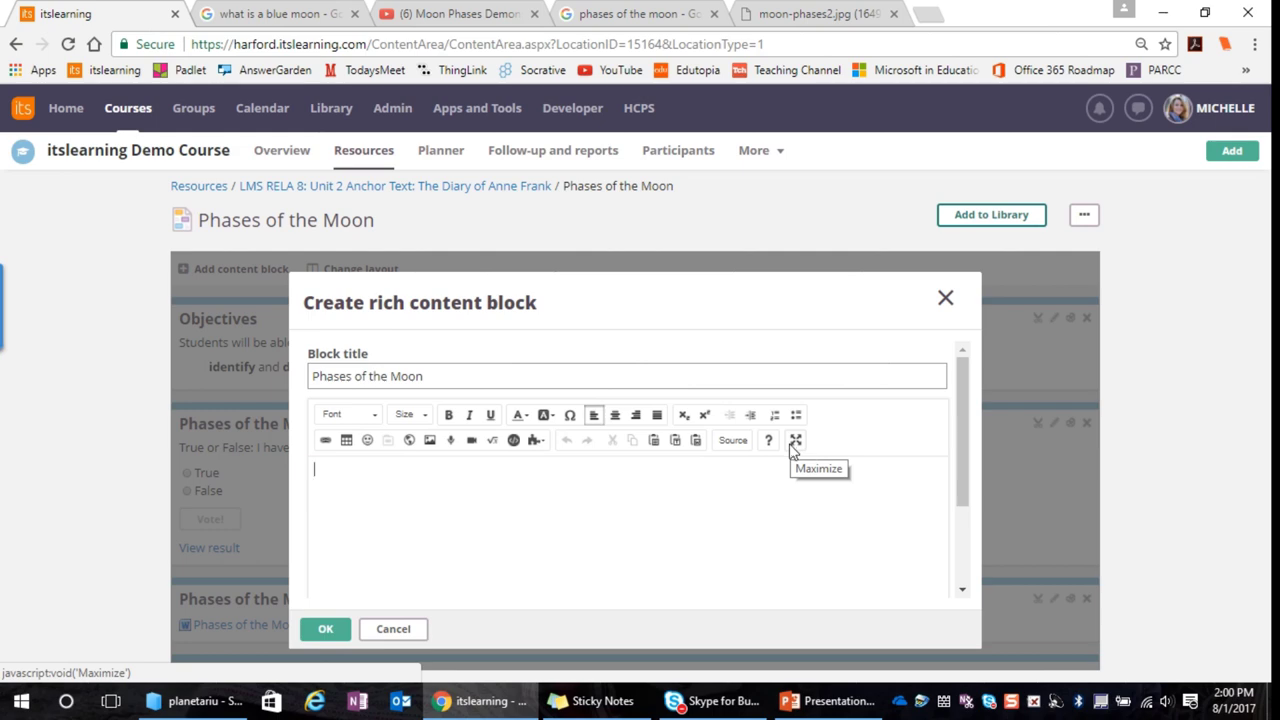
left_click(361, 465)
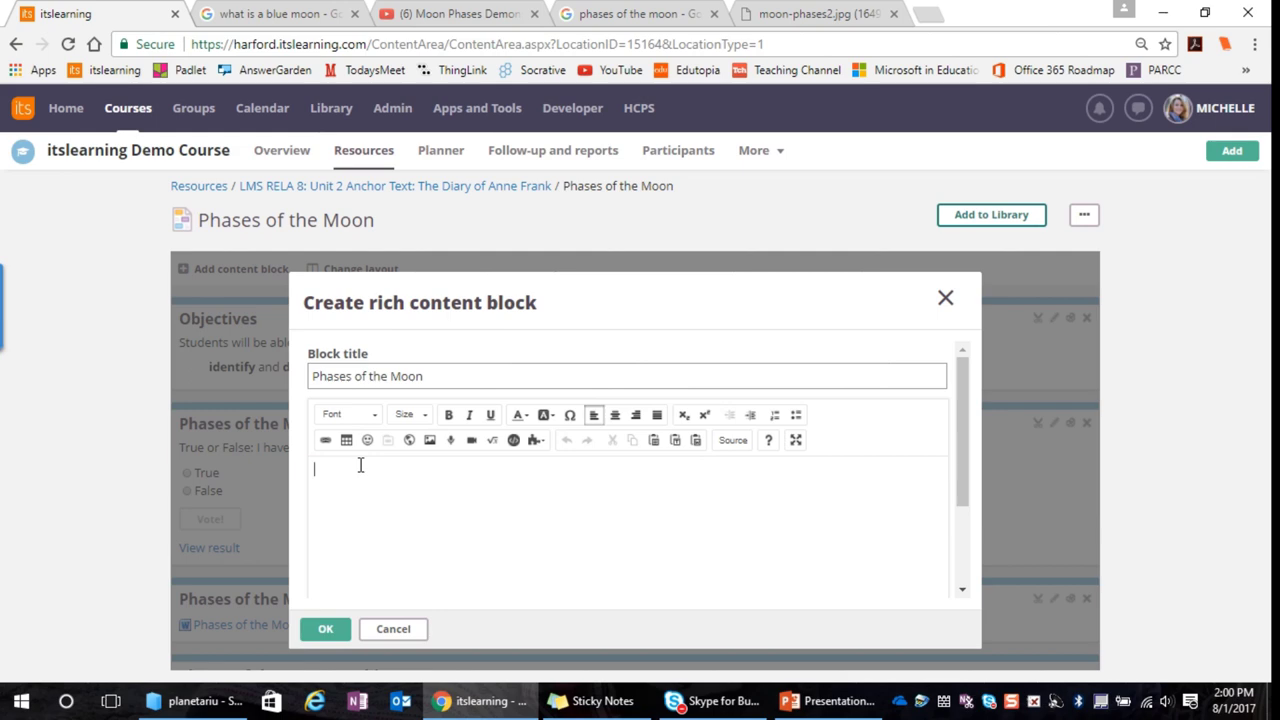
Try to insert moon-phases2.jpg from the Desktop into the rich content block, and save the block.
left_click(430, 441)
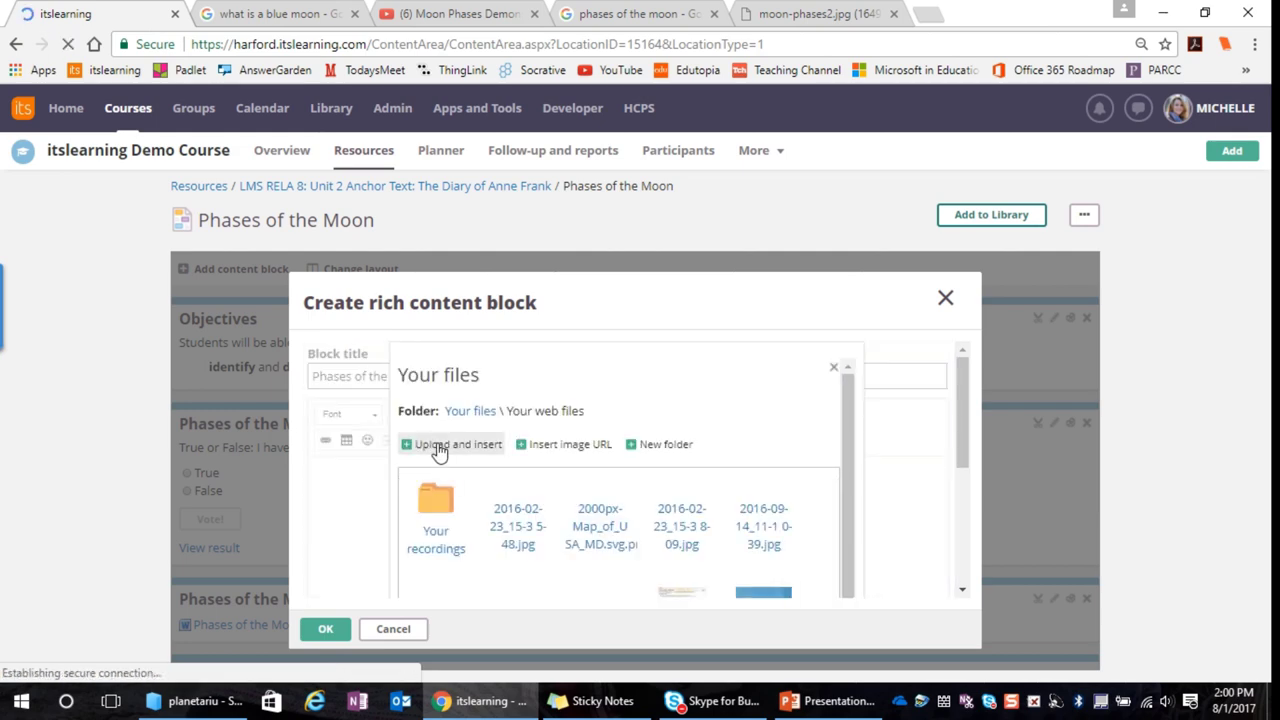
left_click(440, 446)
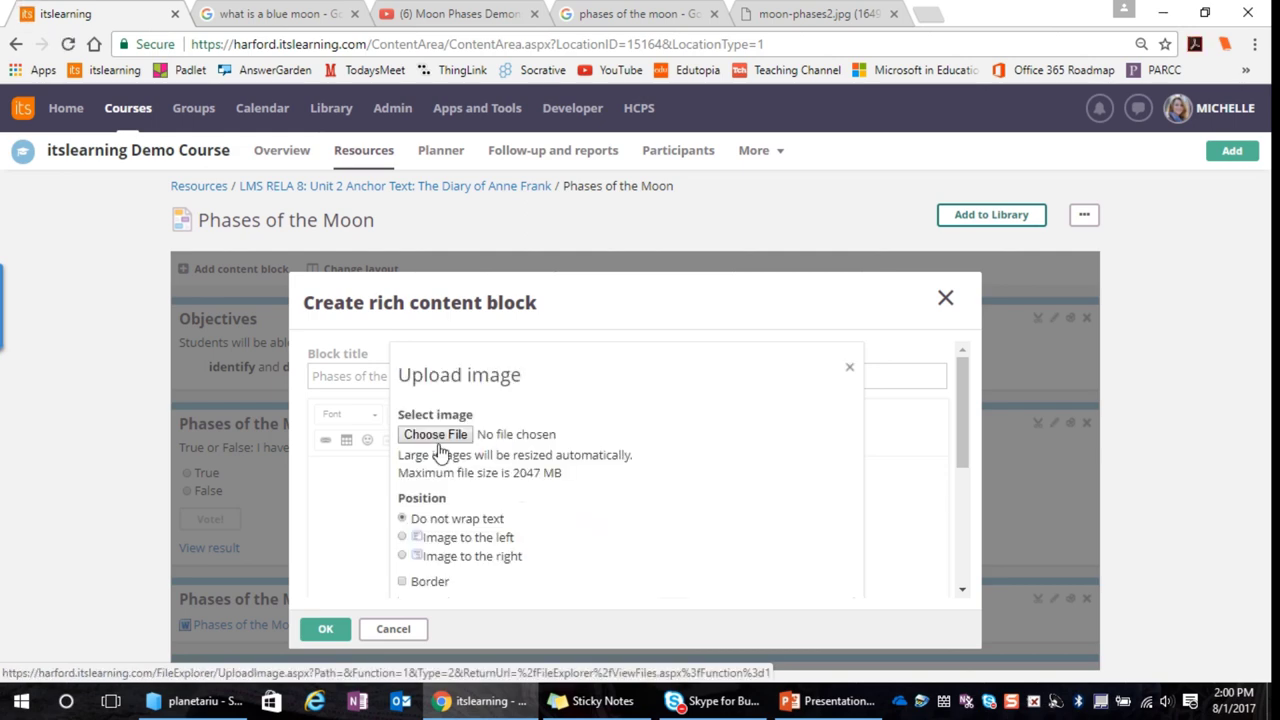
left_click(440, 445)
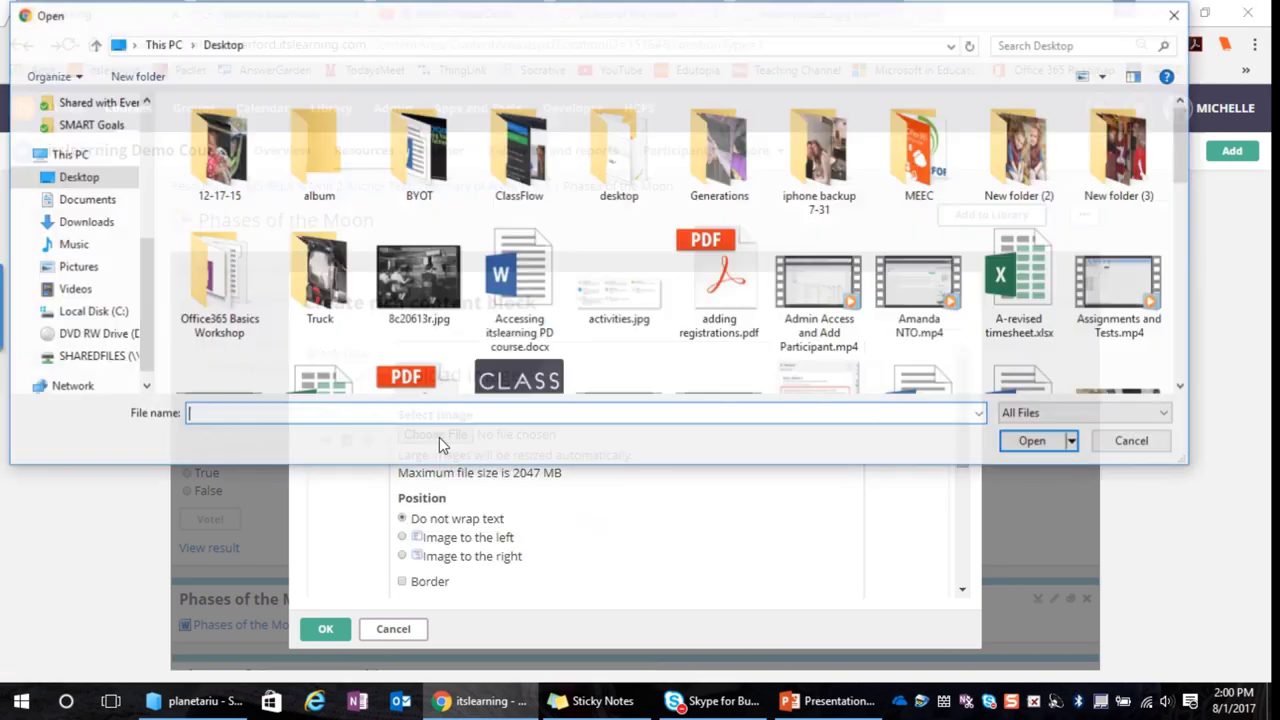
scroll(635, 248, "down", 5)
left_click(920, 330)
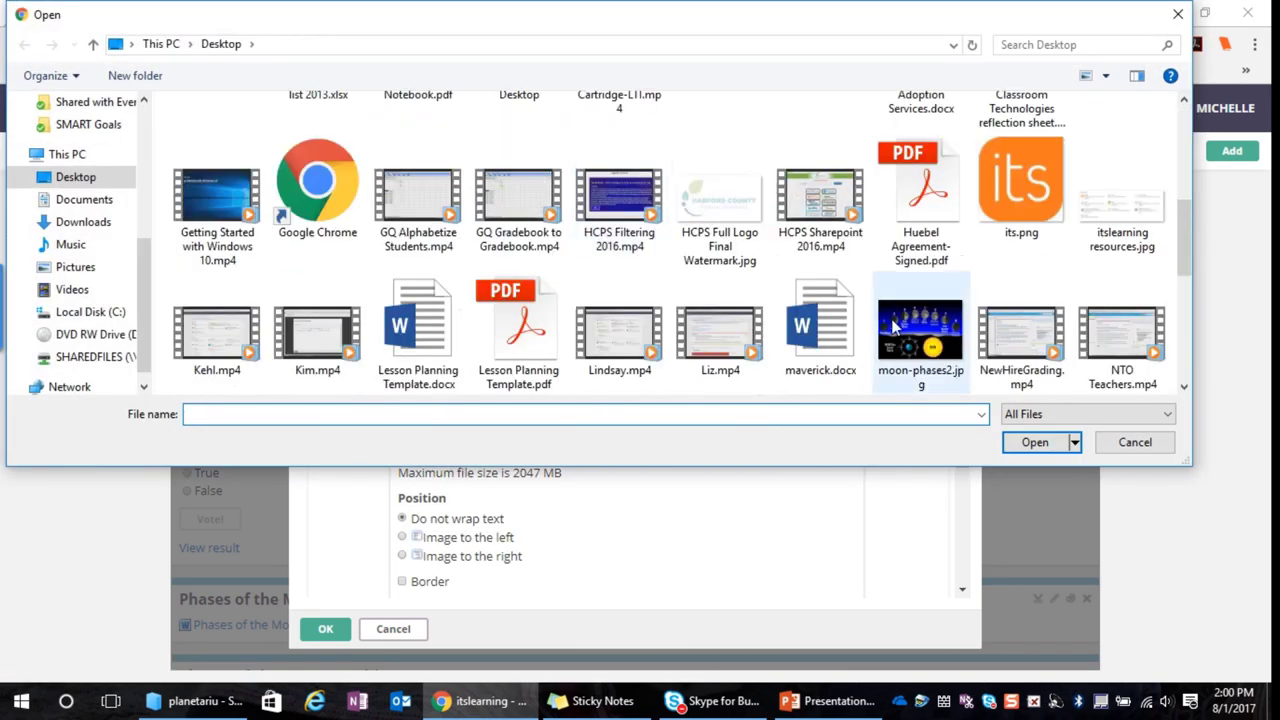
left_click(1035, 443)
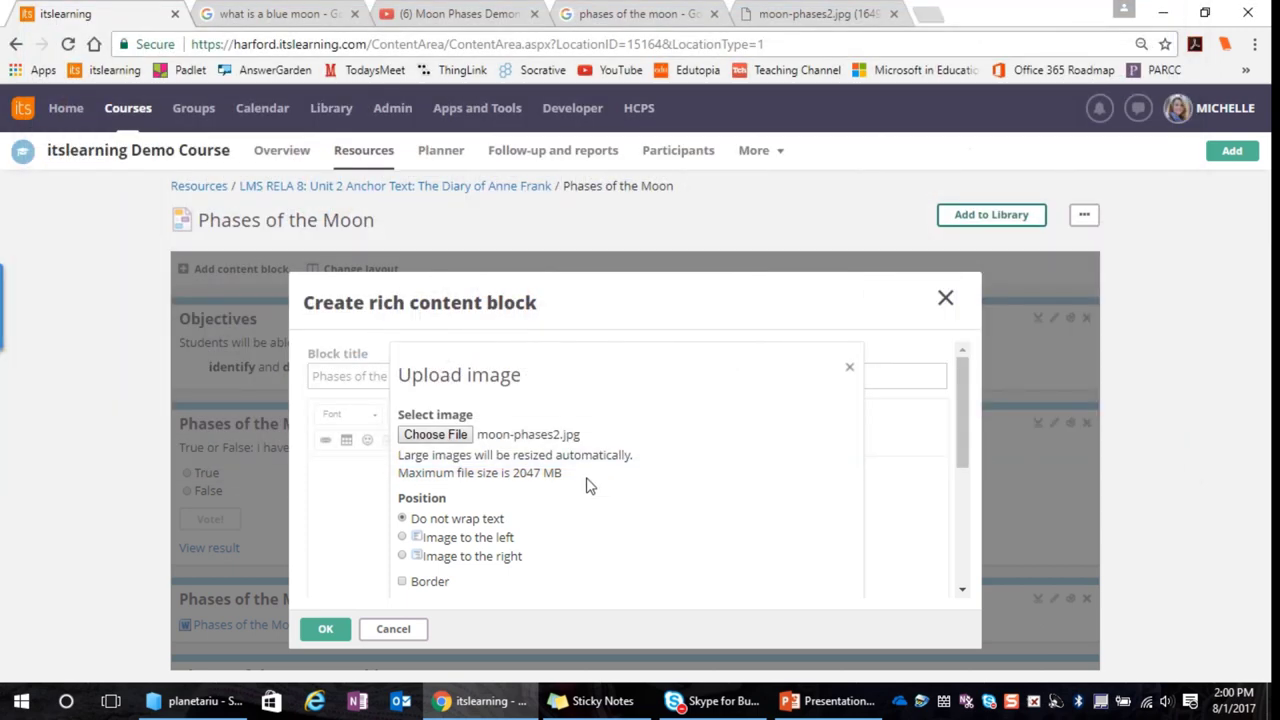
left_click(324, 630)
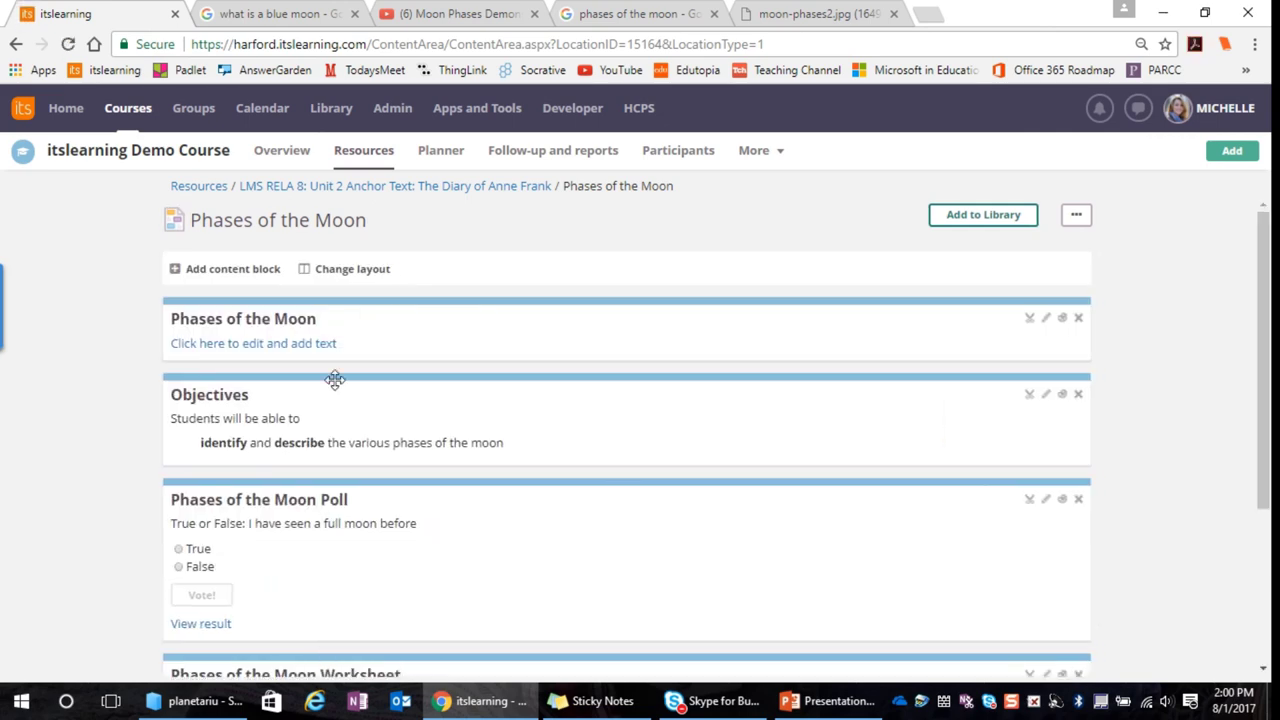
Reopen the new Phases of the Moon block for editing and select moon-phases2.jpg as the image to upload.
left_click(267, 346)
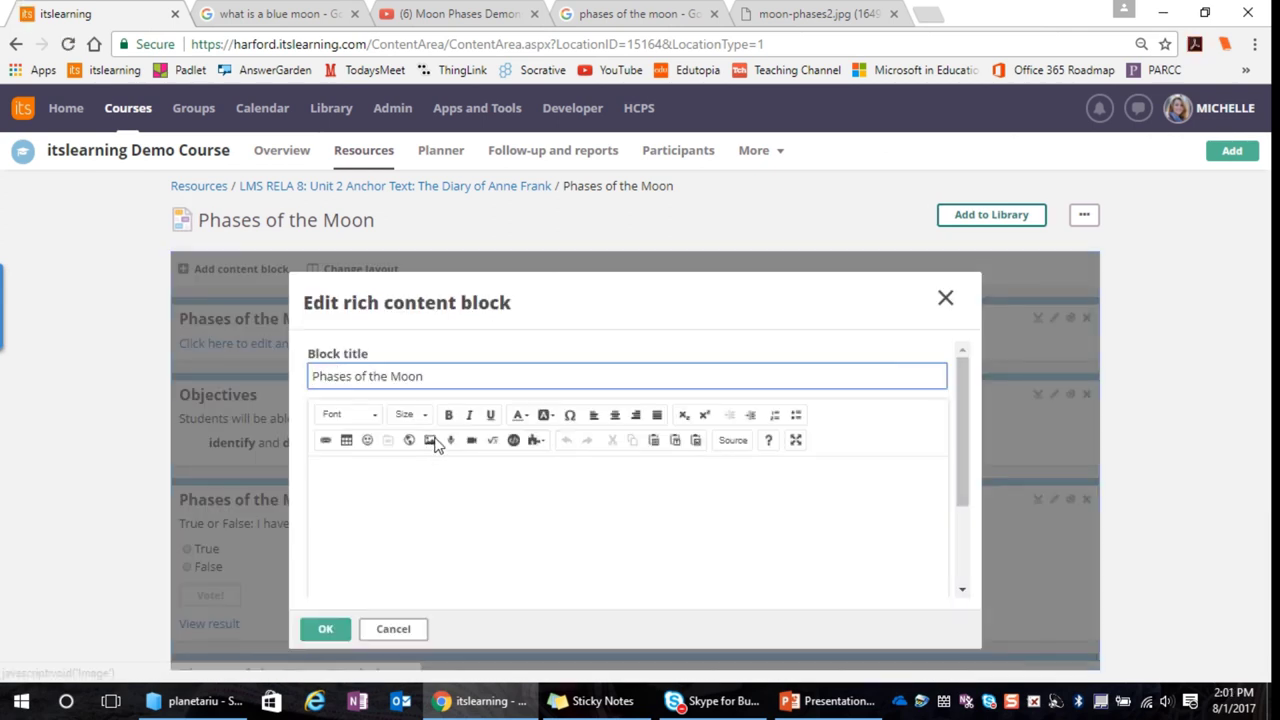
left_click(432, 441)
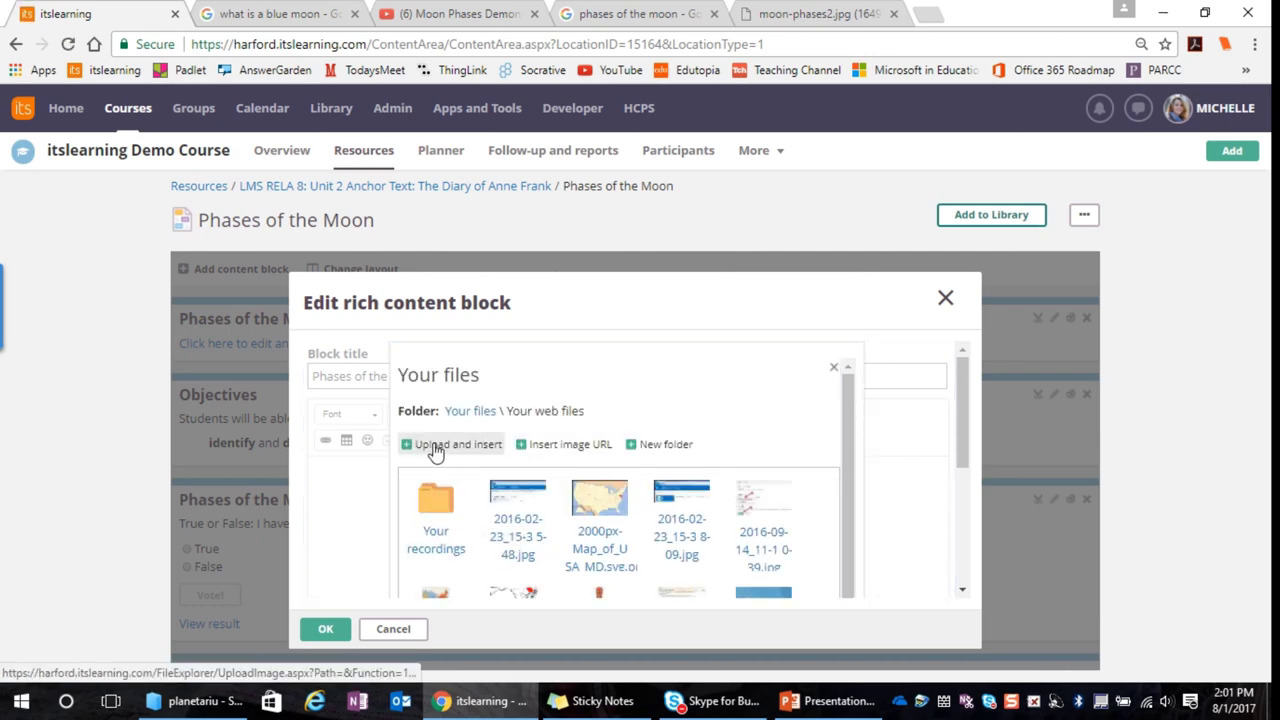
left_click(440, 446)
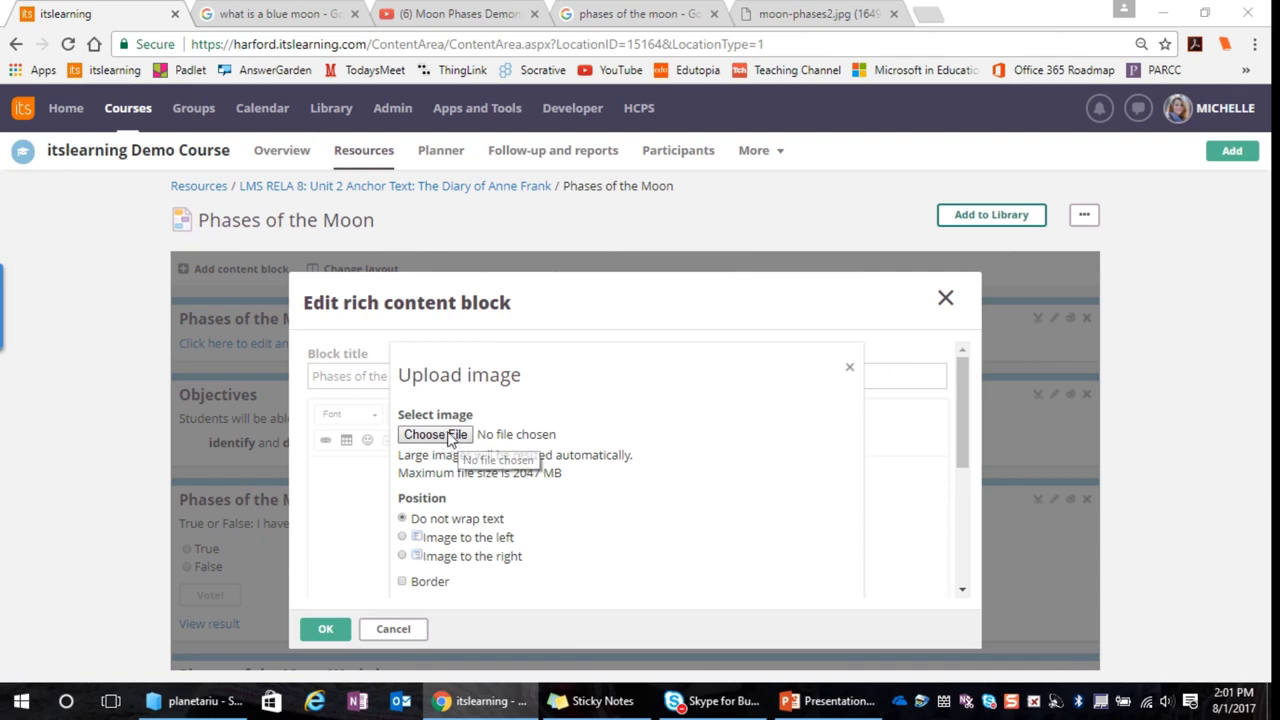
left_click(449, 436)
scroll(920, 350, "down", 5)
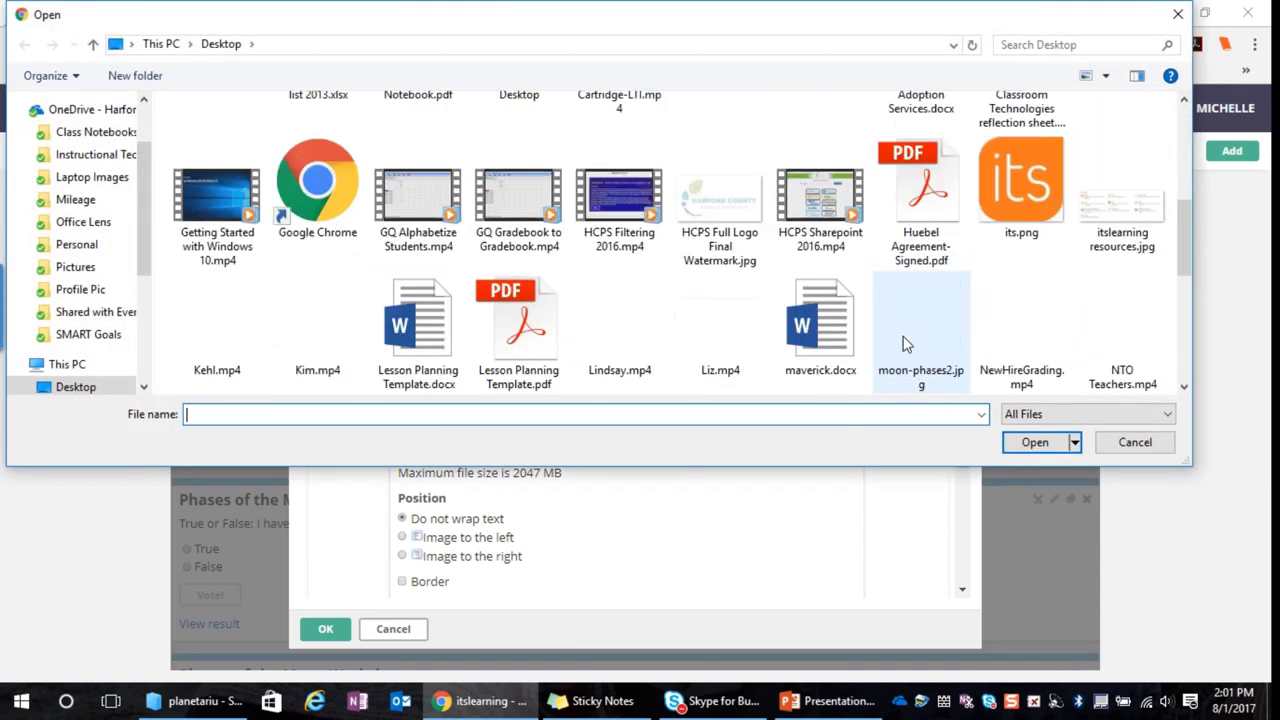
scroll(910, 340, "down", 5)
scroll(950, 320, "up", 5)
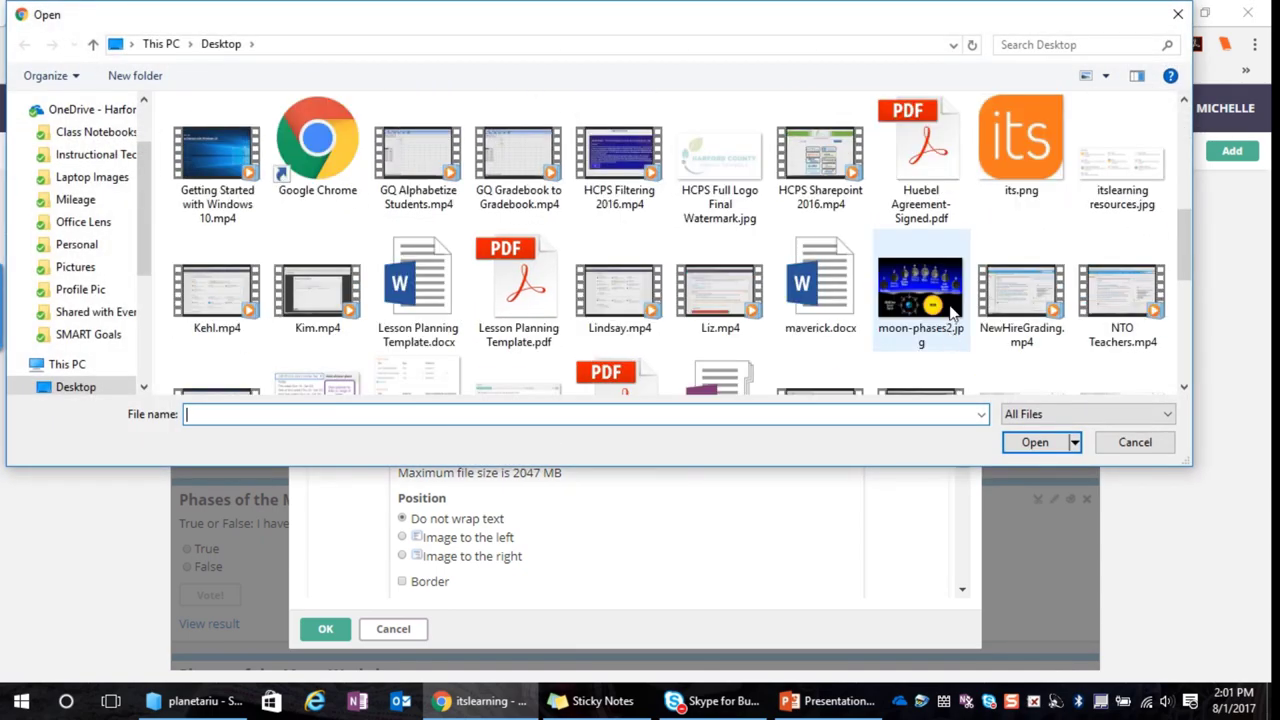
left_click(952, 313)
left_click(1035, 438)
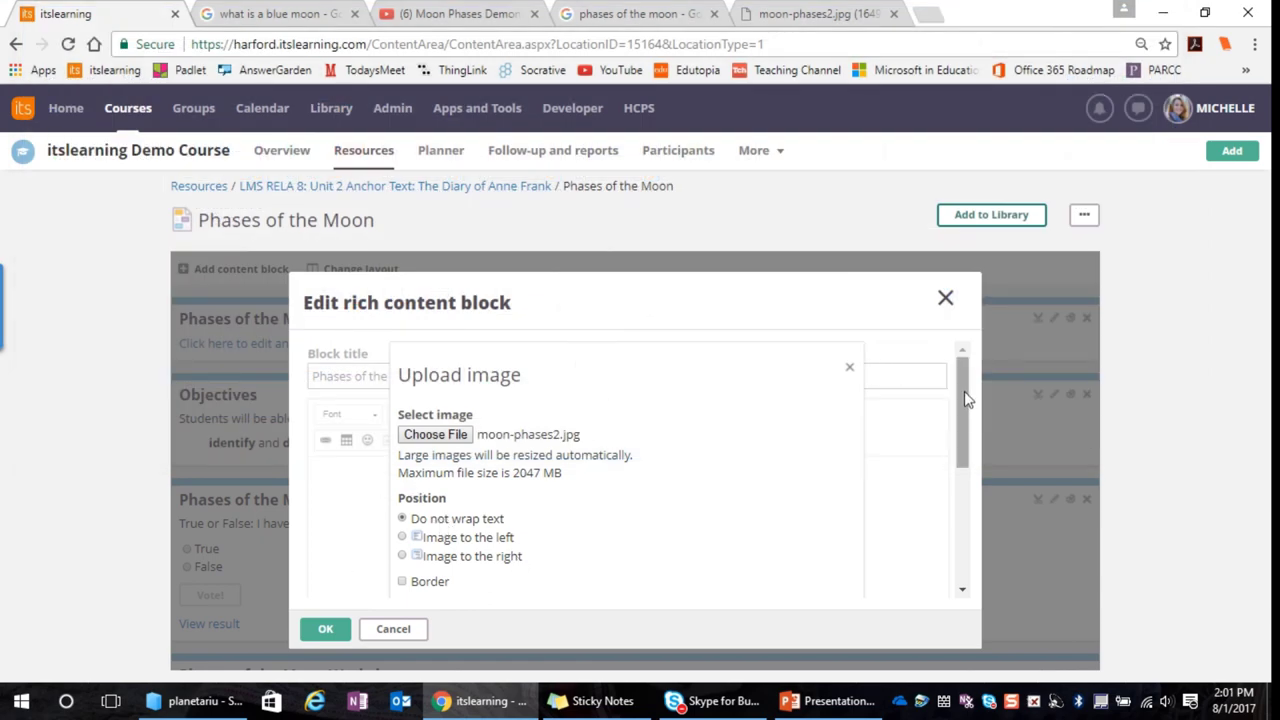
Upload and insert the selected moon image into the block's body and check it in the editor.
left_click_drag(964, 391, 967, 447)
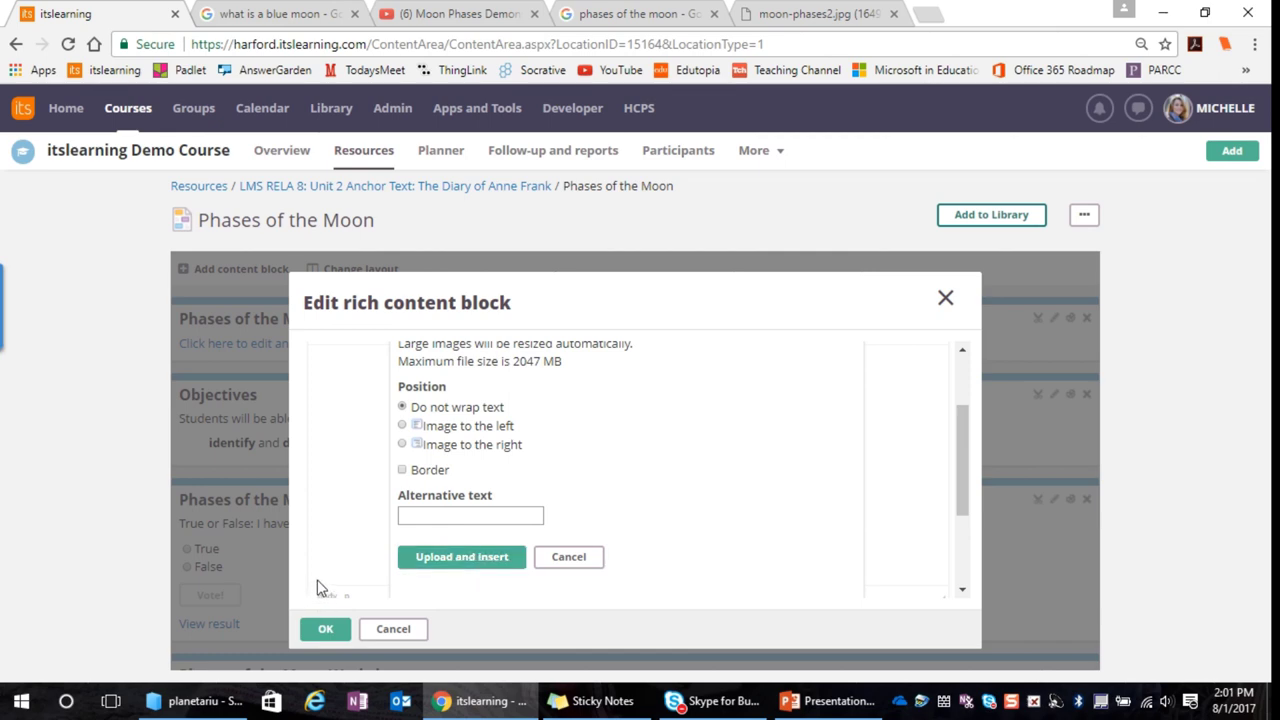
left_click(445, 563)
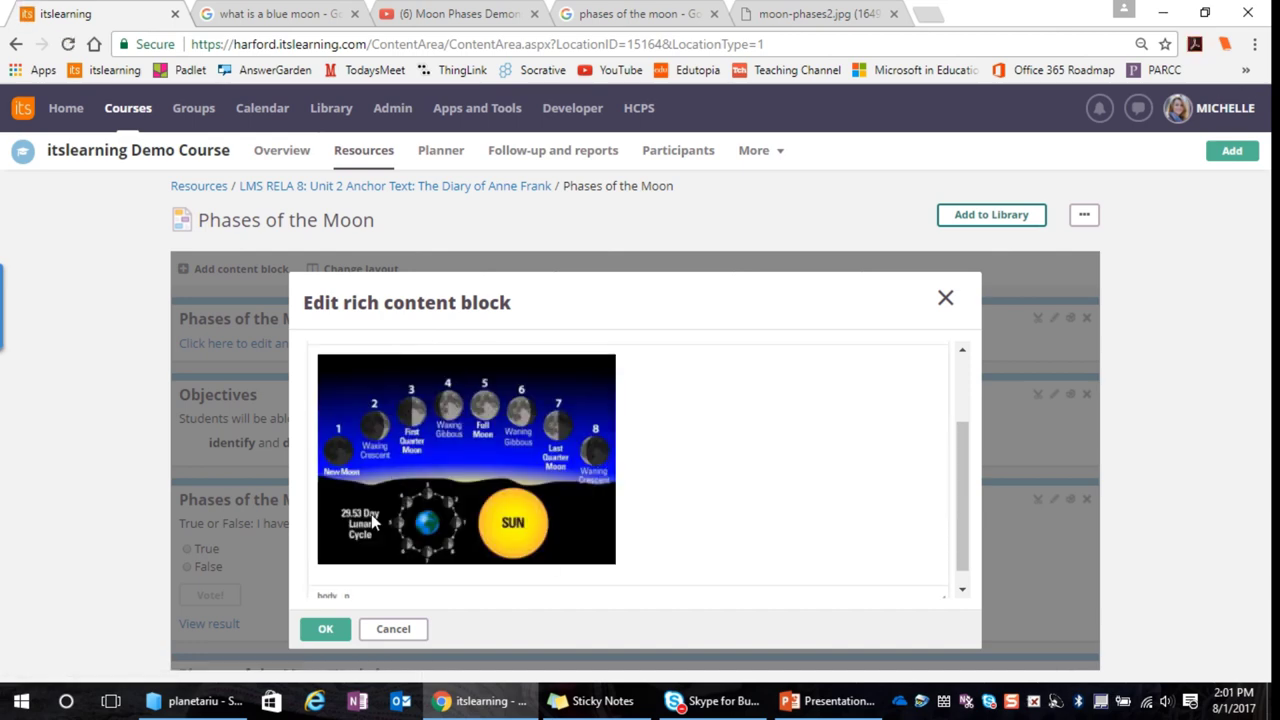
scroll(430, 475, "up", 2)
scroll(427, 472, "down", 2)
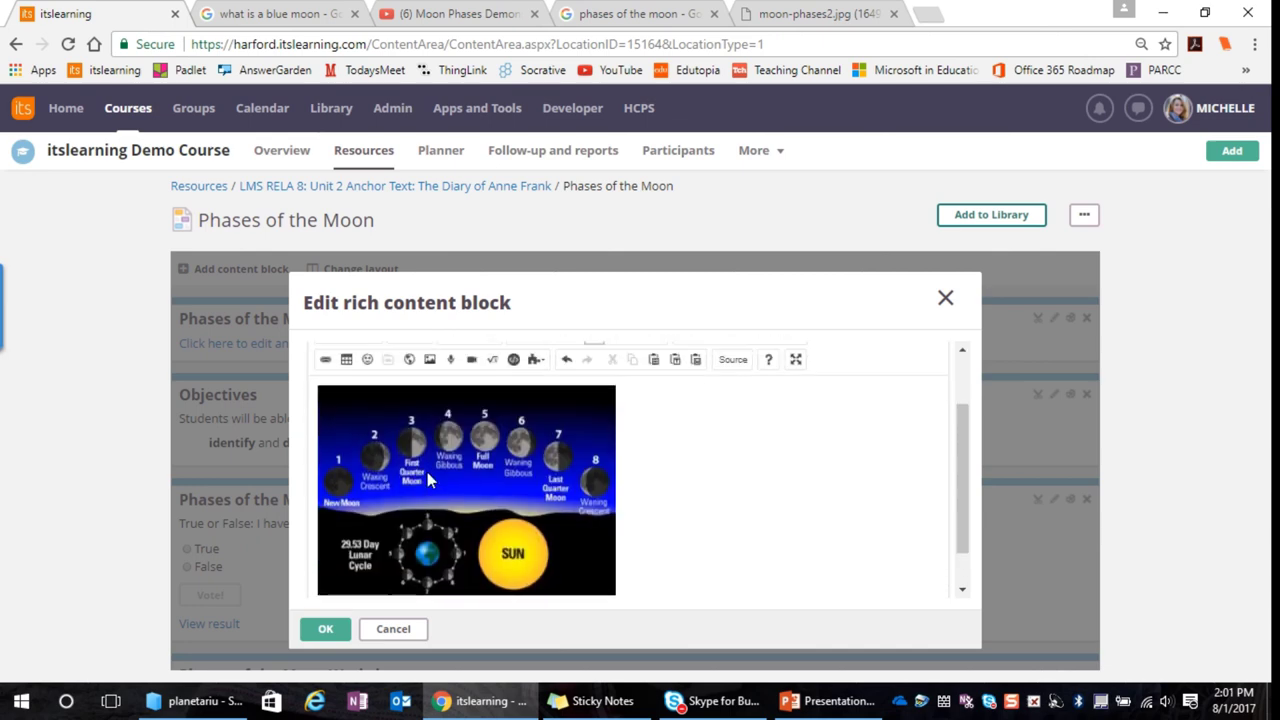
scroll(427, 472, "up", 2)
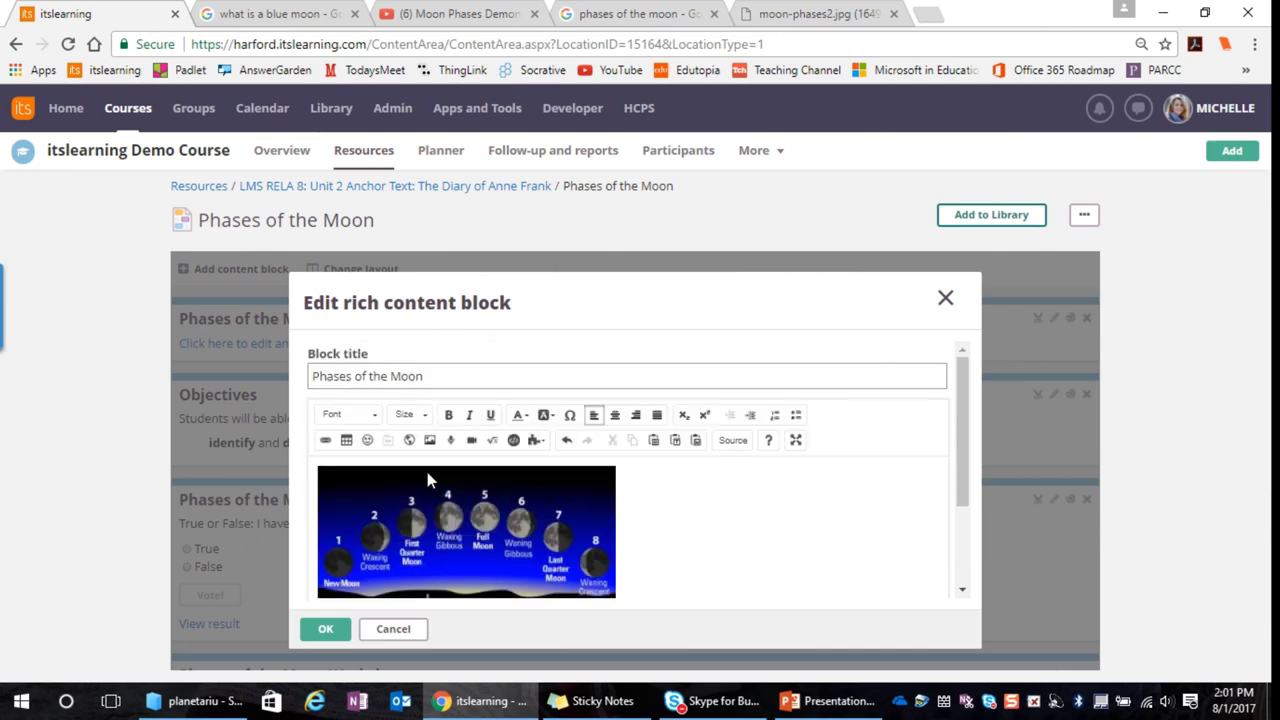
Save the rich content block and move it to the end of the page, below the Phases of the Moon Graphic block.
left_click(326, 632)
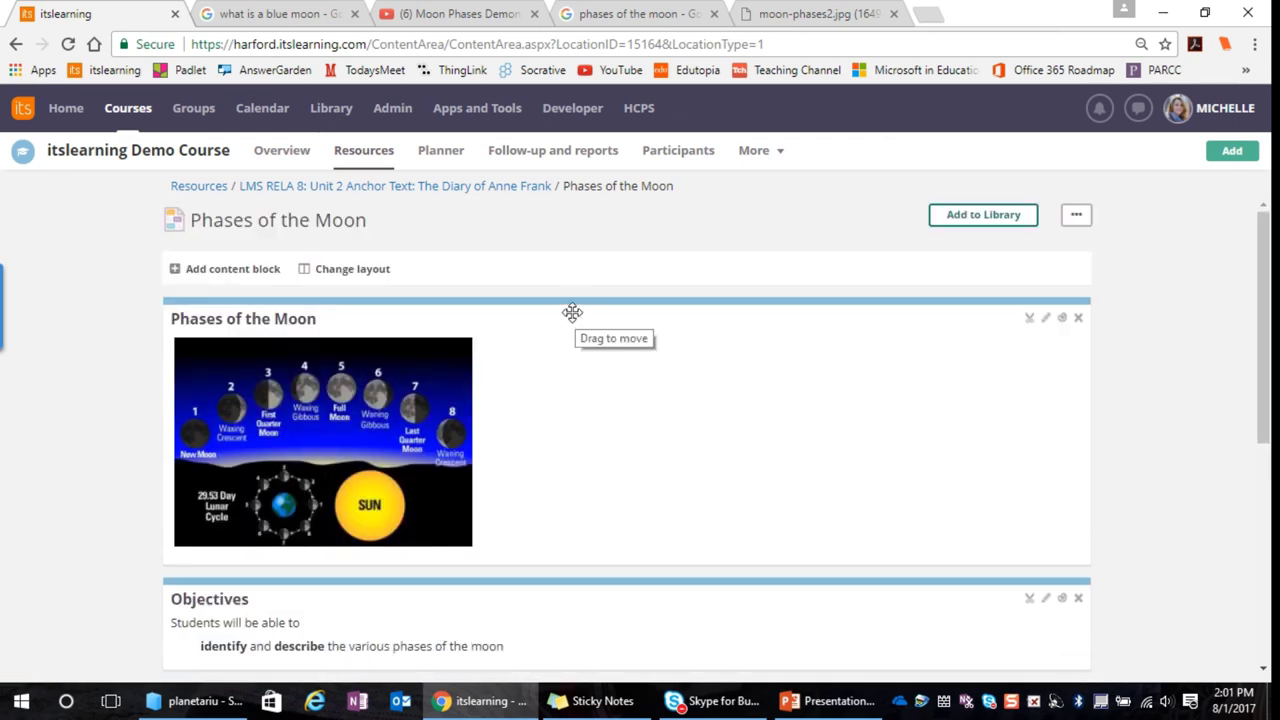
left_click_drag(575, 315, 573, 552)
scroll(600, 450, "down", 4)
scroll(608, 269, "up", 2)
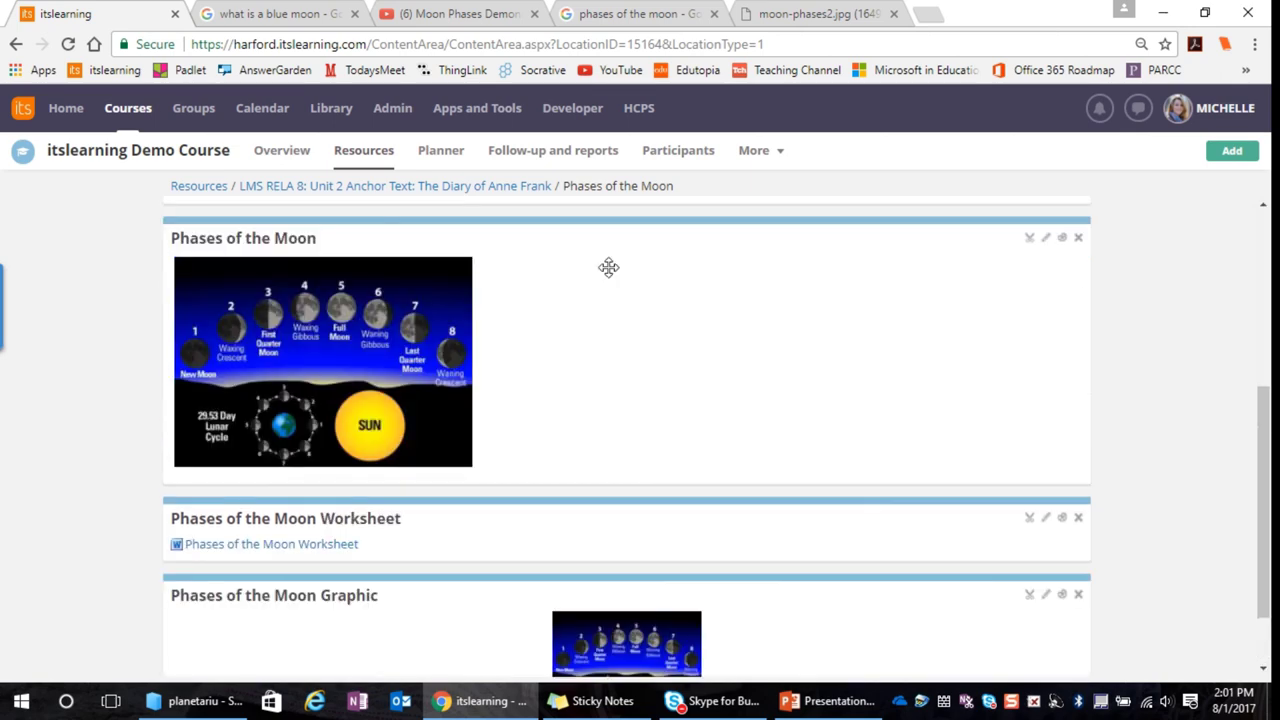
left_click_drag(601, 341, 598, 602)
scroll(592, 465, "down", 2)
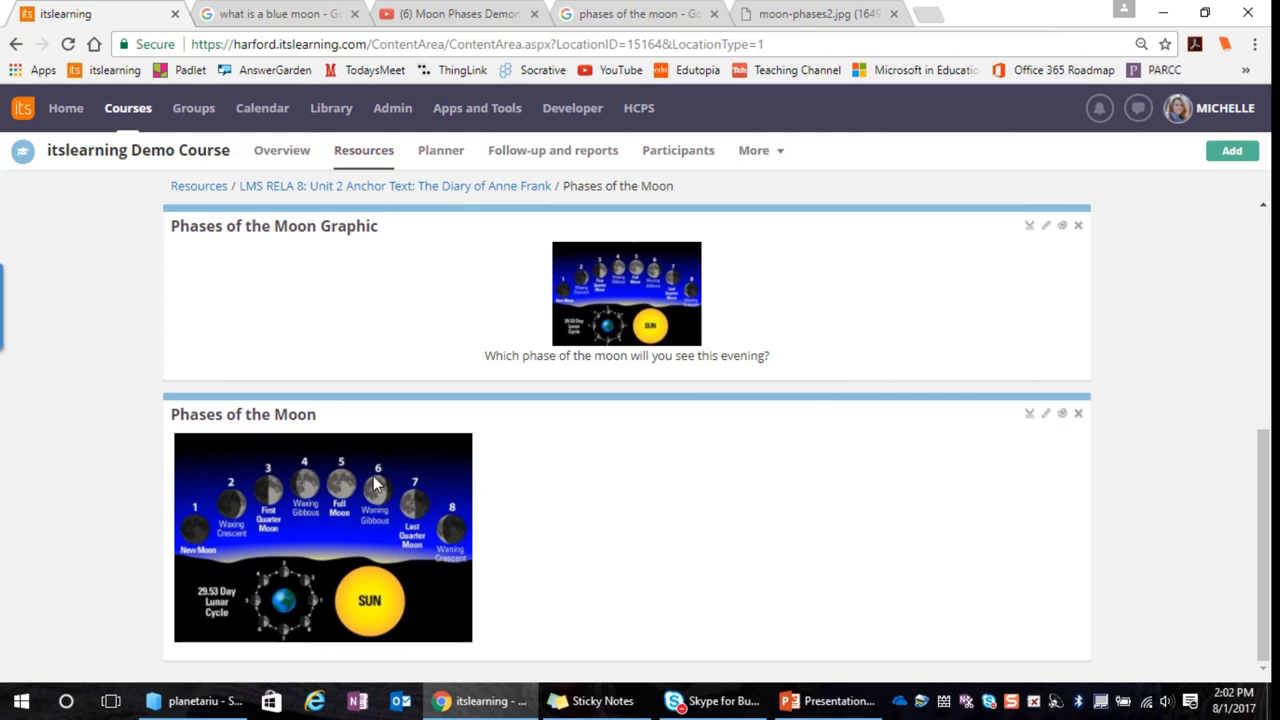
Reopen the moved Phases of the Moon block for editing and add "Read the article about the phases of the moon." below the image.
left_click(1048, 418)
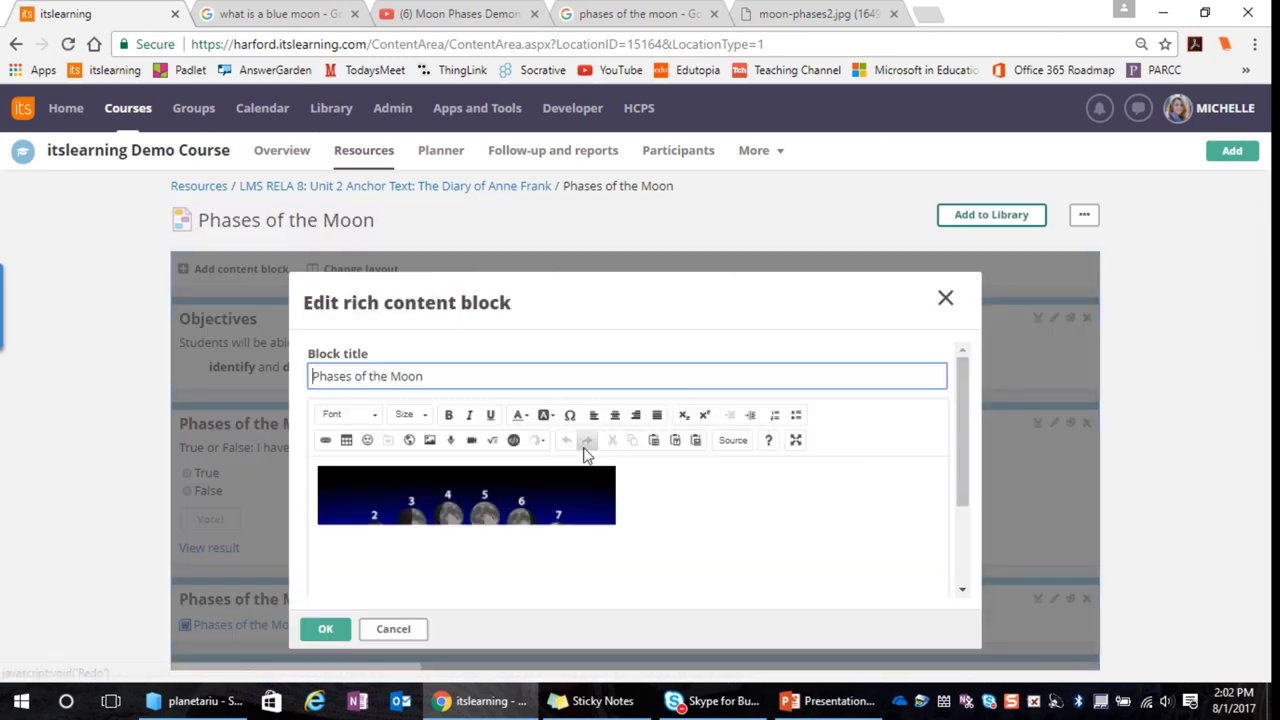
scroll(585, 452, "down", 3)
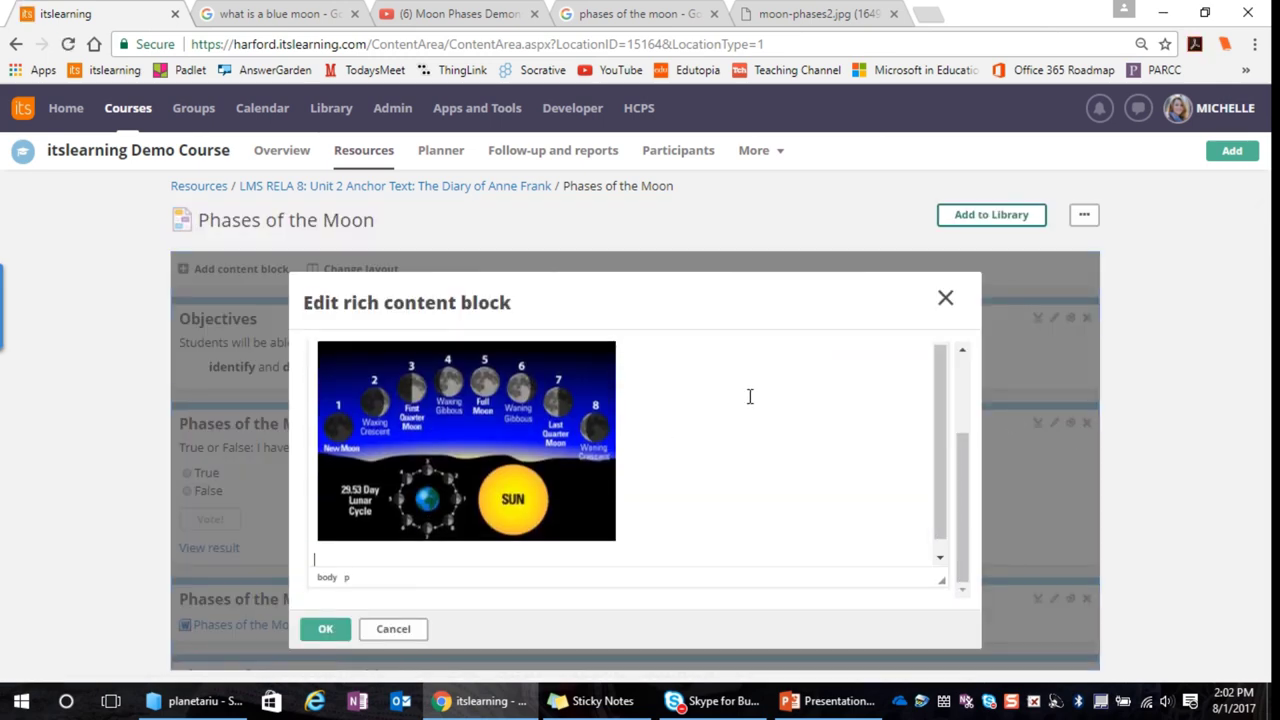
type("Th")
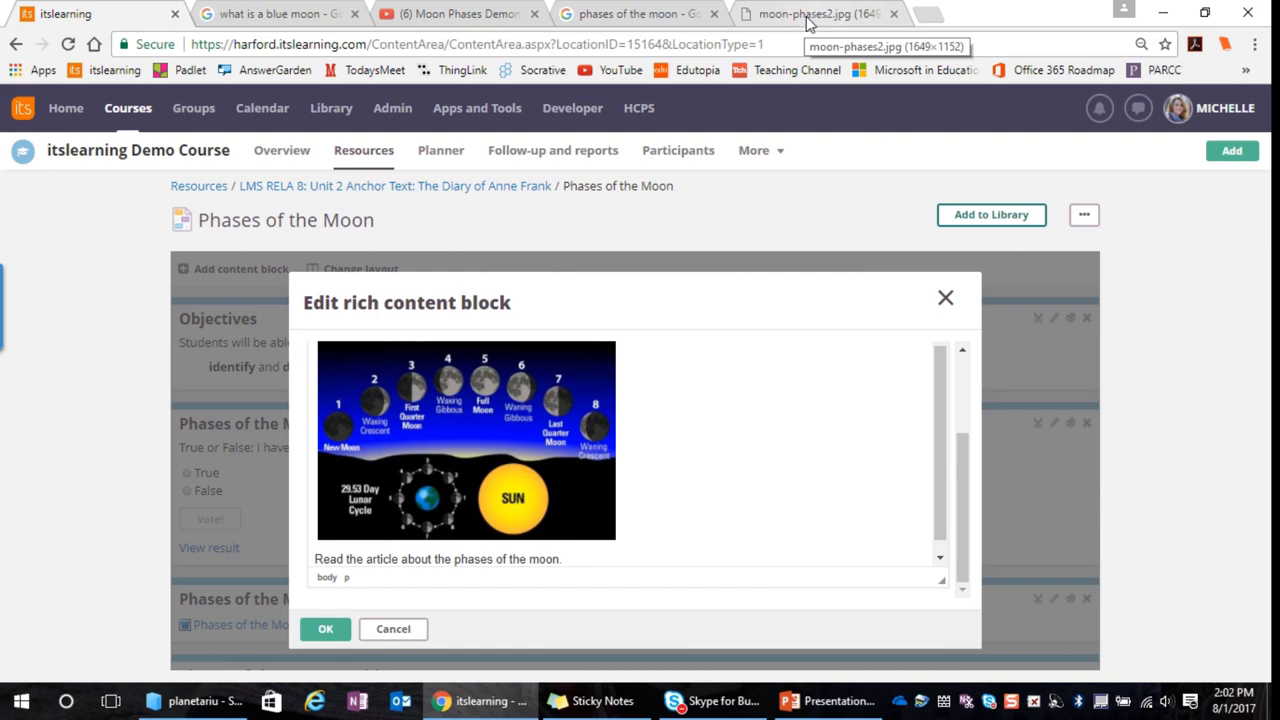
Close the moon-phases2.jpg page and search Google for "phases of the moon article" across all web results.
left_click(860, 14)
left_click(650, 14)
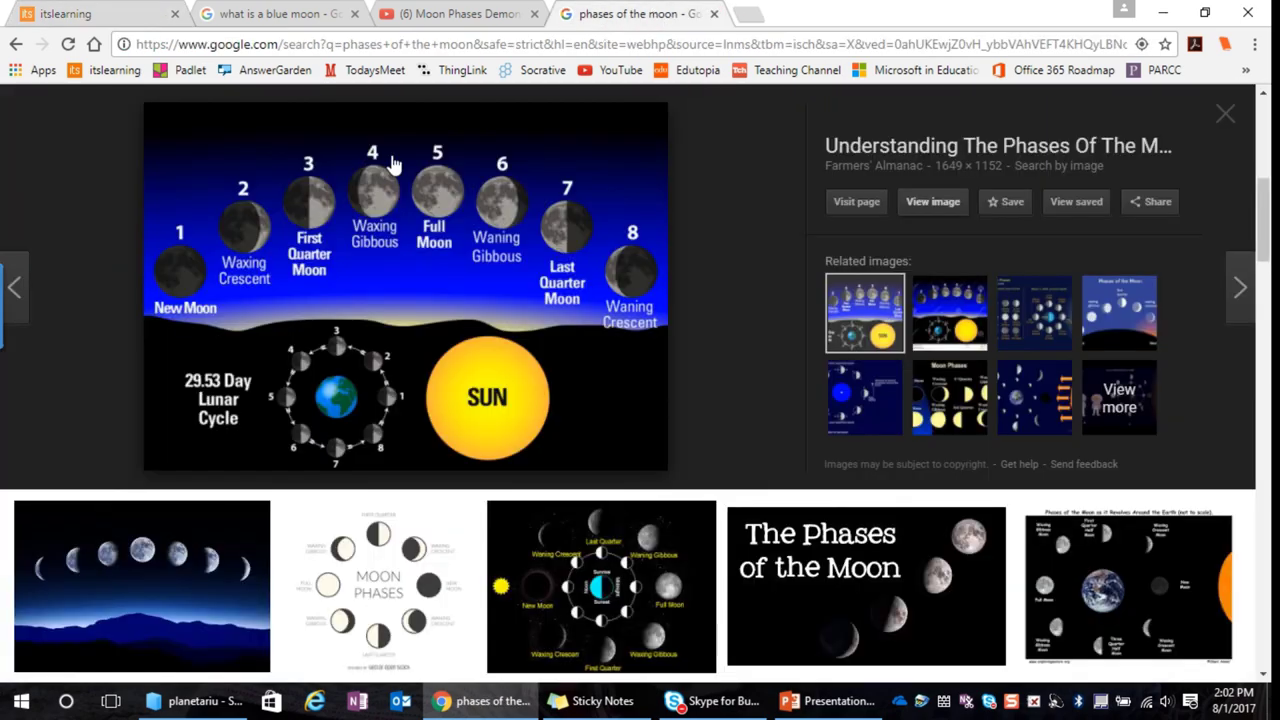
key("Escape")
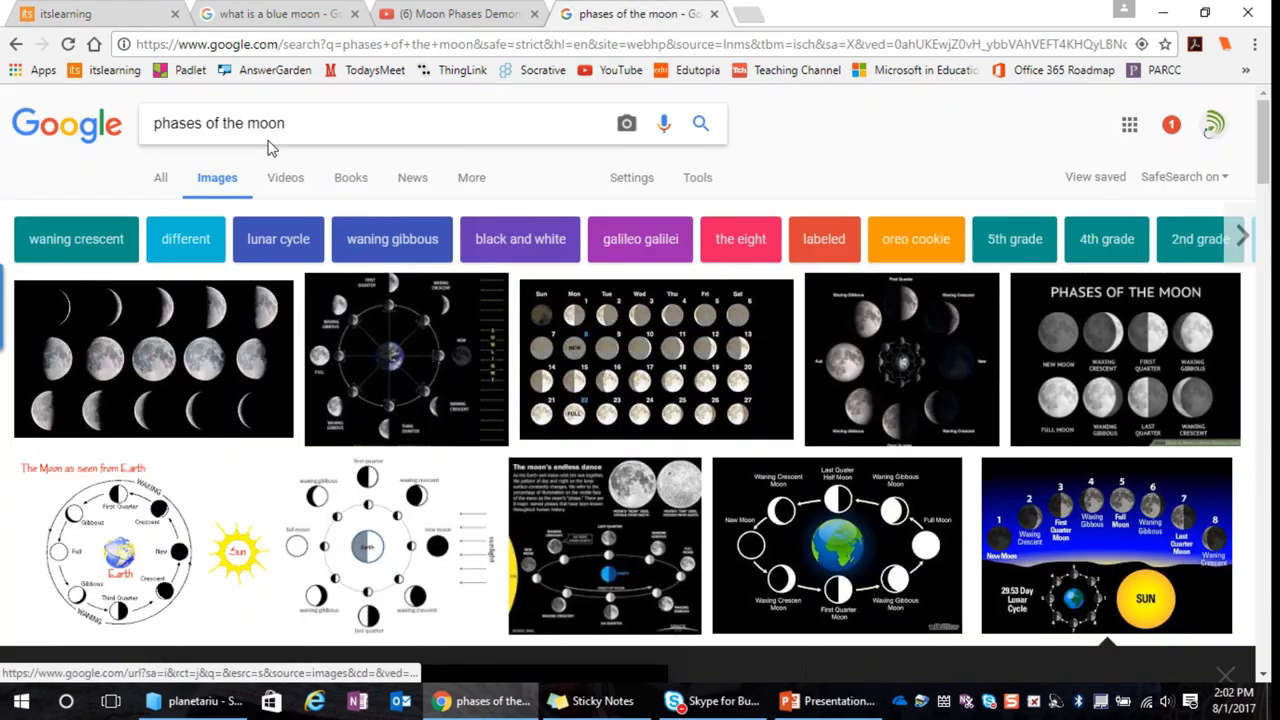
left_click(390, 118)
type("articl")
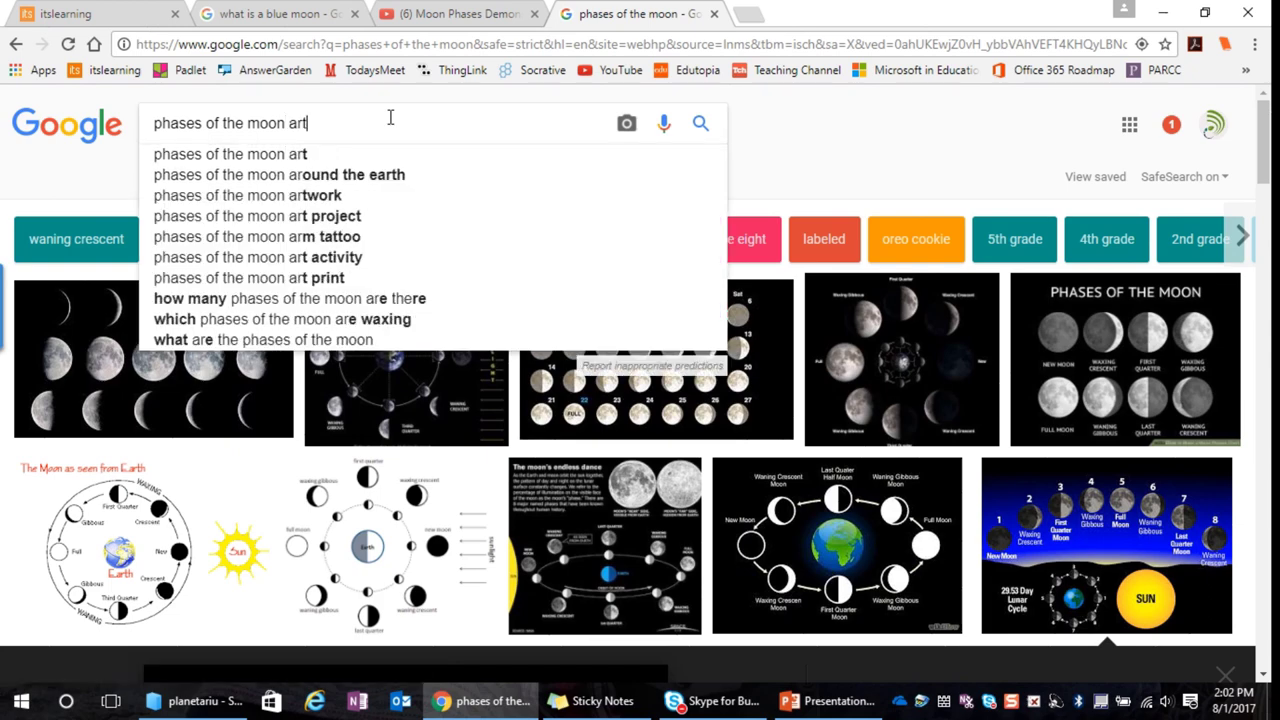
type("e")
key("Return")
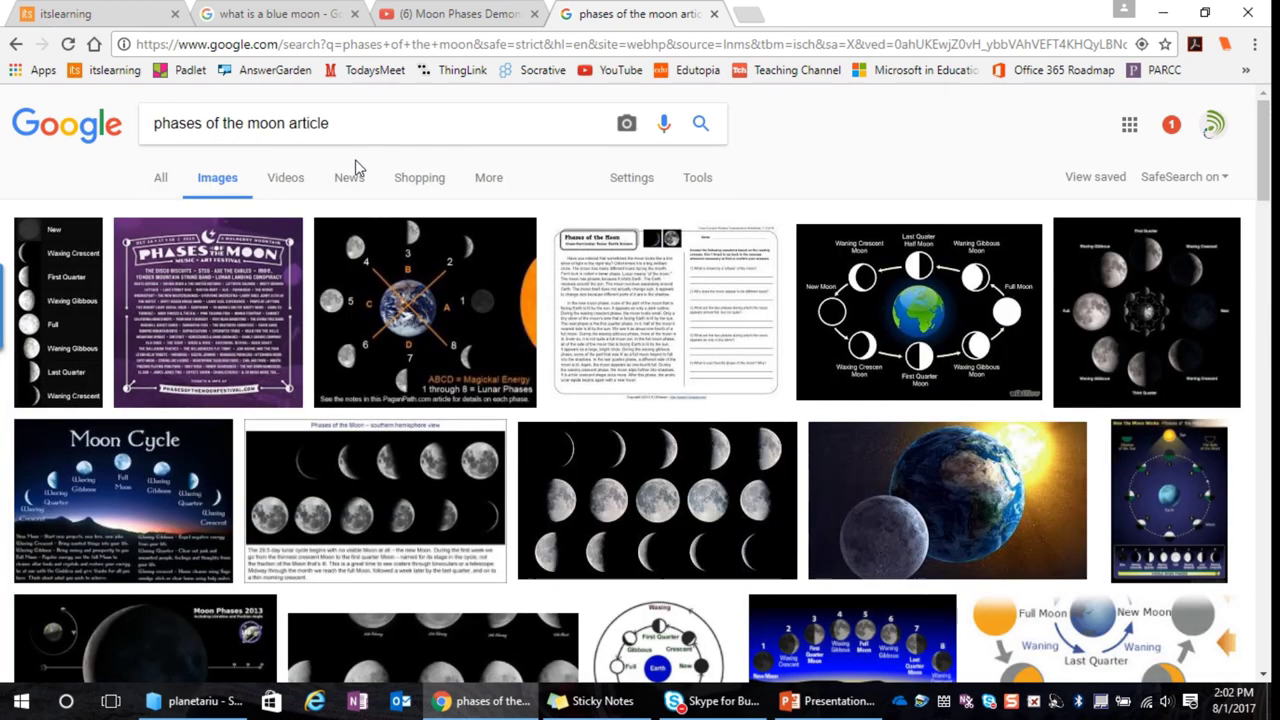
left_click(168, 179)
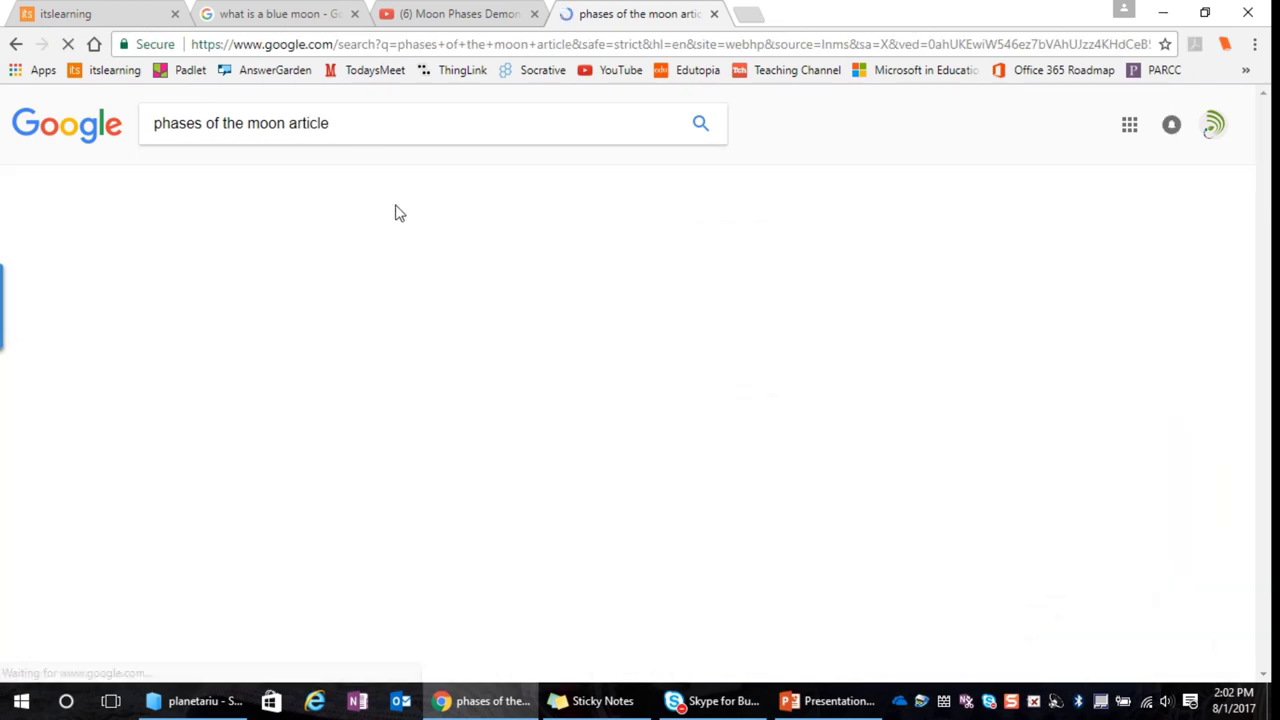
Open the Newsela article "The phases of the moon" from the search results, look through it, and select its web address.
scroll(280, 330, "down", 3)
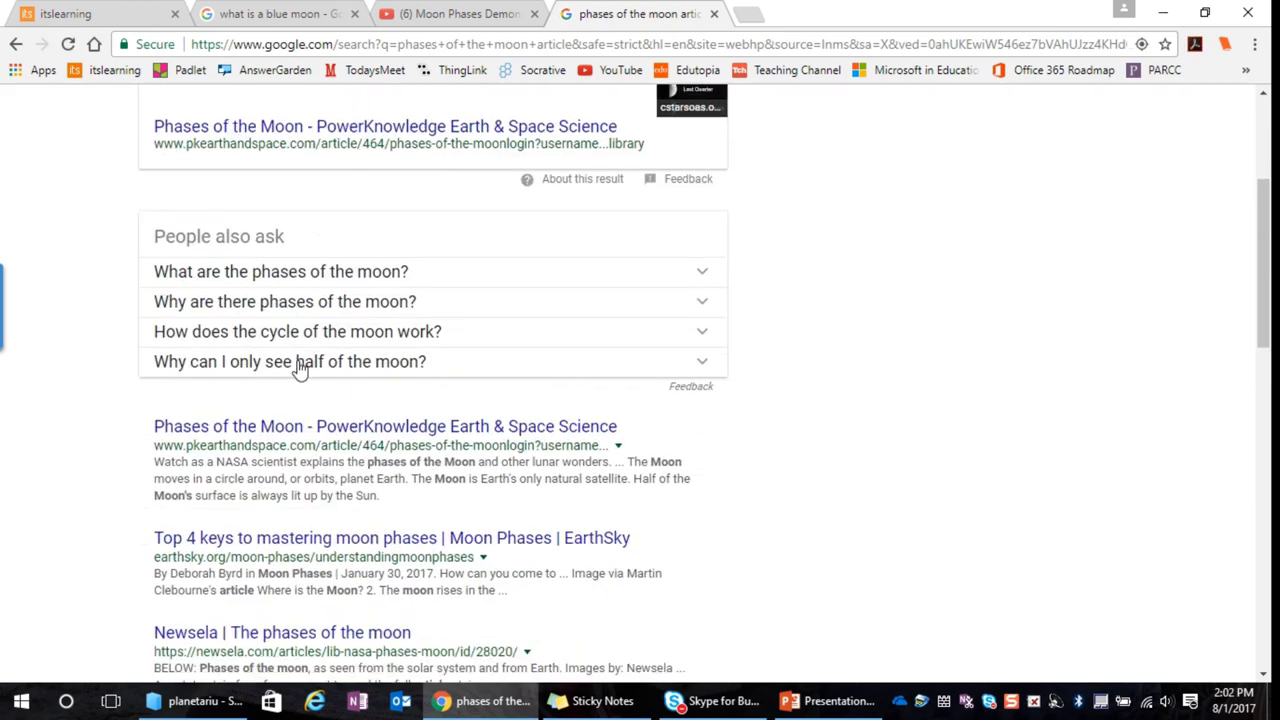
scroll(300, 370, "down", 1)
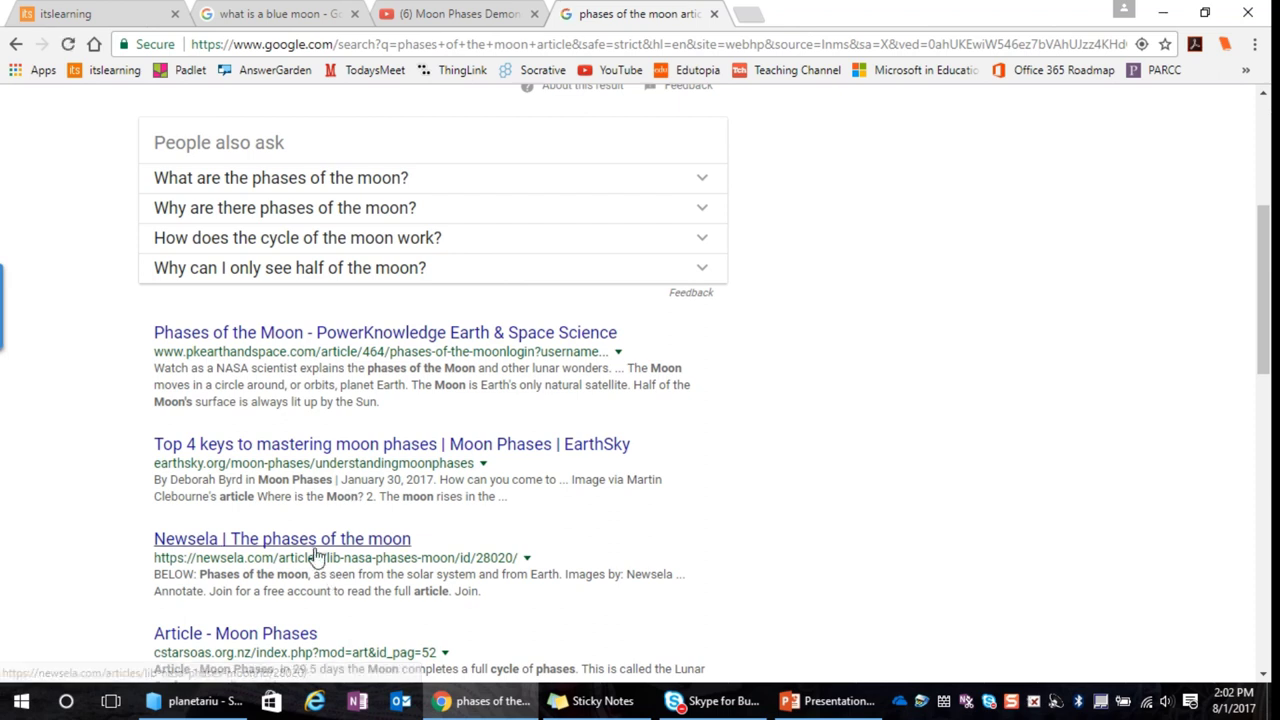
left_click(310, 545)
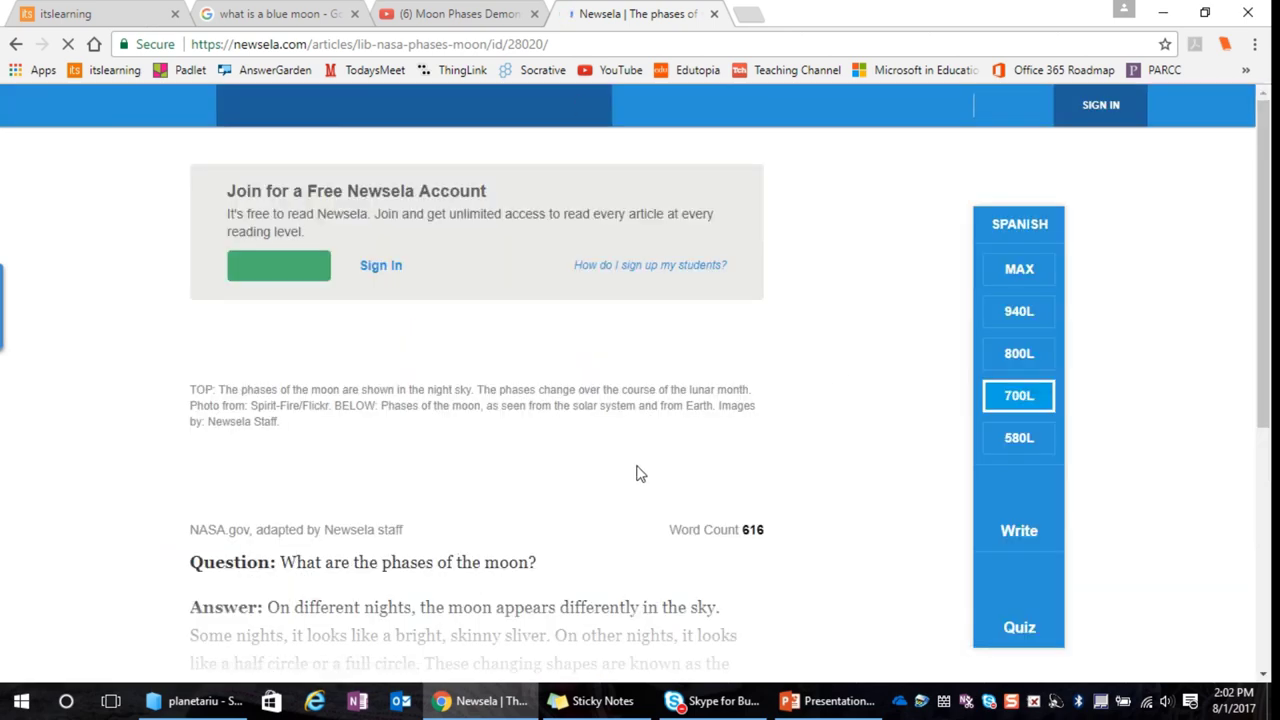
scroll(591, 455, "down", 5)
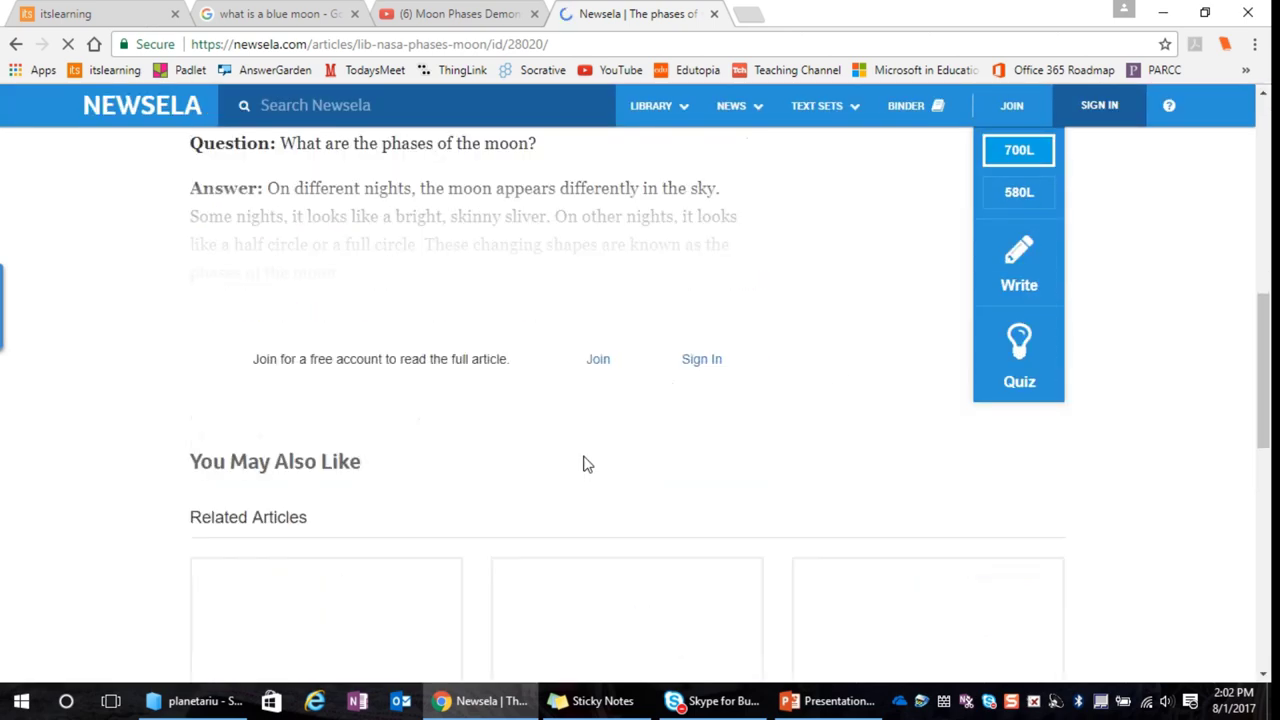
scroll(587, 464, "up", 2)
scroll(583, 460, "up", 5)
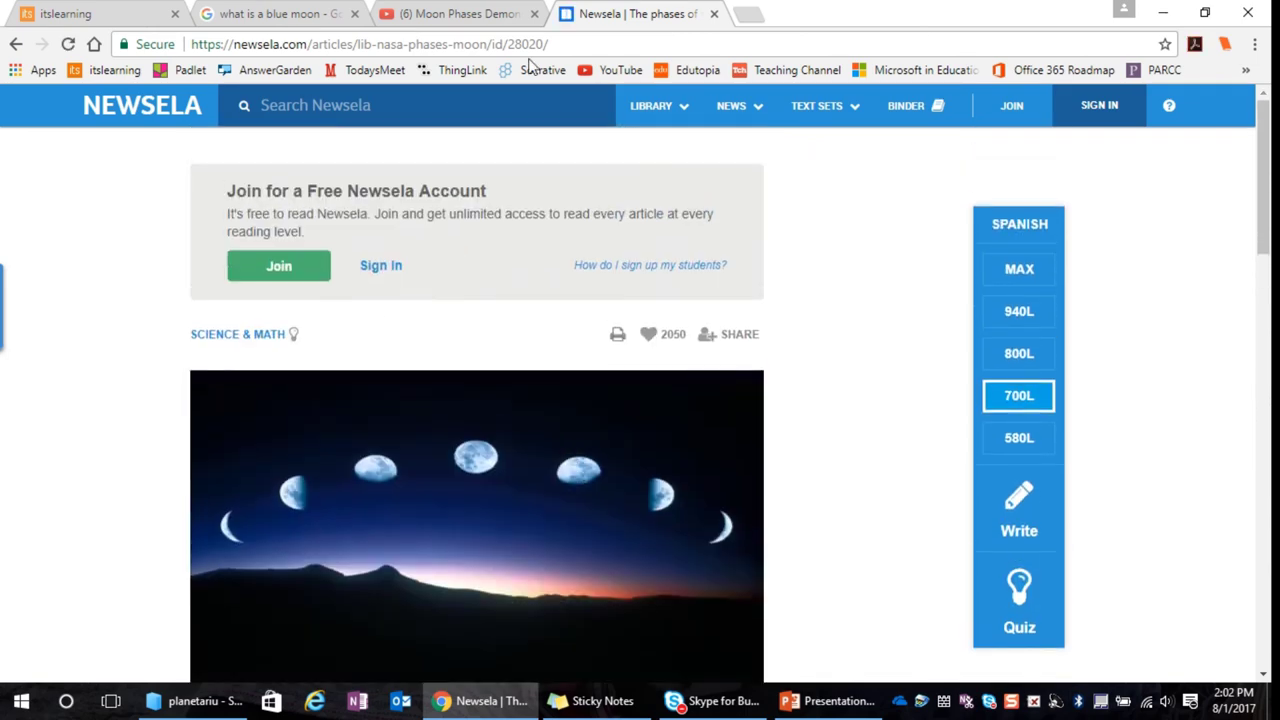
left_click(505, 38)
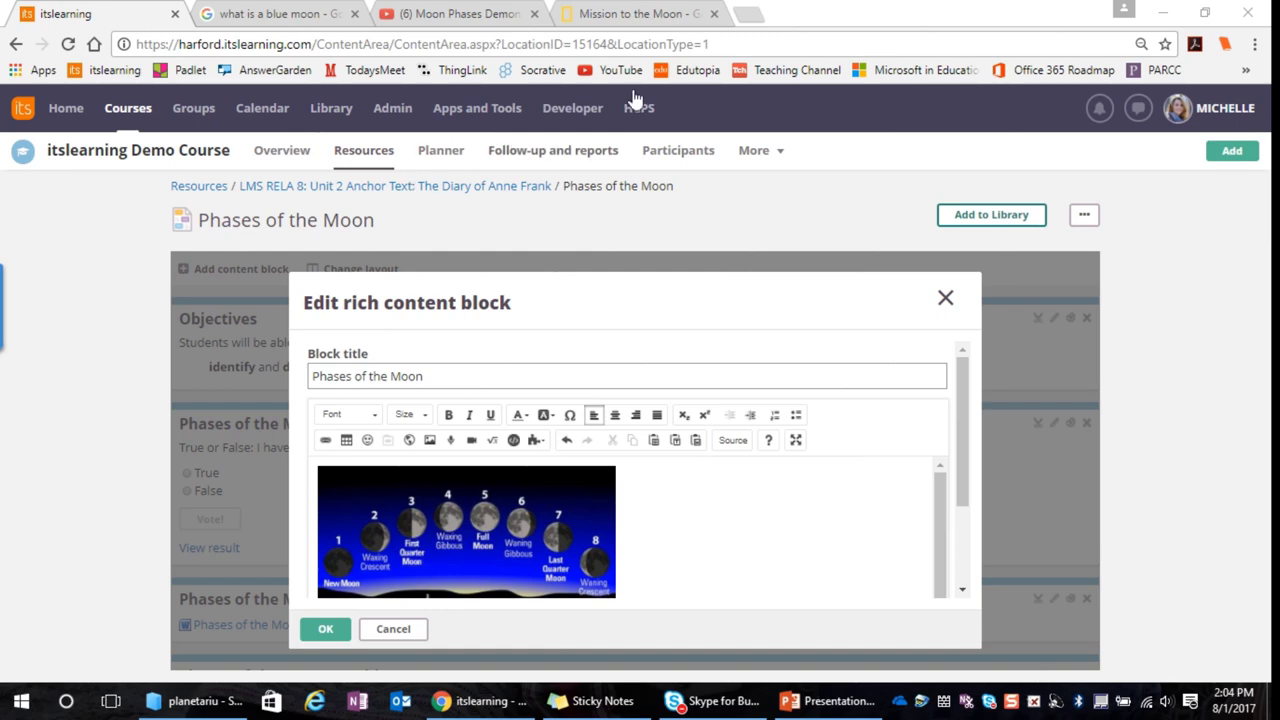
Look through the National Geographic Kids article "Mission to the Moon" and copy its web address.
left_click(640, 14)
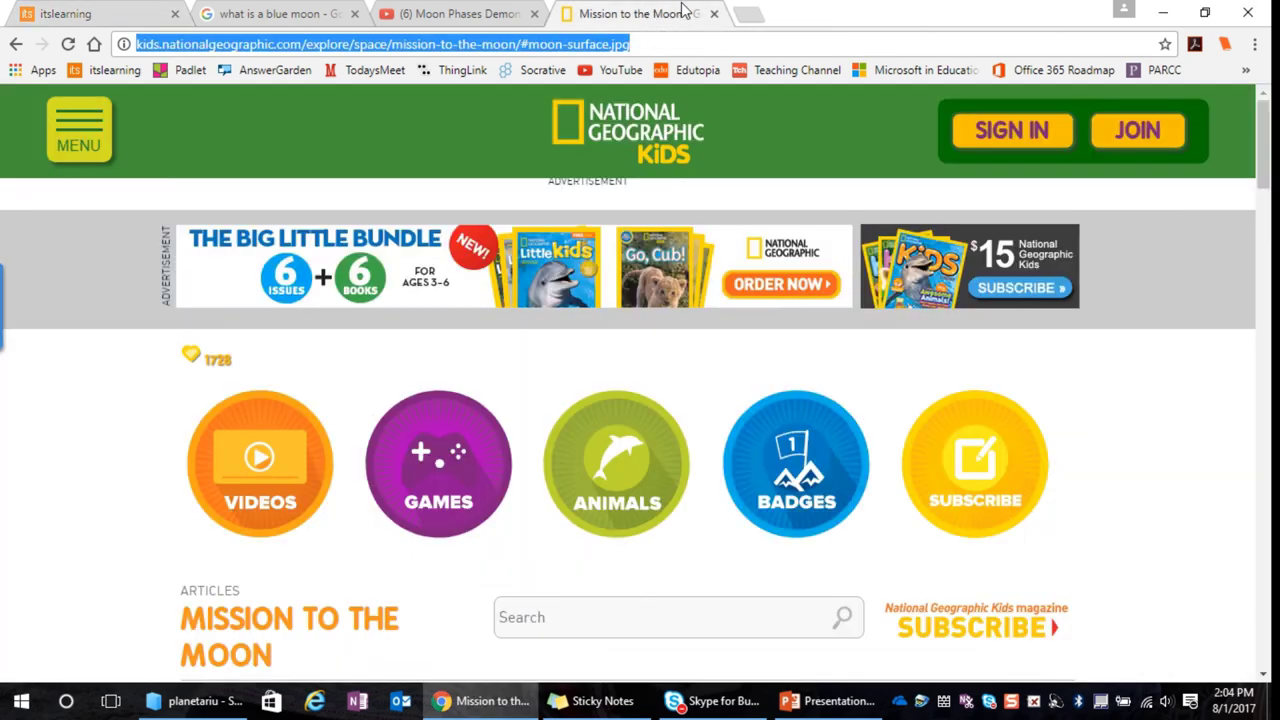
scroll(280, 270, "down", 5)
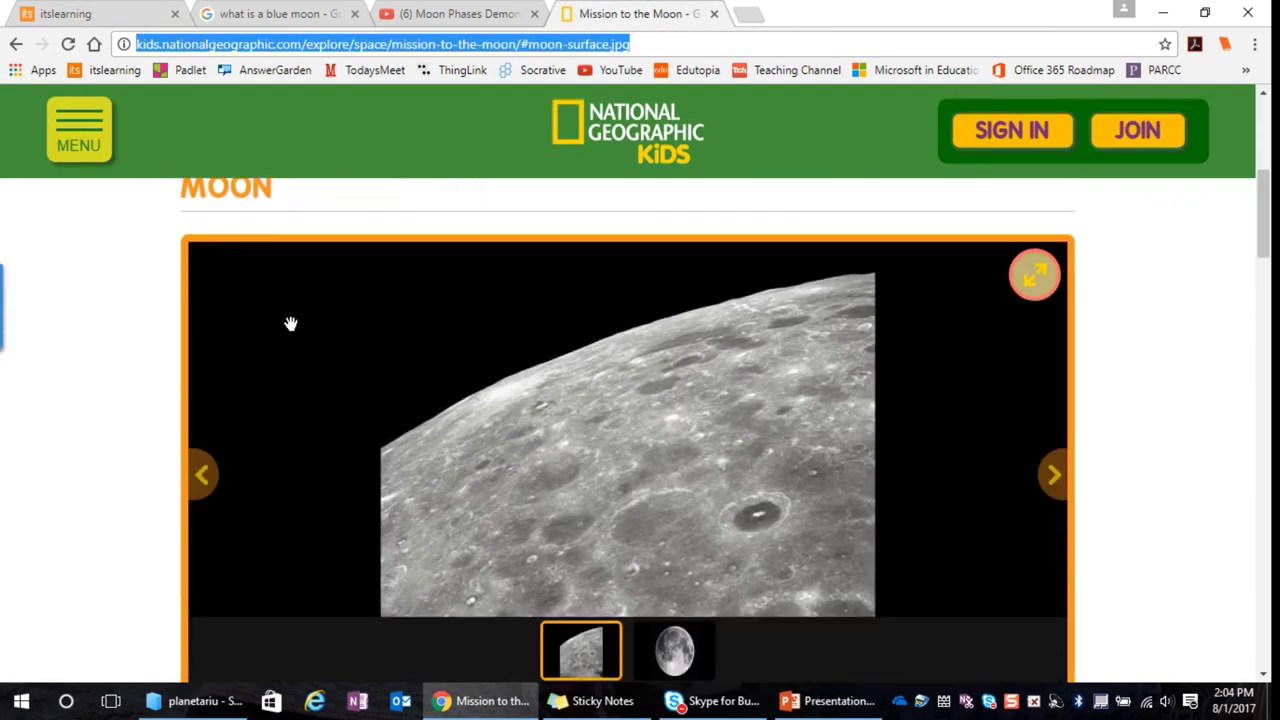
scroll(289, 323, "up", 2)
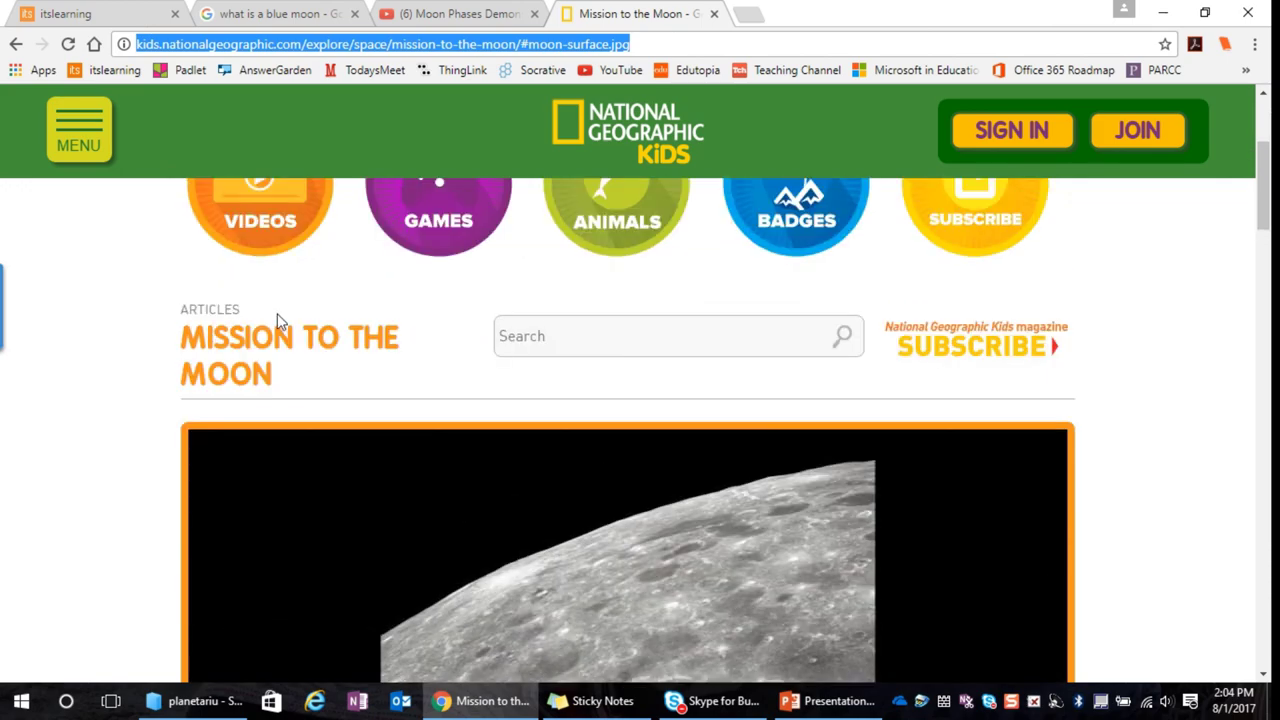
scroll(285, 350, "down", 7)
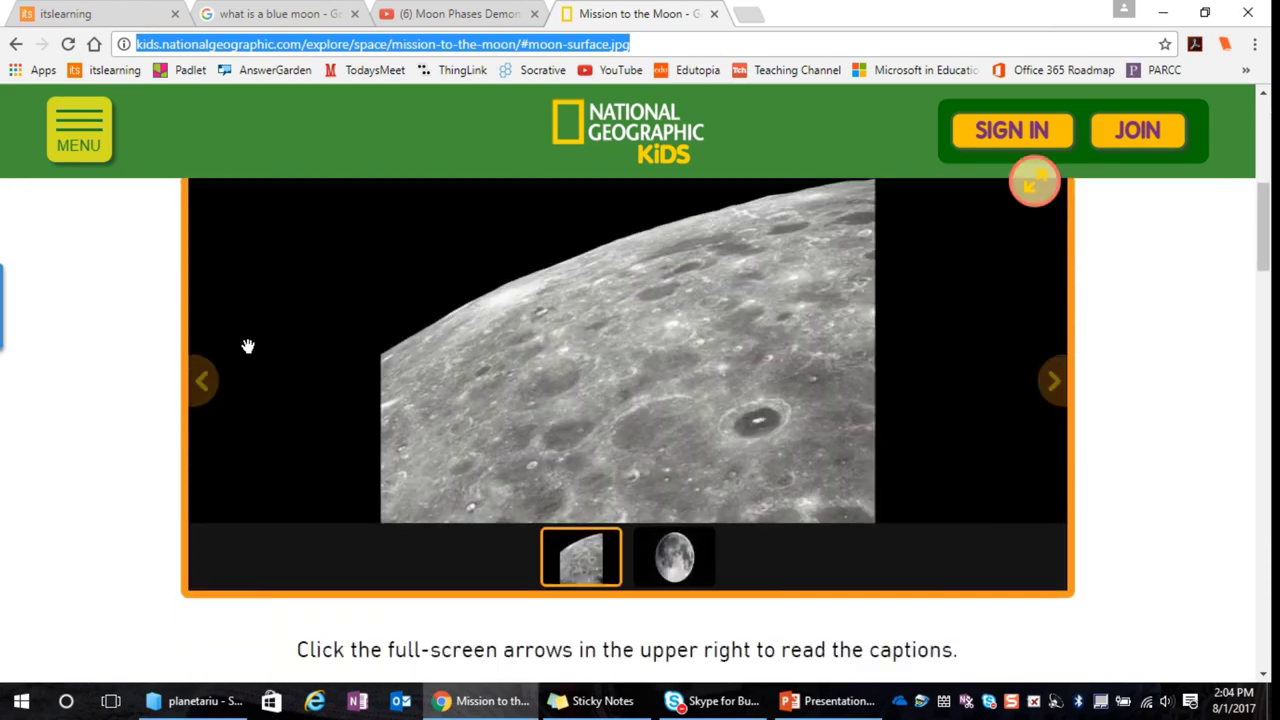
scroll(335, 400, "down", 7)
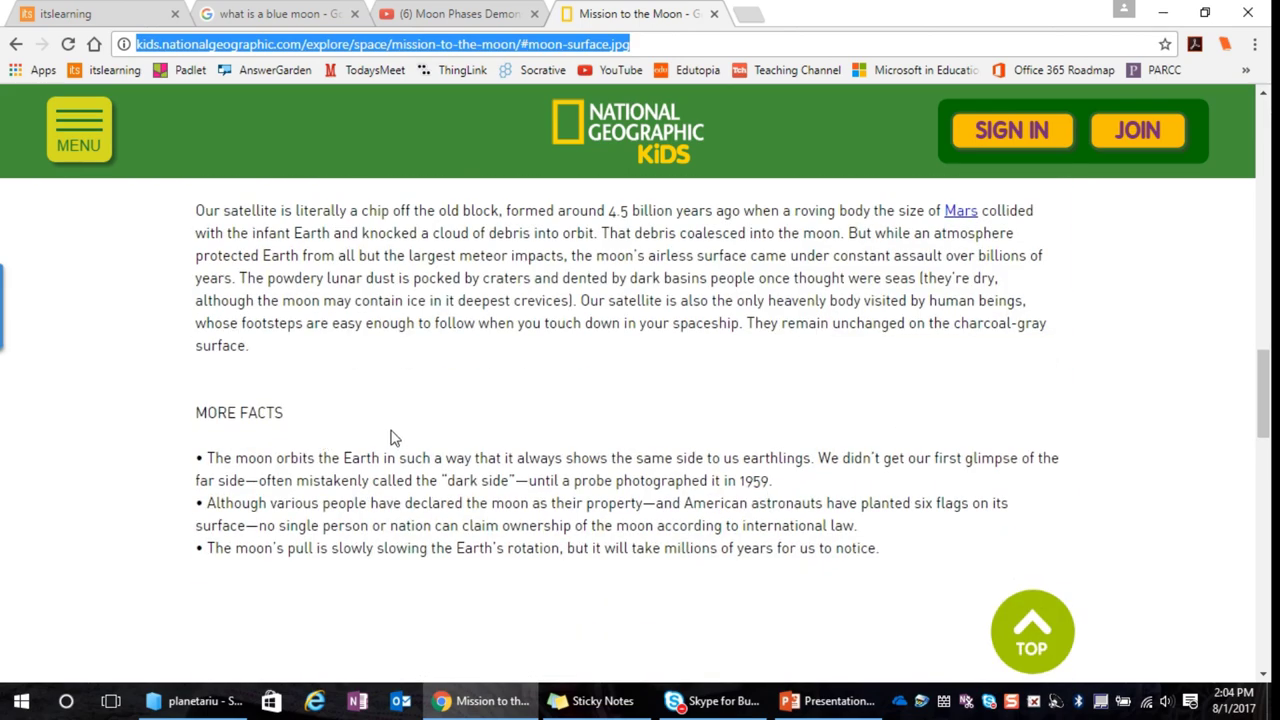
scroll(390, 436, "up", 15)
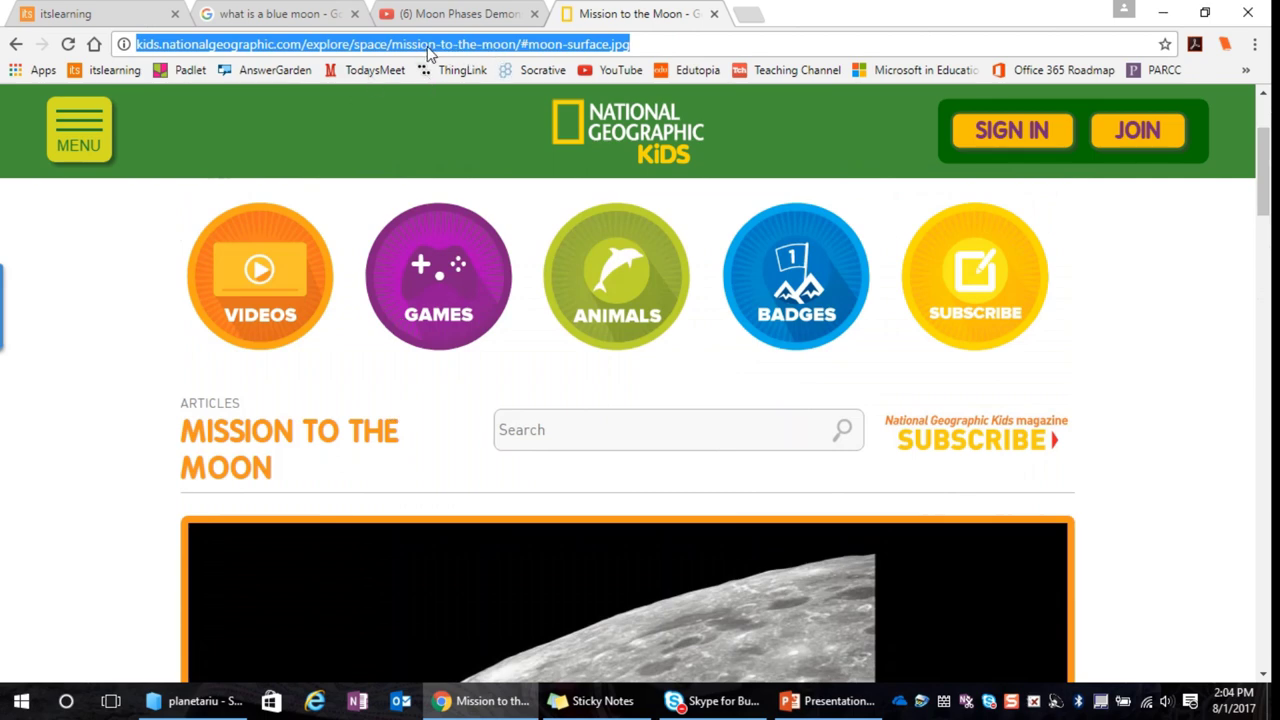
right_click(427, 46)
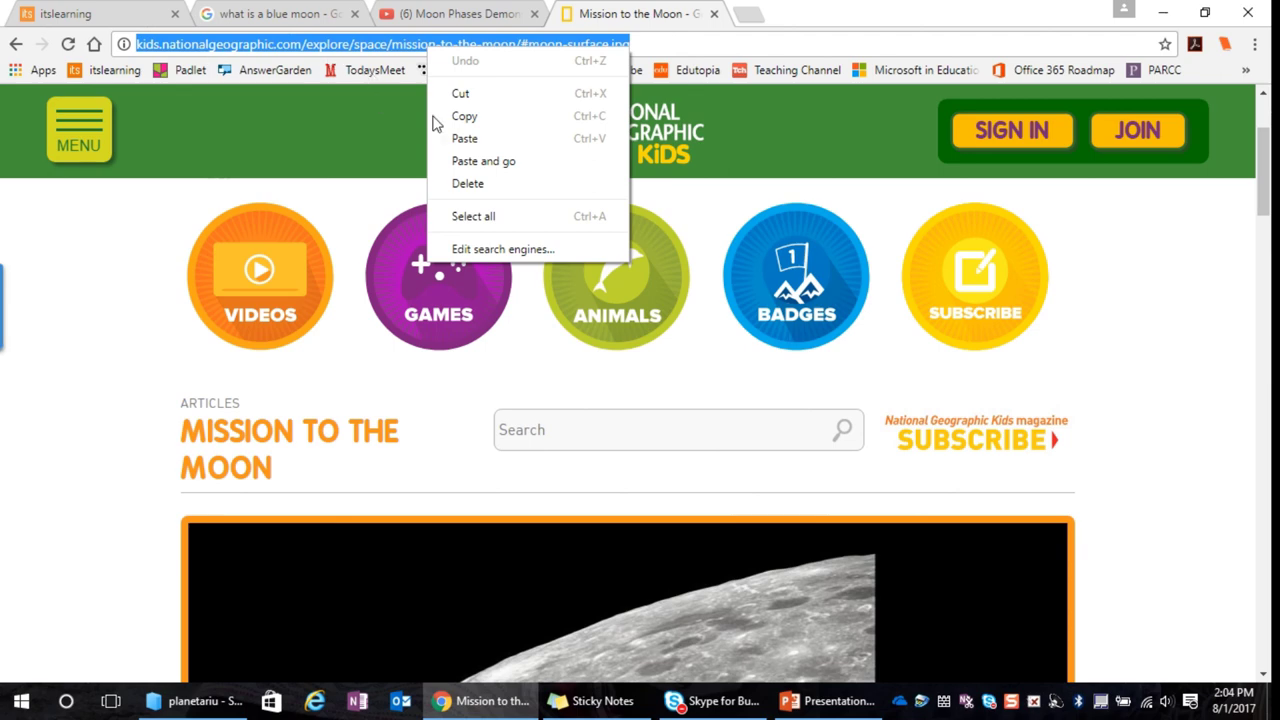
left_click(465, 116)
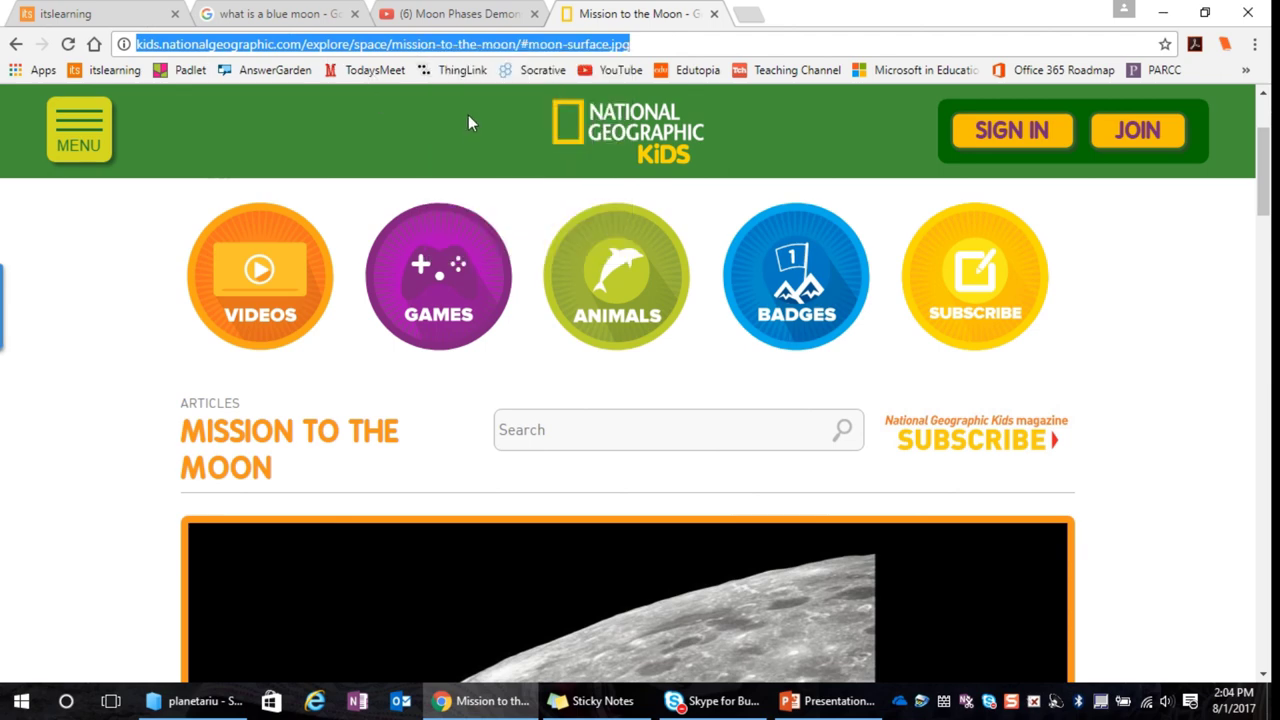
Back in the itslearning block editor, link the words "article about the phases of the moon" to the copied web address.
left_click(88, 18)
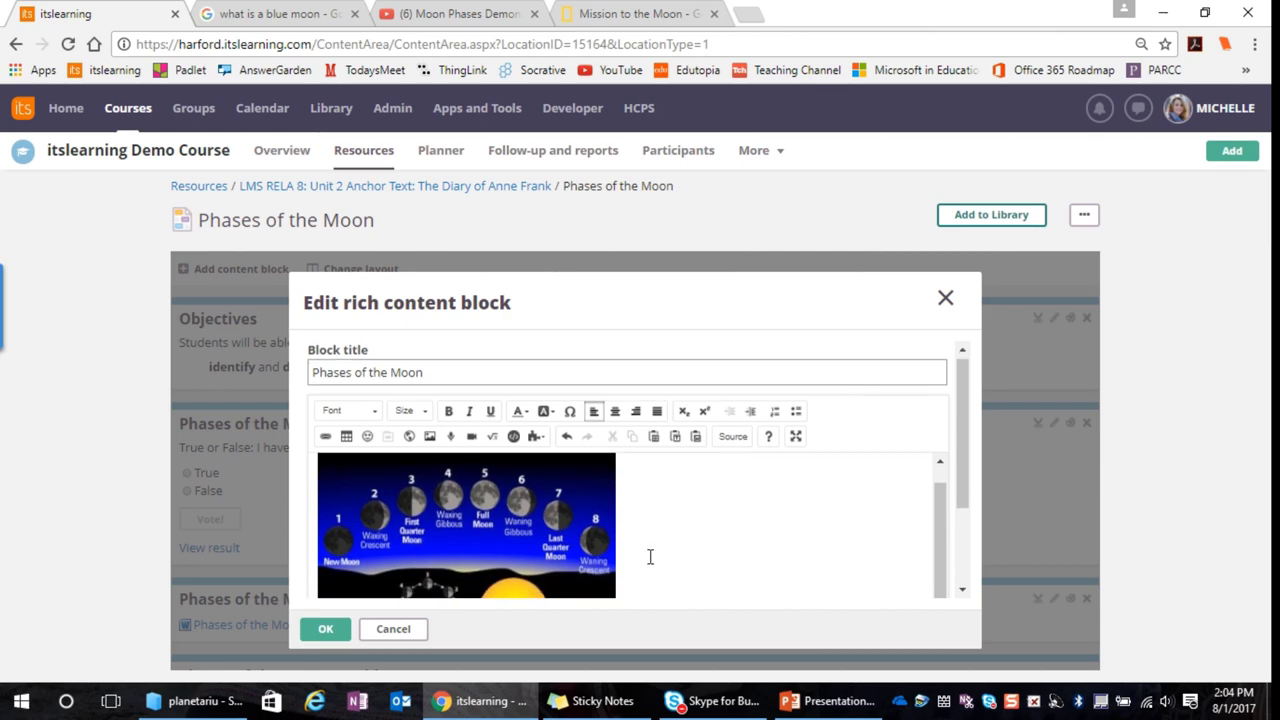
scroll(653, 562, "down", 3)
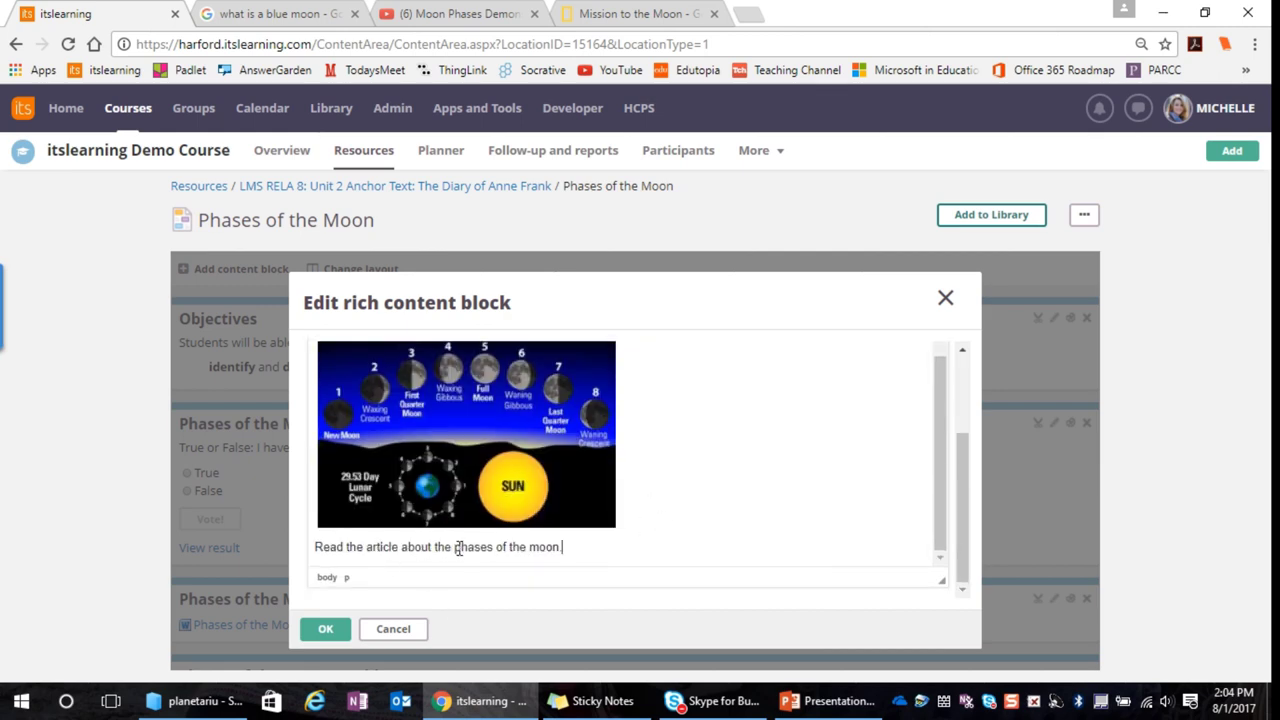
left_click_drag(367, 547, 563, 547)
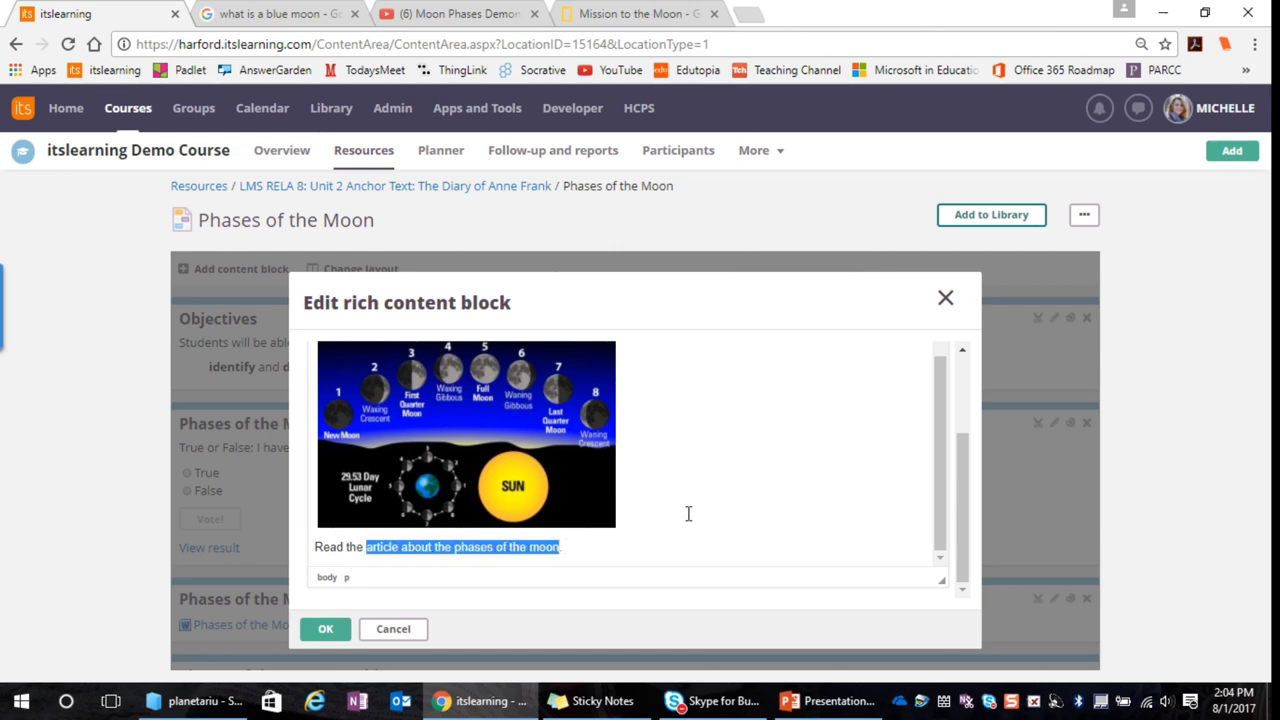
scroll(874, 451, "up", 3)
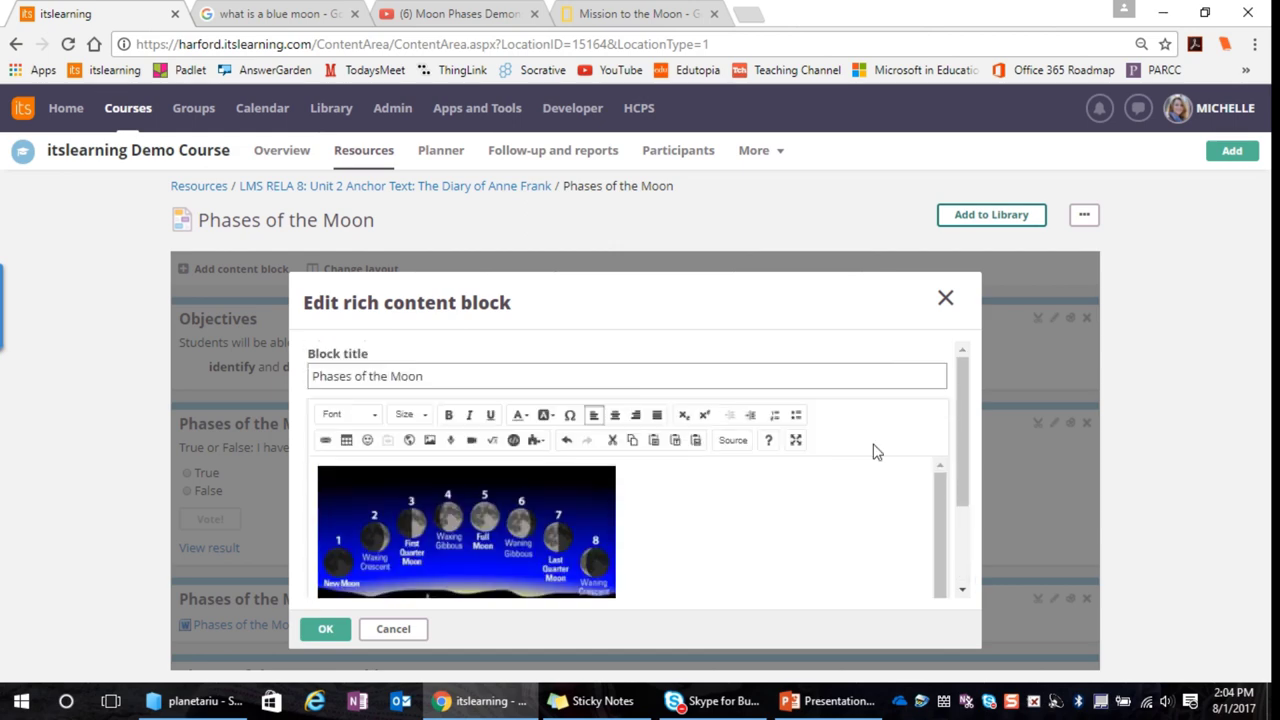
left_click(325, 441)
right_click(594, 463)
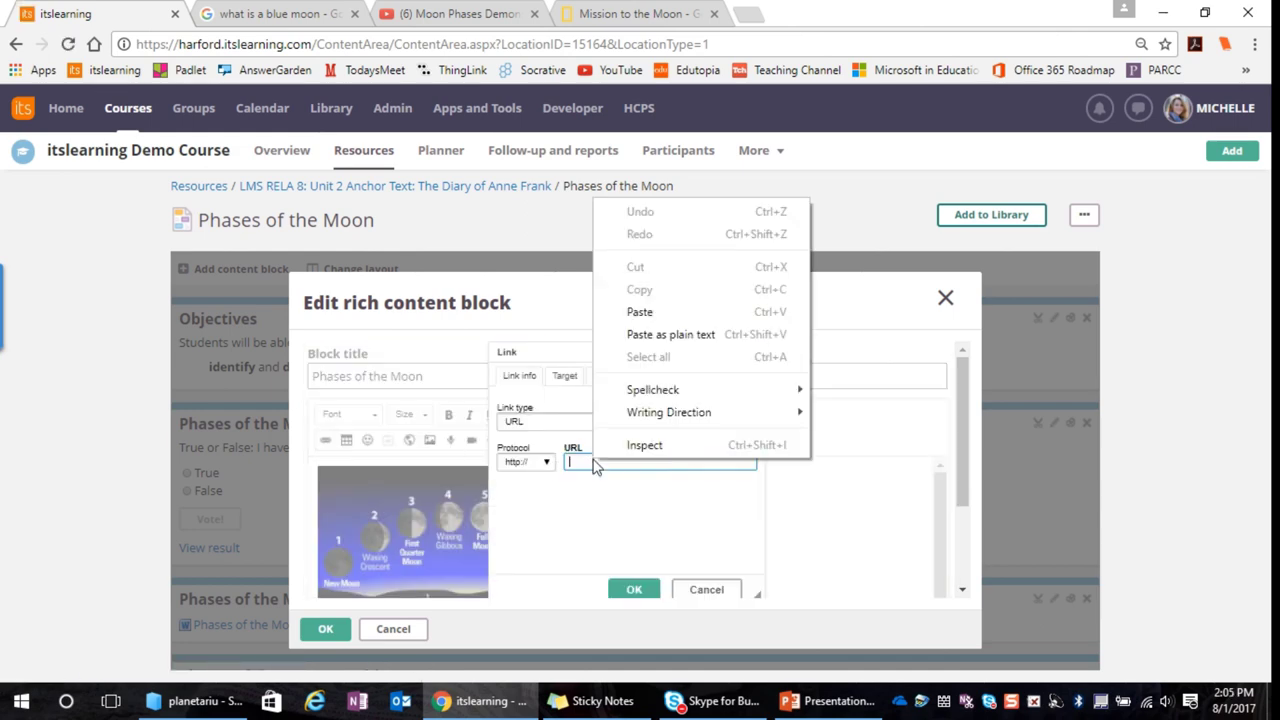
left_click(640, 312)
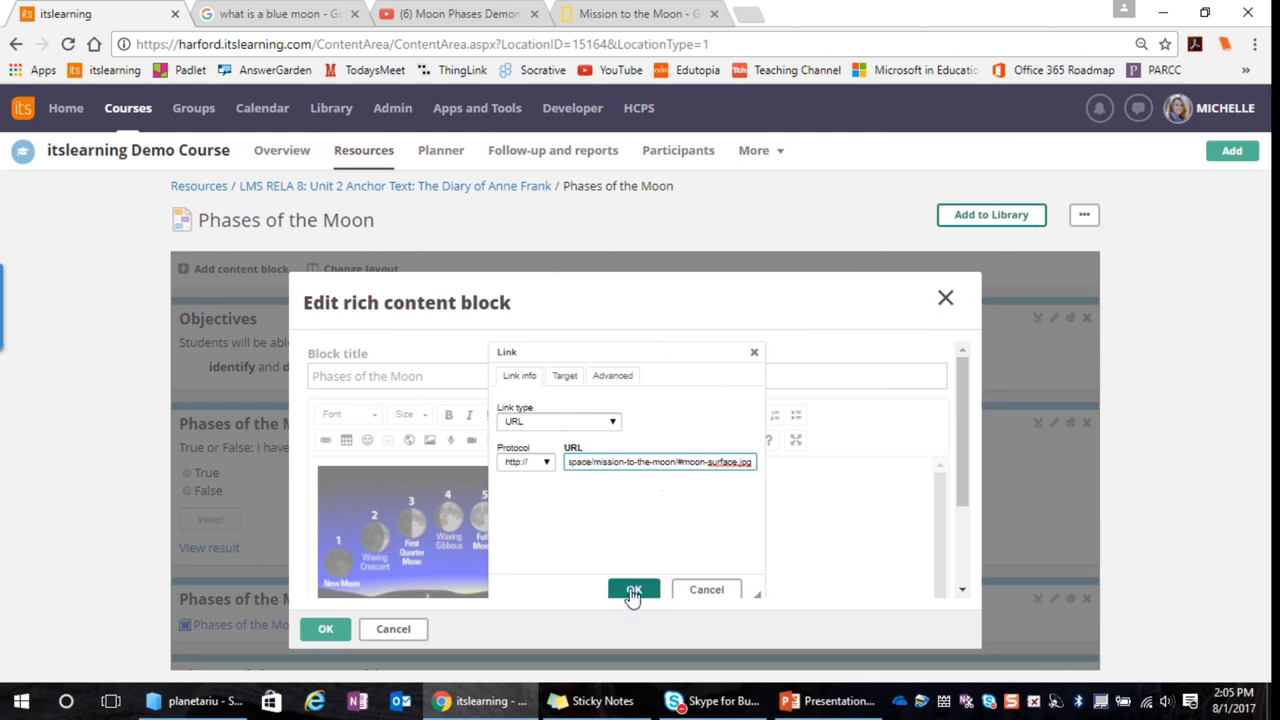
left_click(634, 589)
scroll(670, 550, "down", 3)
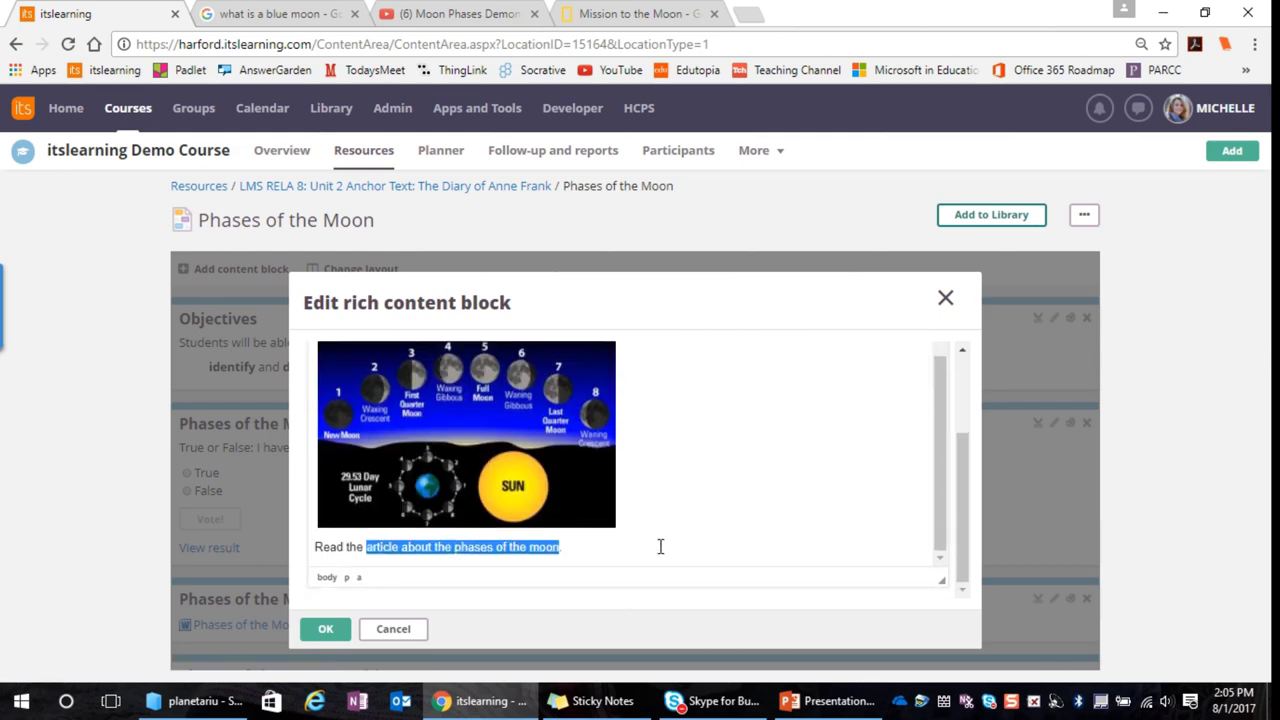
left_click(717, 509)
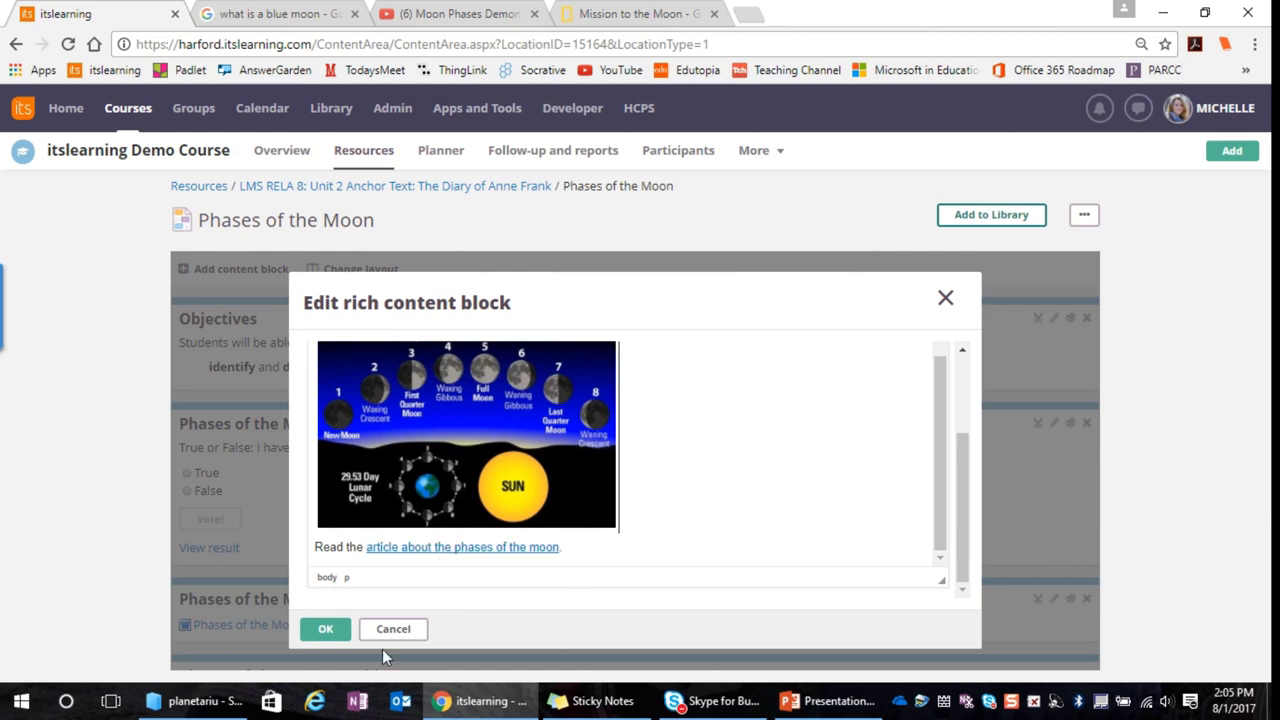
Save the rich content block and test its article link from the course page.
left_click(325, 629)
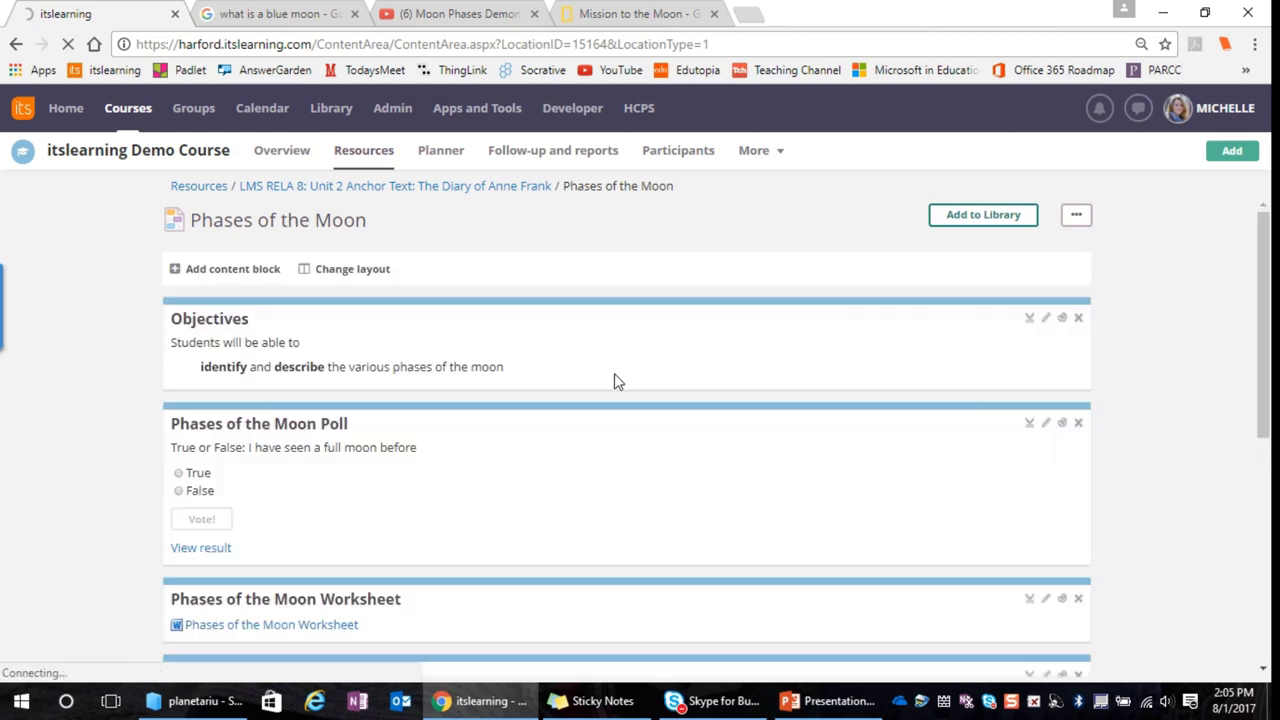
scroll(614, 373, "down", 10)
left_click(368, 639)
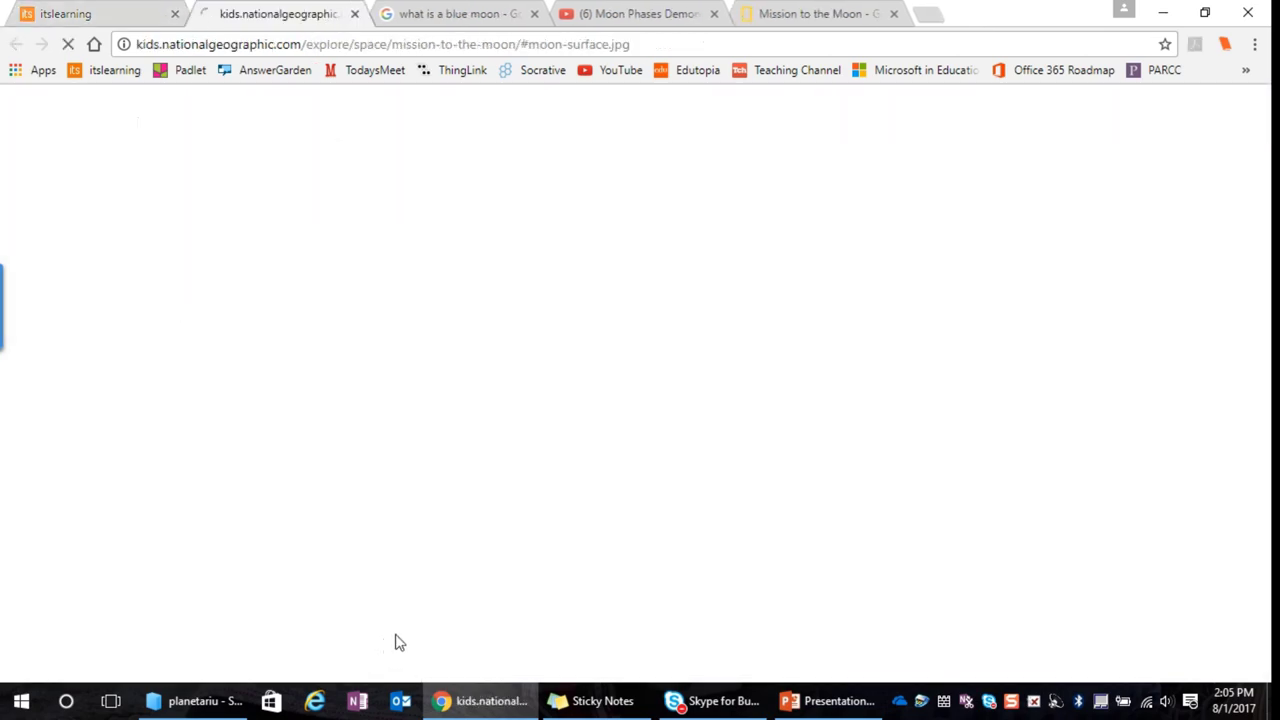
Look through the linked National Geographic Kids article "Mission to the Moon" and close it to return to the course page.
scroll(580, 527, "down", 8)
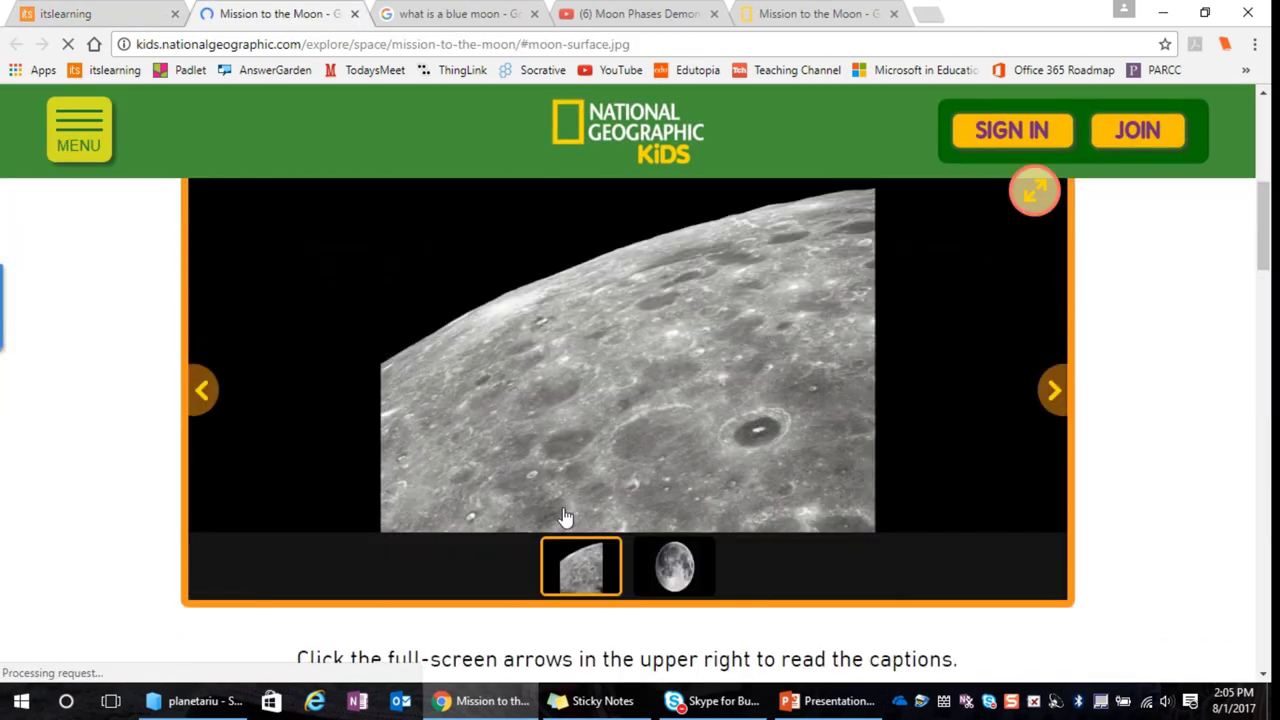
scroll(566, 524, "up", 10)
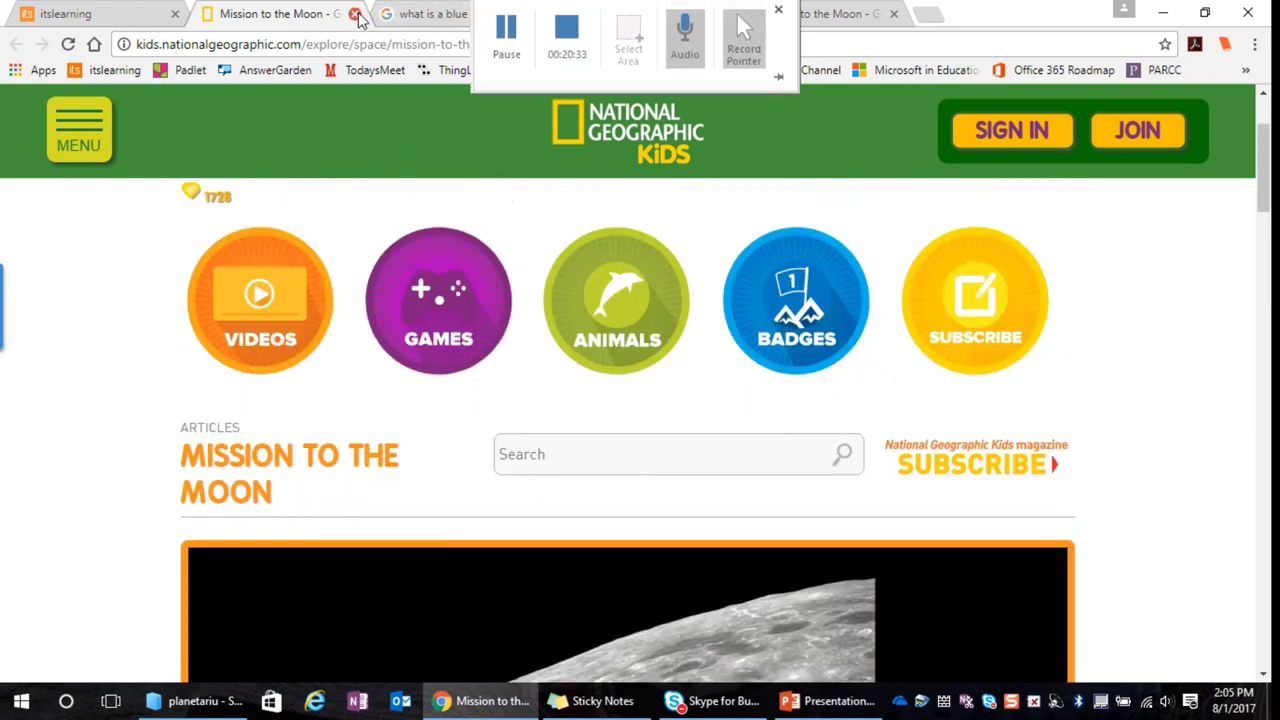
left_click(355, 14)
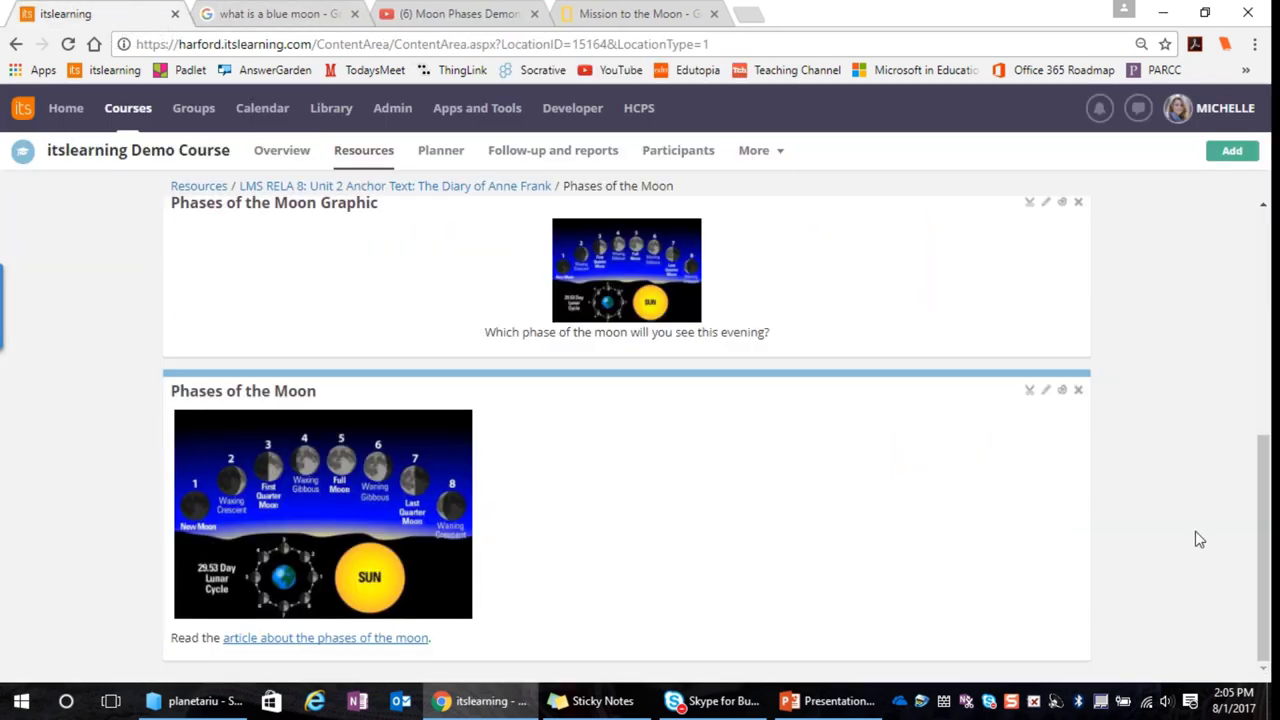
Edit the Phases of the Moon rich content block and link its moon phases image to the copied "Mission to the Moon" web address.
left_click(1047, 391)
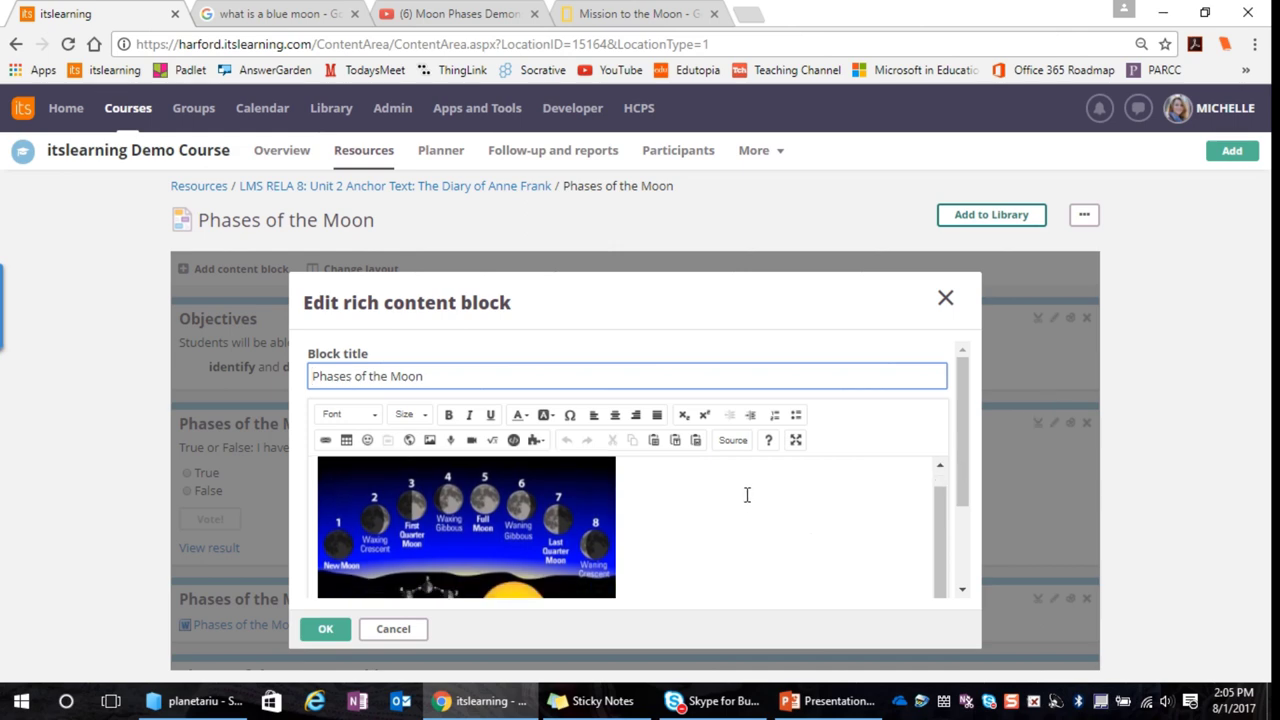
scroll(747, 493, "down", 2)
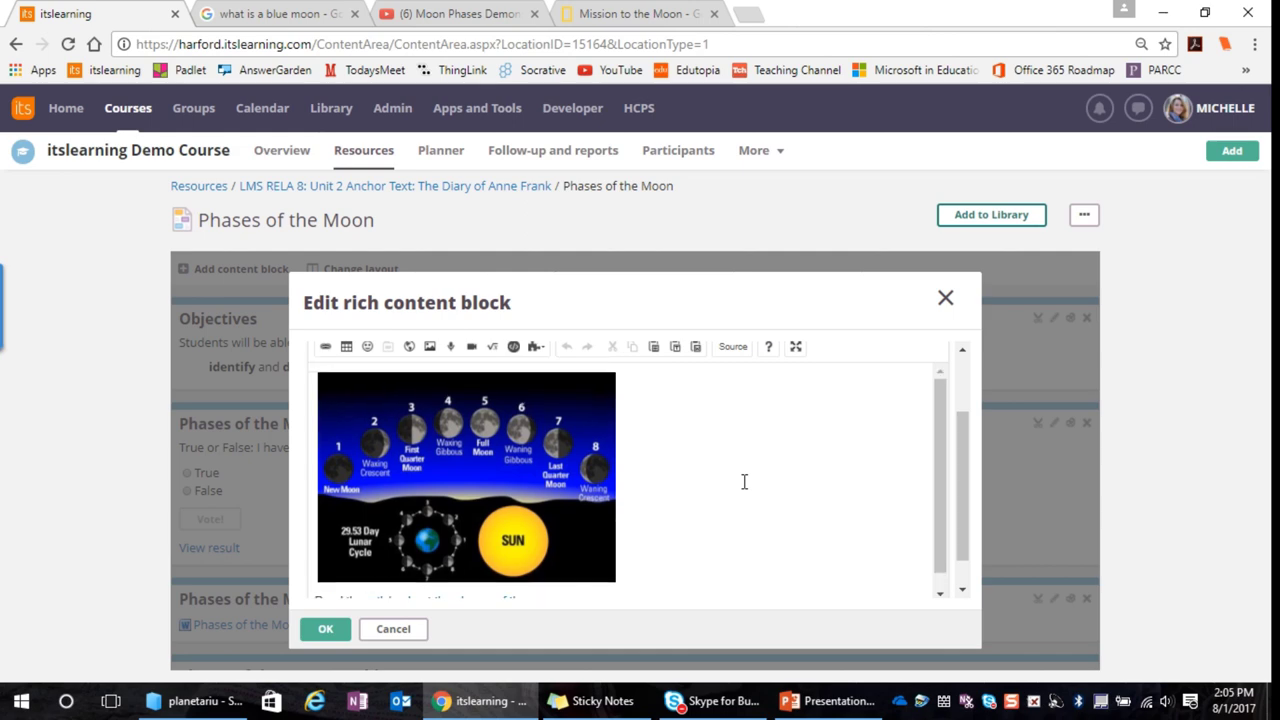
left_click(477, 473)
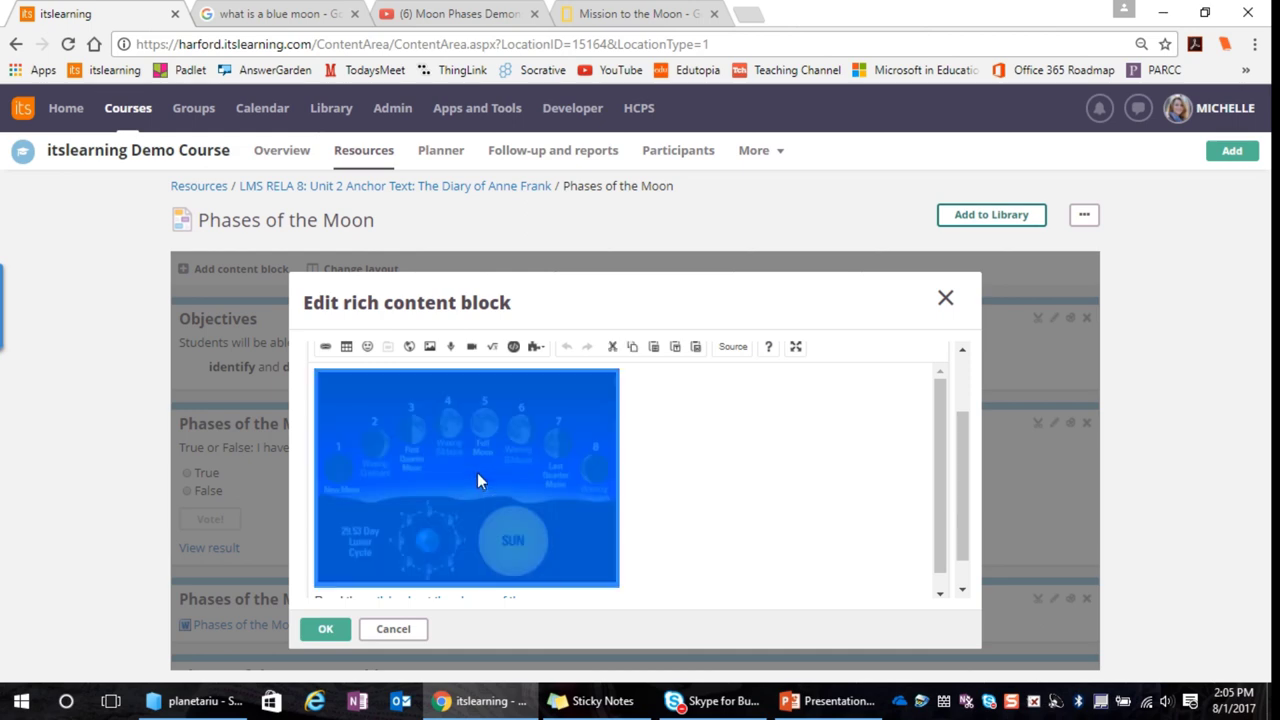
left_click(325, 347)
right_click(638, 462)
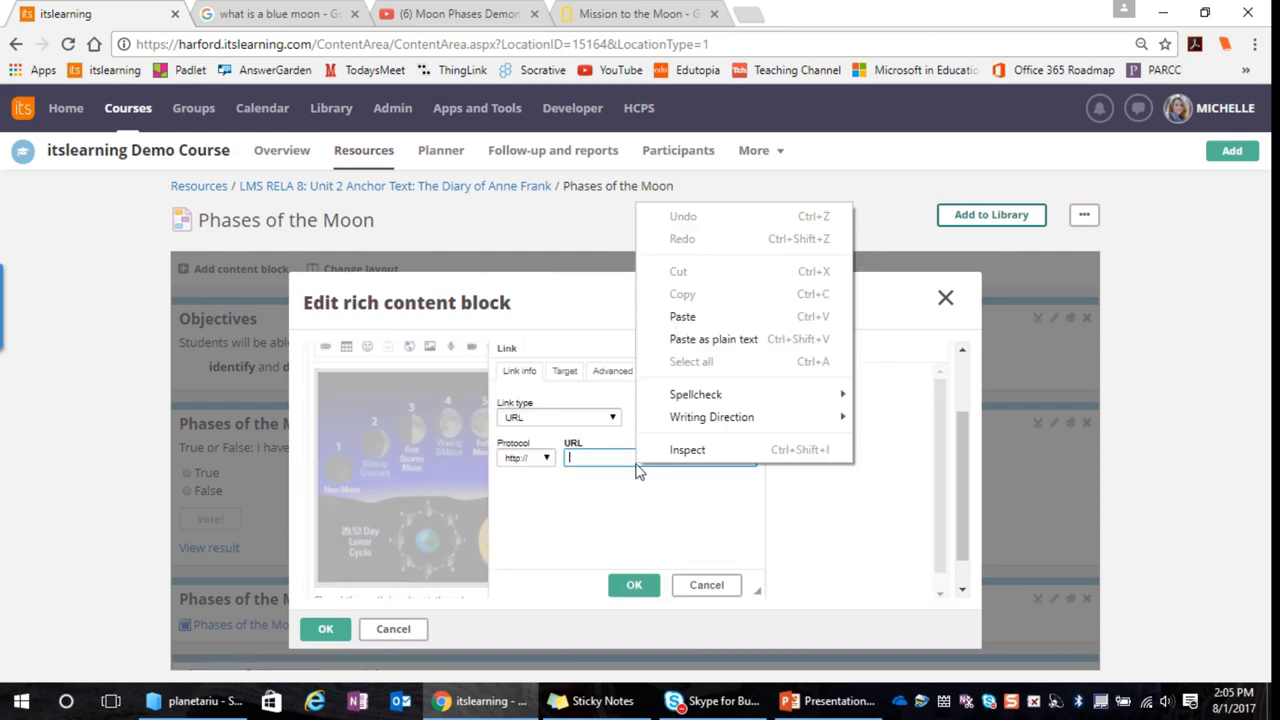
left_click(683, 316)
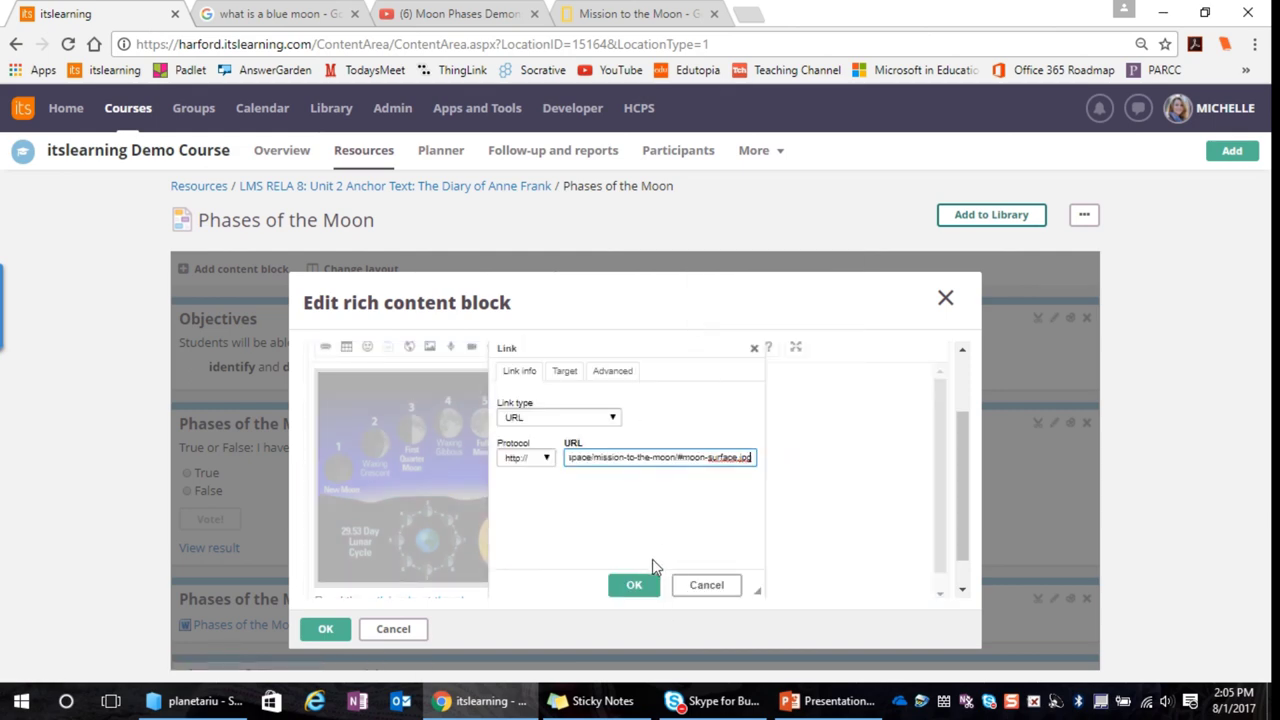
left_click(638, 585)
Save the rich content block, test the image's link from the course page, and close the opened article.
left_click(328, 630)
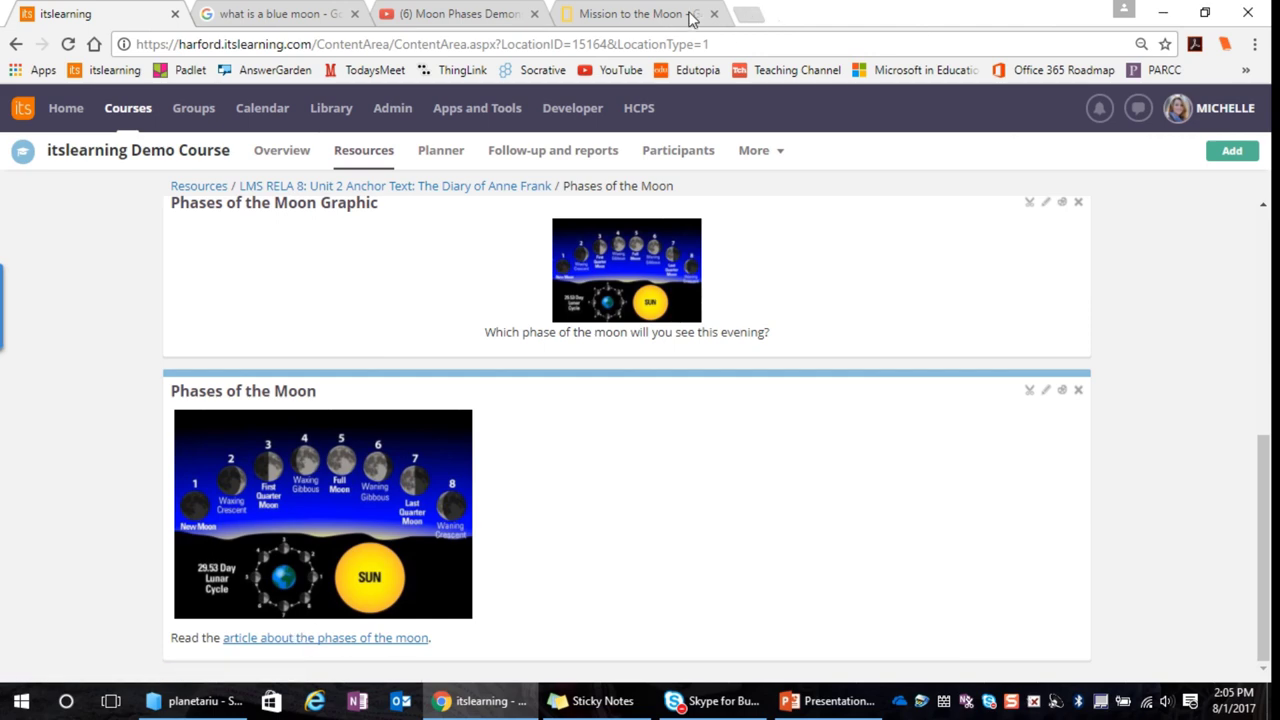
left_click(280, 553)
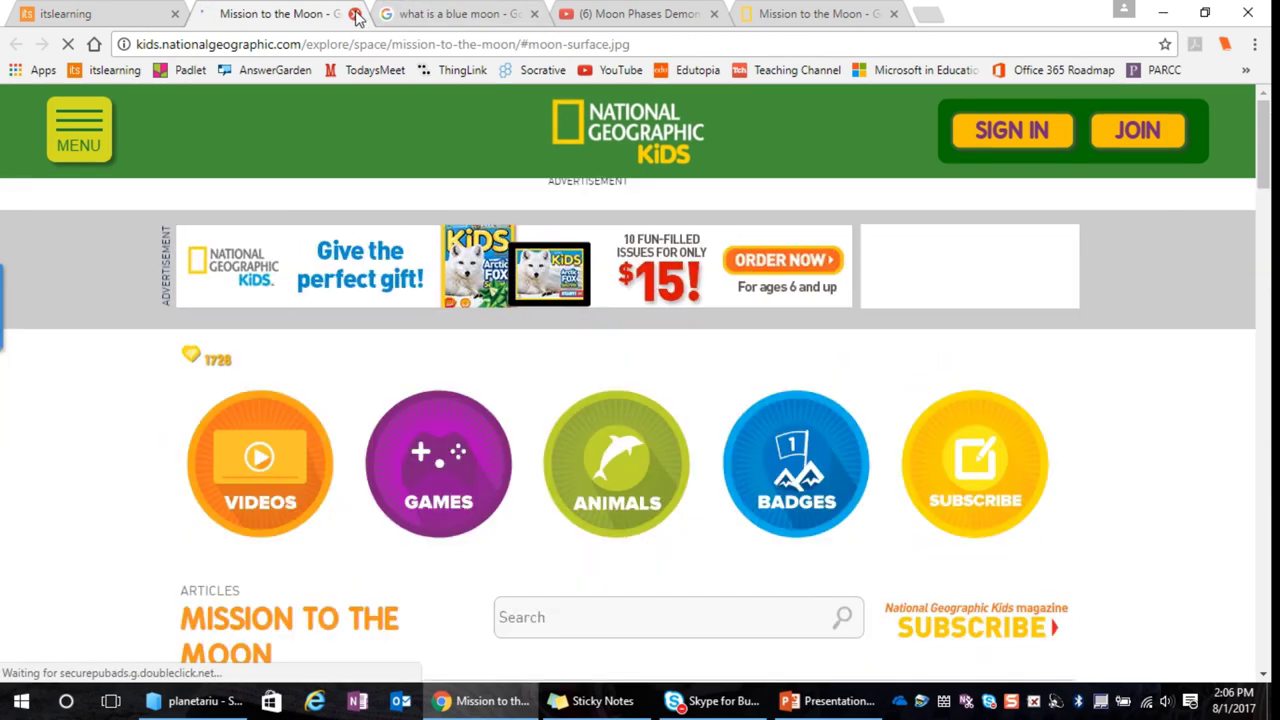
left_click(355, 14)
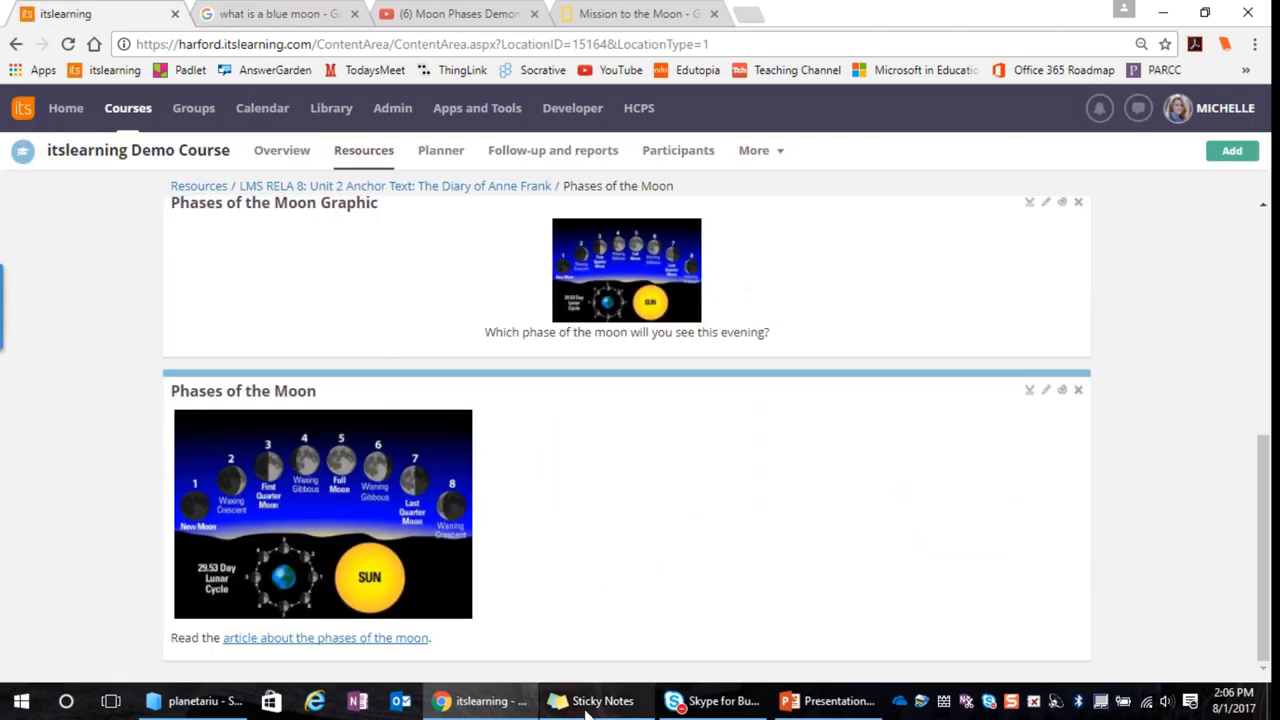
Reopen the Phases of the Moon rich content block for editing and add a new line after the article sentence.
left_click(1047, 395)
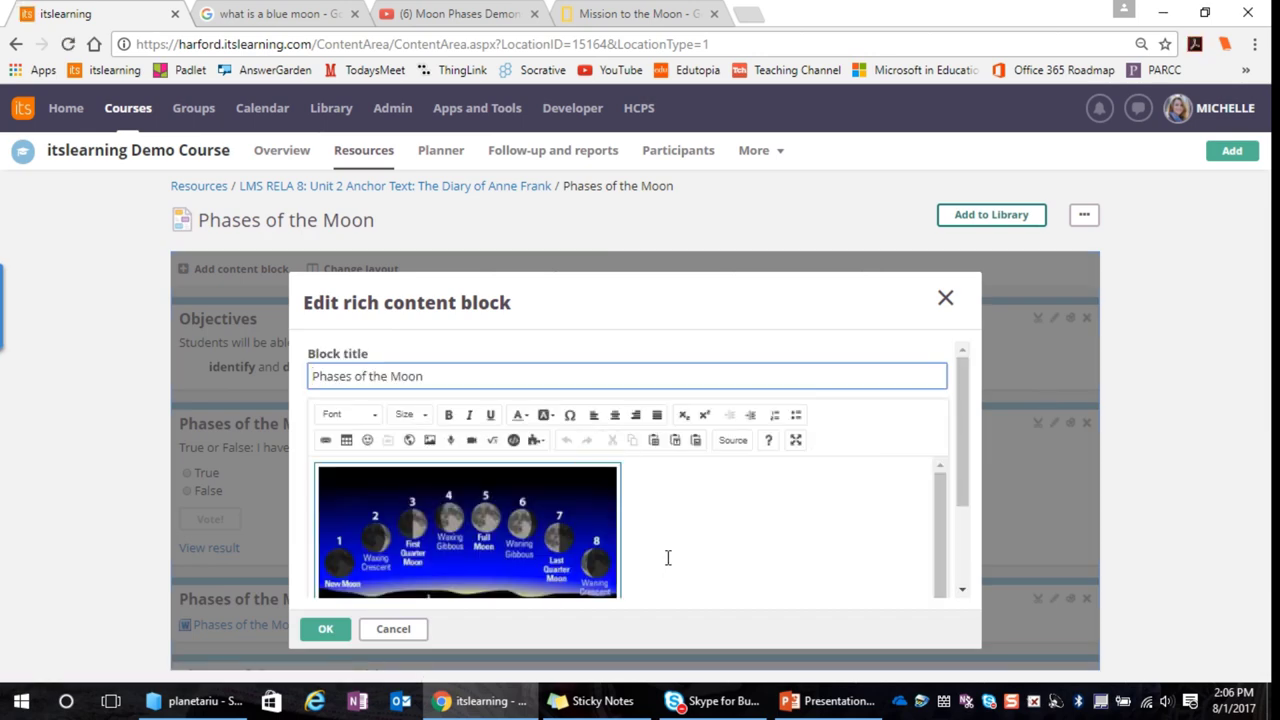
scroll(666, 555, "down", 5)
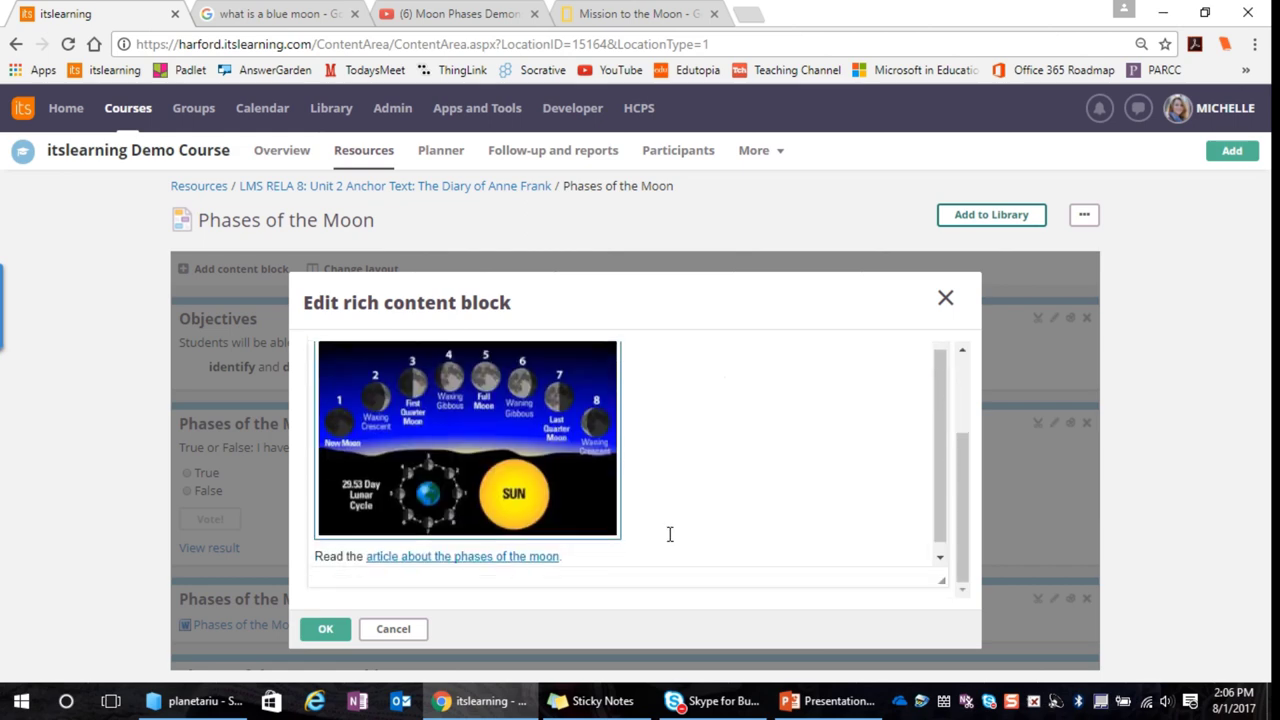
left_click(591, 551)
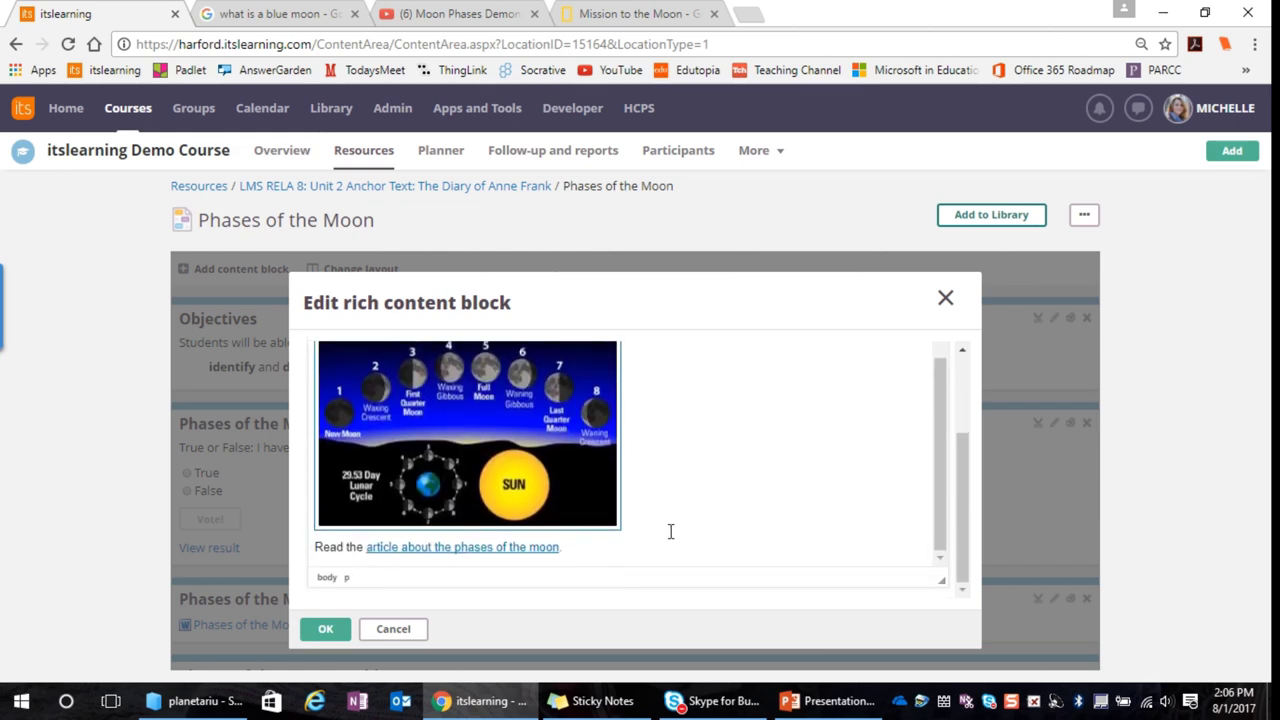
key("Return")
scroll(691, 497, "up", 5)
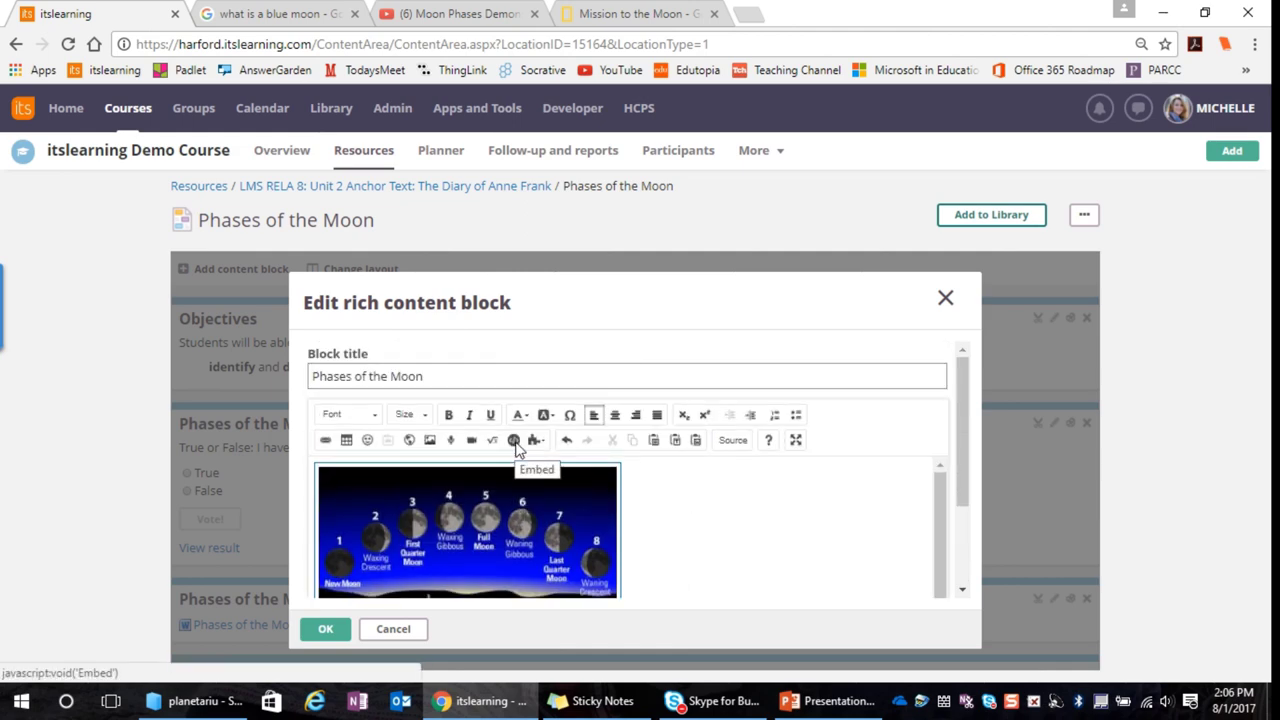
Embed the copied National Geographic Kids "Mission to the Moon" web address beneath the article sentence.
left_click(514, 441)
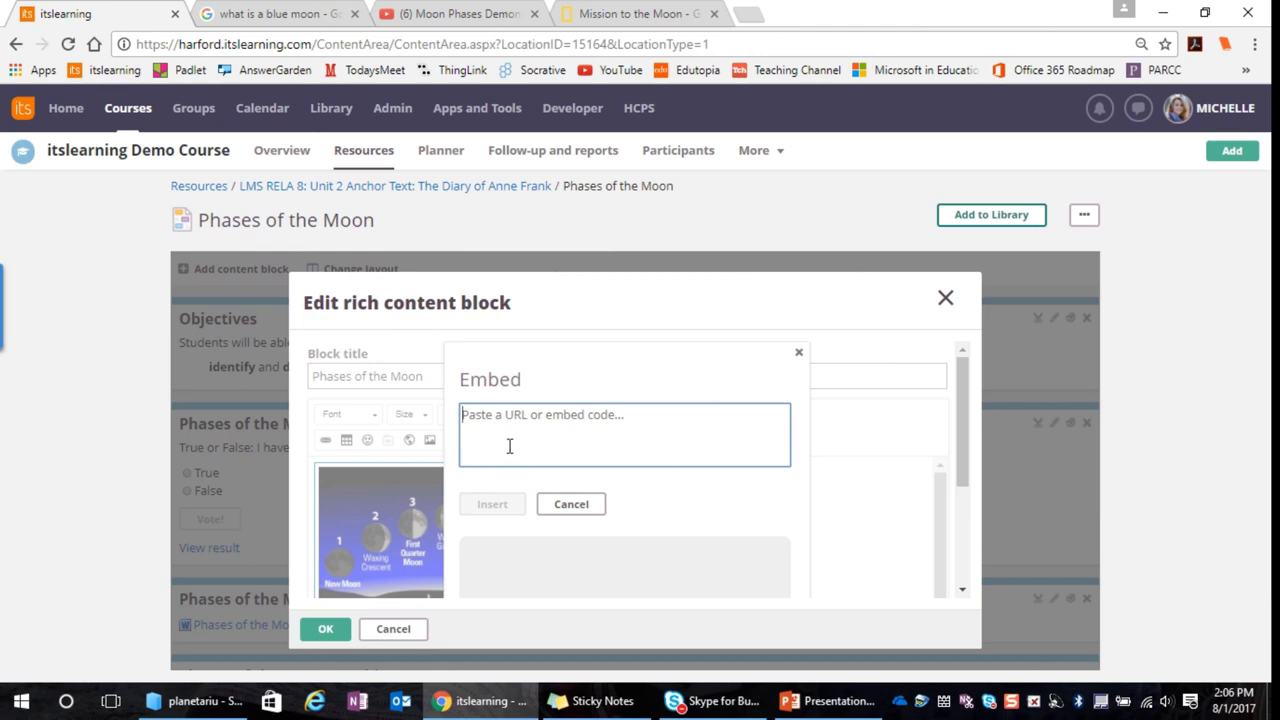
right_click(507, 438)
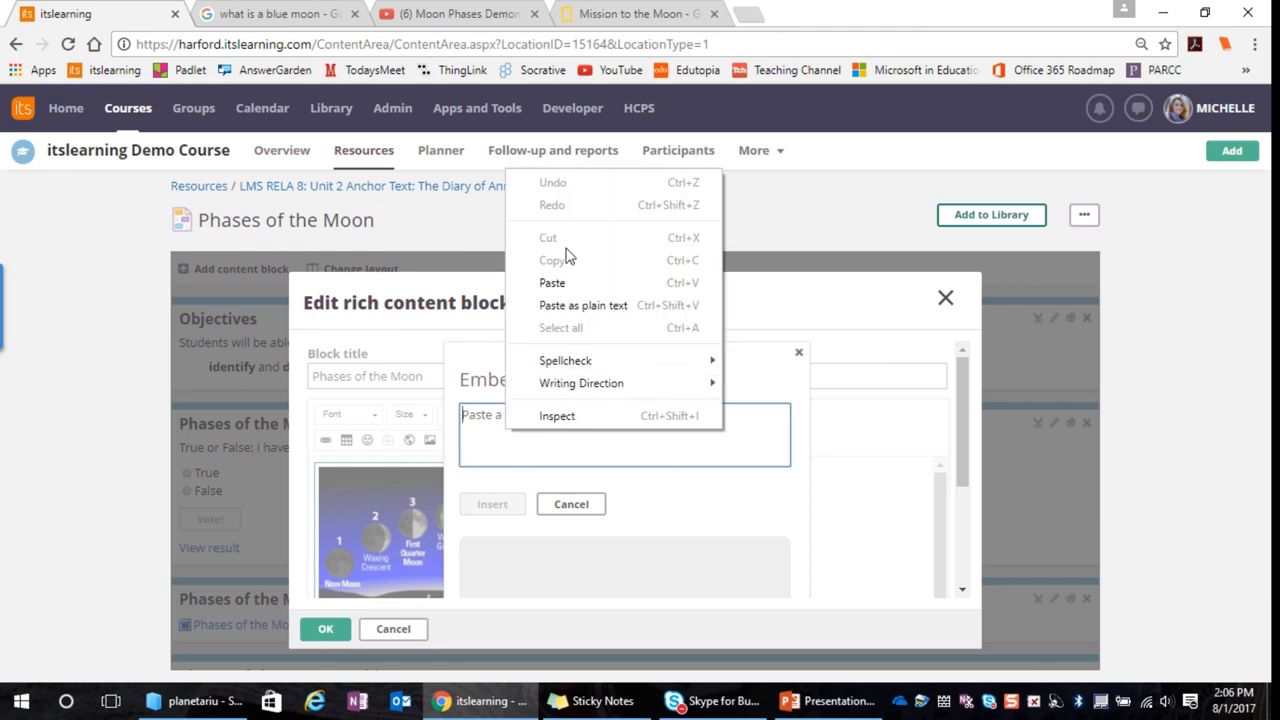
left_click(562, 282)
scroll(740, 505, "down", 1)
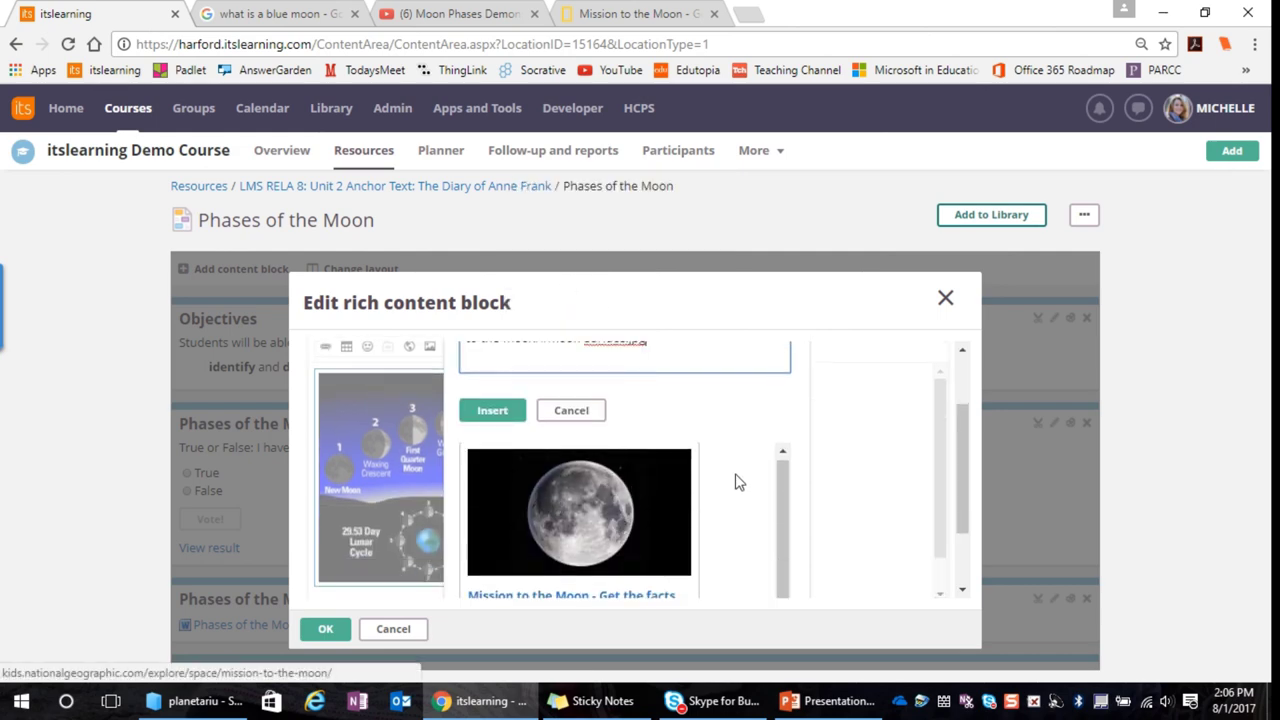
scroll(736, 483, "down", 1)
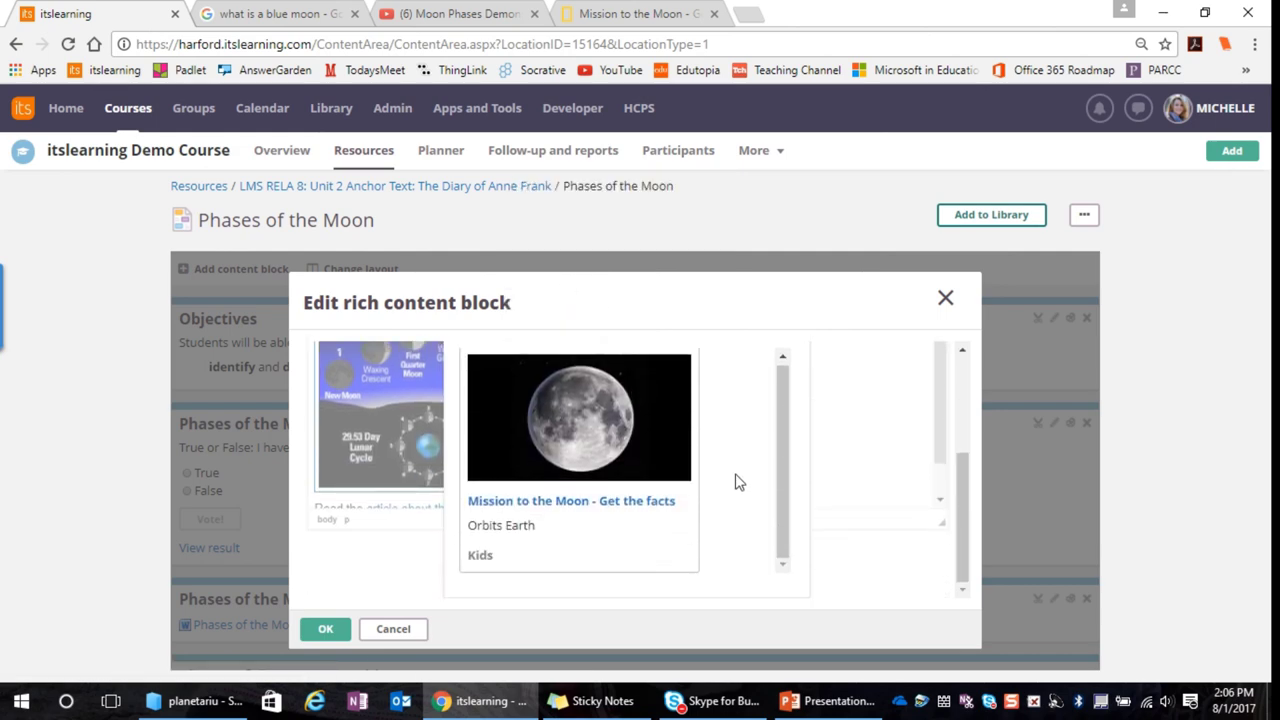
left_click(614, 537)
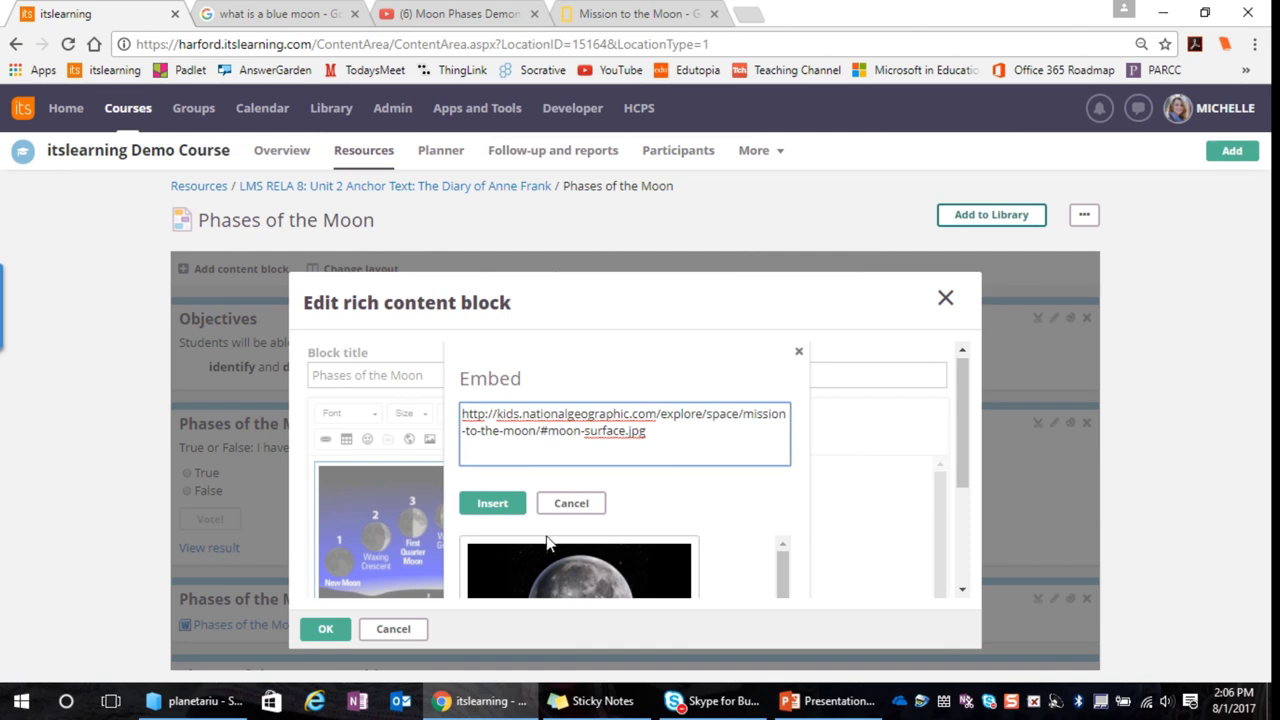
left_click(495, 505)
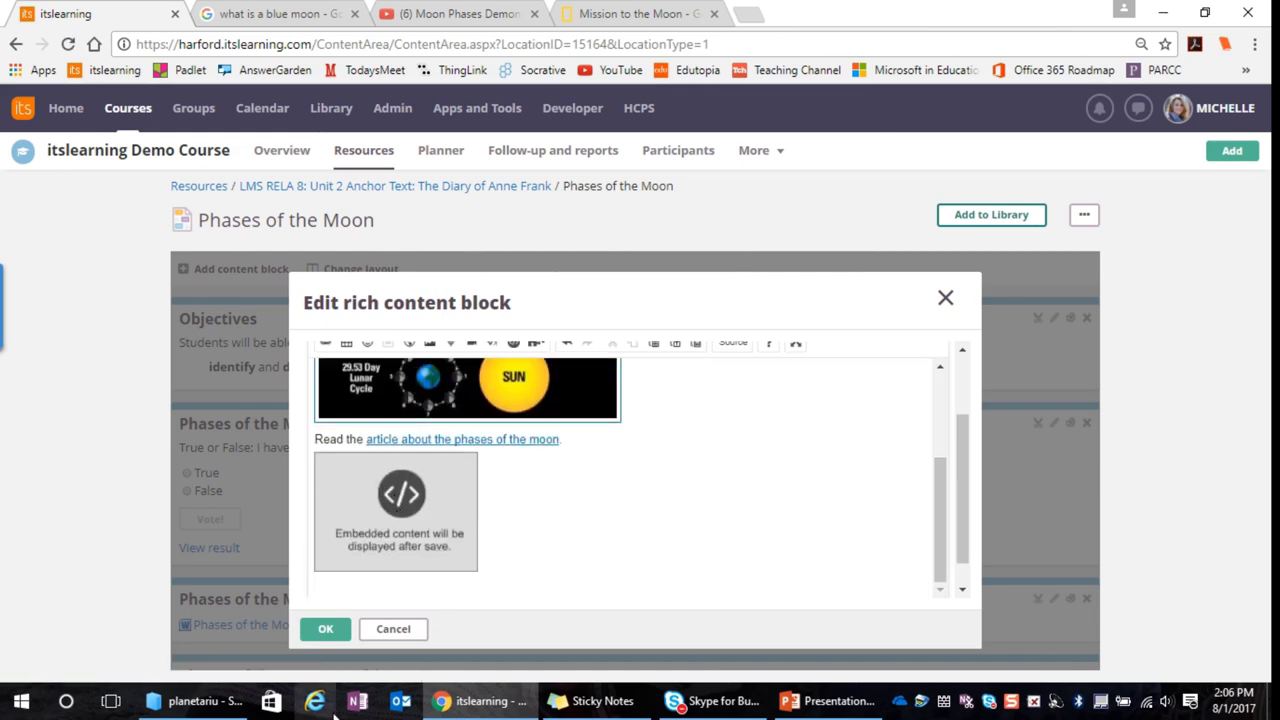
Save the rich content block and check the embedded article card on the course page.
left_click(320, 630)
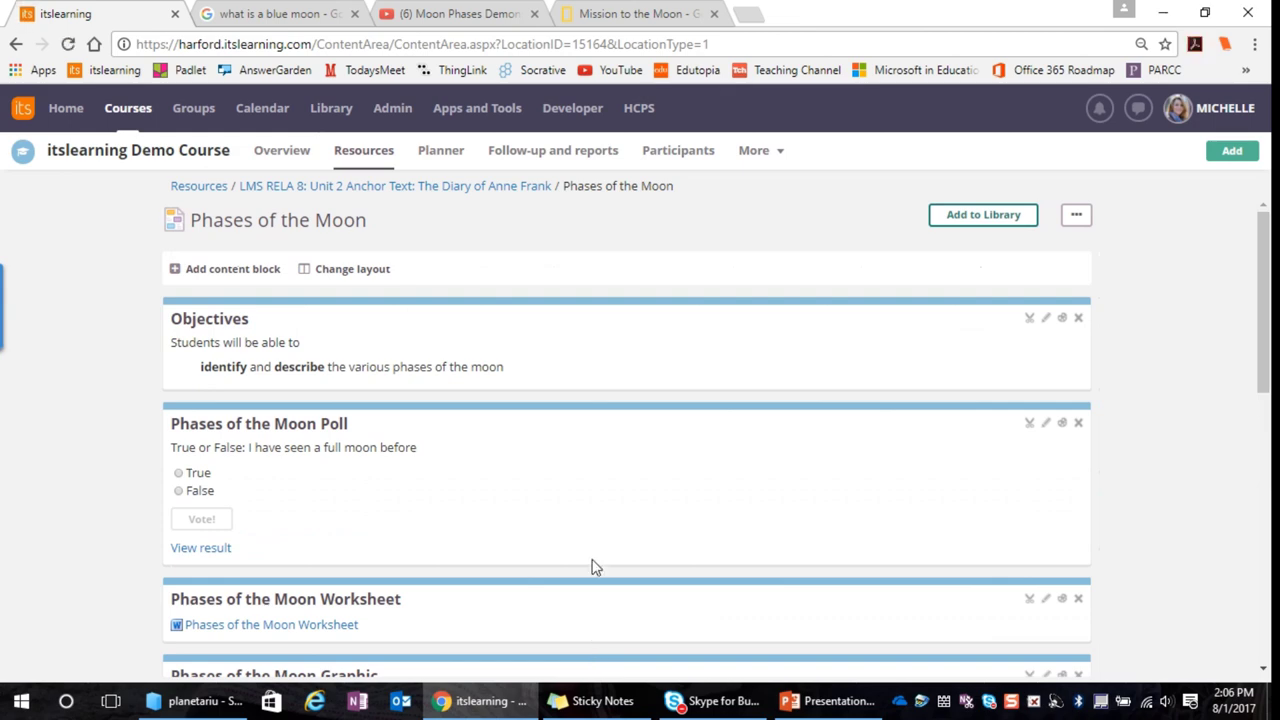
scroll(593, 530, "down", 7)
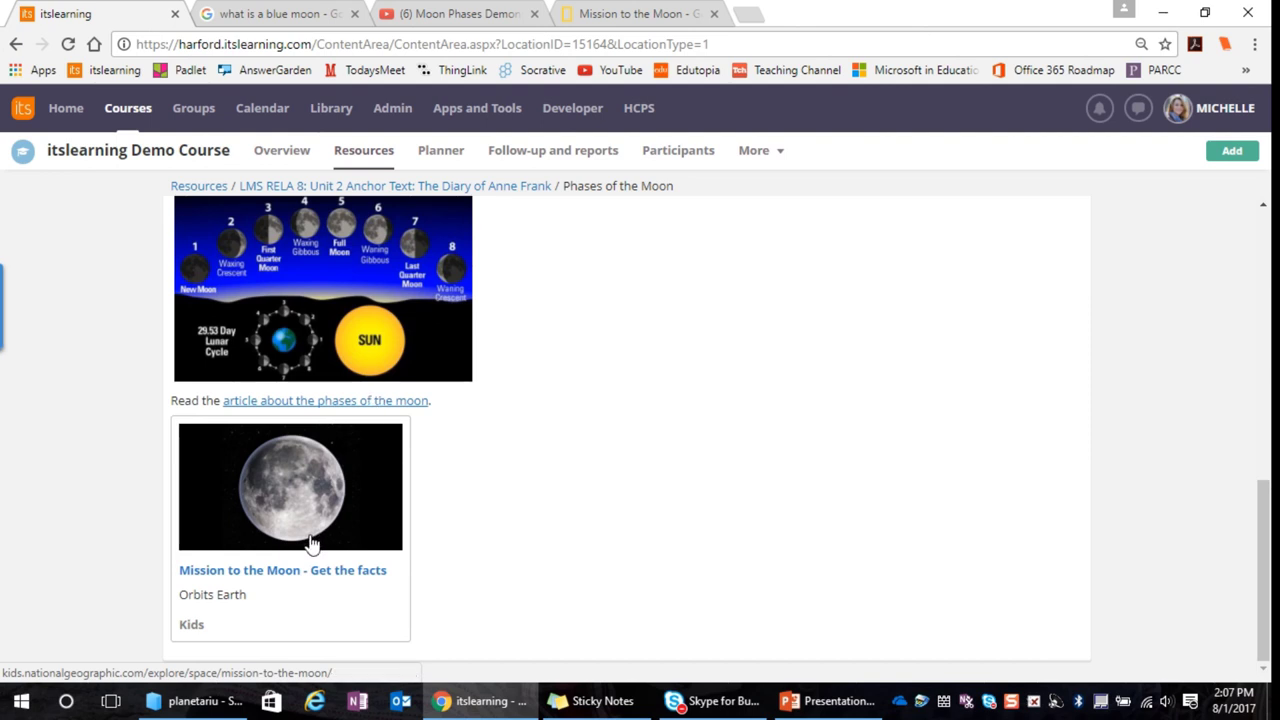
scroll(352, 543, "up", 1)
scroll(352, 543, "up", 1)
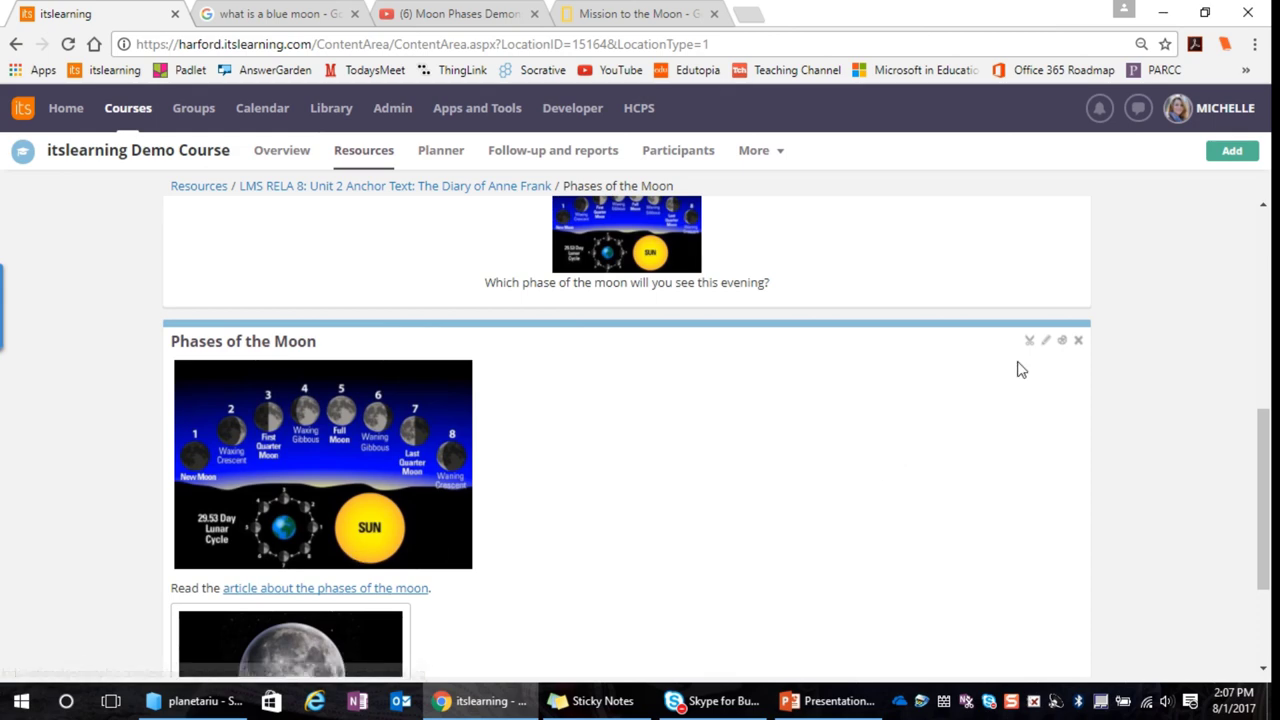
Reopen the block to view the editor's recording tools, save it, and look over its image, link and article card on the page.
left_click(1046, 341)
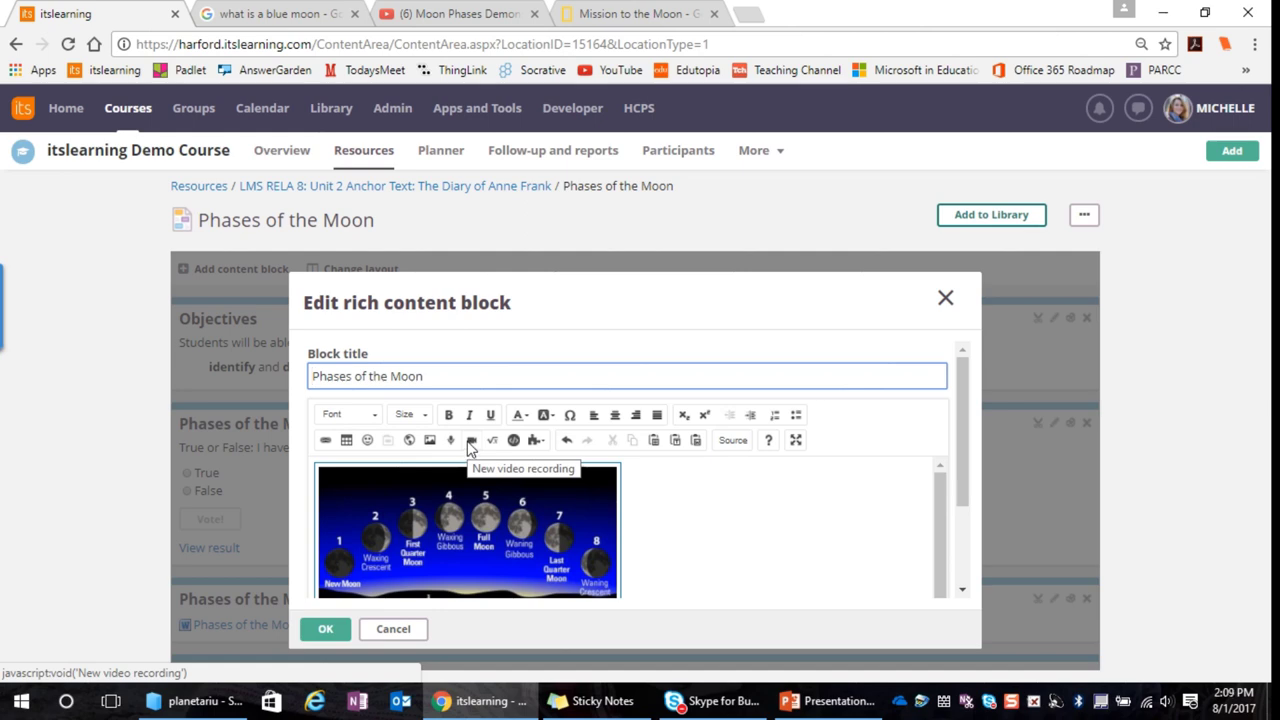
left_click(325, 632)
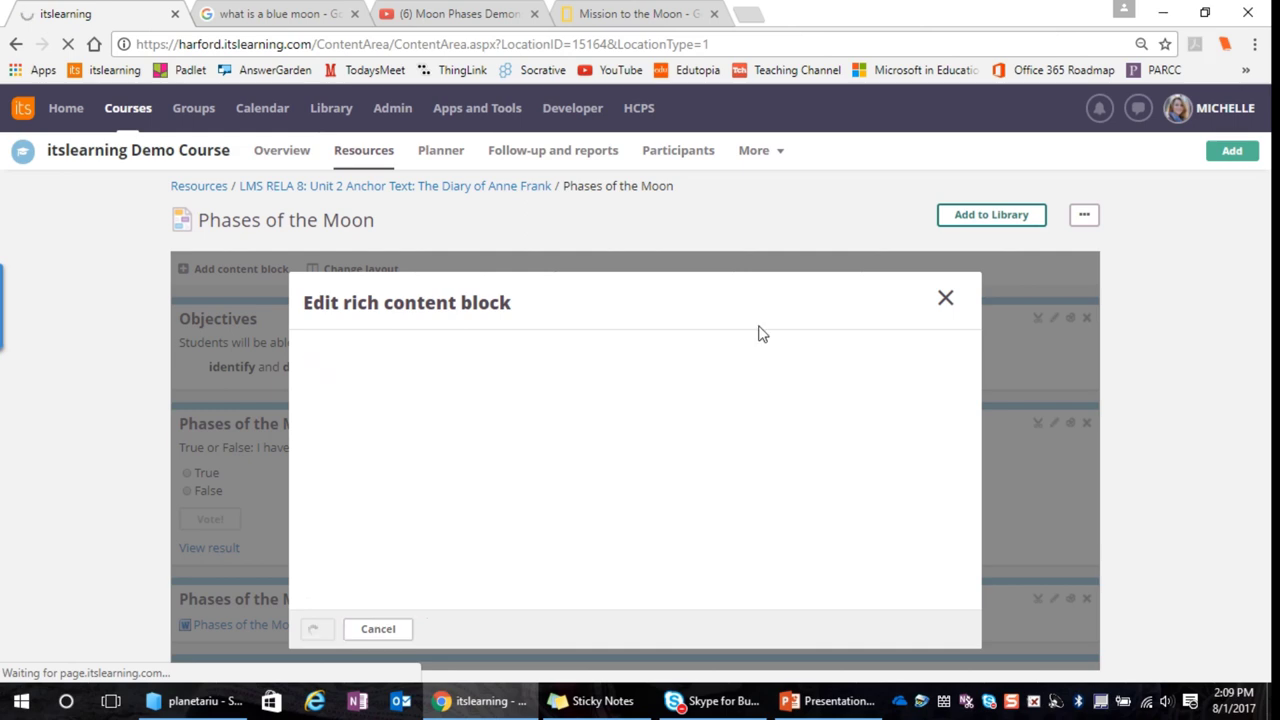
scroll(503, 420, "down", 5)
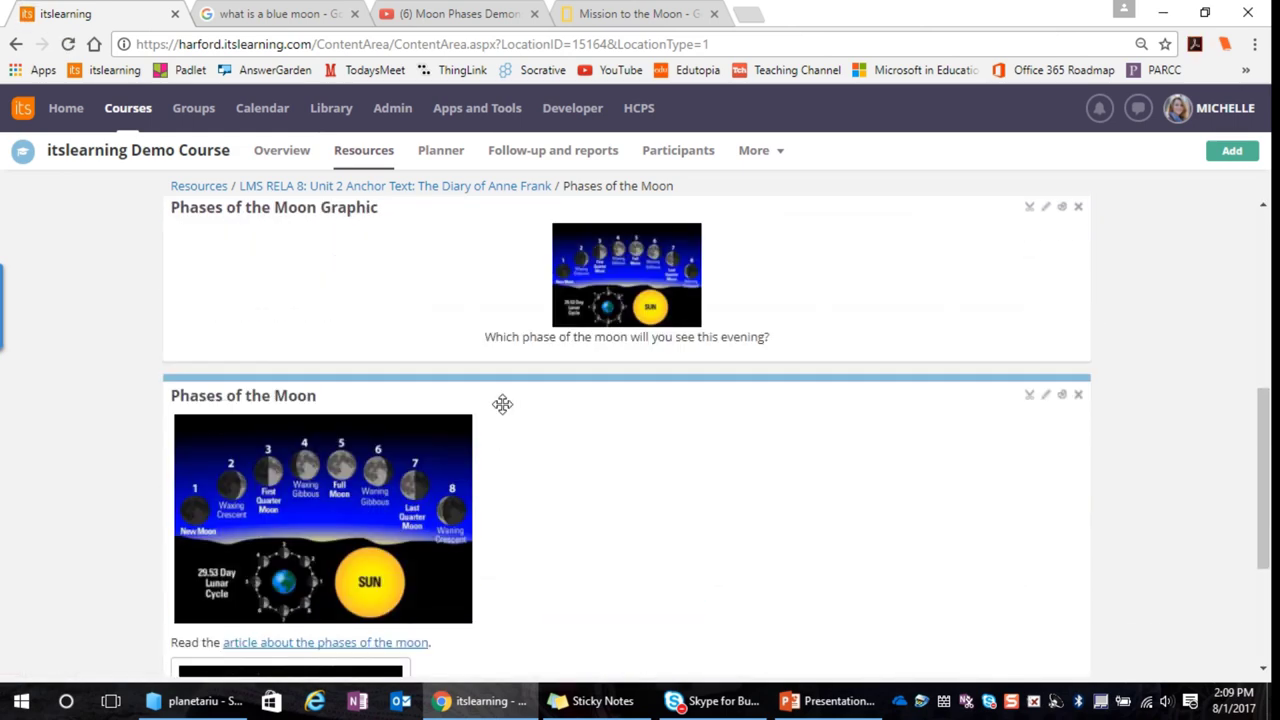
scroll(502, 404, "down", 3)
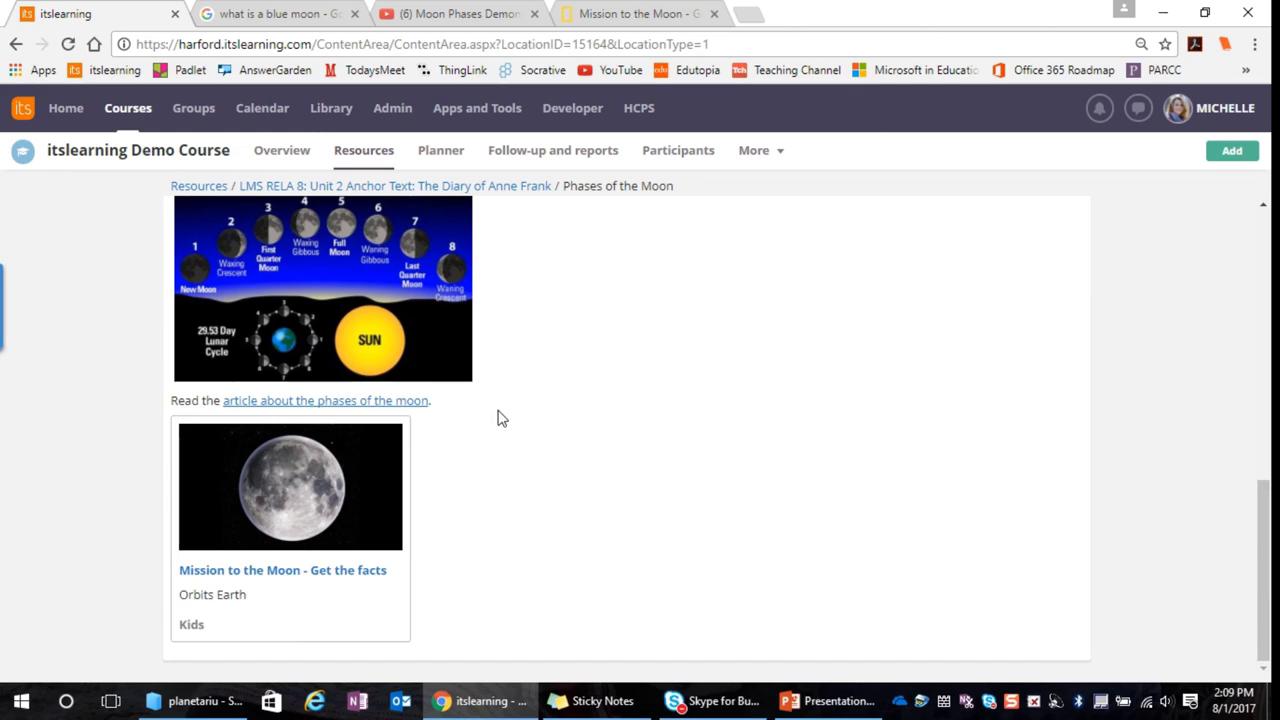
scroll(508, 417, "up", 2)
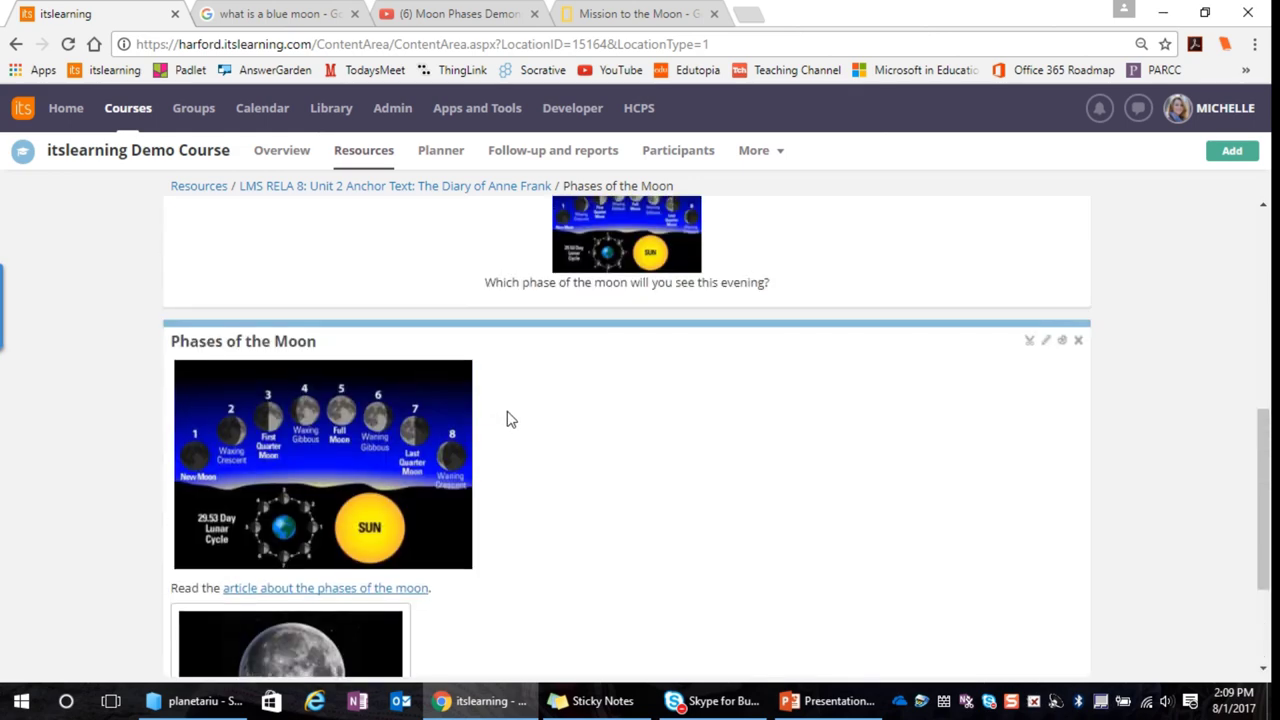
scroll(506, 420, "down", 2)
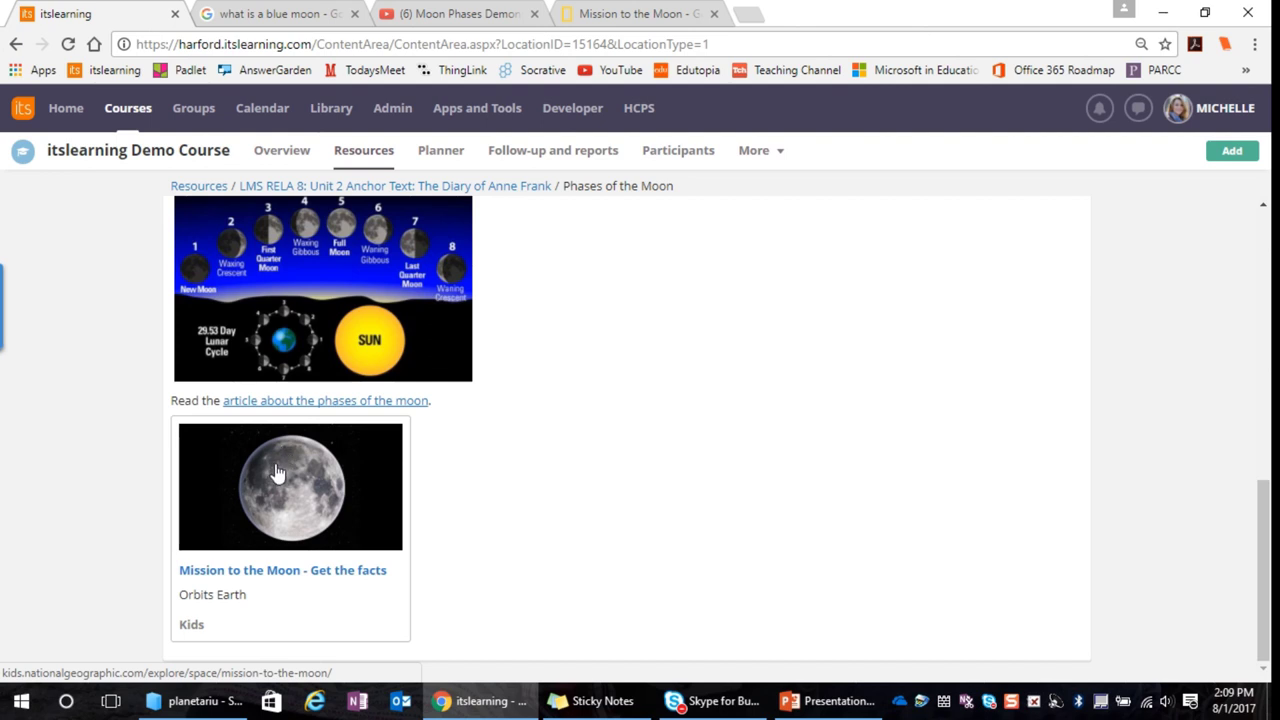
Add a new rich content block titled "Phases of the Moon Video" and place the cursor in its body.
scroll(280, 469, "up", 10)
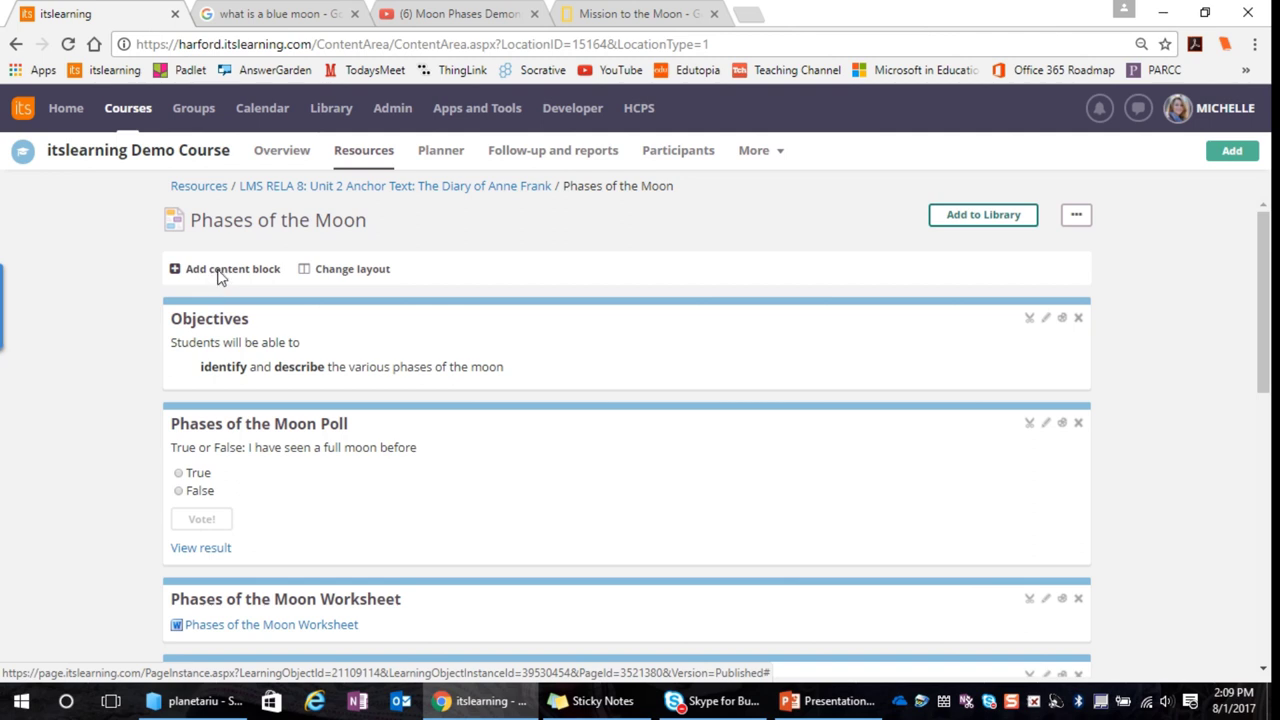
left_click(220, 272)
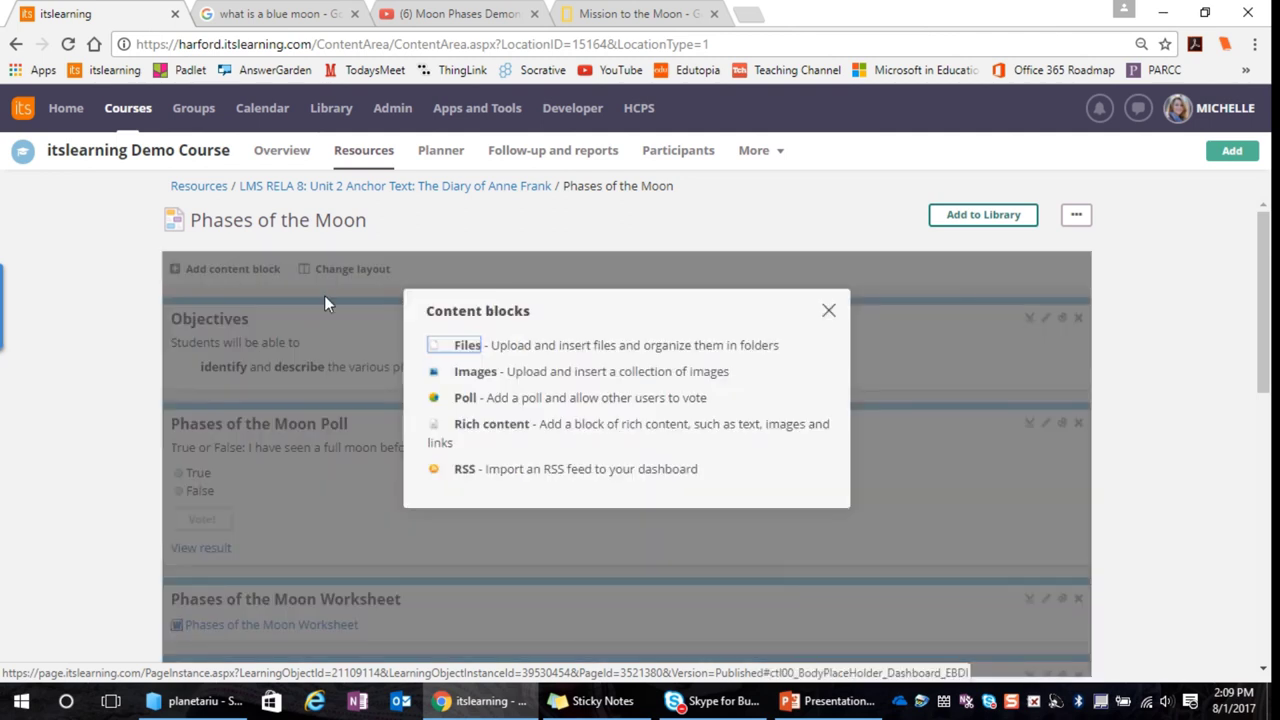
left_click(486, 426)
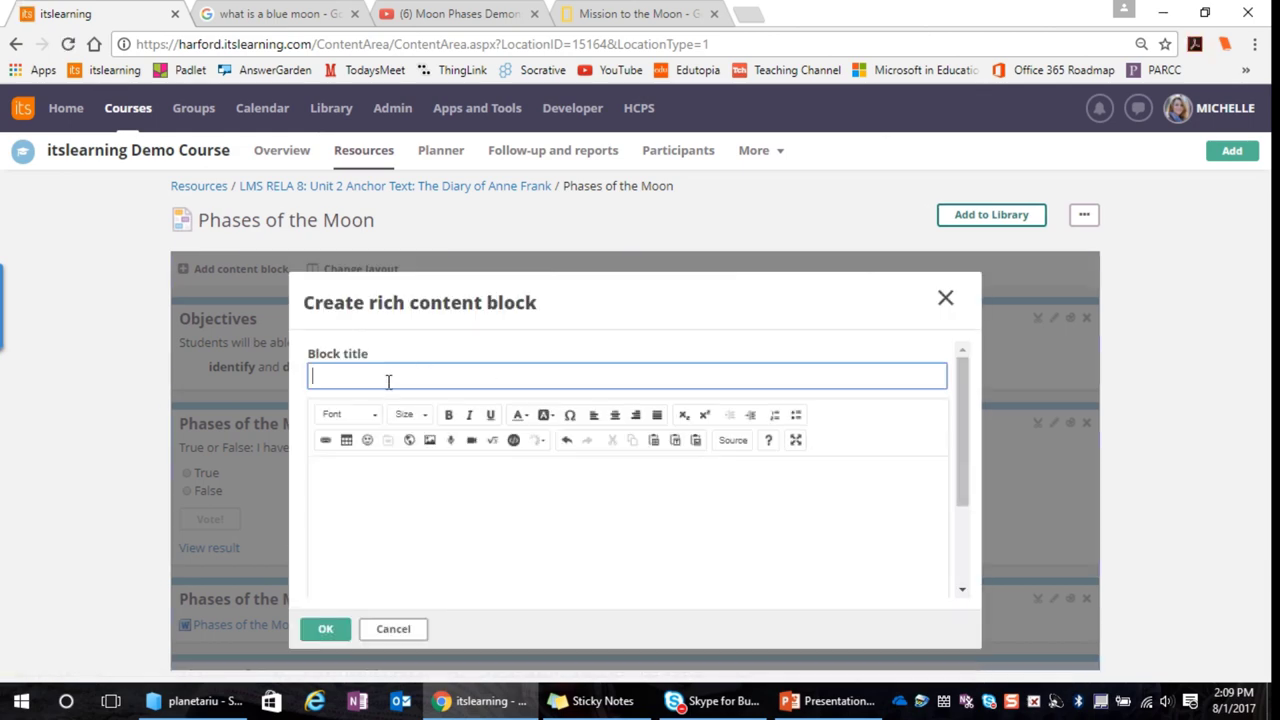
type("Phases")
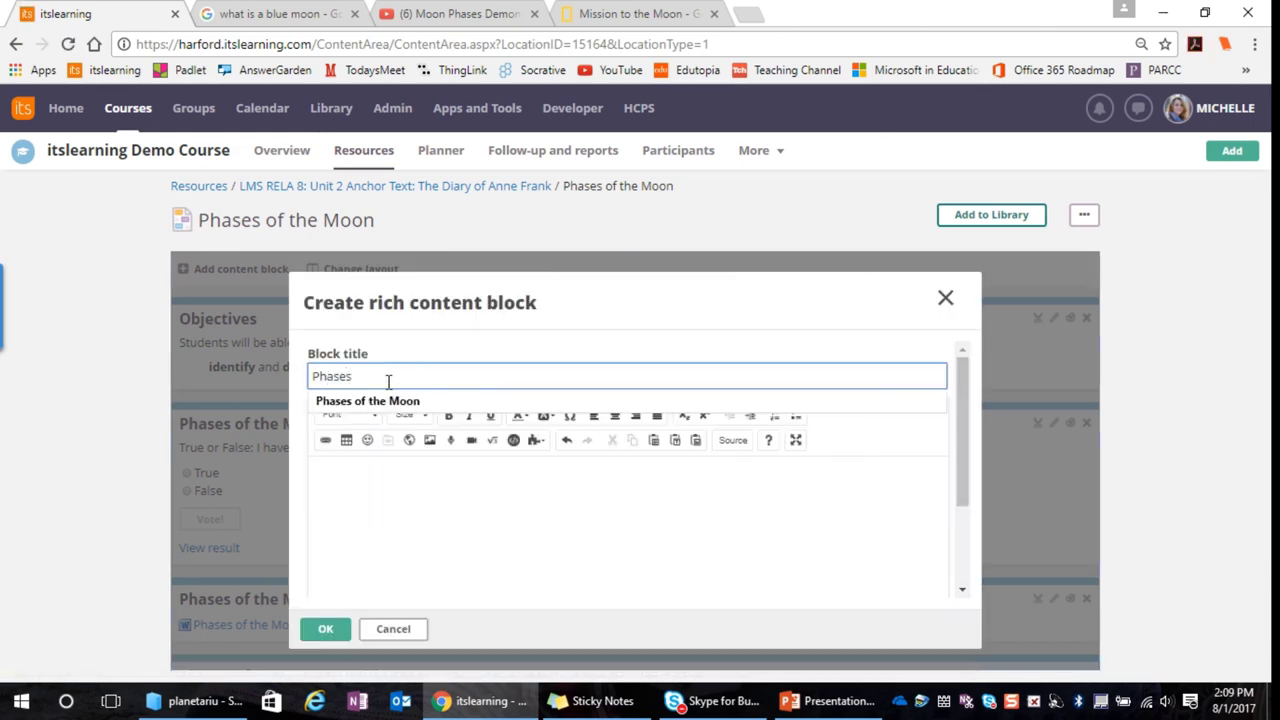
key("Down")
key("Right")
type("Vide")
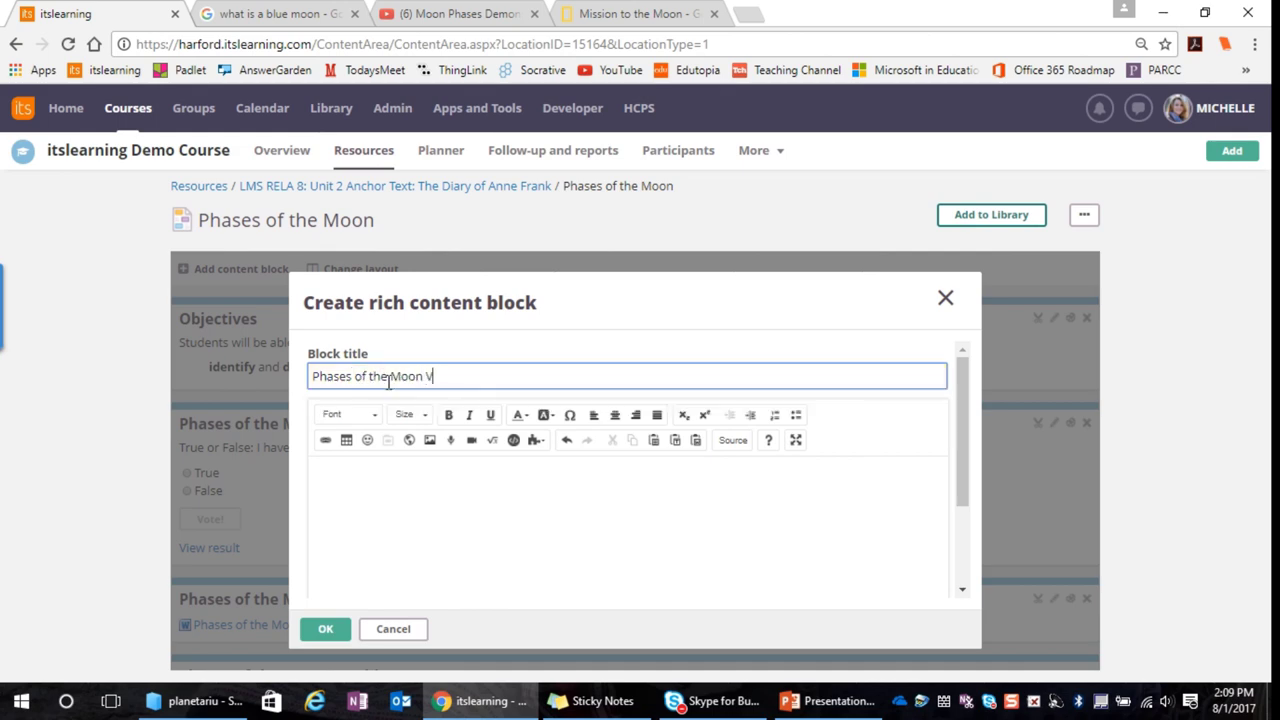
left_click(403, 472)
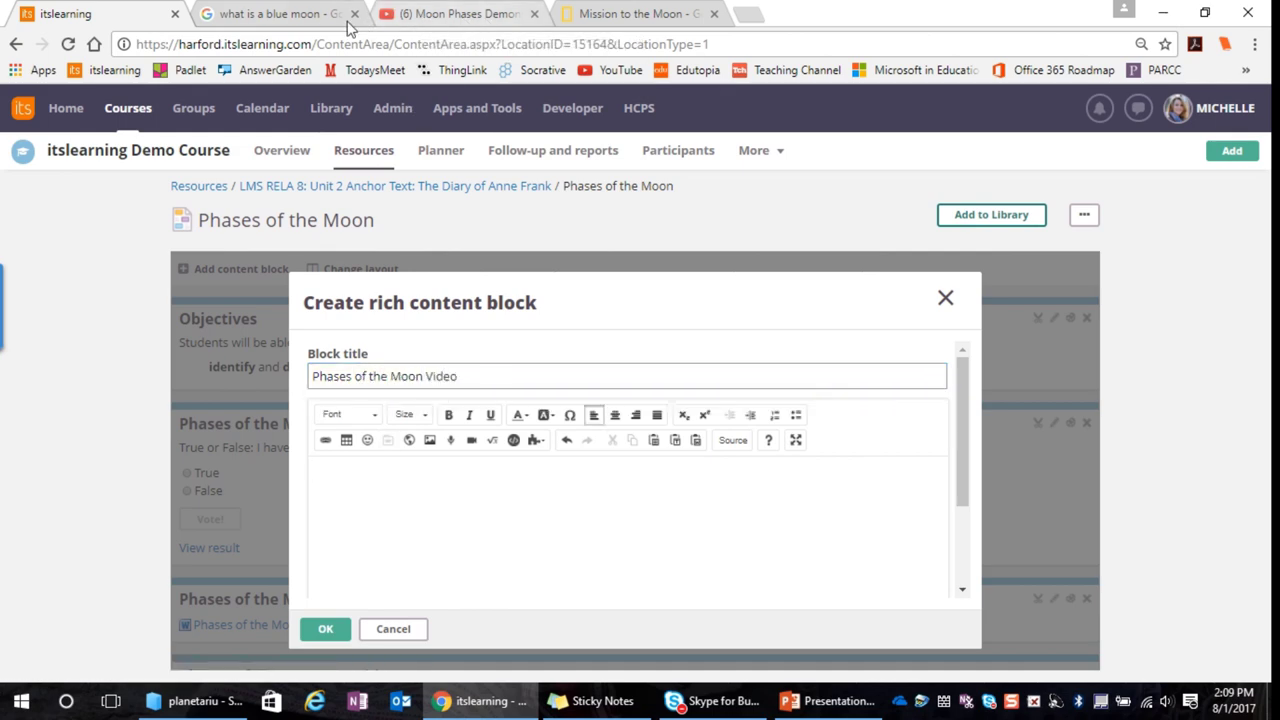
Switch to the YouTube "Moon Phases Demonstration" video, play it briefly, pause it and look over its page.
left_click(420, 14)
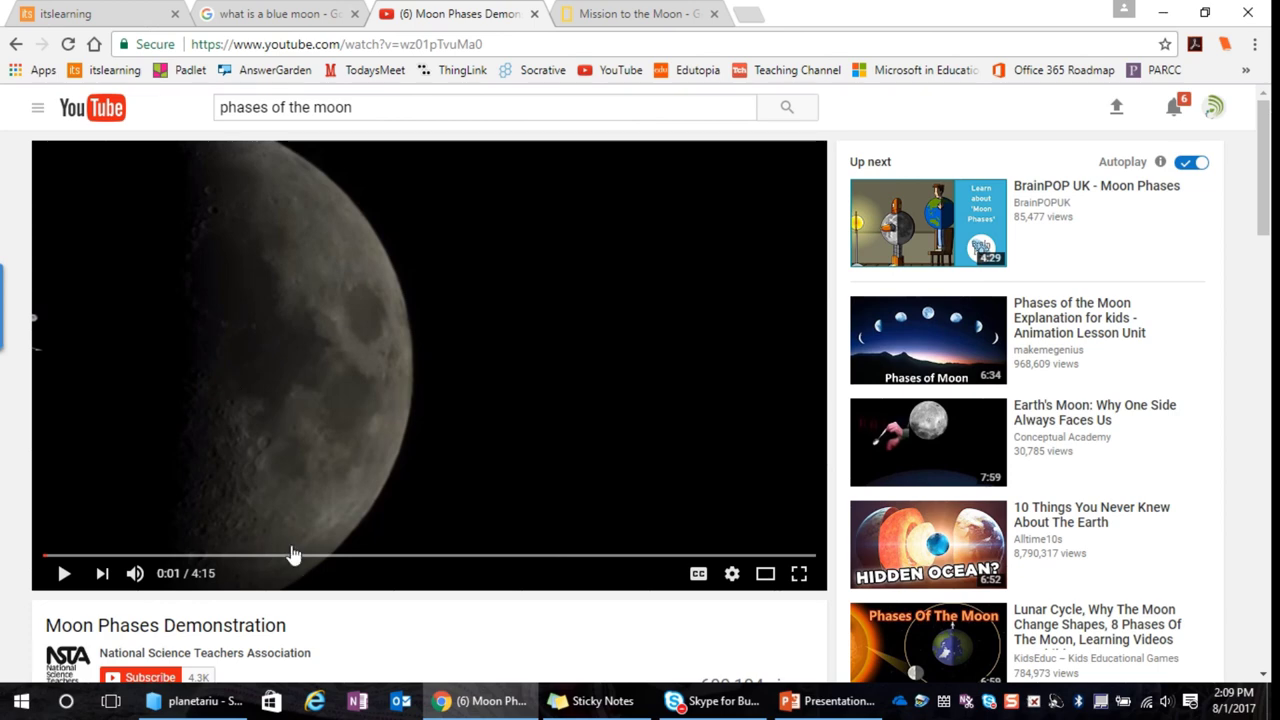
scroll(289, 540, "down", 1)
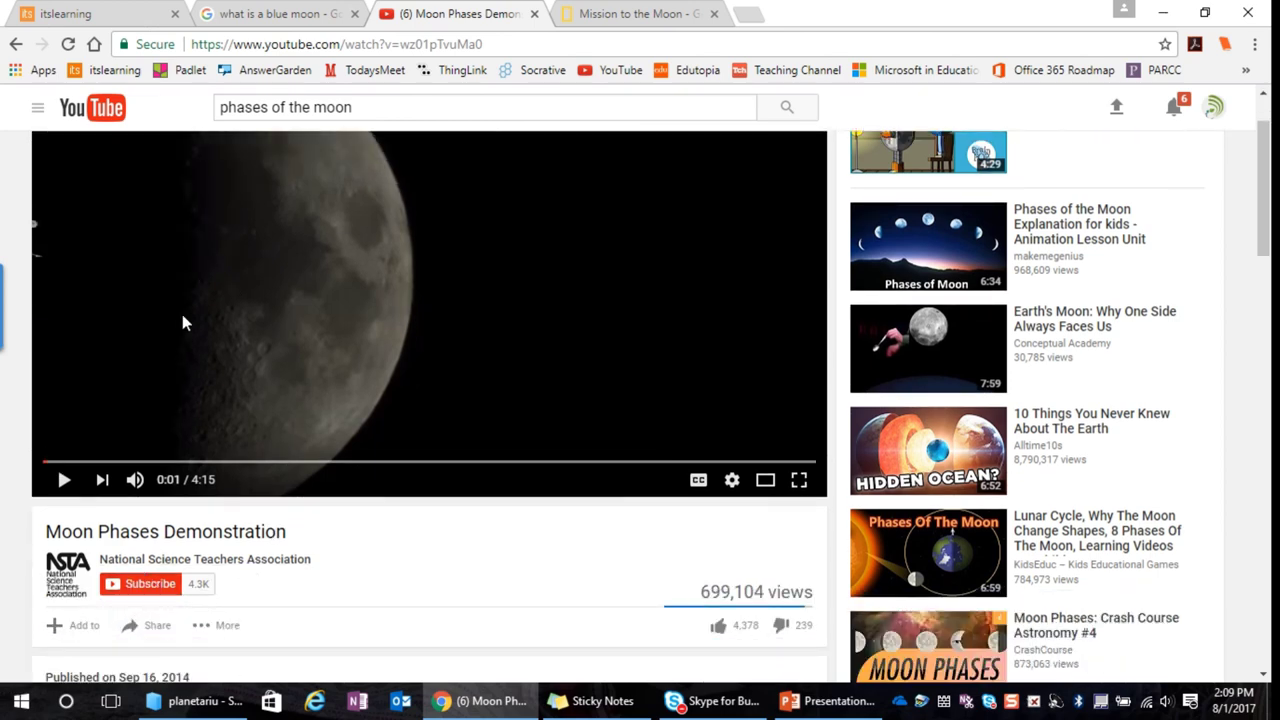
left_click(64, 480)
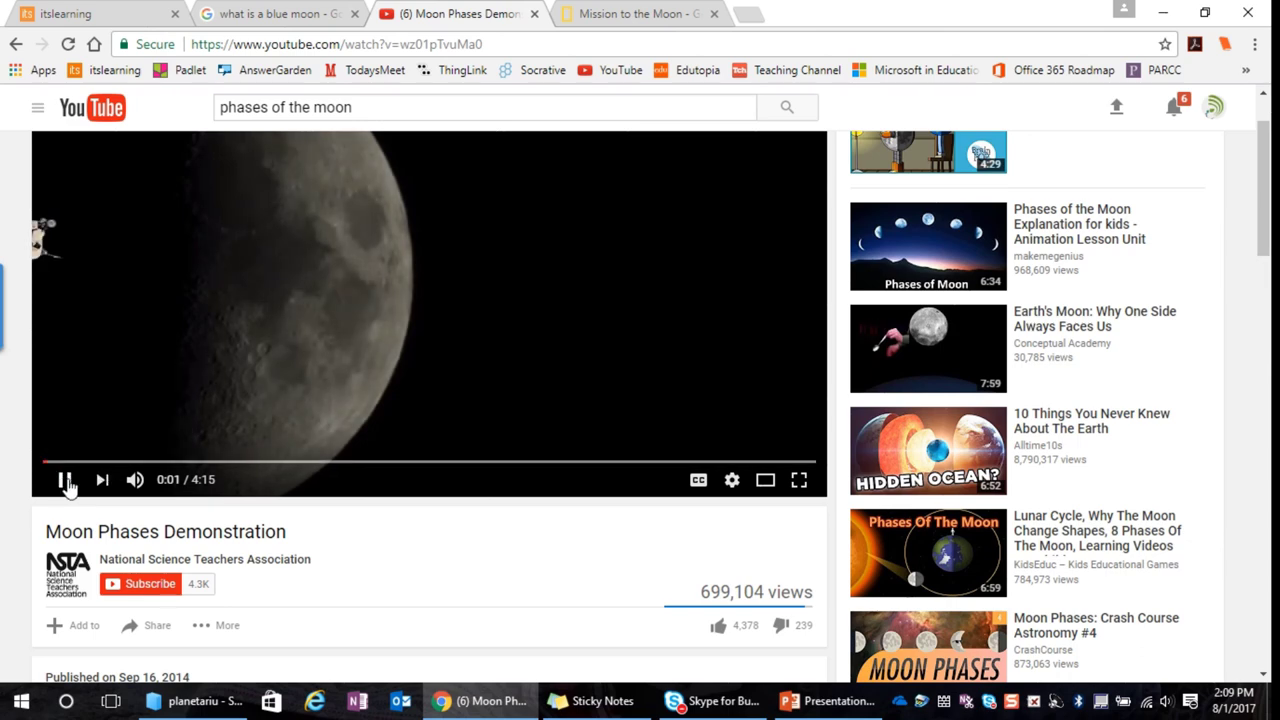
left_click(64, 482)
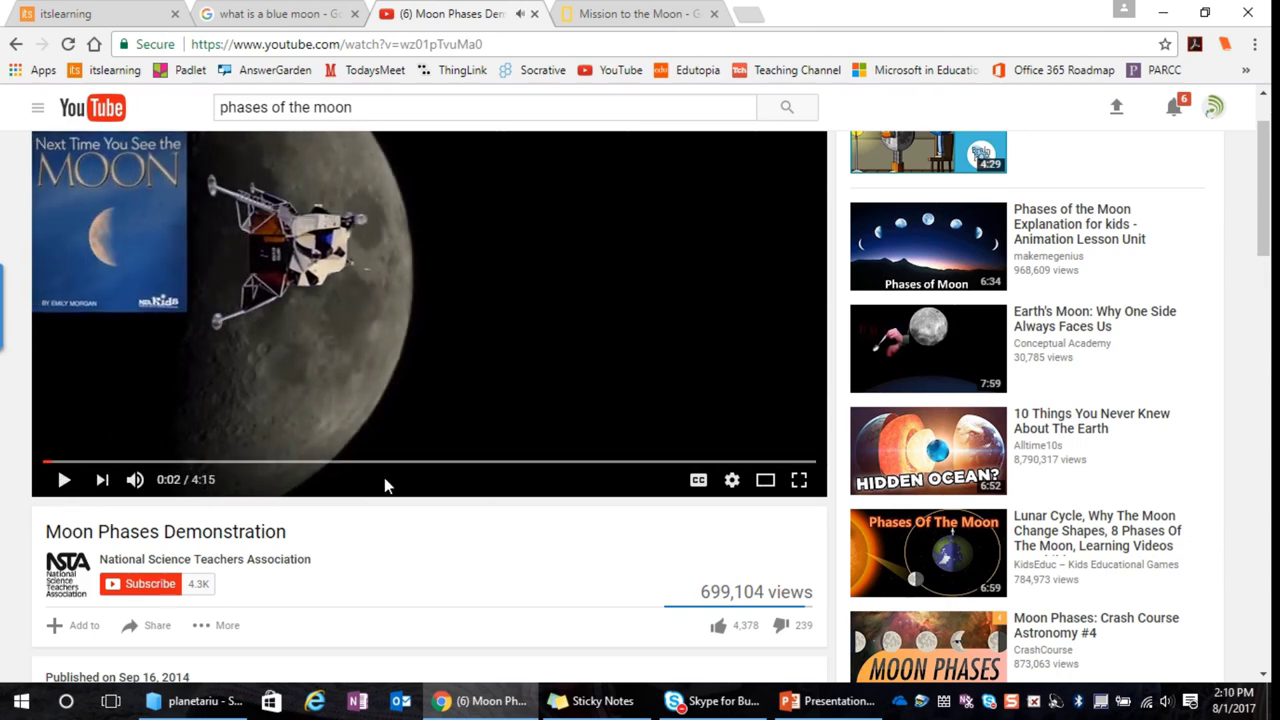
scroll(384, 477, "up", 1)
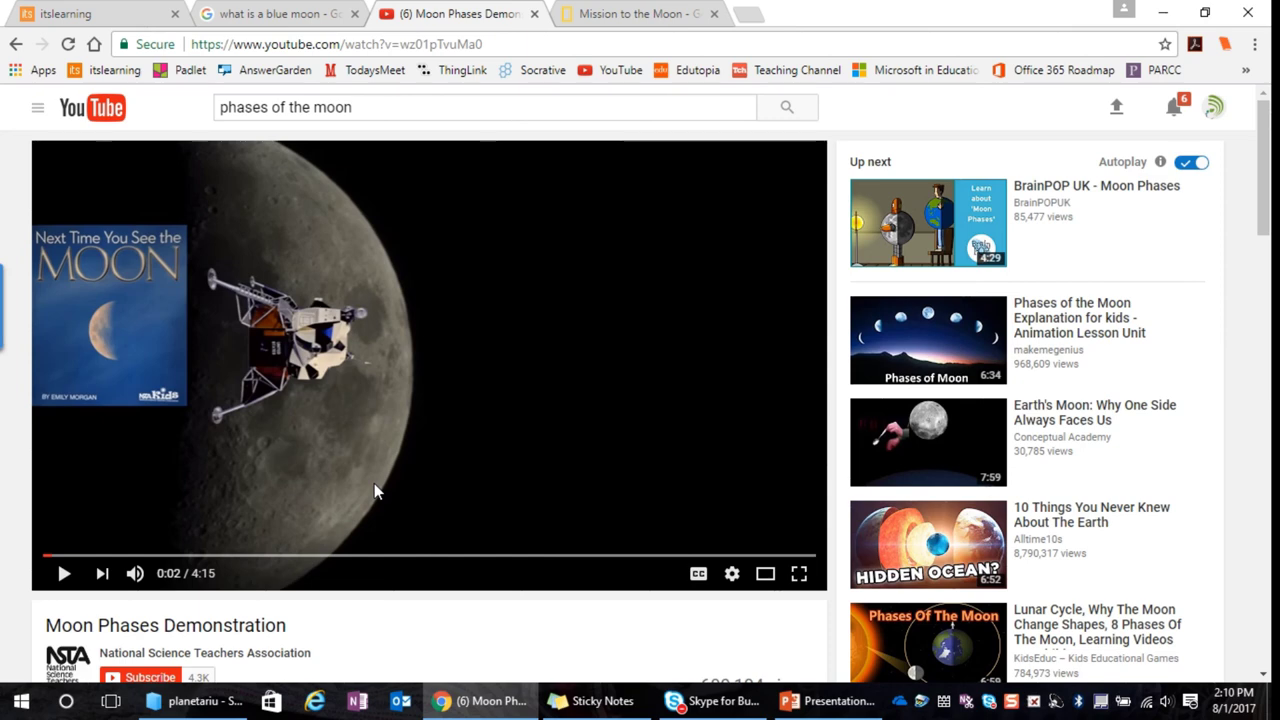
scroll(374, 483, "down", 3)
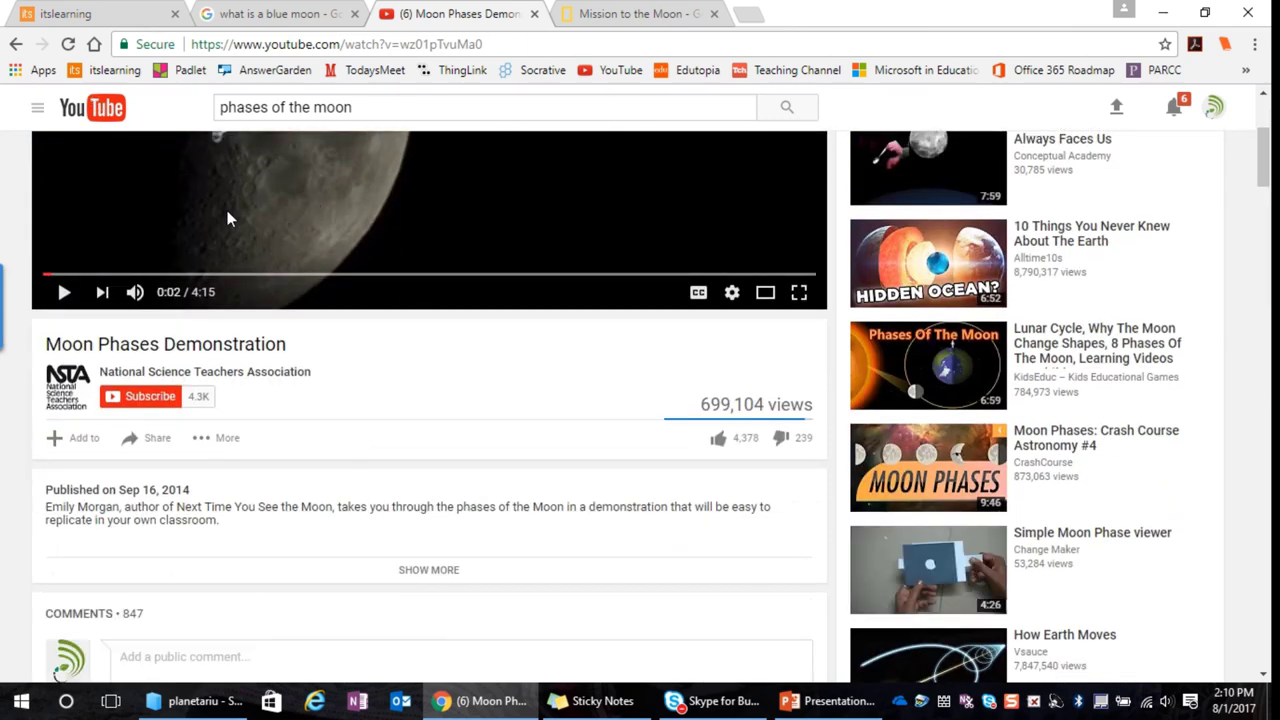
Open the video's sharing options and display its embed code with the full set of embed settings.
left_click(133, 448)
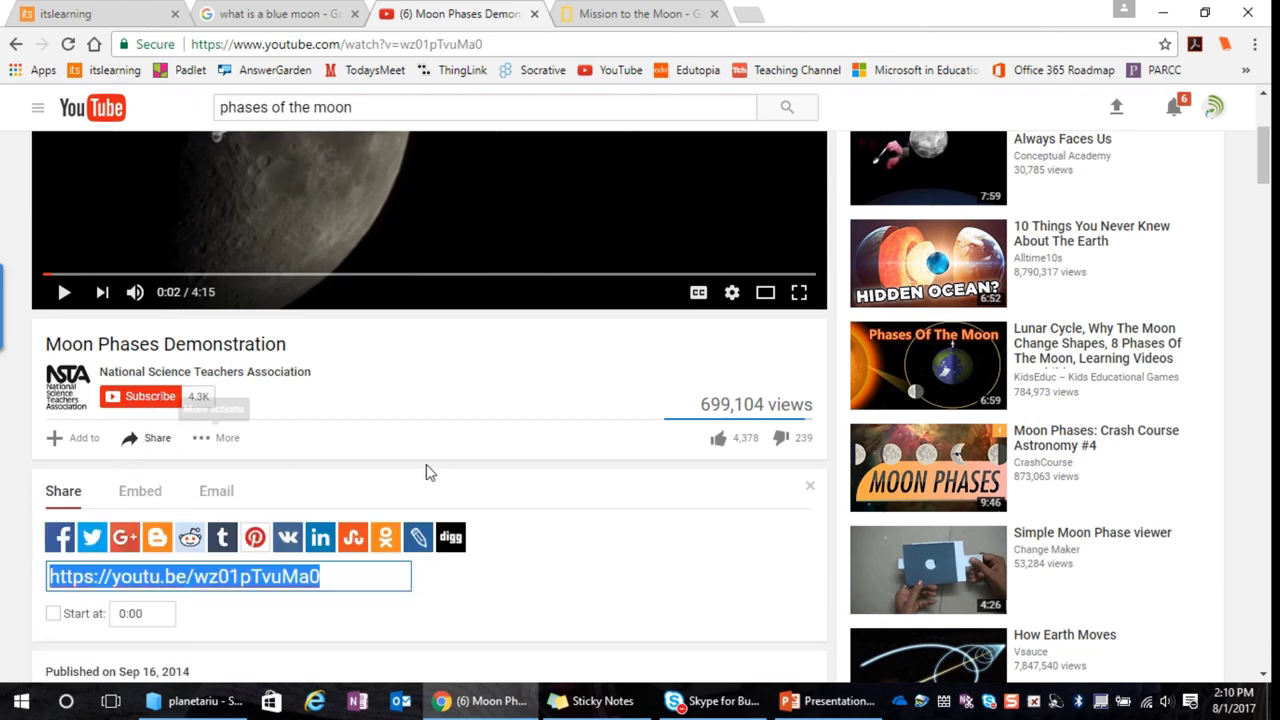
scroll(430, 470, "down", 1)
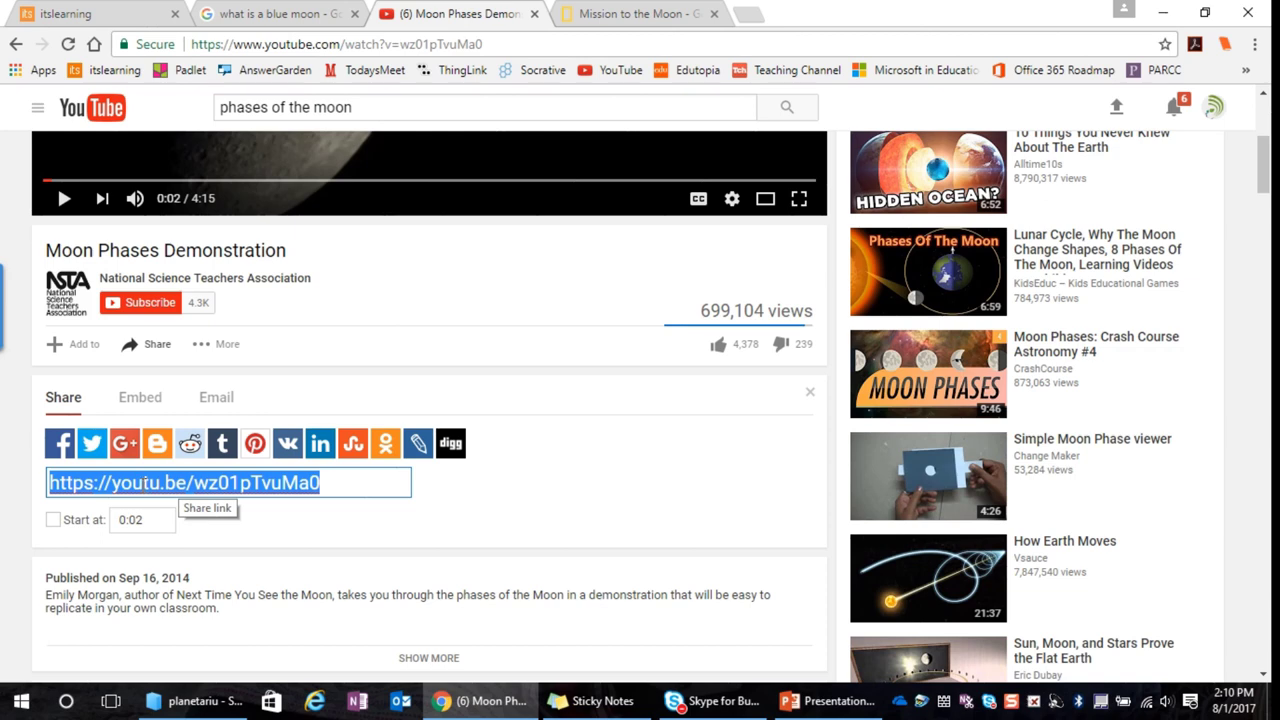
left_click(150, 408)
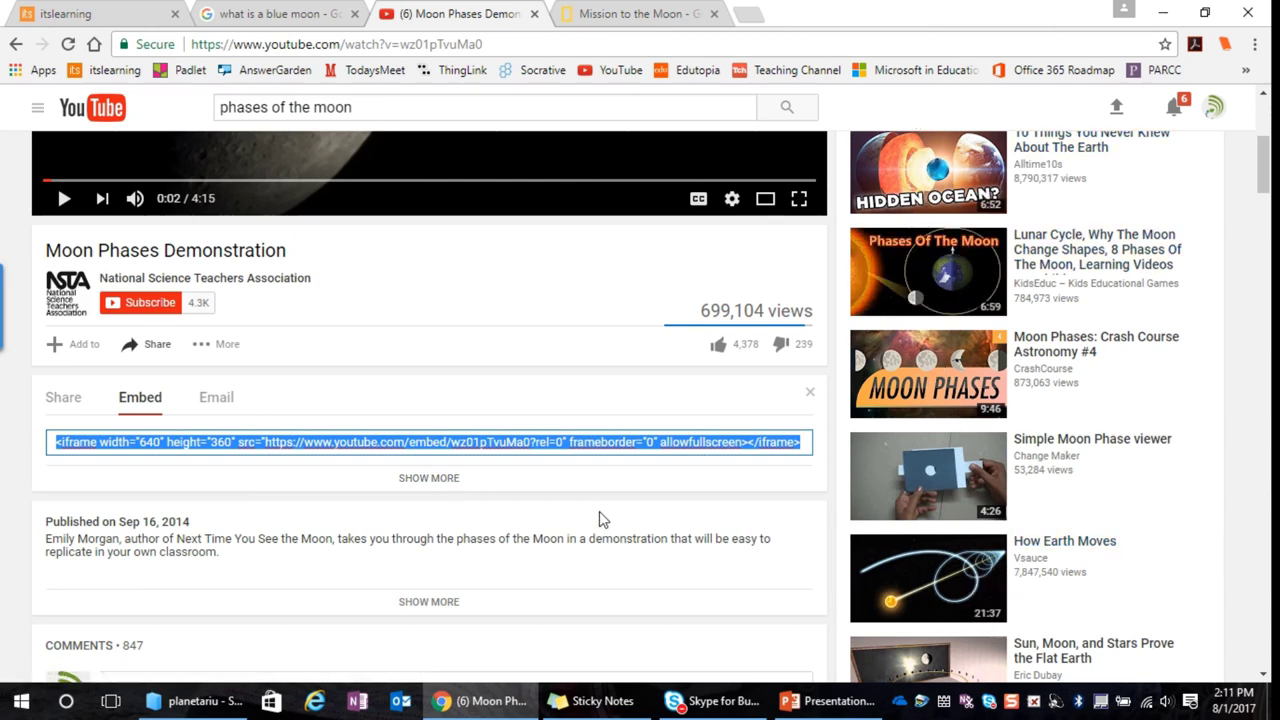
left_click(438, 478)
scroll(440, 485, "down", 4)
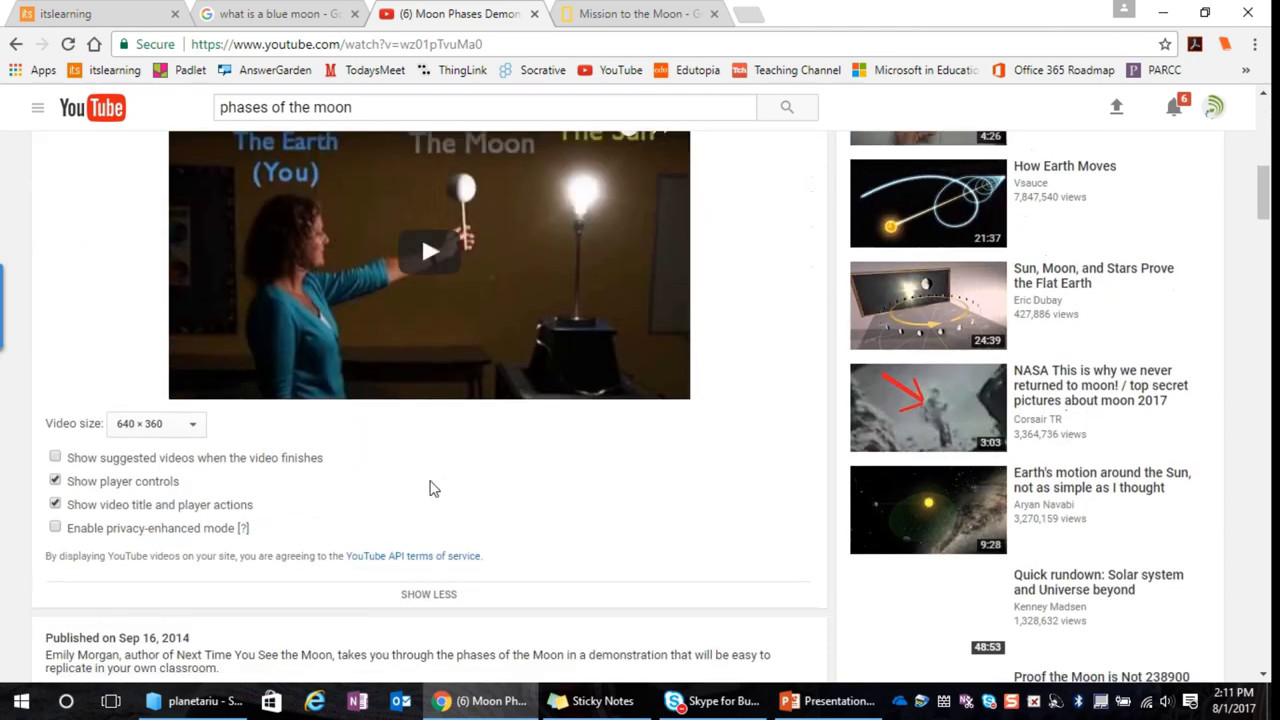
Set the embedded video size to 560 × 315, leaving suggested videos off when the video finishes.
left_click(56, 458)
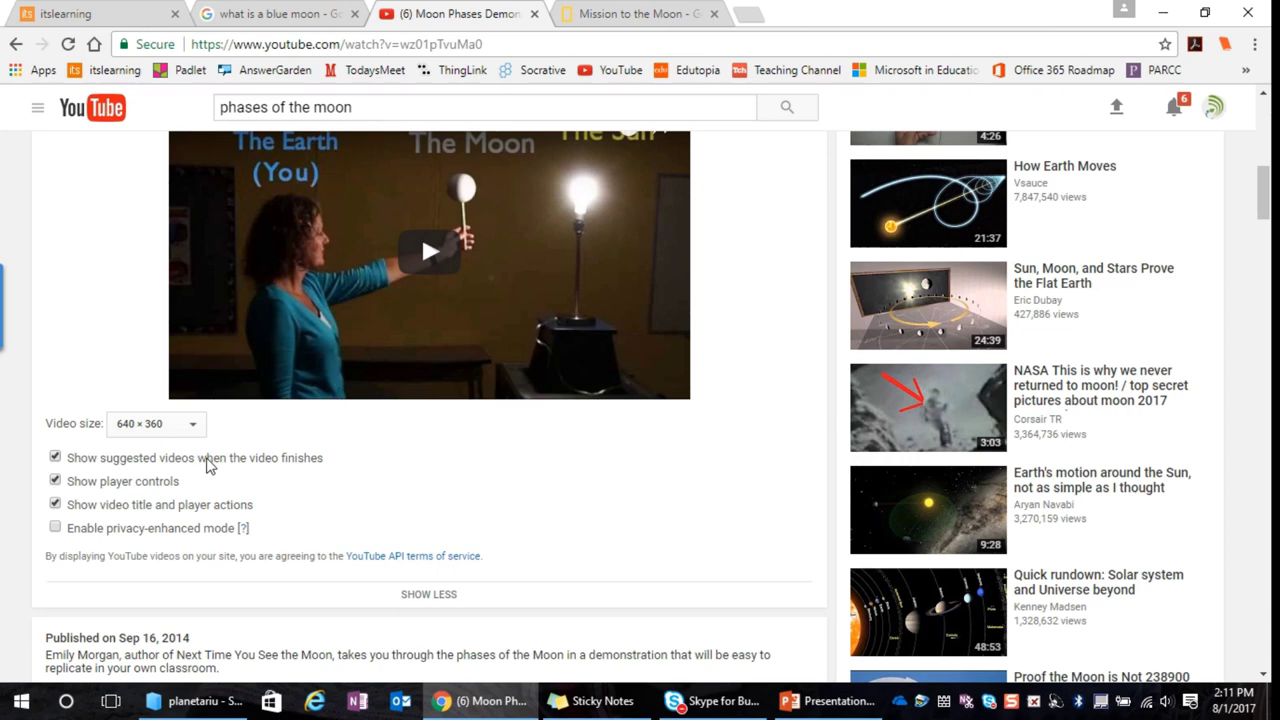
left_click(55, 458)
left_click(194, 426)
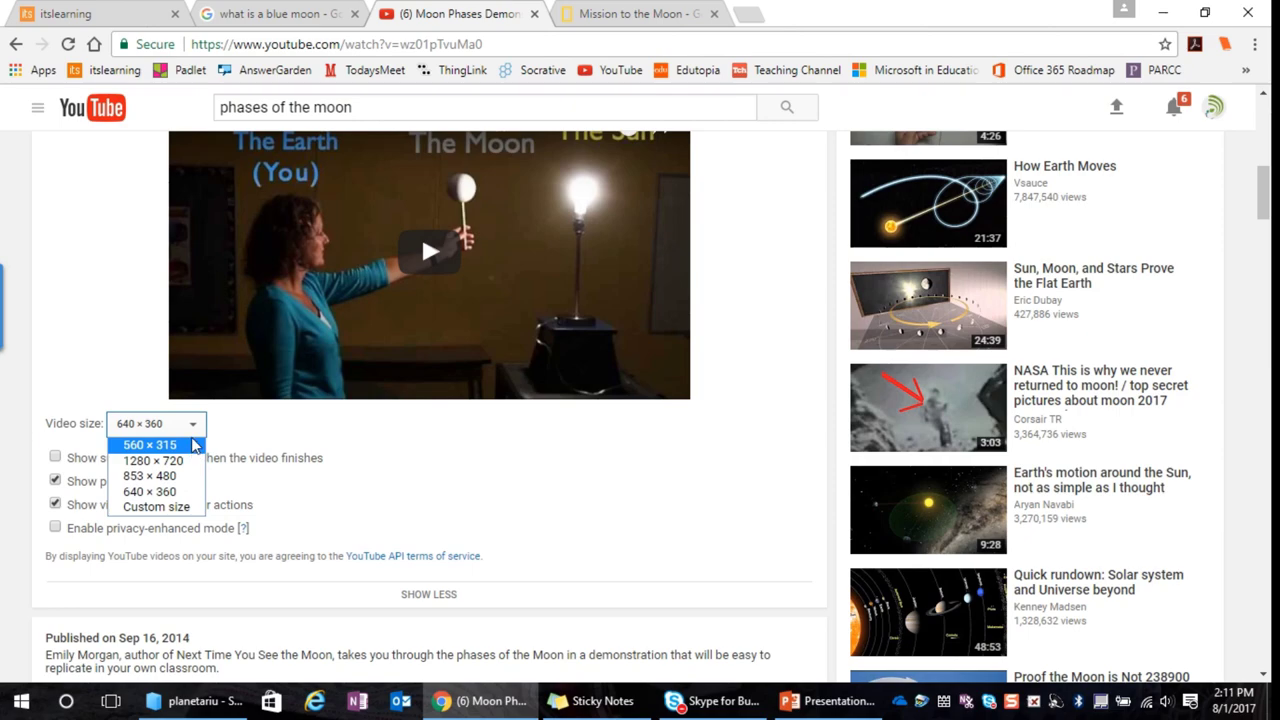
left_click(150, 445)
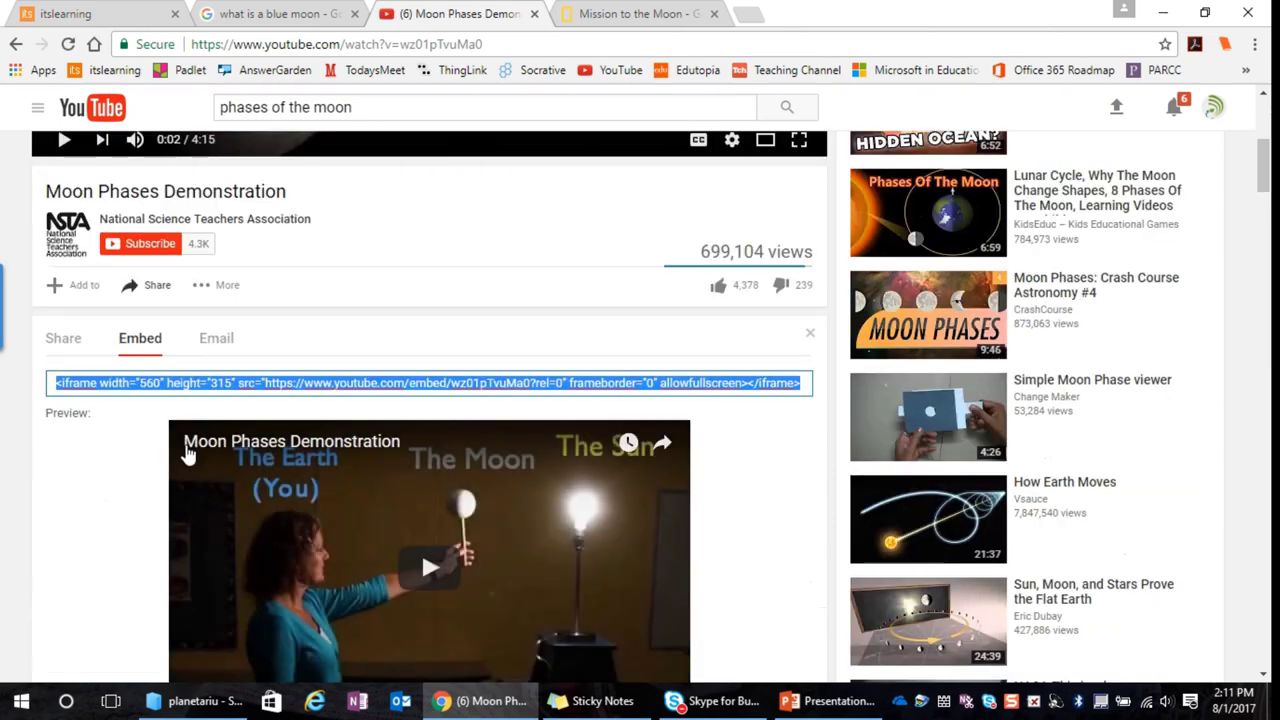
scroll(423, 444, "down", 4)
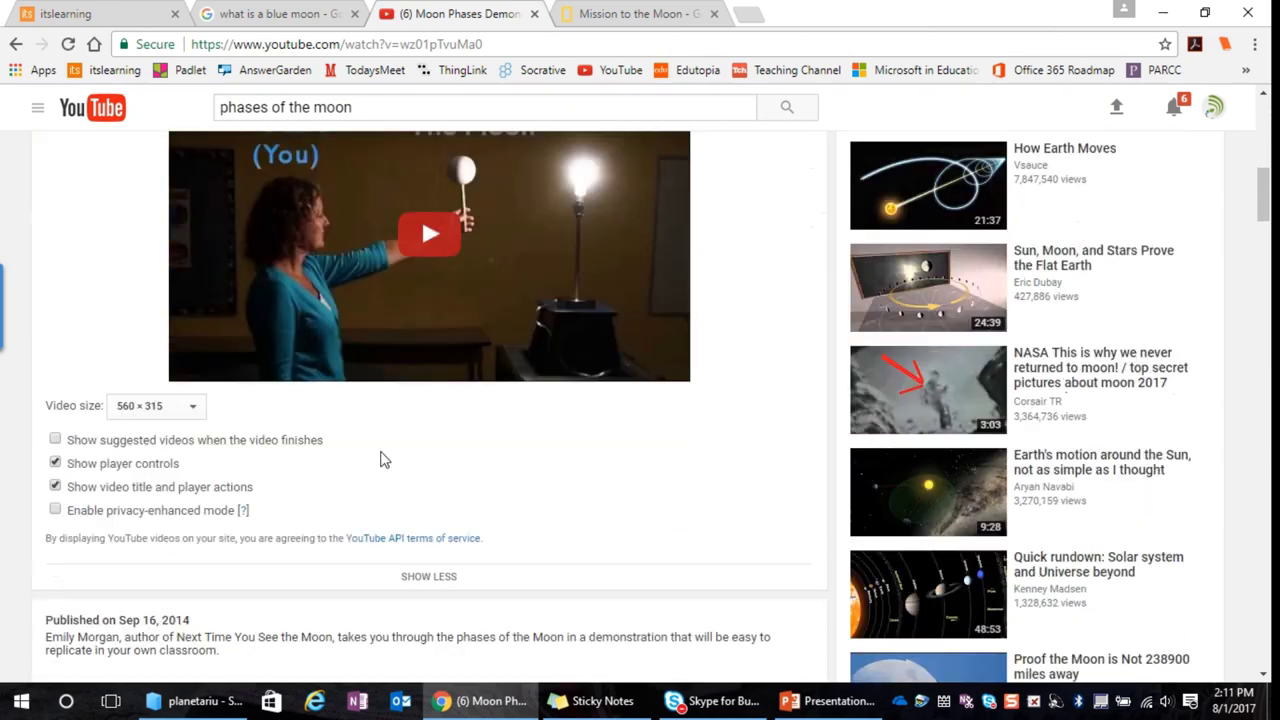
scroll(323, 447, "up", 2)
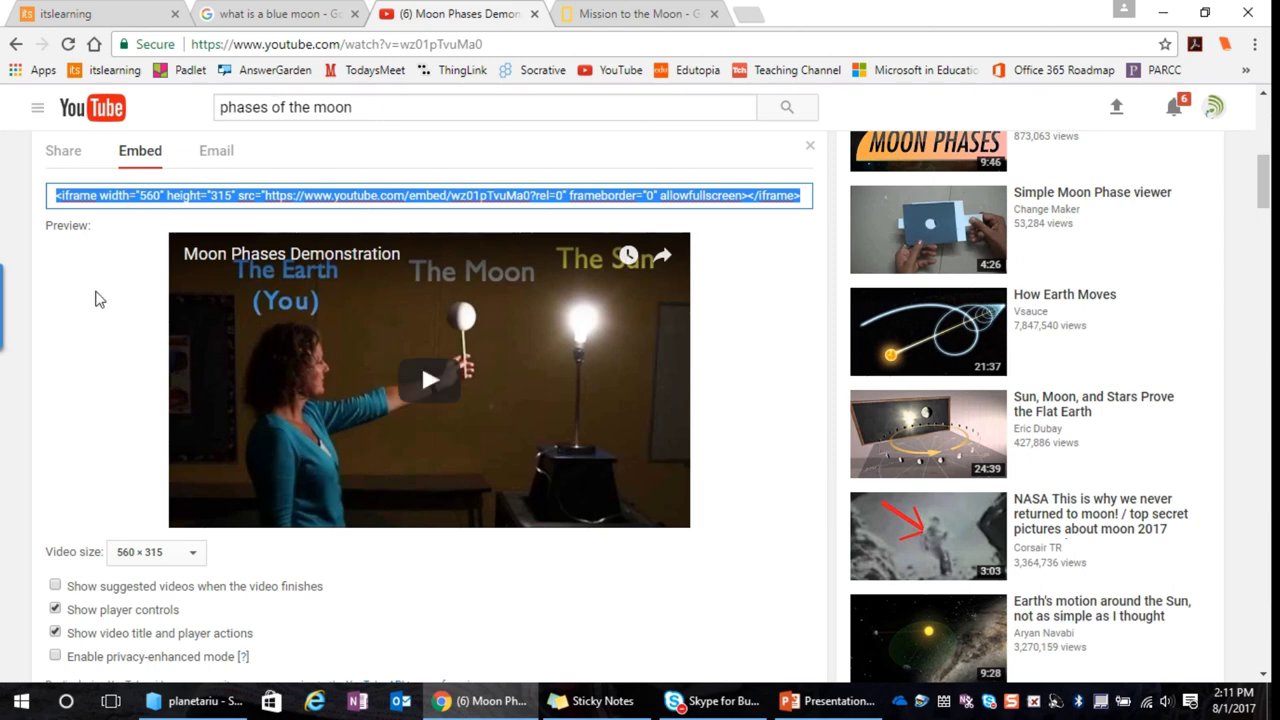
Copy the video's embed code and return to the unsaved rich content block in itslearning.
right_click(110, 196)
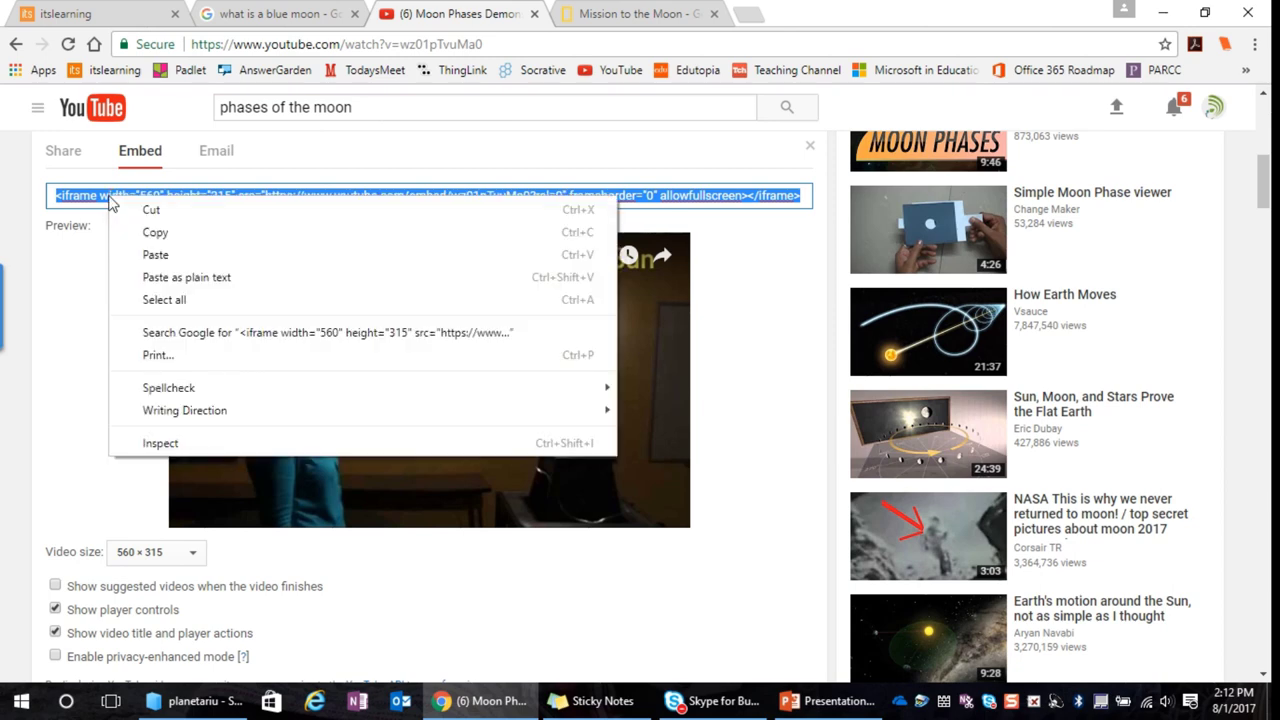
left_click(157, 236)
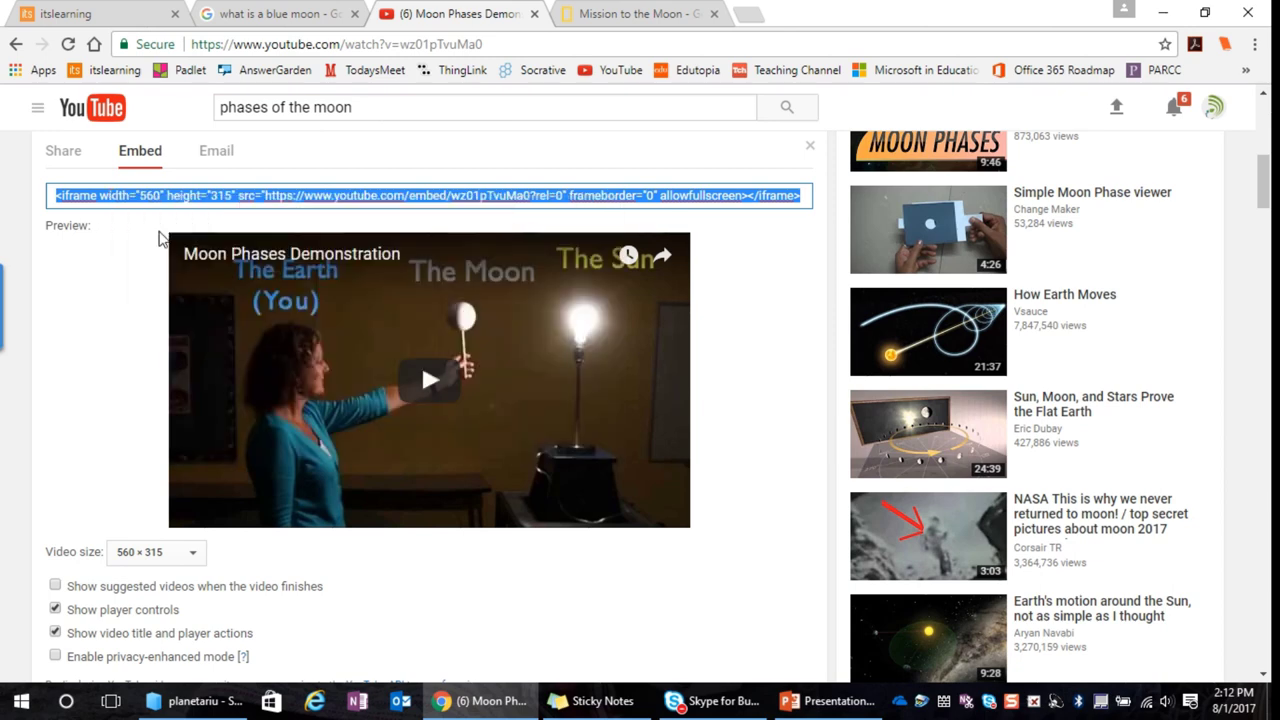
left_click(52, 14)
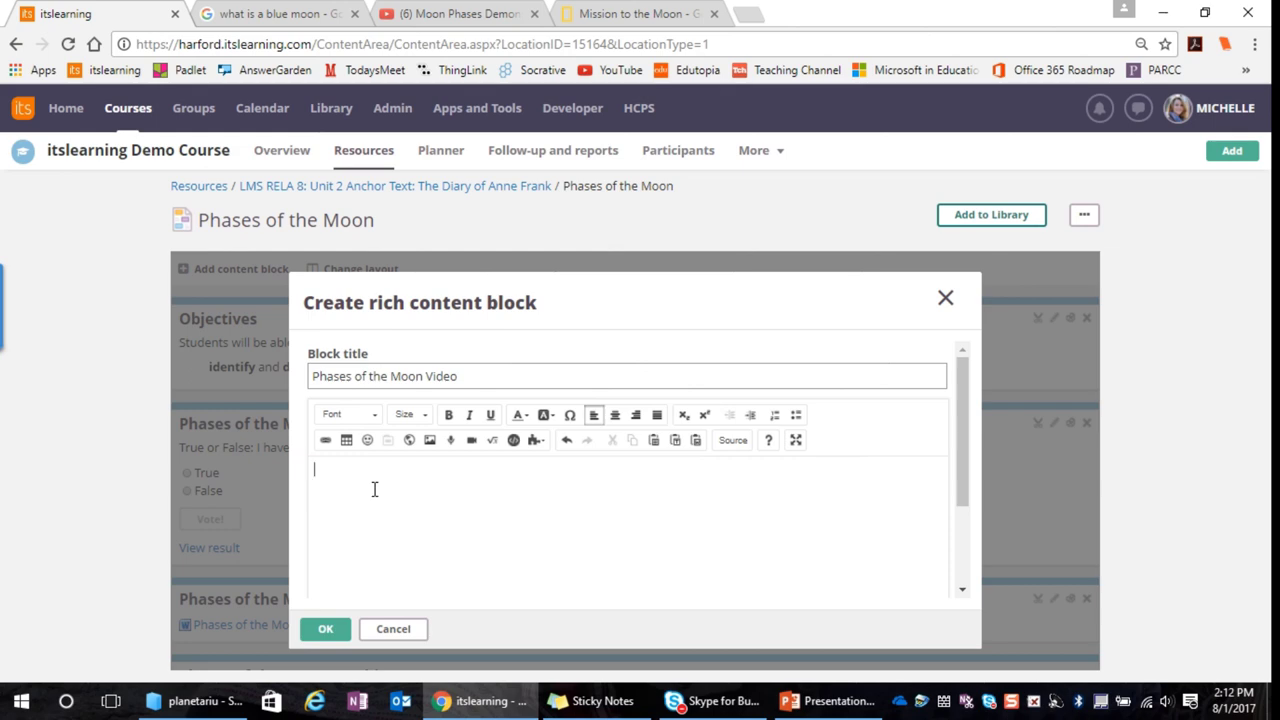
Embed the Moon Phases Demonstration video in the block body using the copied embed code, checking its preview before inserting.
left_click(513, 441)
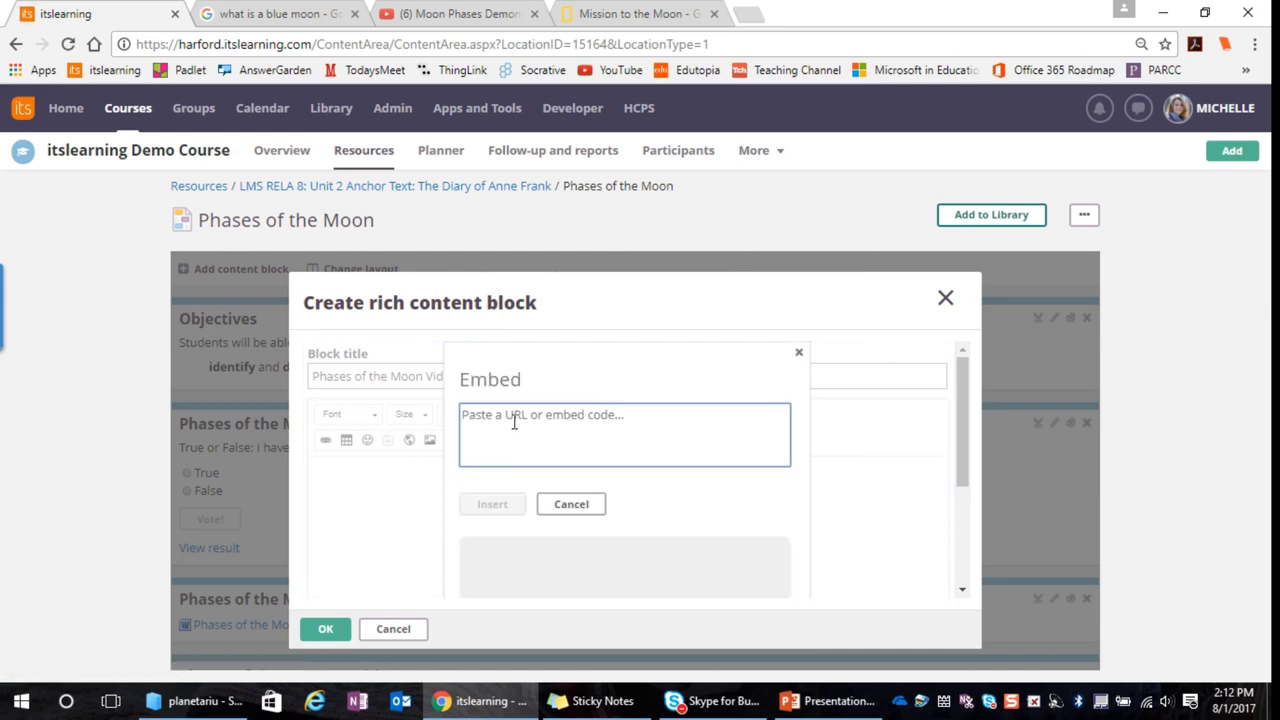
right_click(513, 419)
left_click(560, 535)
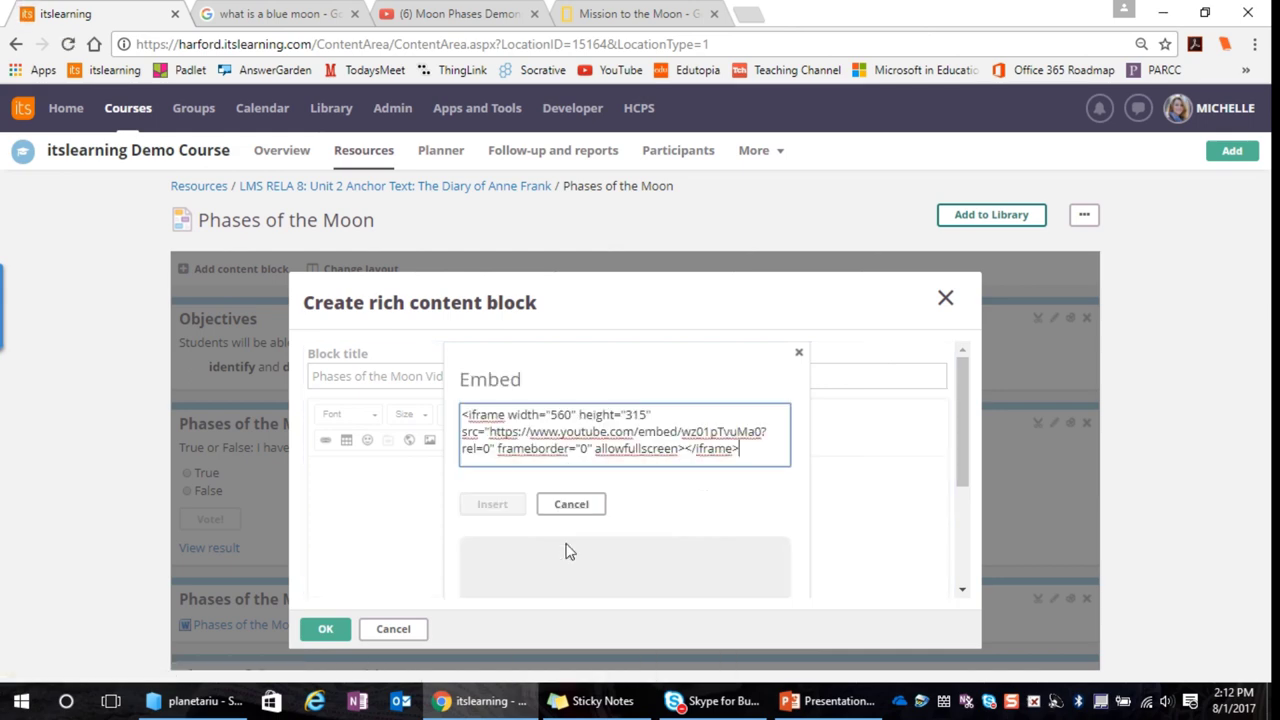
scroll(676, 511, "down", 1)
scroll(677, 511, "down", 3)
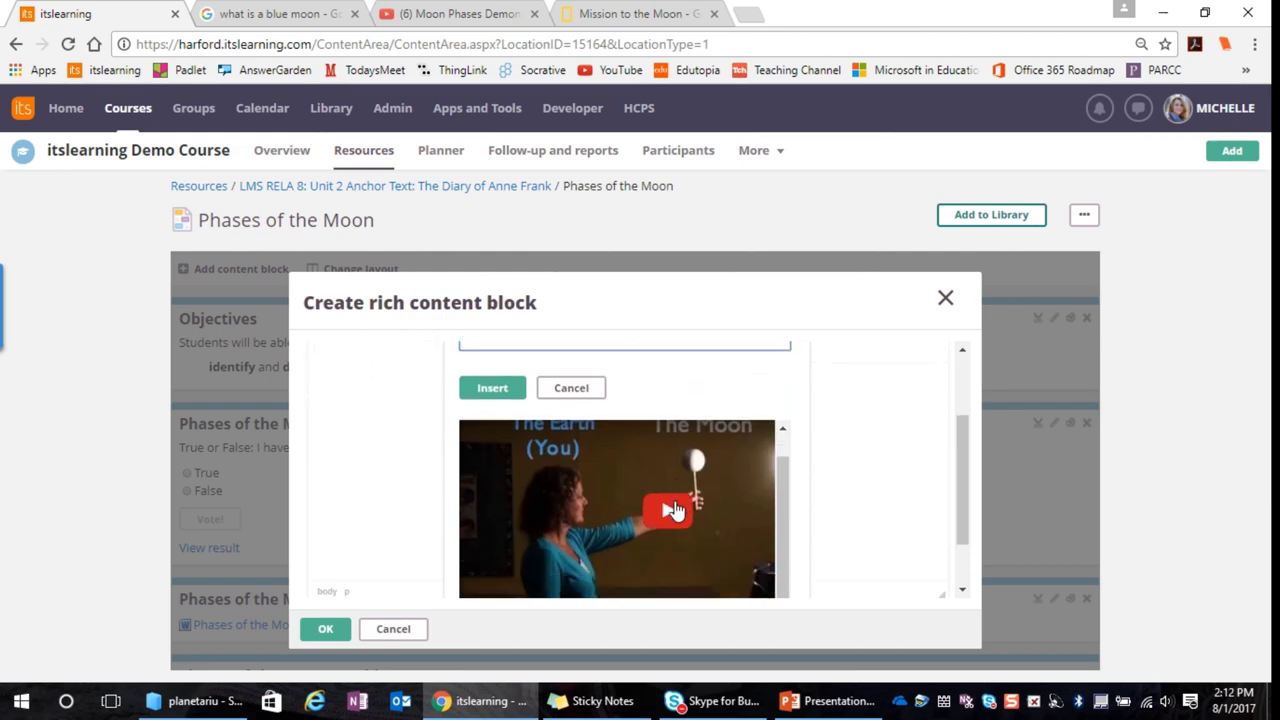
scroll(670, 514, "up", 3)
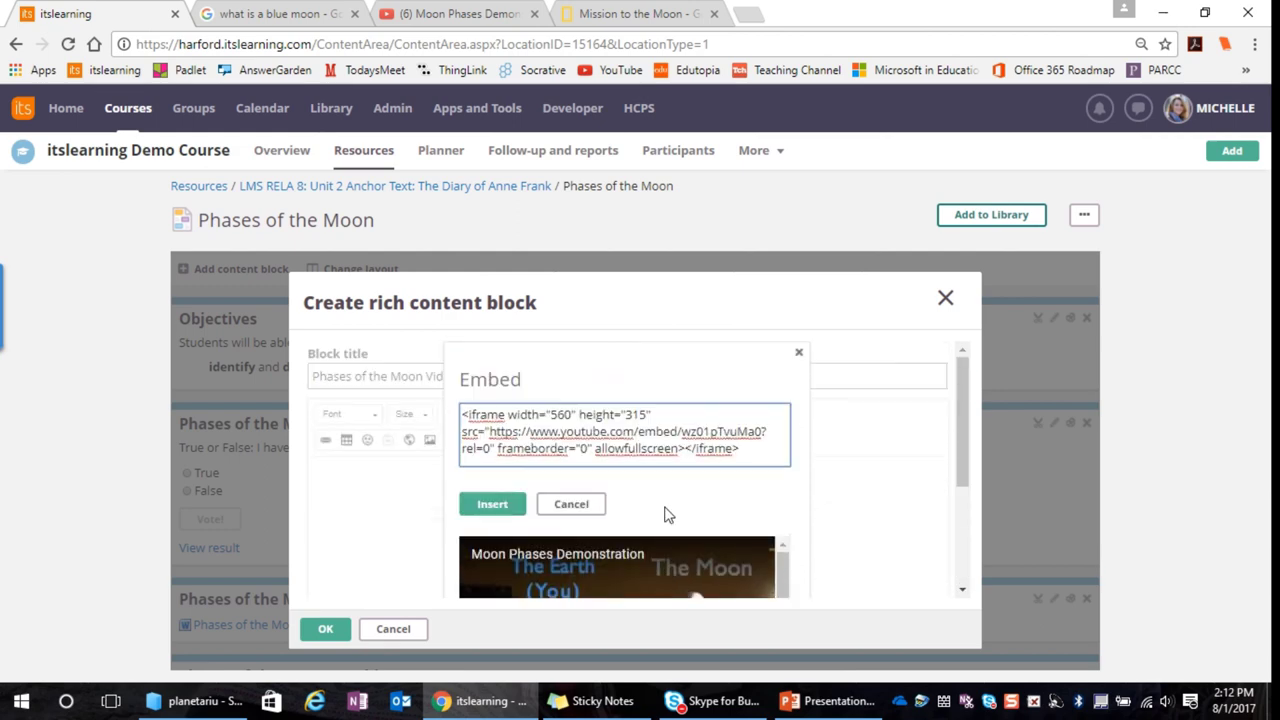
left_click(500, 504)
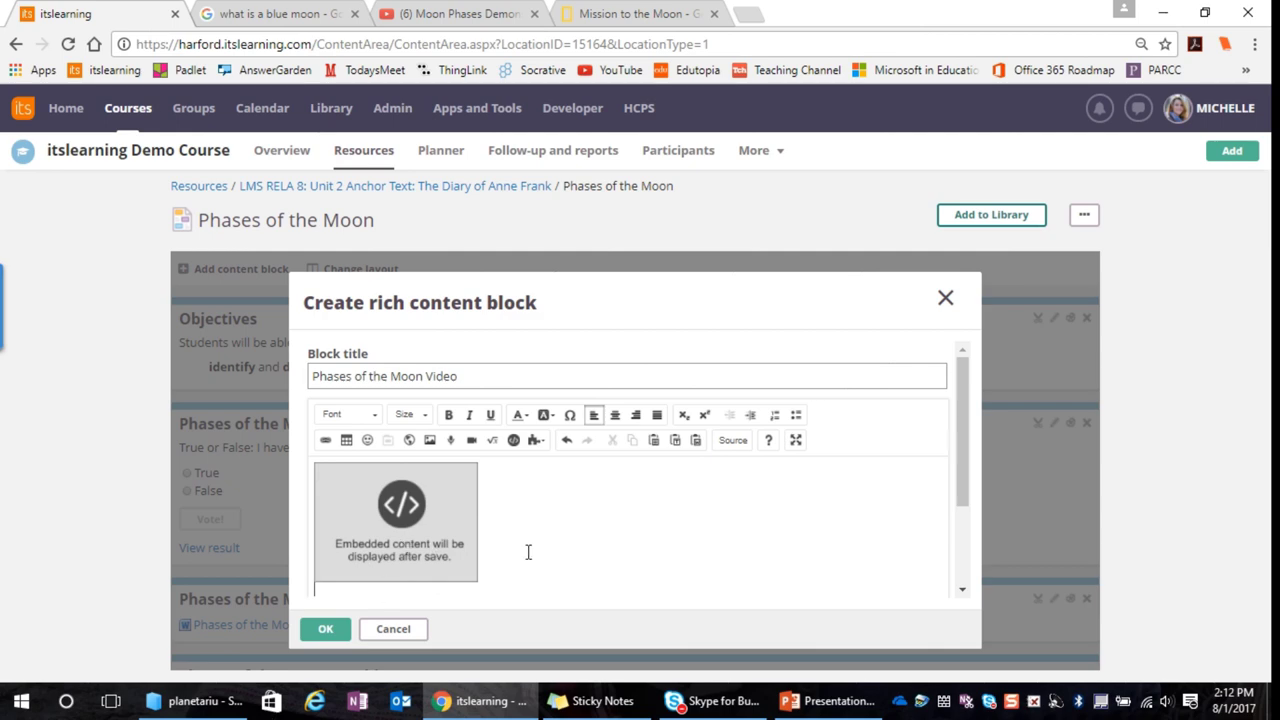
scroll(527, 546, "down", 1)
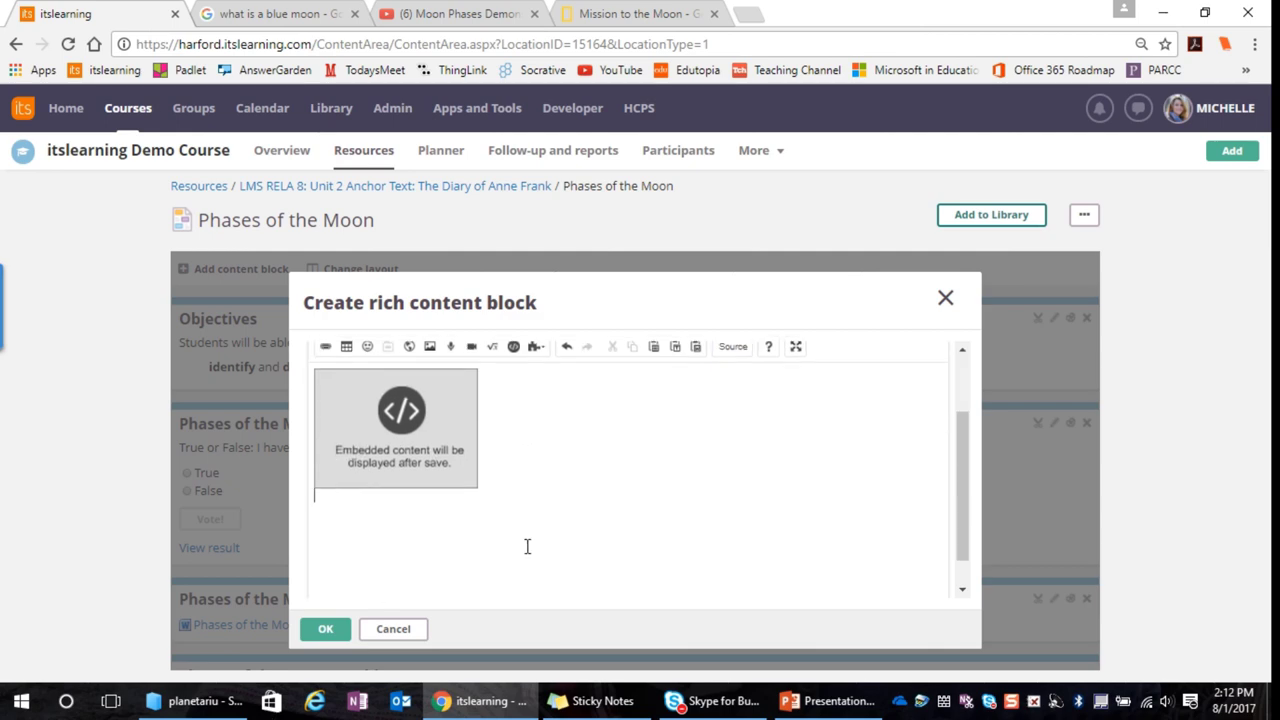
scroll(522, 545, "up", 1)
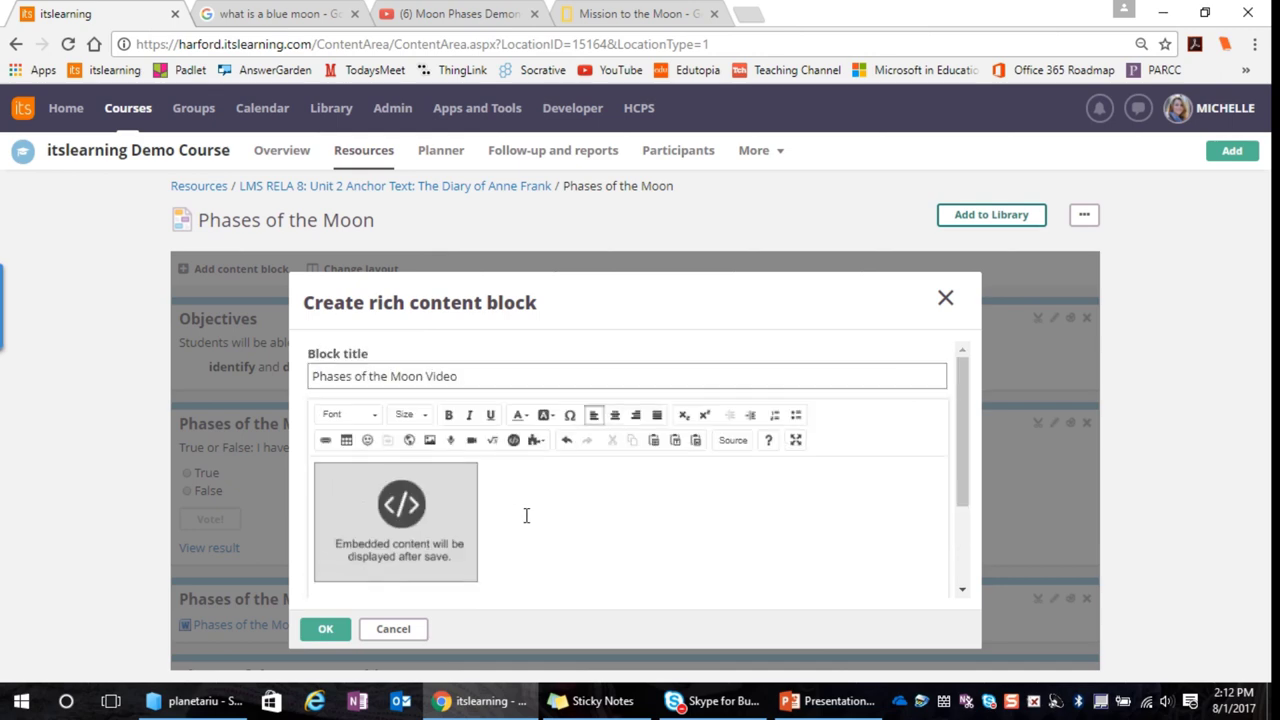
Add the copied YouTube embed code beneath the existing embed in the block's HTML source, and save the rich content block.
left_click(744, 446)
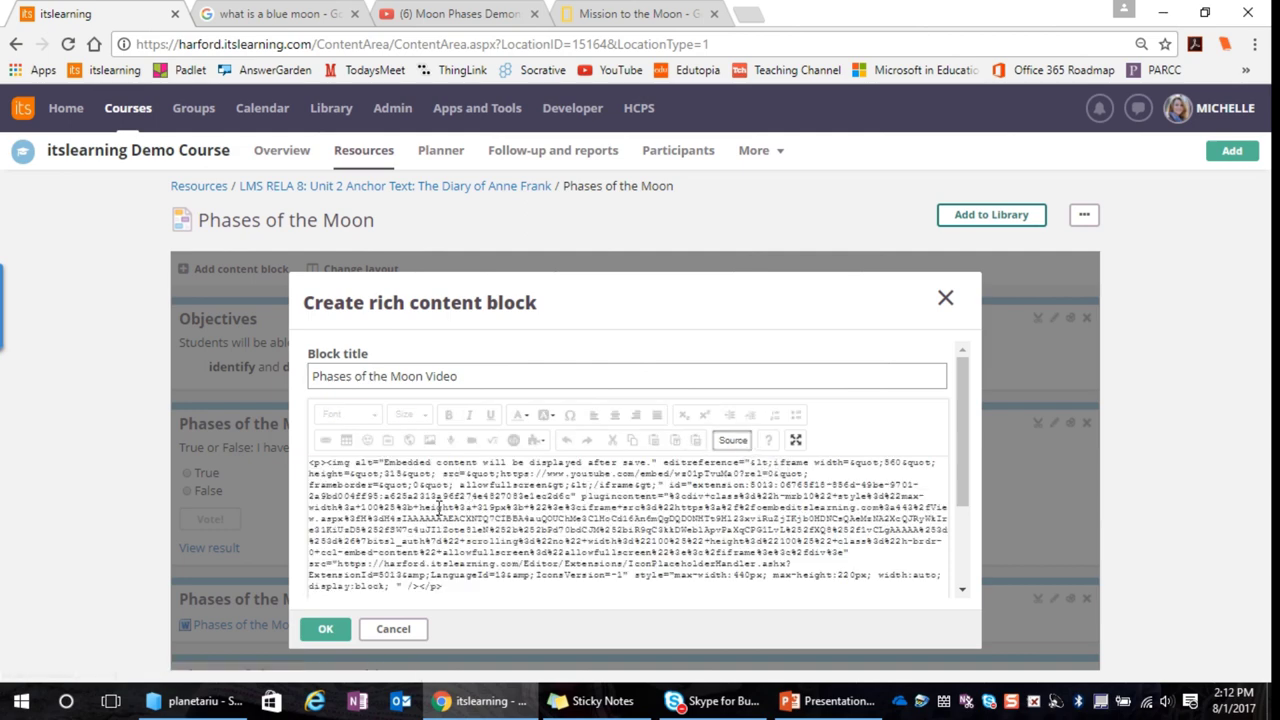
left_click(726, 448)
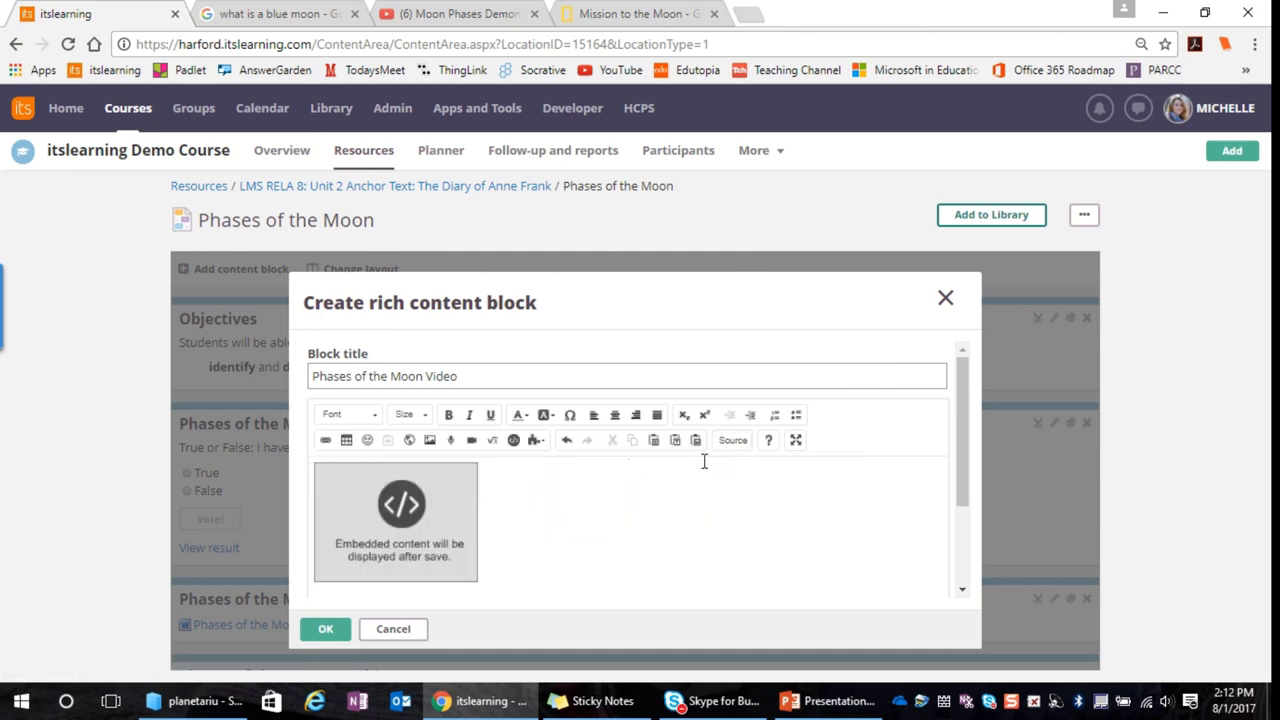
left_click(735, 442)
scroll(500, 540, "down", 5)
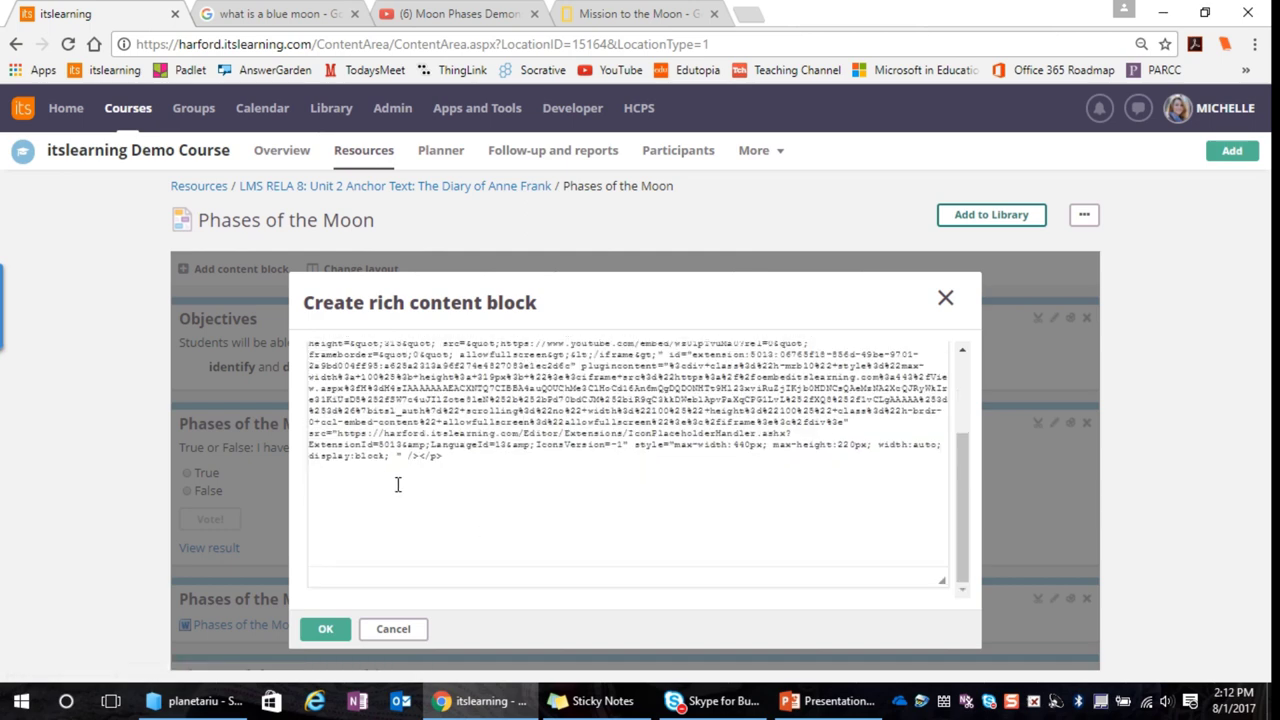
left_click(323, 486)
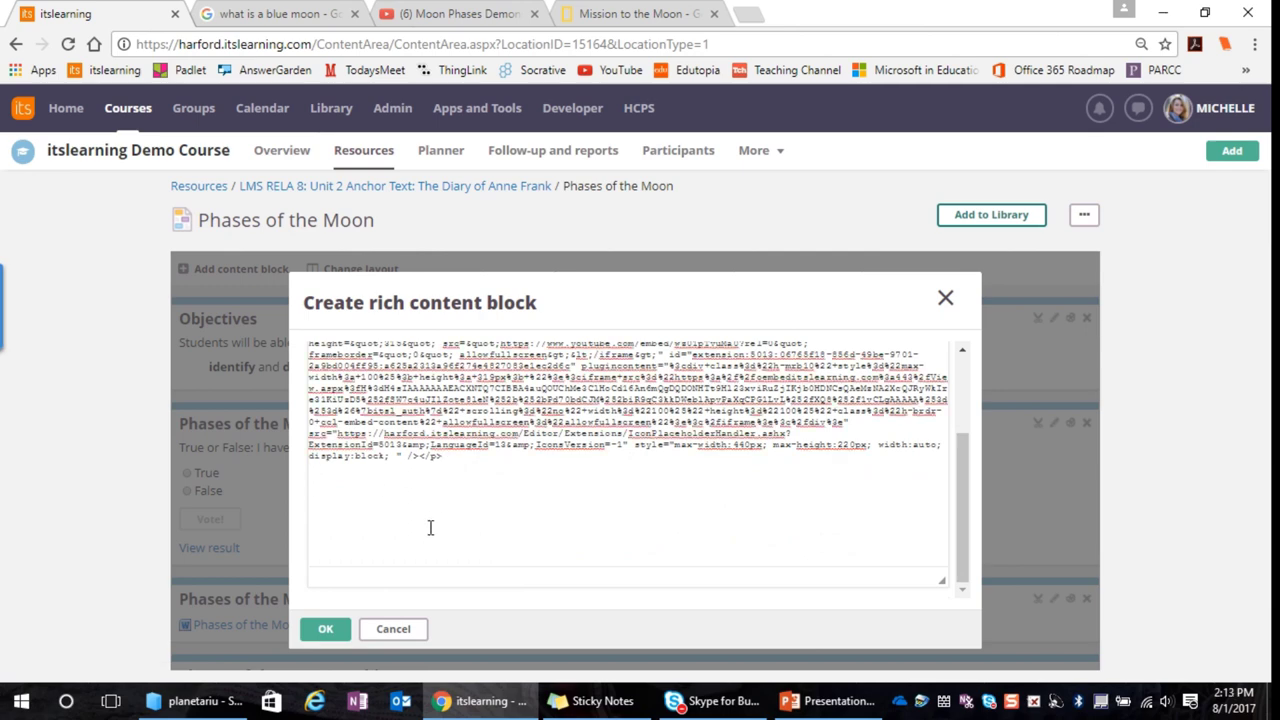
right_click(318, 475)
left_click(360, 331)
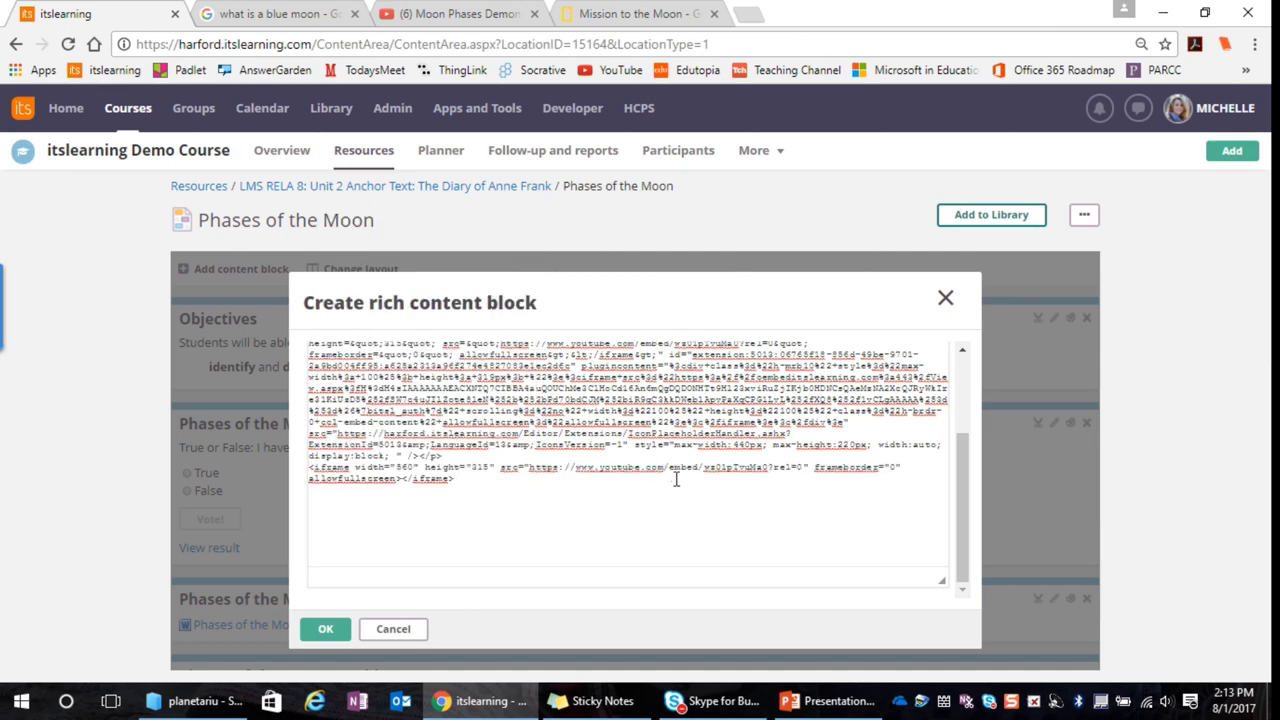
scroll(472, 545, "up", 5)
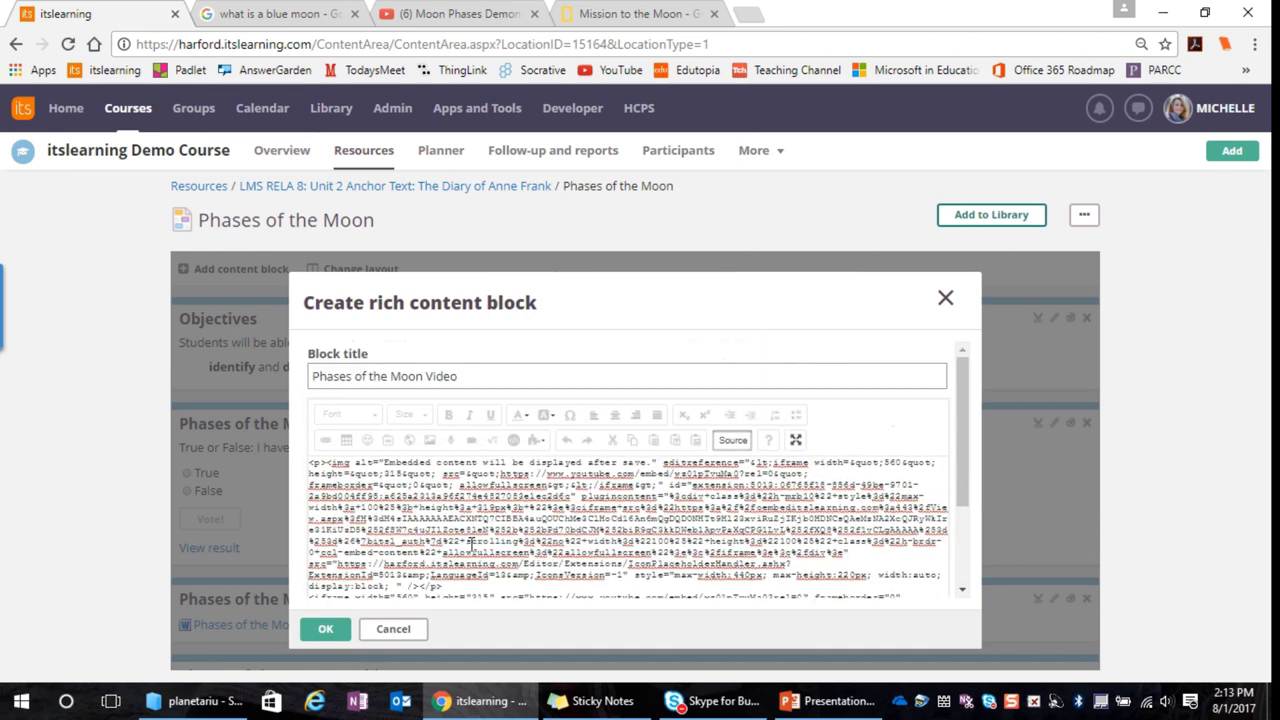
left_click(738, 444)
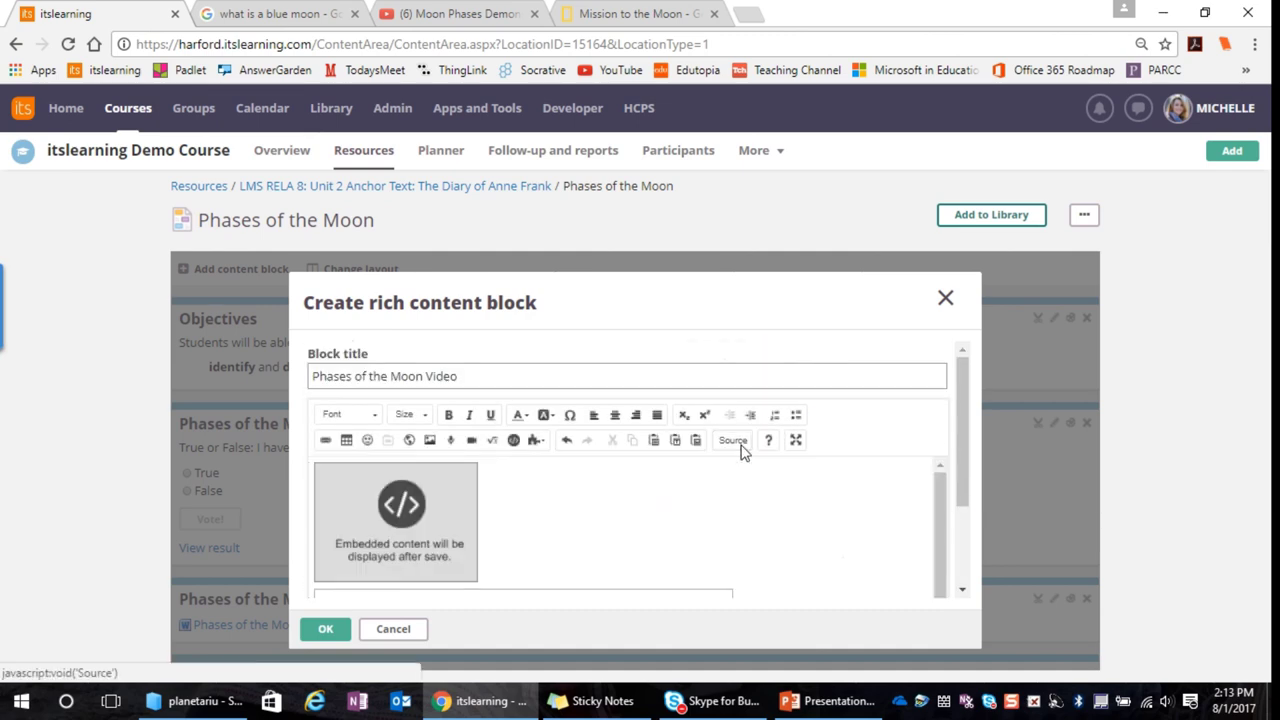
left_click(318, 628)
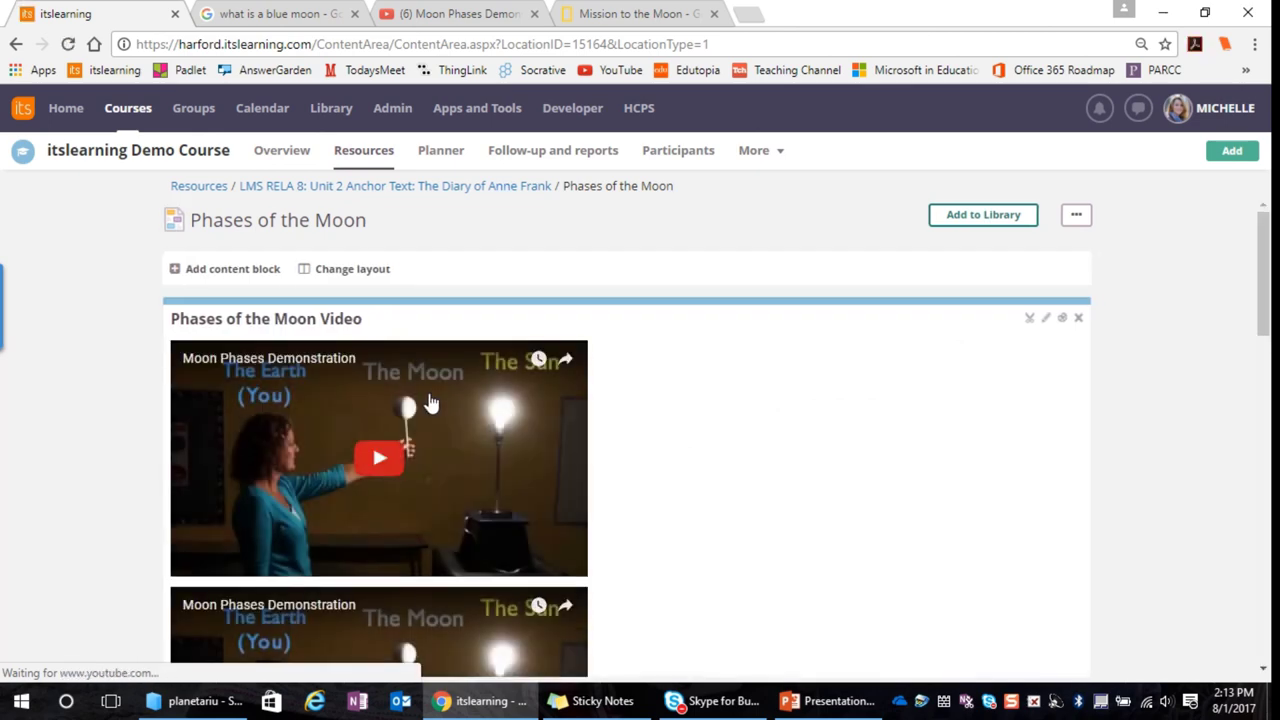
Reopen the Phases of the Moon Video block for editing and center the first embedded video placeholder.
scroll(523, 537, "down", 2)
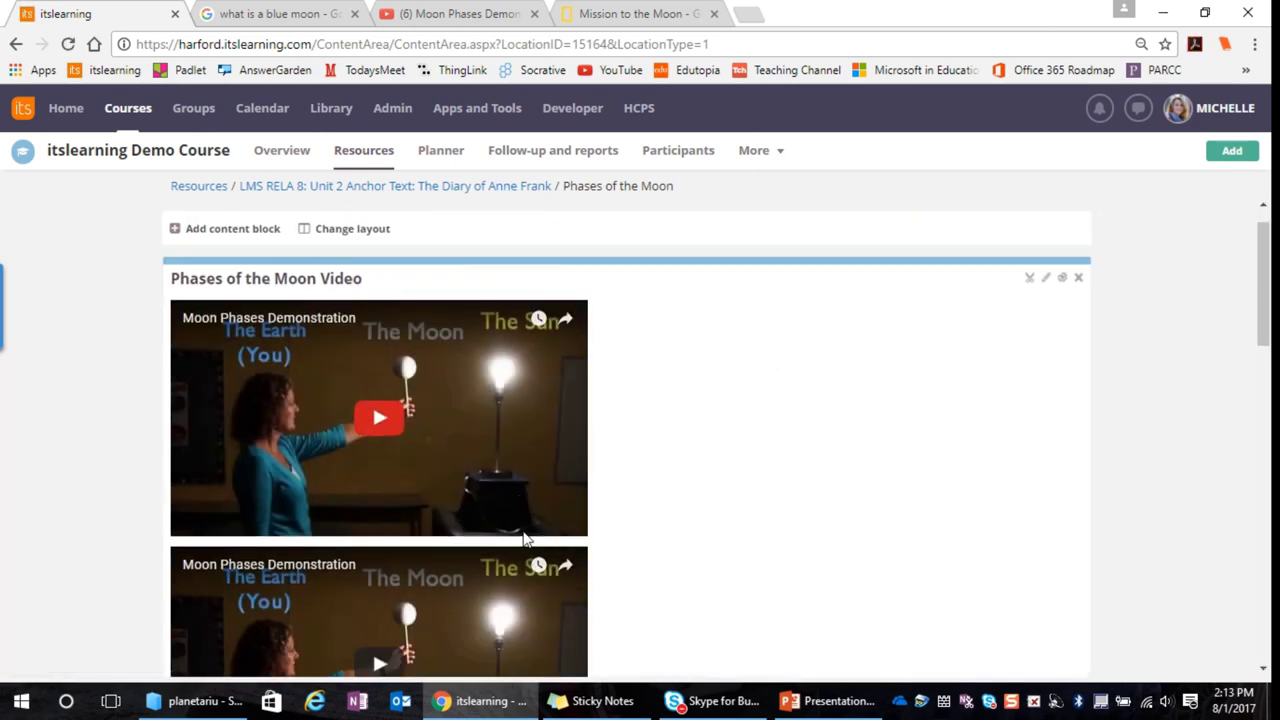
scroll(515, 555, "up", 2)
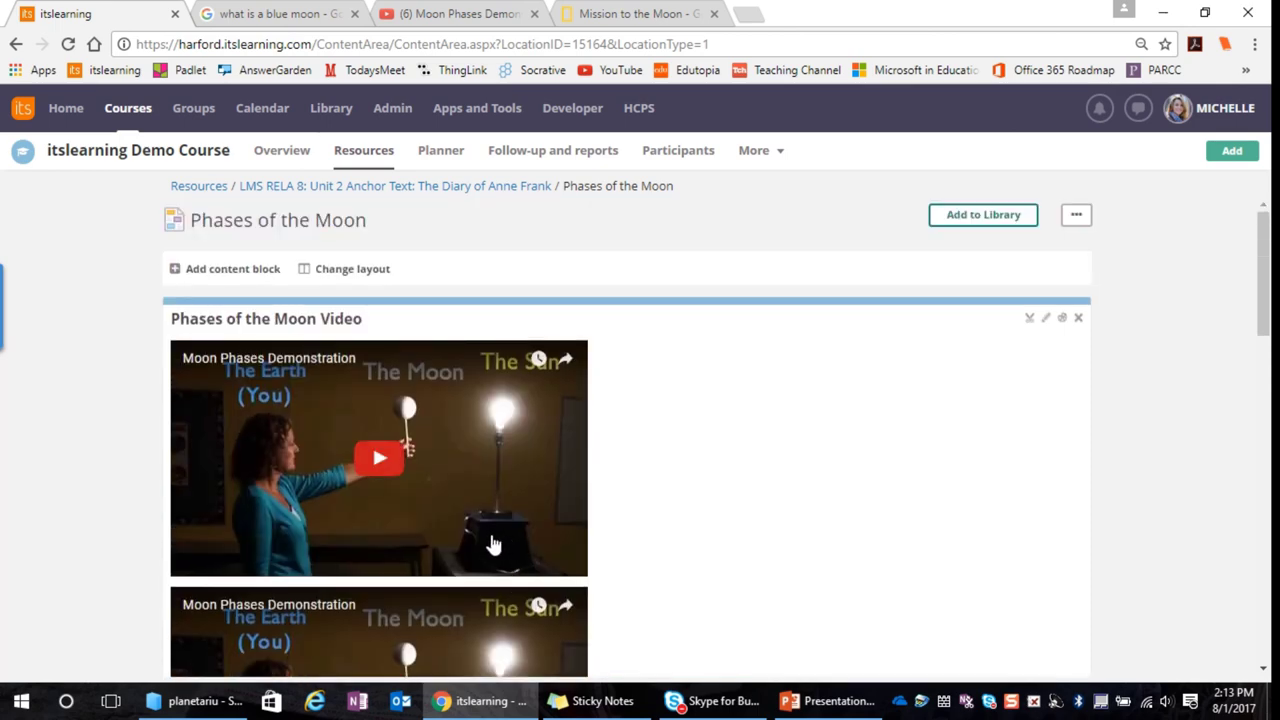
scroll(493, 545, "down", 1)
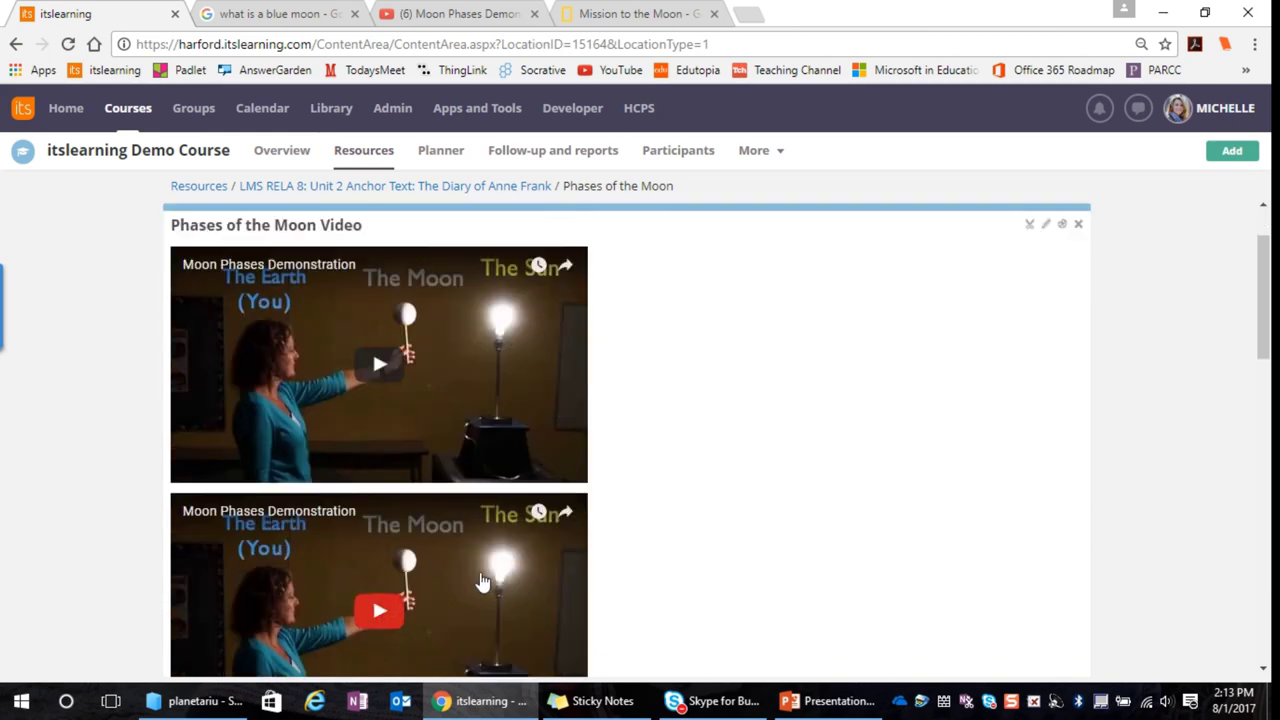
left_click(1048, 230)
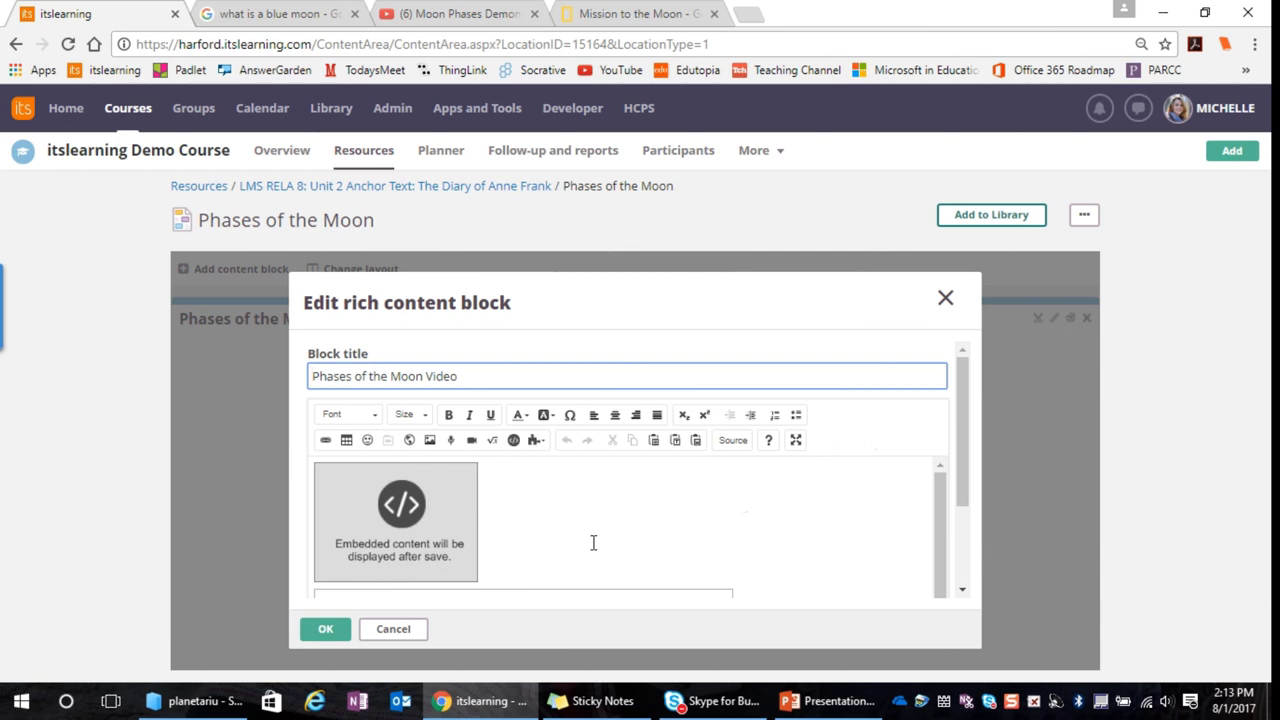
scroll(595, 540, "down", 2)
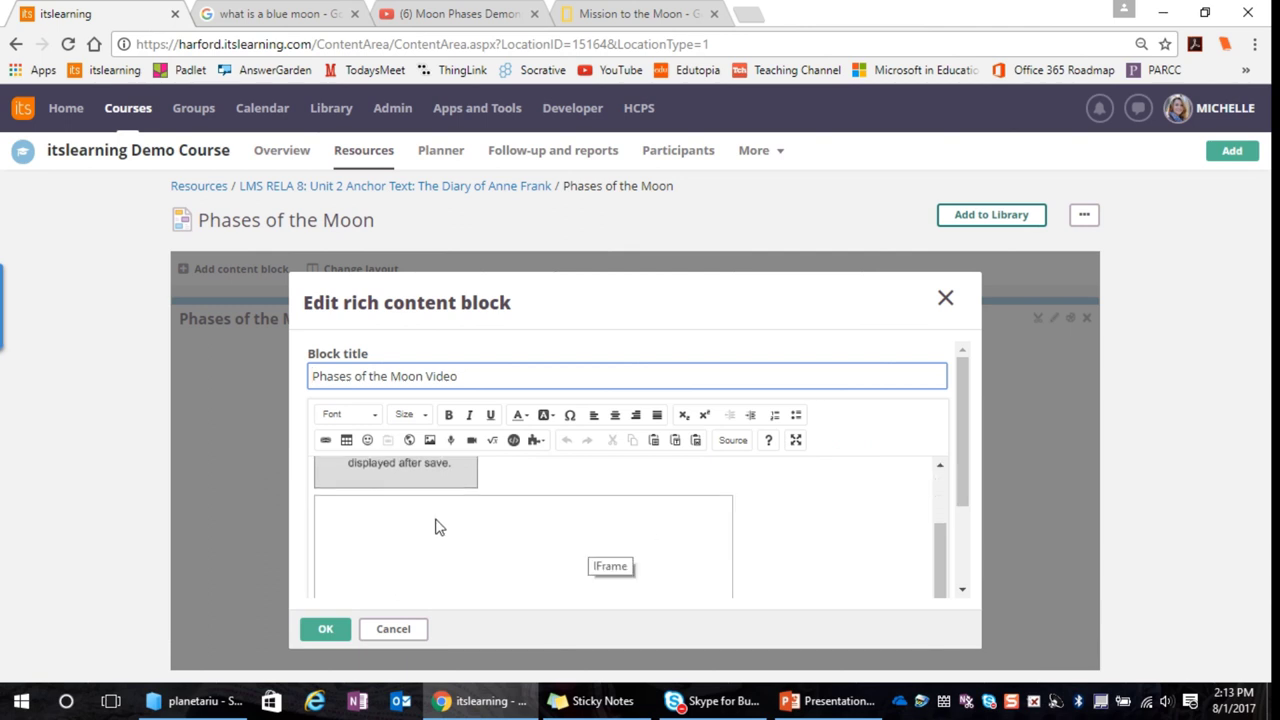
scroll(435, 536, "up", 2)
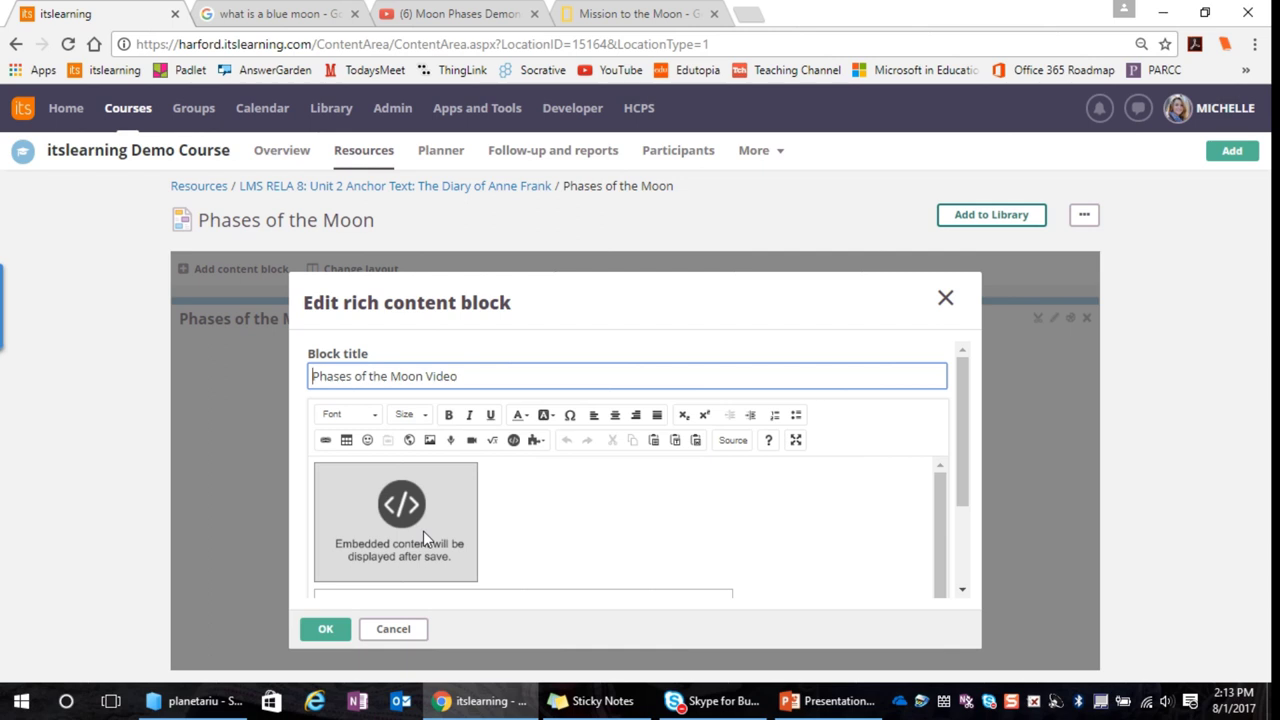
left_click(422, 531)
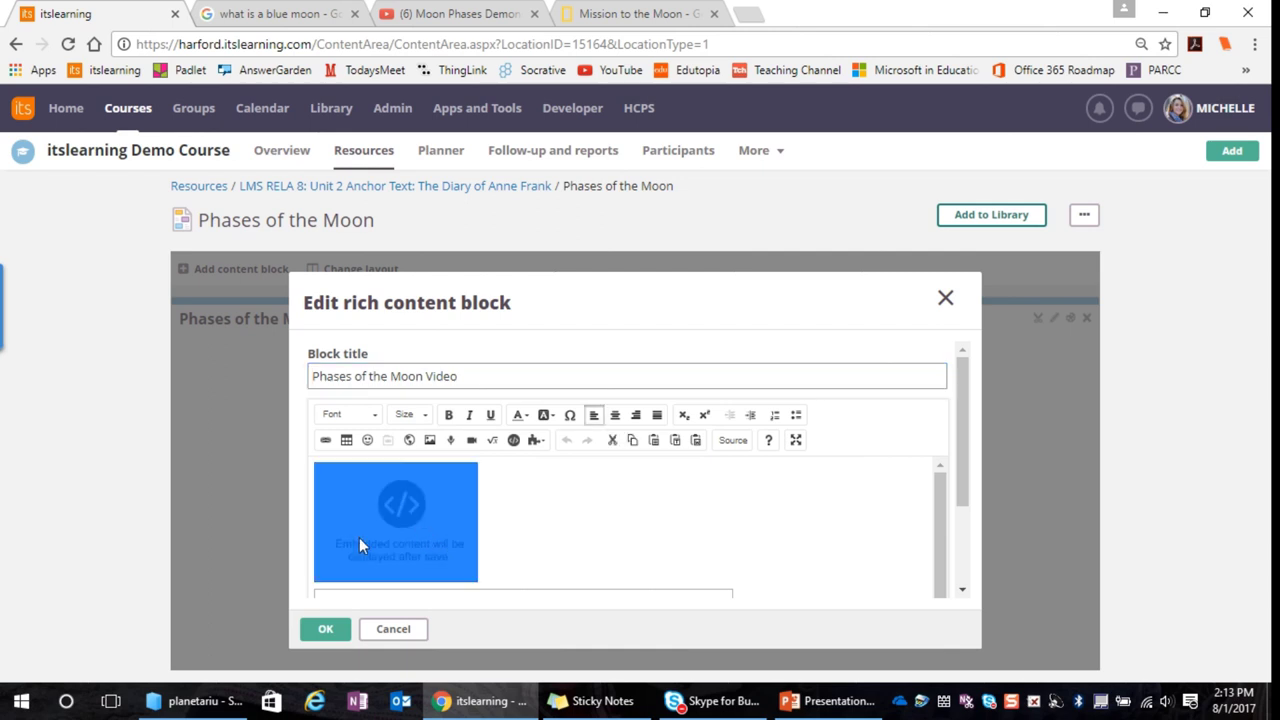
left_click(616, 418)
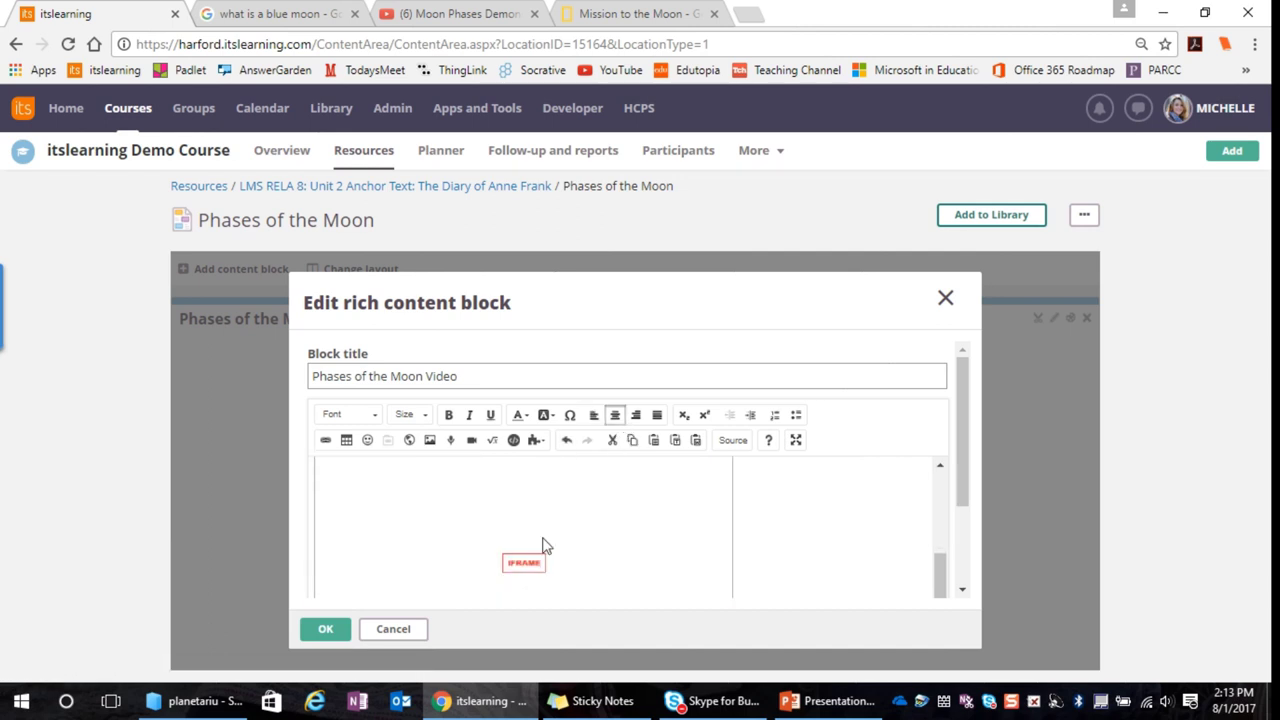
Center the second embedded video, shown as an iframe, and save the edited block.
left_click(542, 541)
left_click_drag(542, 545, 417, 545)
left_click(615, 415)
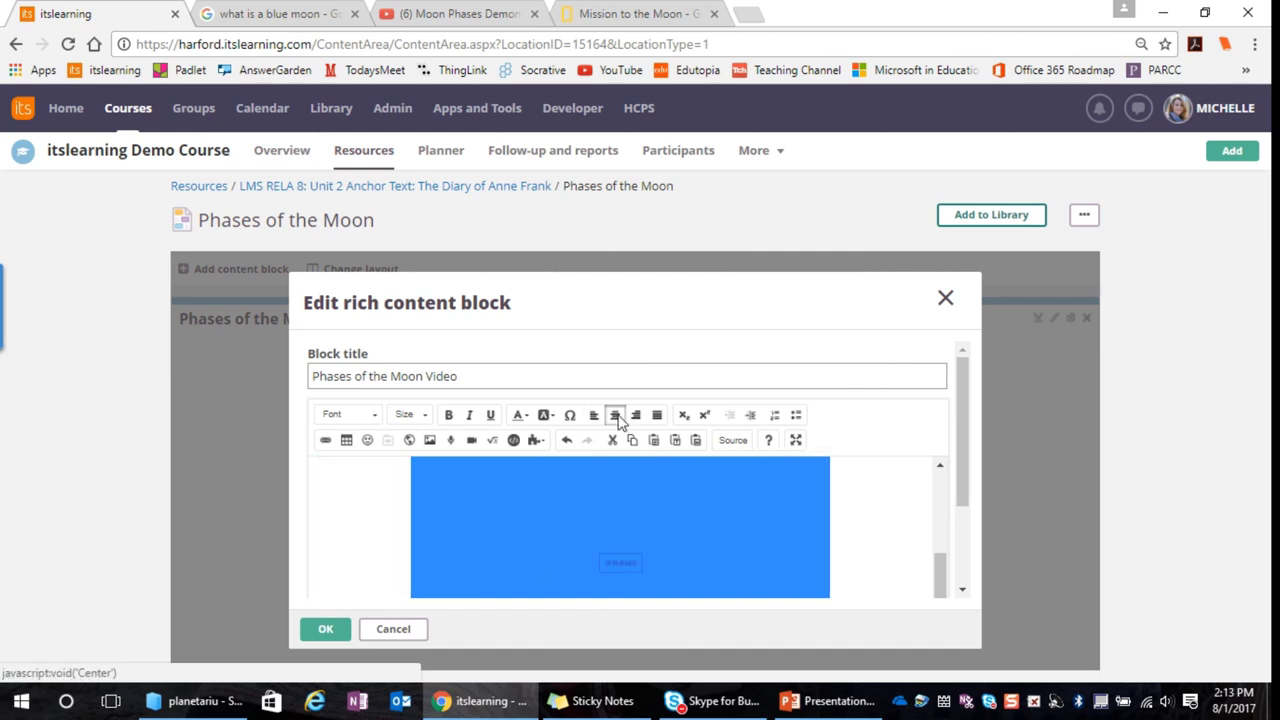
left_click(327, 630)
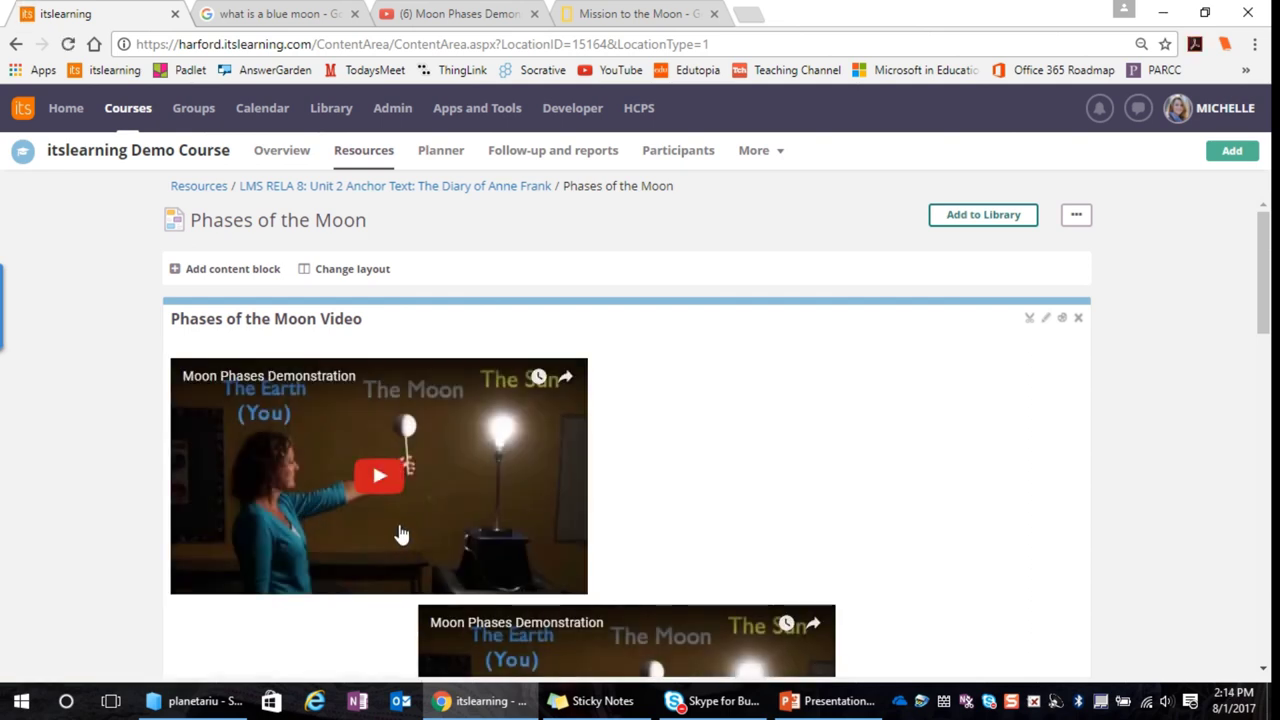
Reduce the browser zoom to 50% to fit more of the page's content blocks on screen.
scroll(400, 531, "down", 2)
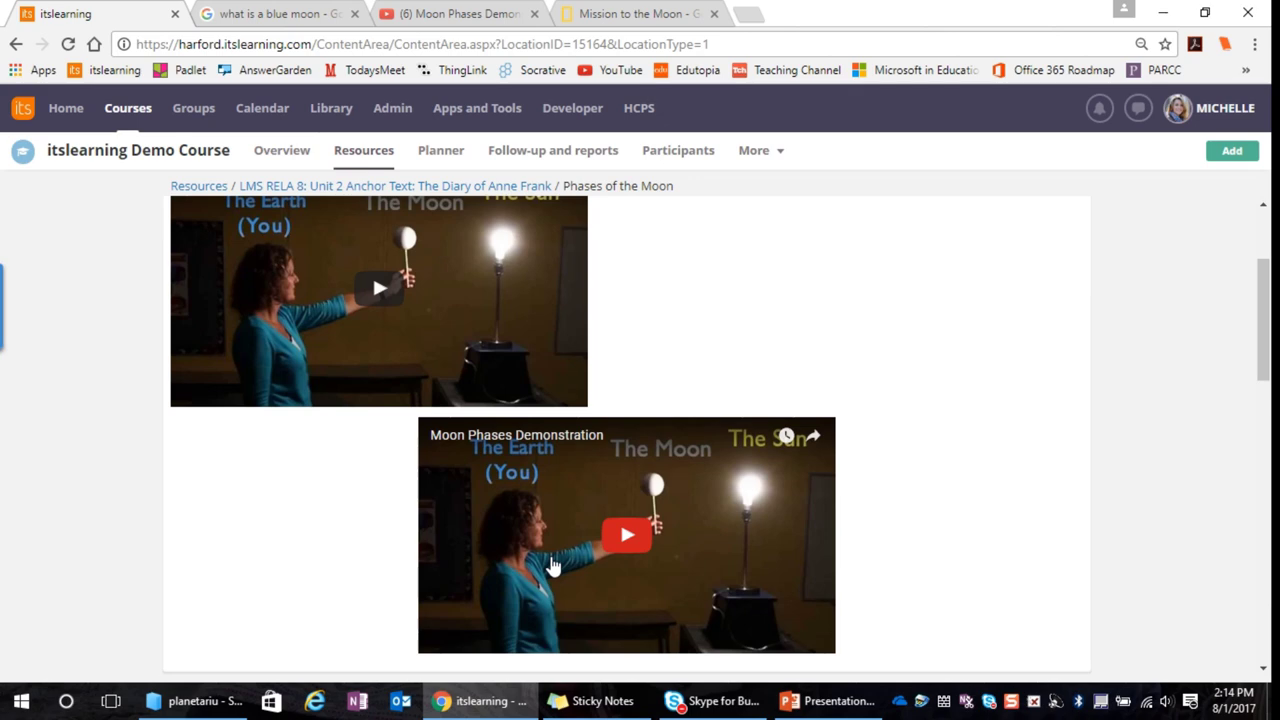
scroll(560, 564, "up", 3)
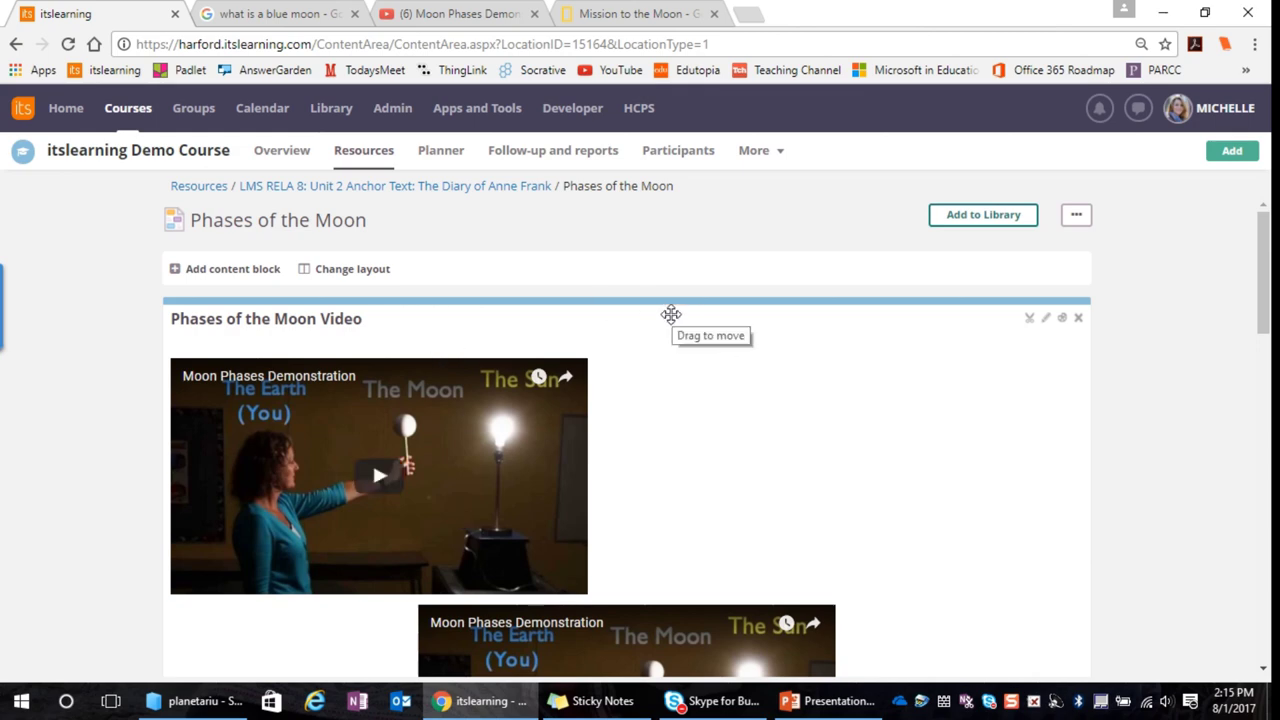
mouse_move(670, 315)
left_mouse_down()
mouse_move(689, 517)
mouse_move(669, 327)
left_mouse_up()
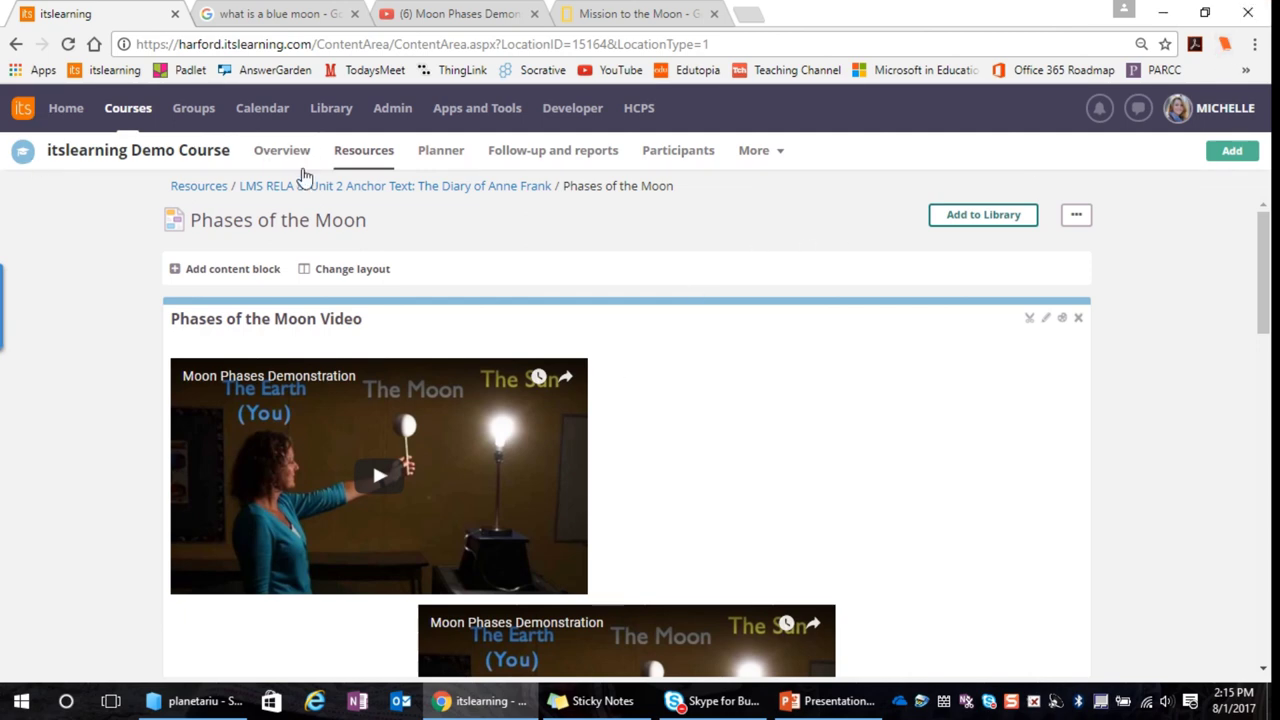
left_click(1254, 44)
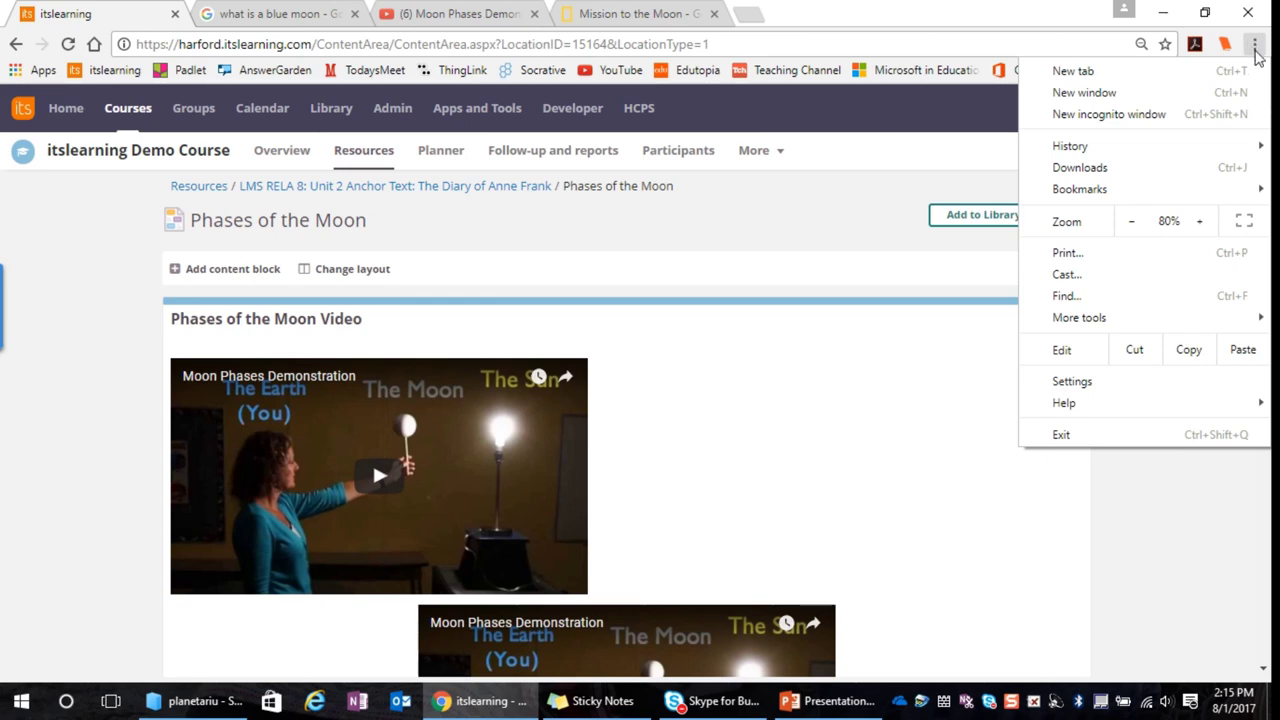
left_click(1132, 224)
left_click(1132, 224)
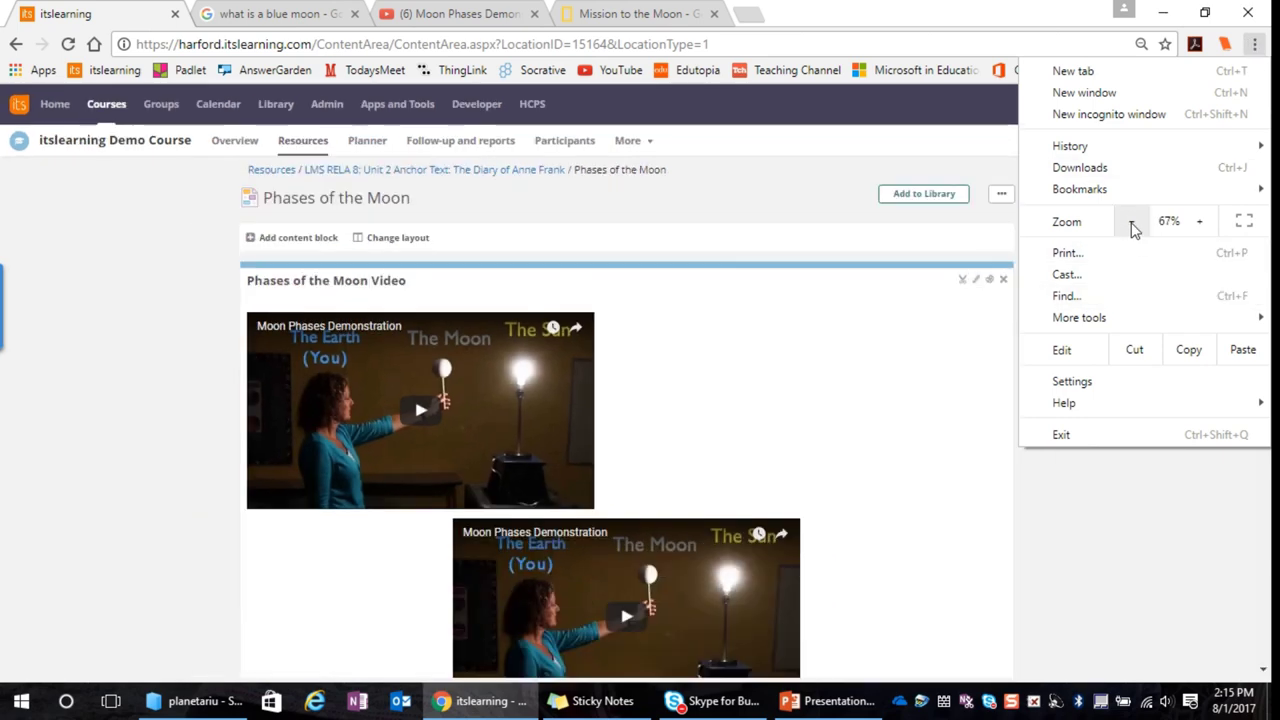
left_click(1132, 224)
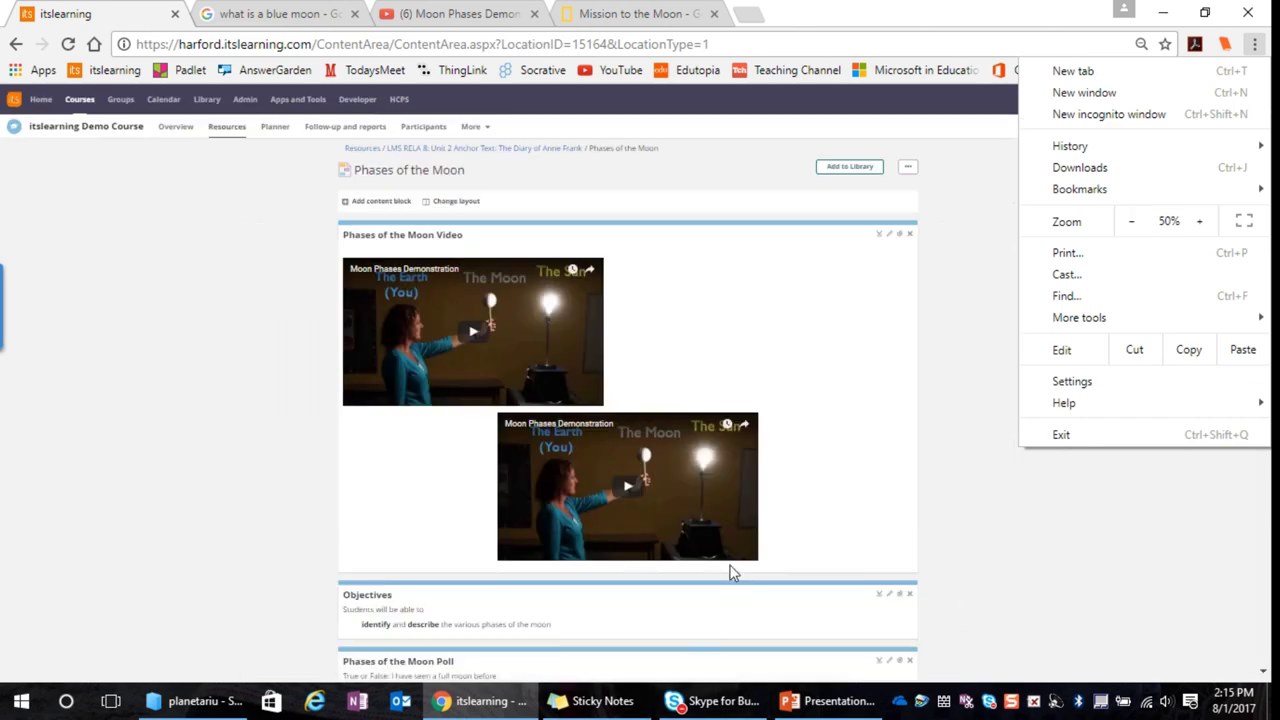
left_click(730, 573)
scroll(728, 575, "down", 5)
scroll(720, 577, "up", 5)
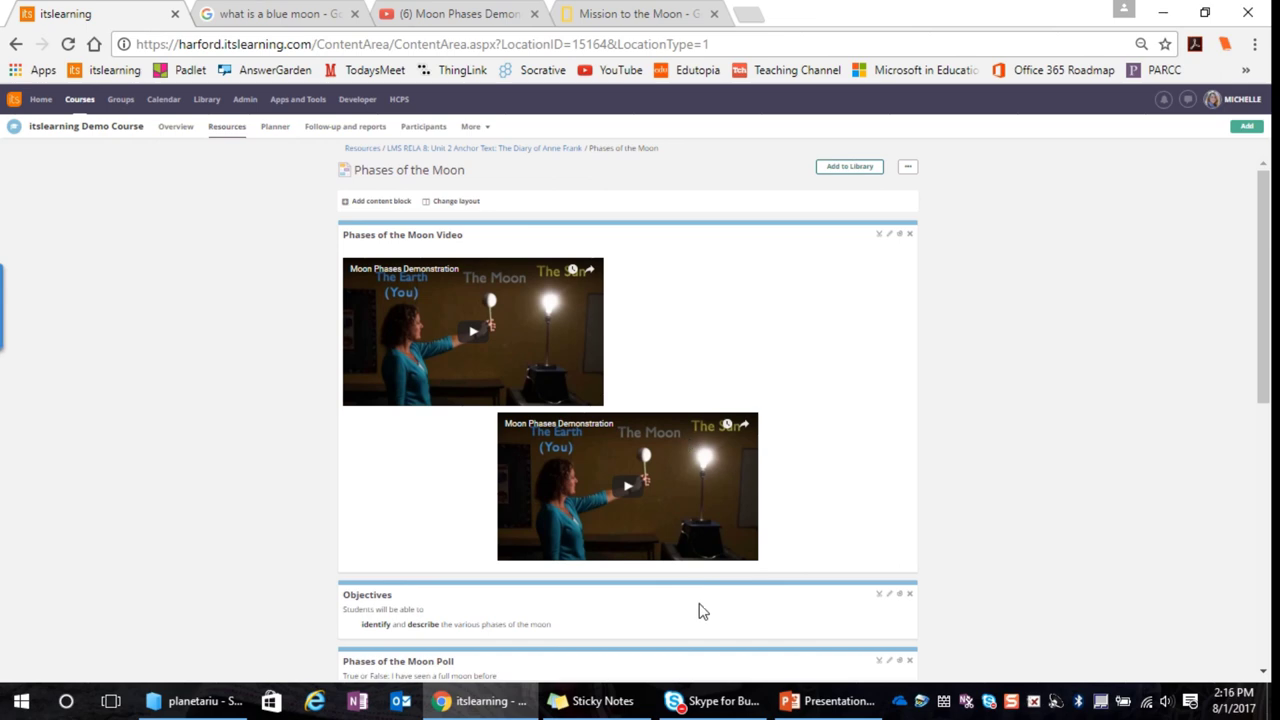
Move the Objectives, Phases of the Moon Poll and Phases of the Moon Worksheet blocks above the Phases of the Moon Video block.
left_click_drag(700, 611, 709, 343)
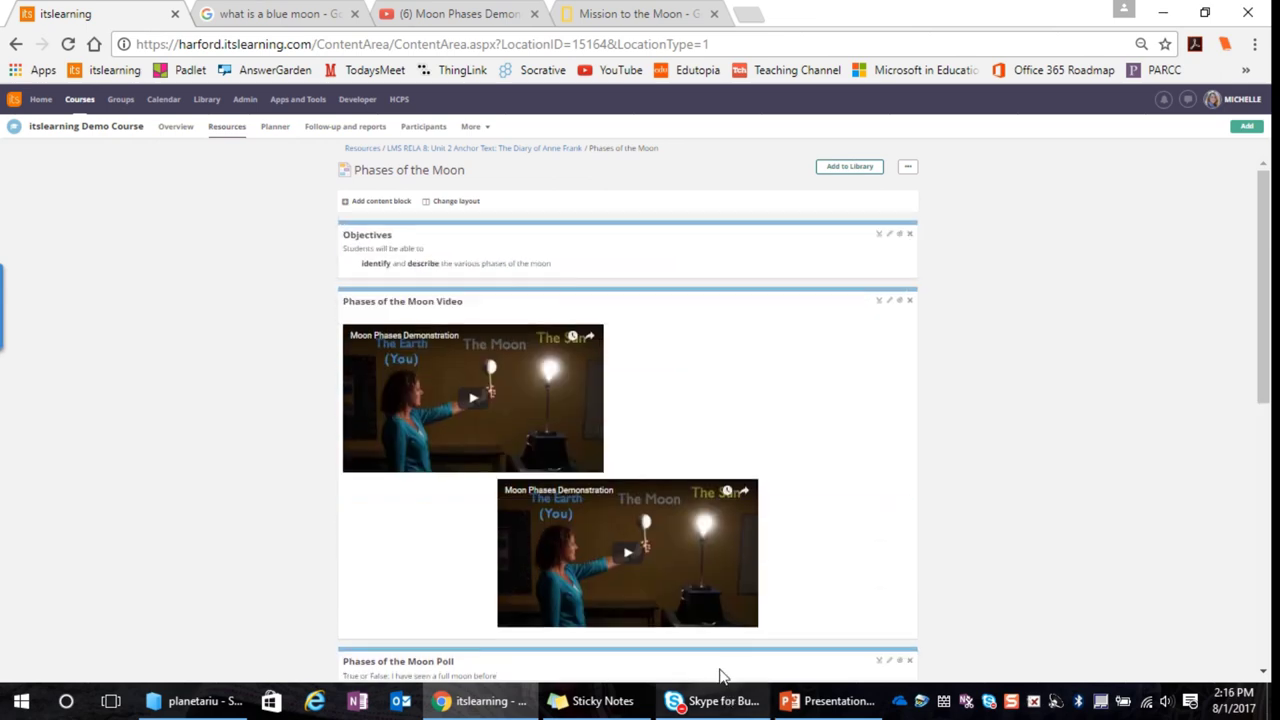
left_click_drag(720, 676, 736, 302)
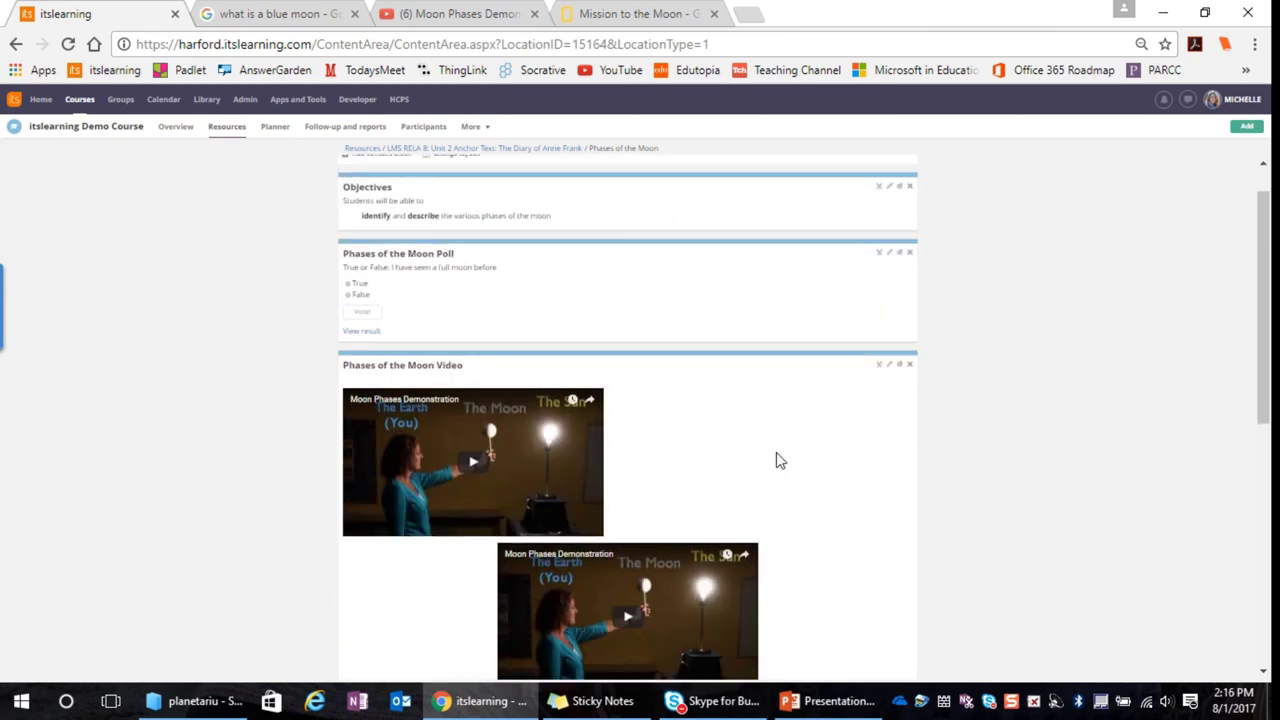
scroll(777, 455, "down", 3)
scroll(765, 540, "up", 1)
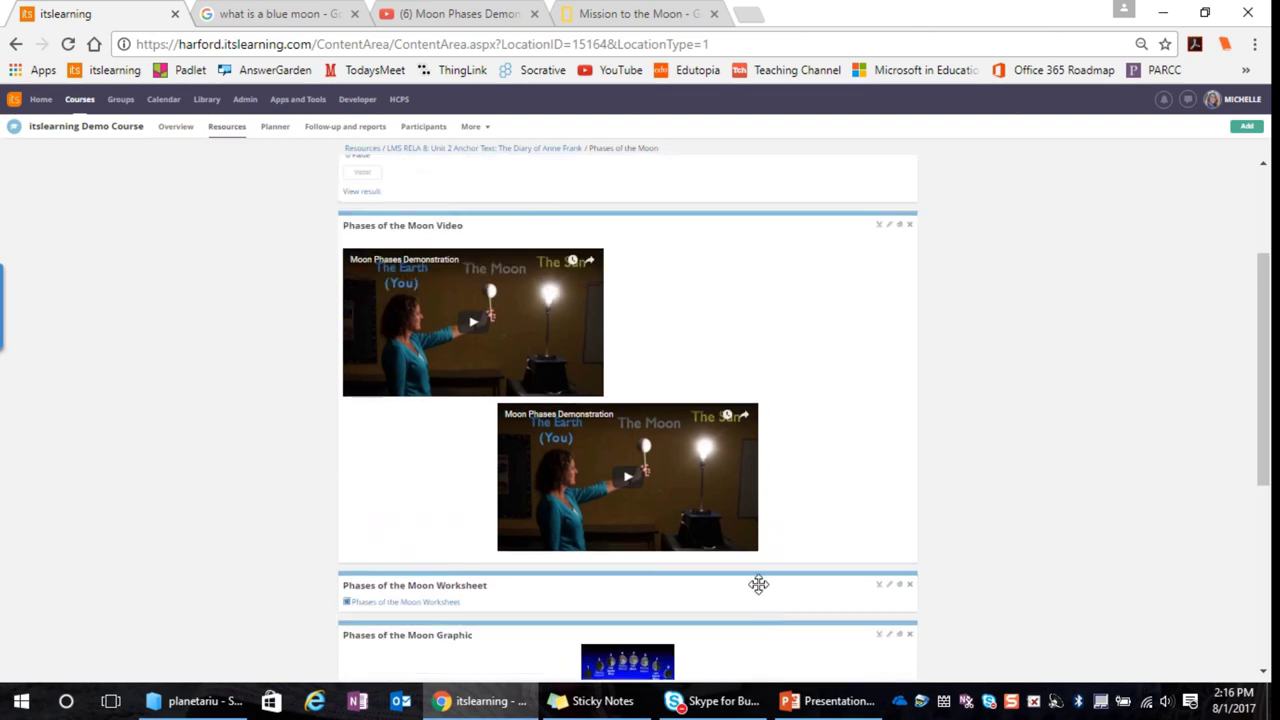
left_click_drag(758, 585, 760, 492)
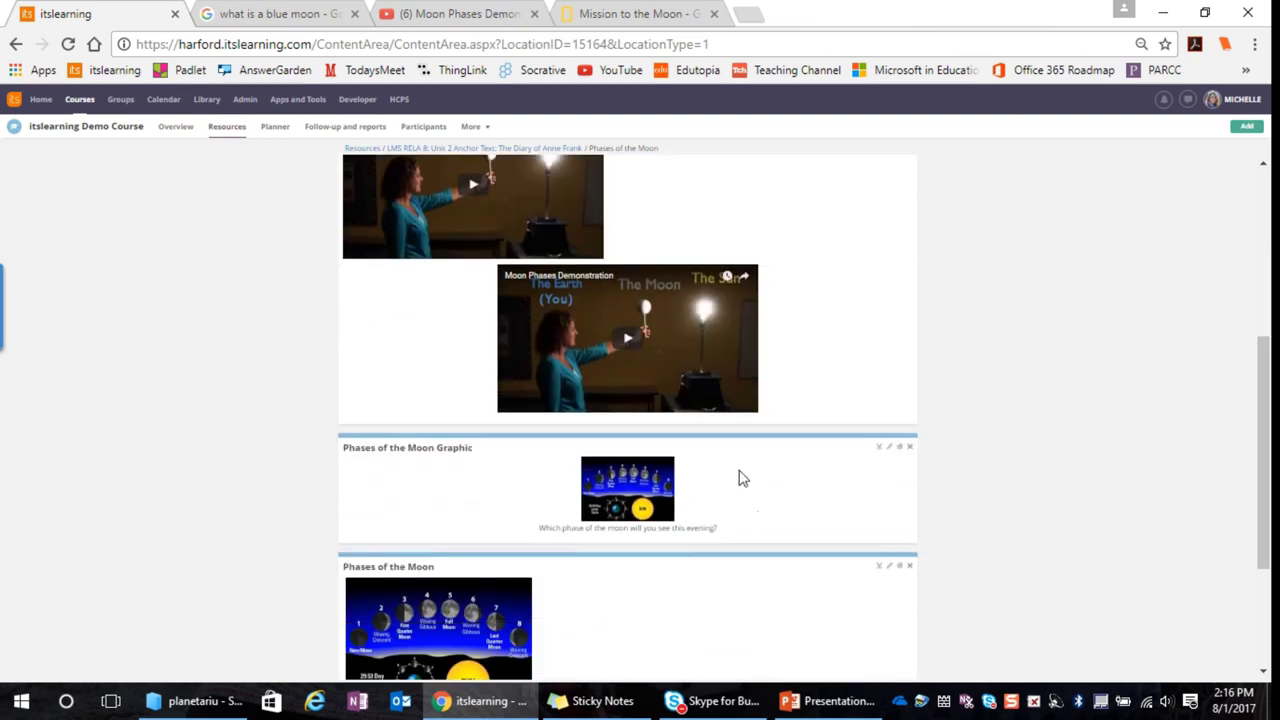
Move the Phases of the Moon Graphic and Phases of the Moon blocks above the Phases of the Moon Video block.
scroll(755, 480, "up", 1)
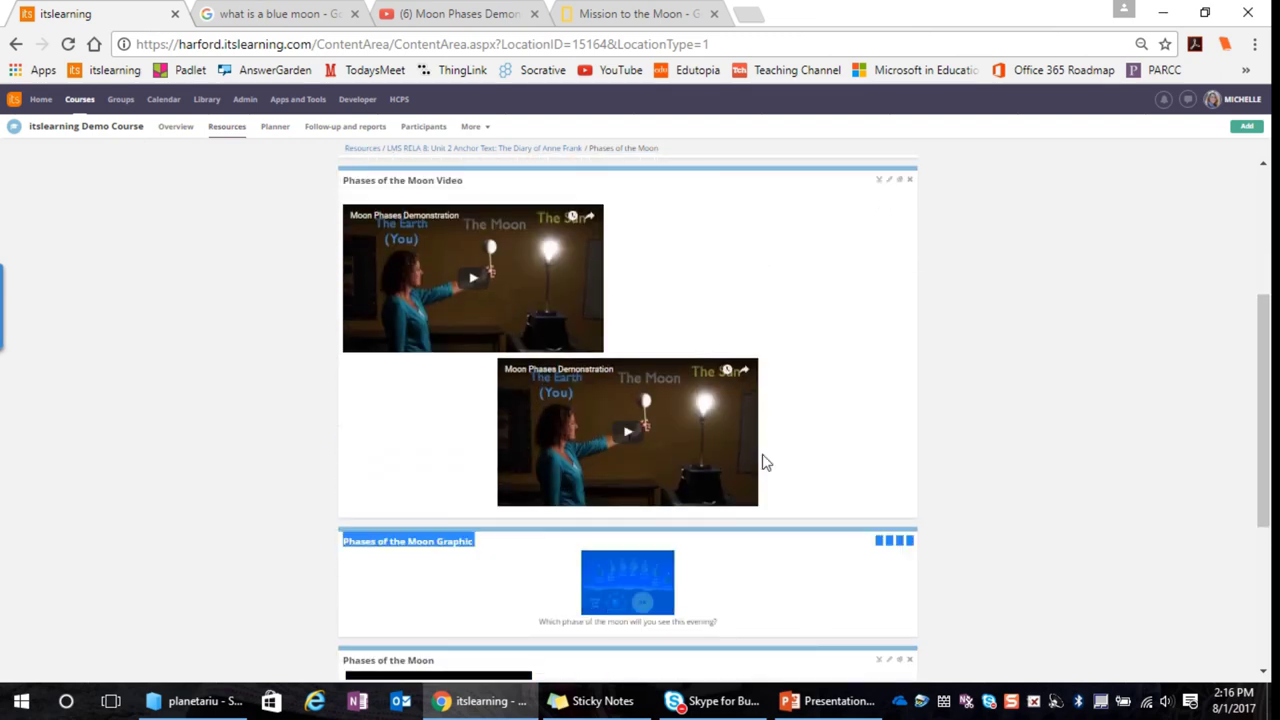
left_click_drag(769, 536, 789, 223)
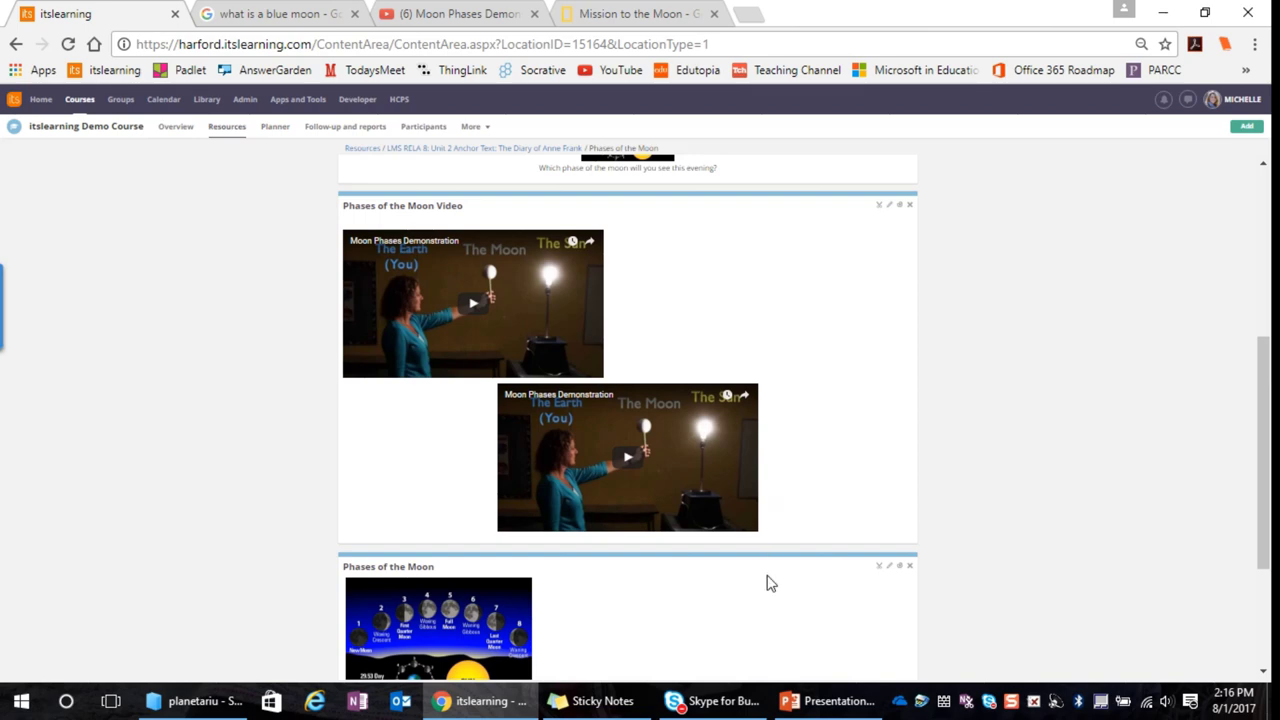
left_click_drag(766, 566, 755, 290)
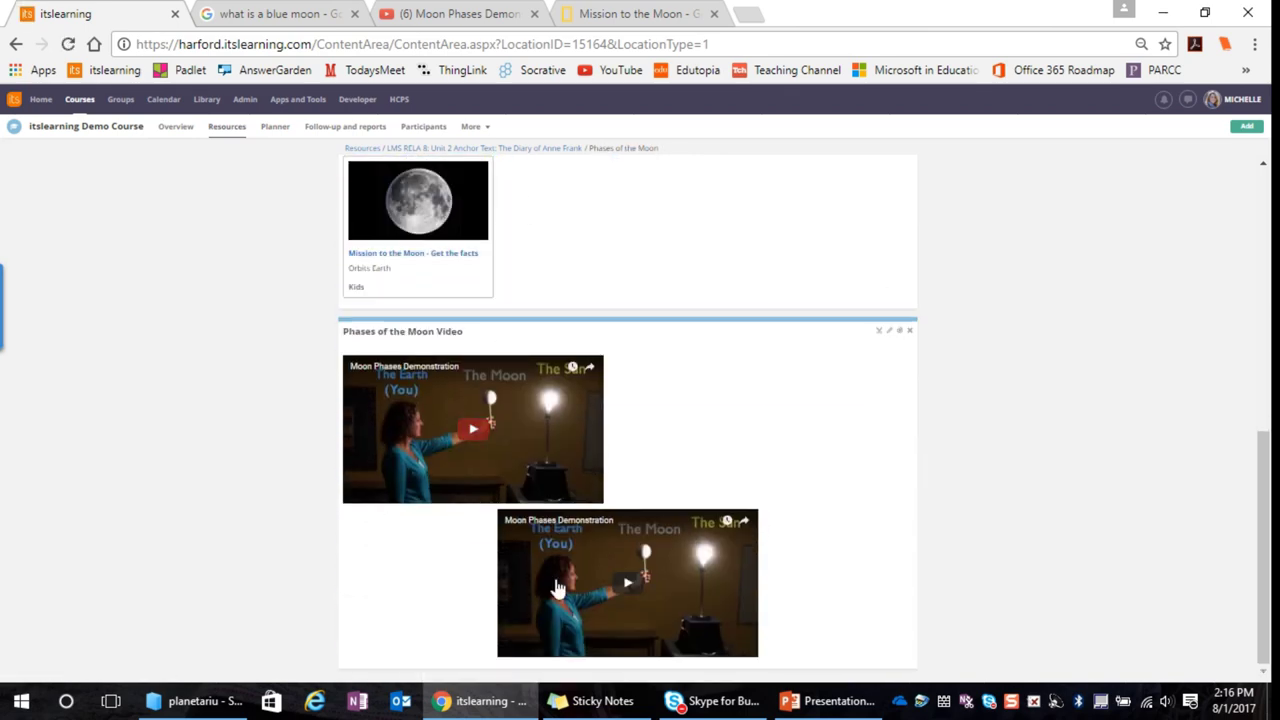
Raise the browser zoom to 75%.
scroll(607, 497, "up", 4)
scroll(594, 509, "up", 2)
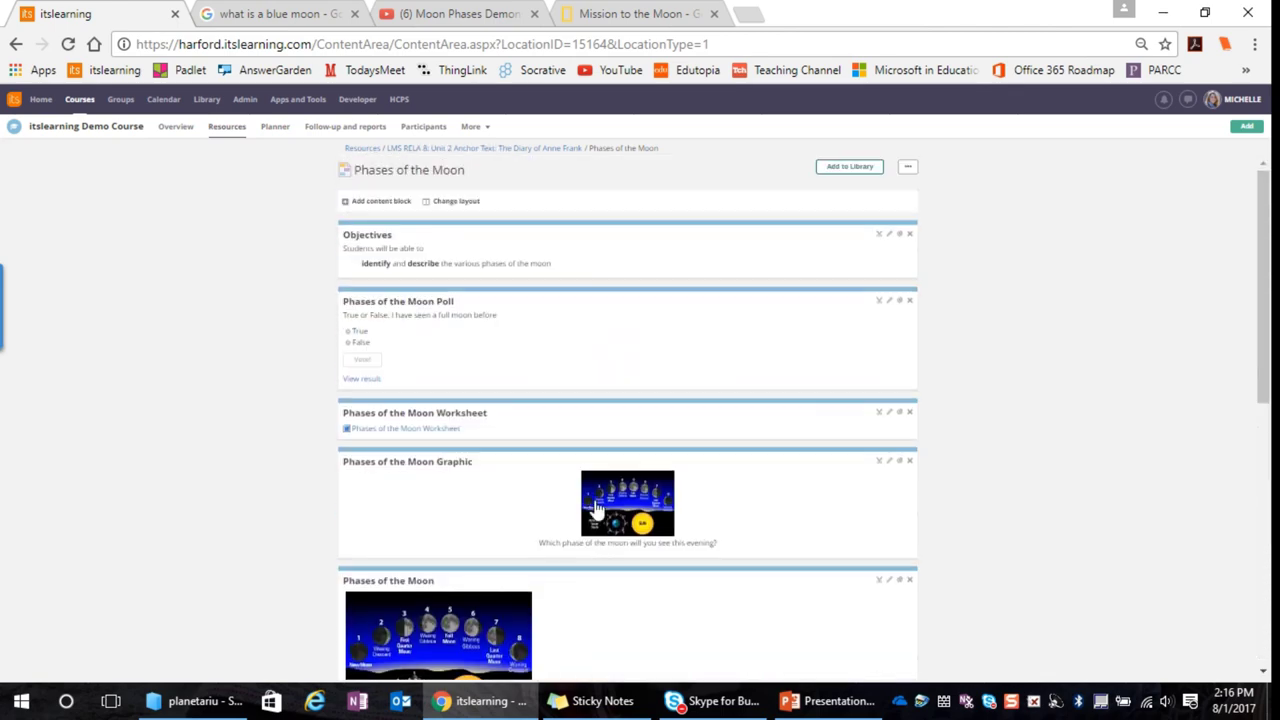
left_click(1256, 50)
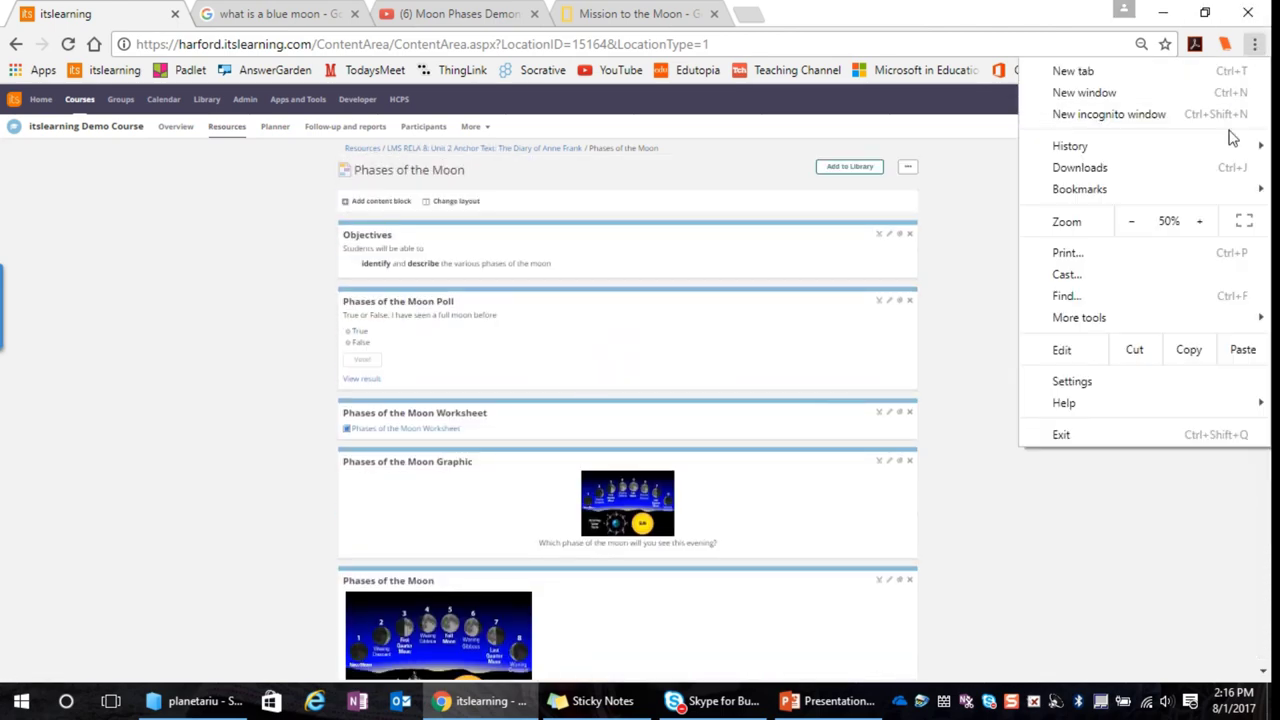
left_click(1203, 224)
left_click(1203, 224)
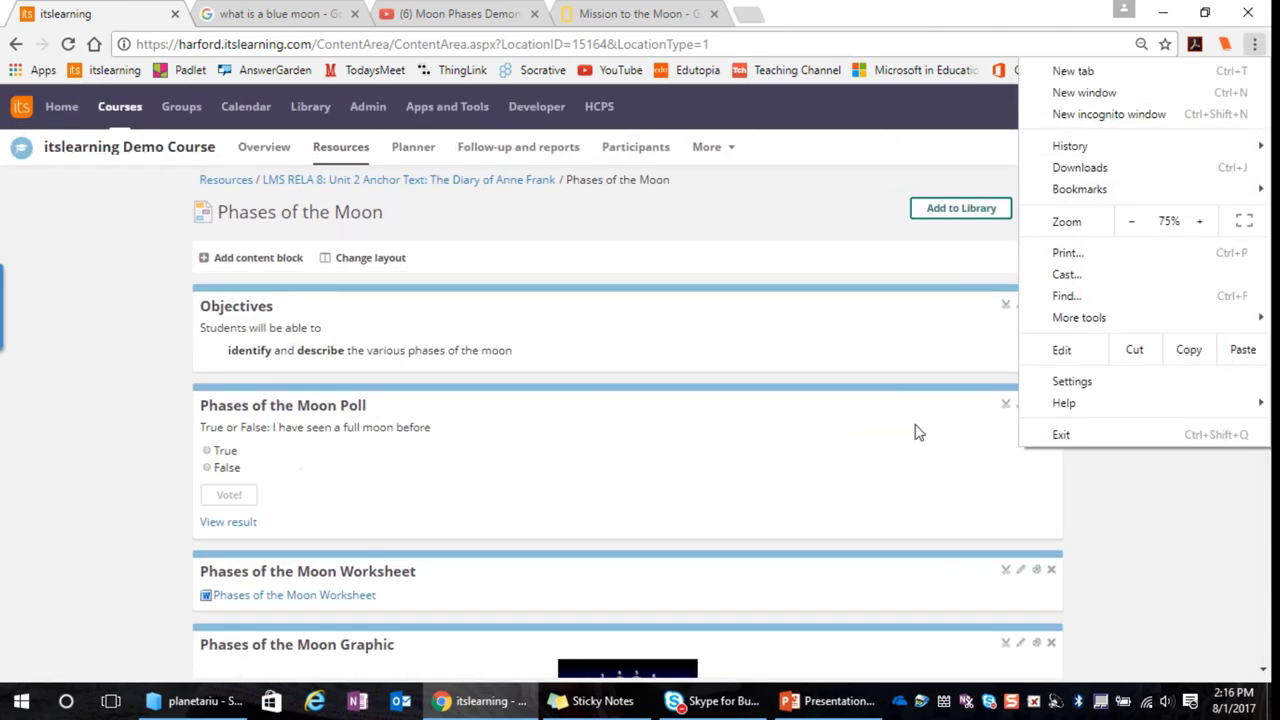
Raise the browser zoom to 80%.
left_click(1201, 222)
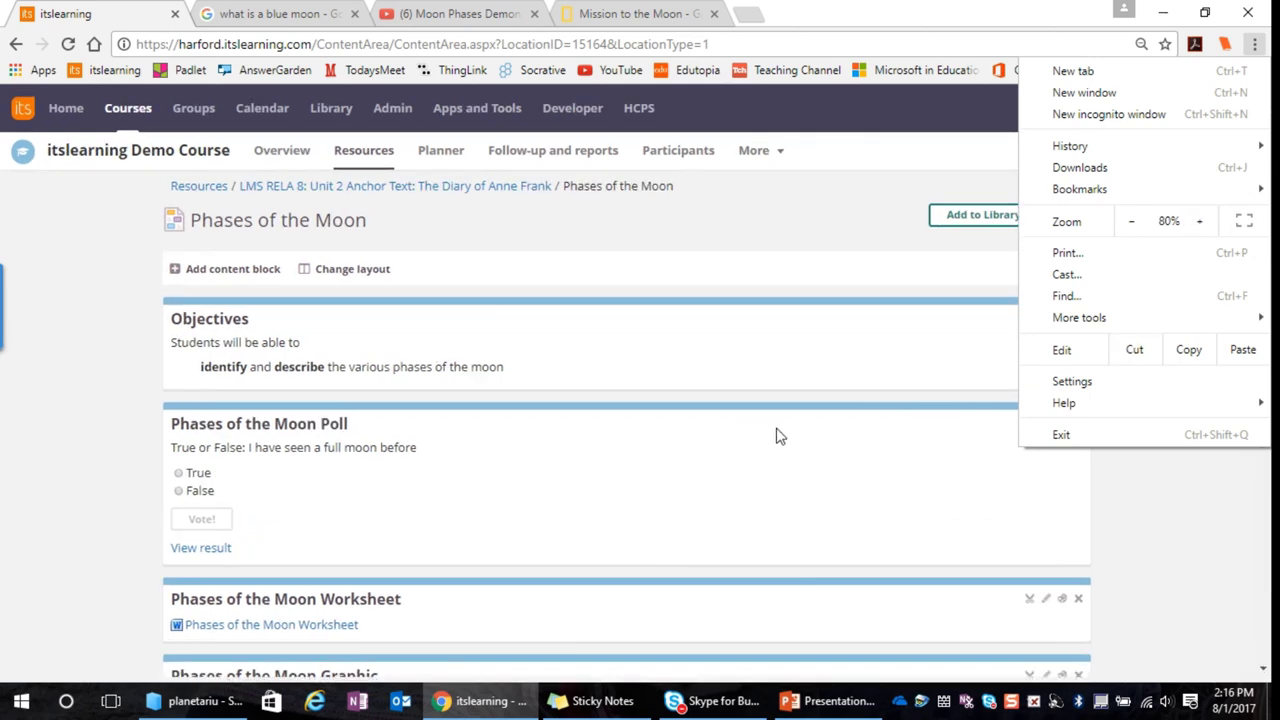
left_click(779, 434)
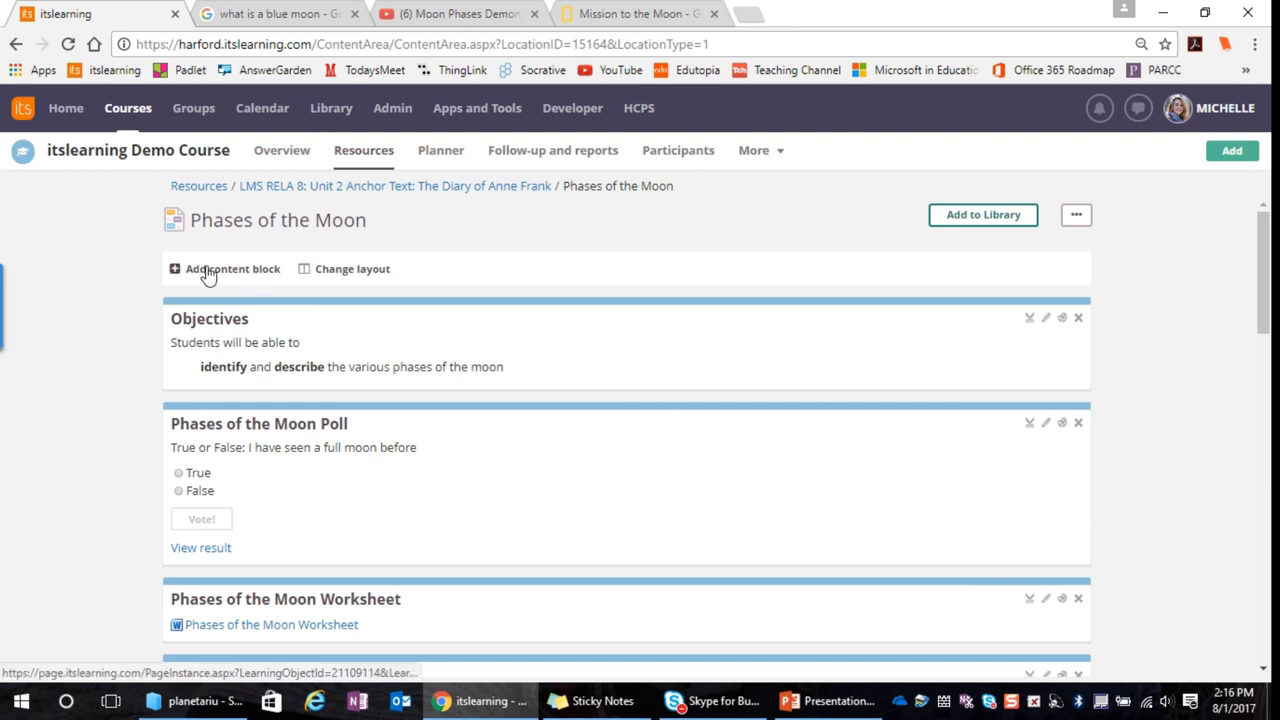
Change the Phases of the Moon page's layout to two equal columns and save it.
left_click(368, 270)
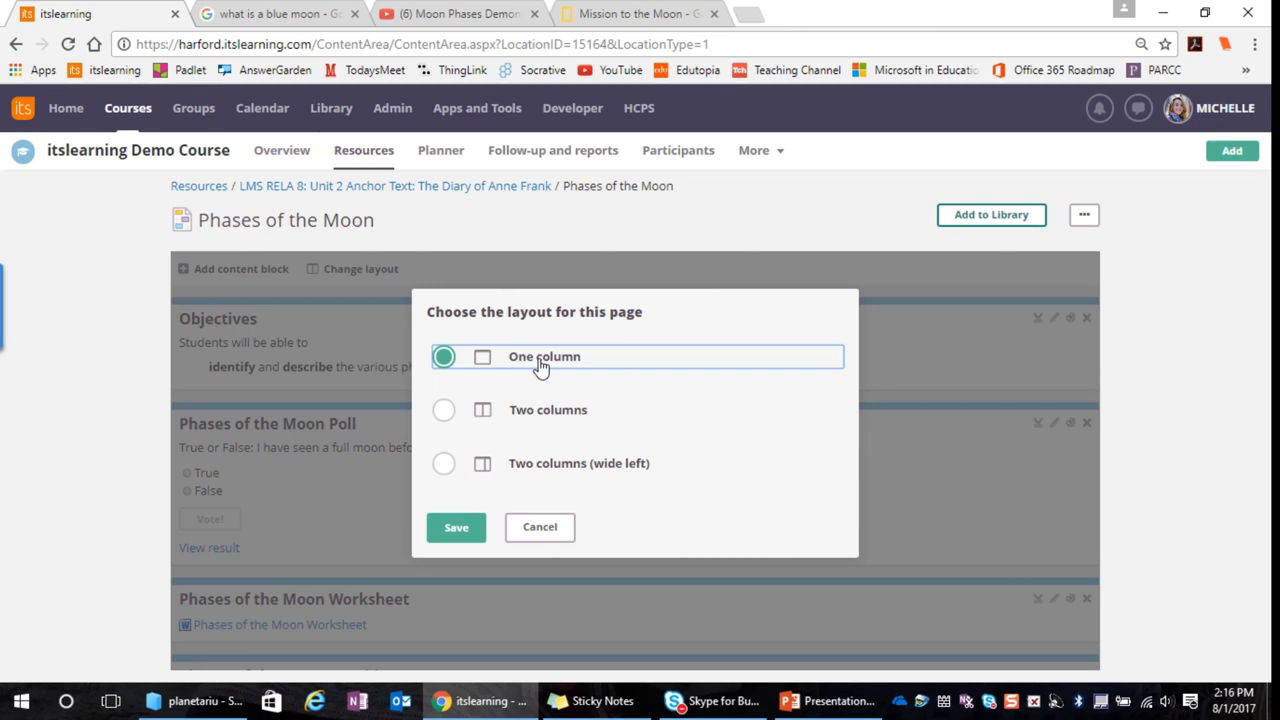
left_click(539, 526)
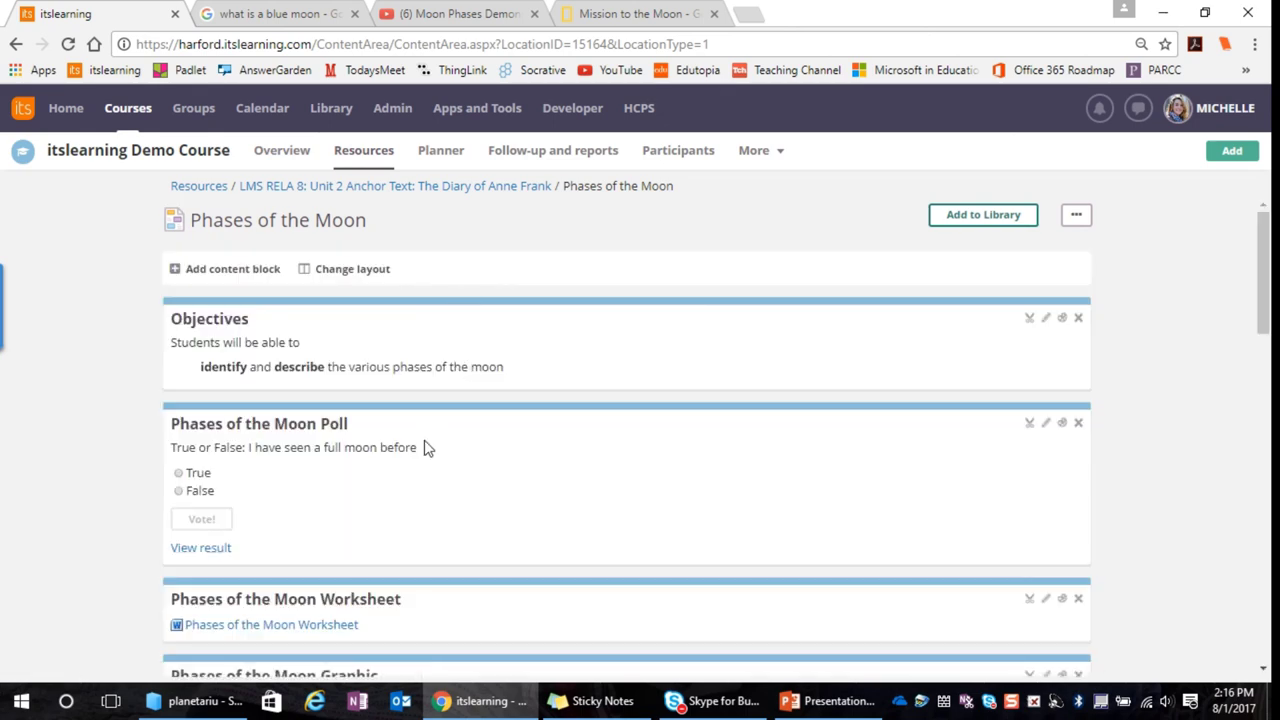
left_click(346, 270)
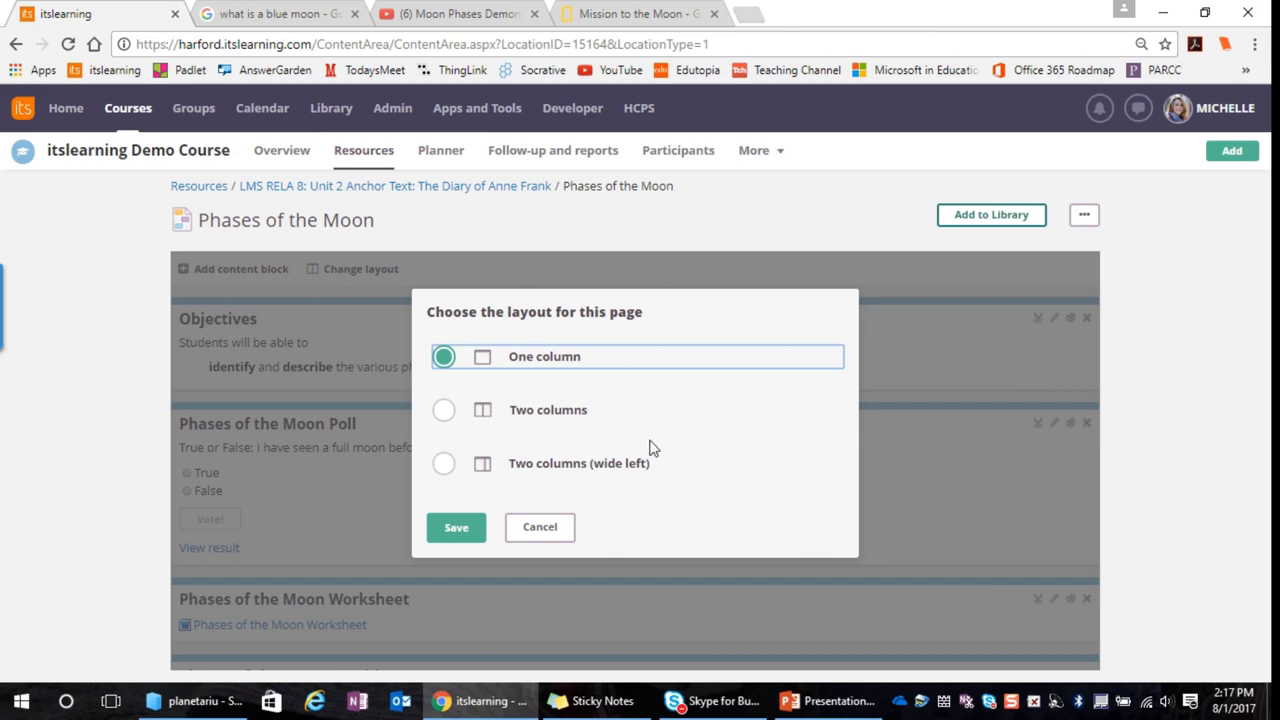
left_click(561, 414)
left_click(453, 527)
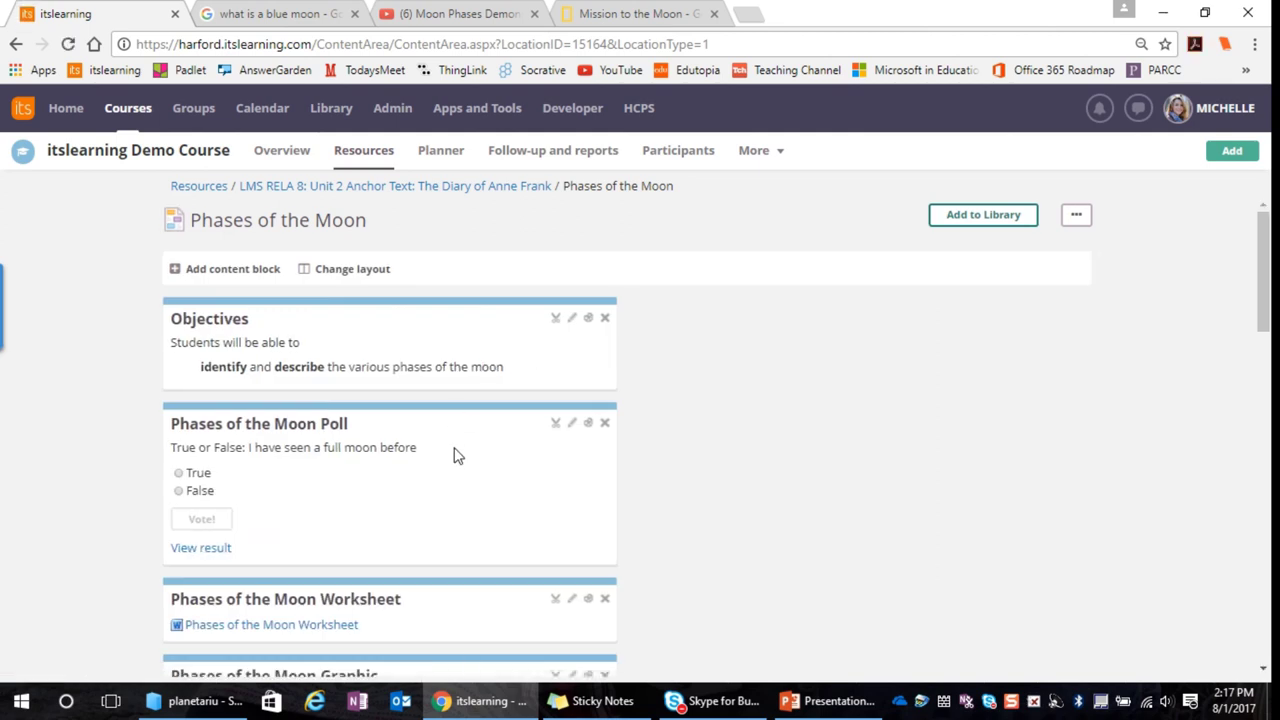
Move the Phases of the Moon Poll and Phases of the Moon Graphic blocks into the second column, with the poll above the graphic.
left_click_drag(414, 423, 913, 319)
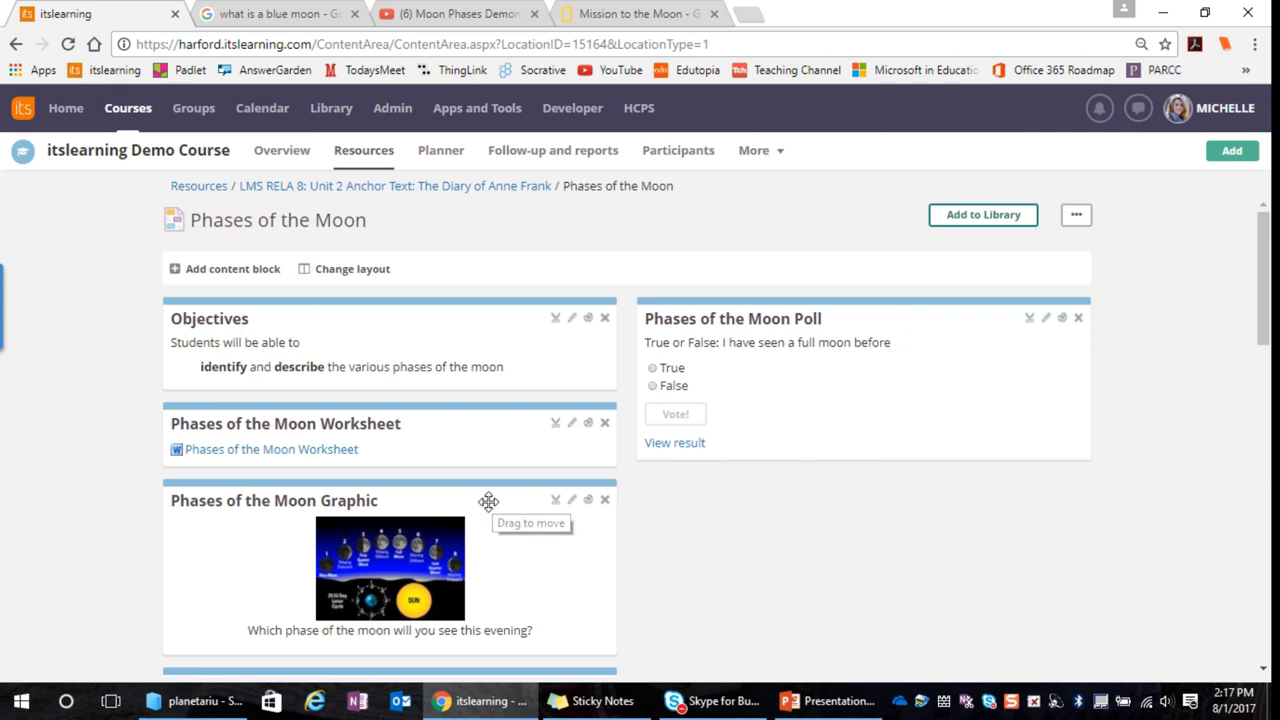
left_click_drag(489, 503, 889, 506)
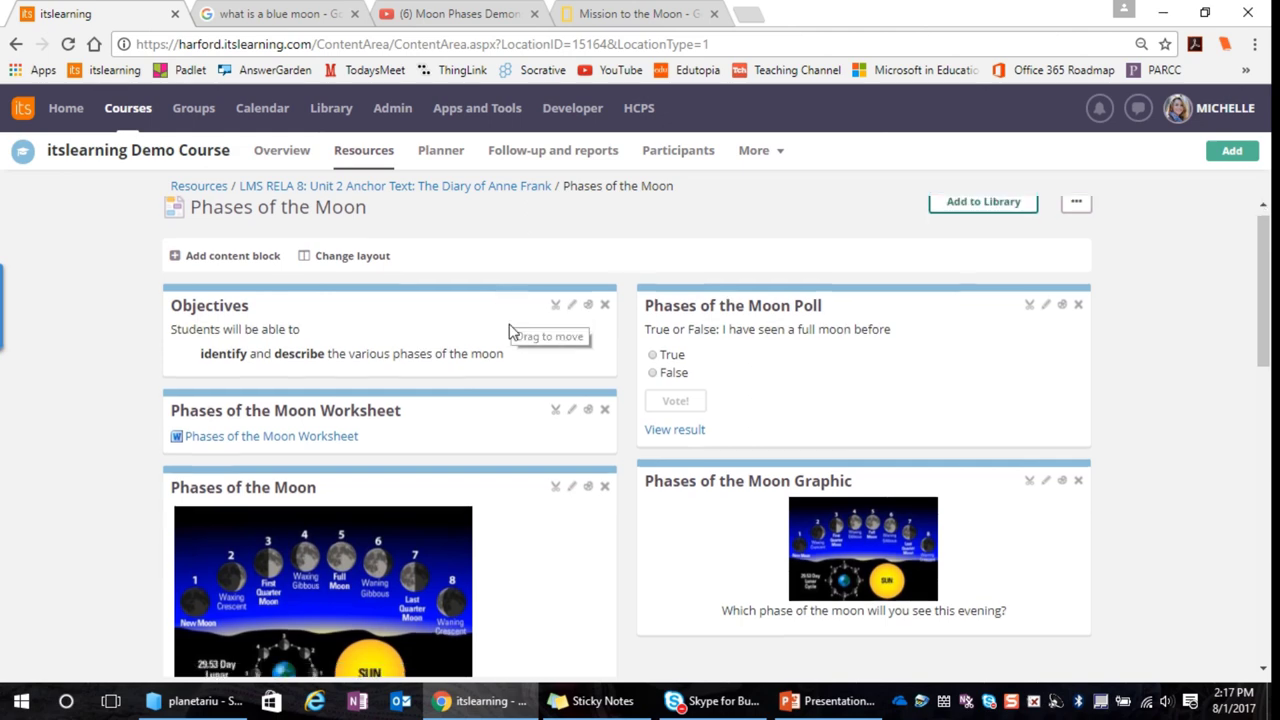
scroll(509, 363, "down", 5)
scroll(507, 367, "up", 3)
scroll(505, 368, "up", 2)
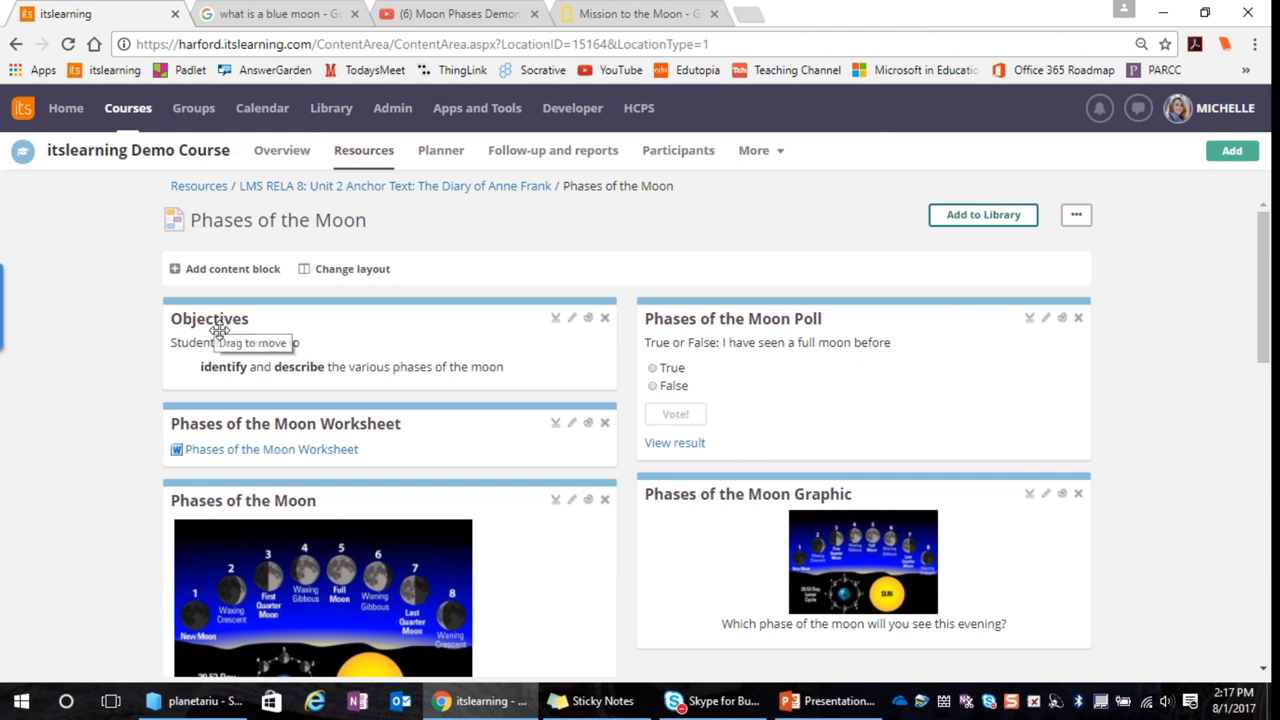
Switch the page layout to two columns (wide left) and save it.
left_click(358, 268)
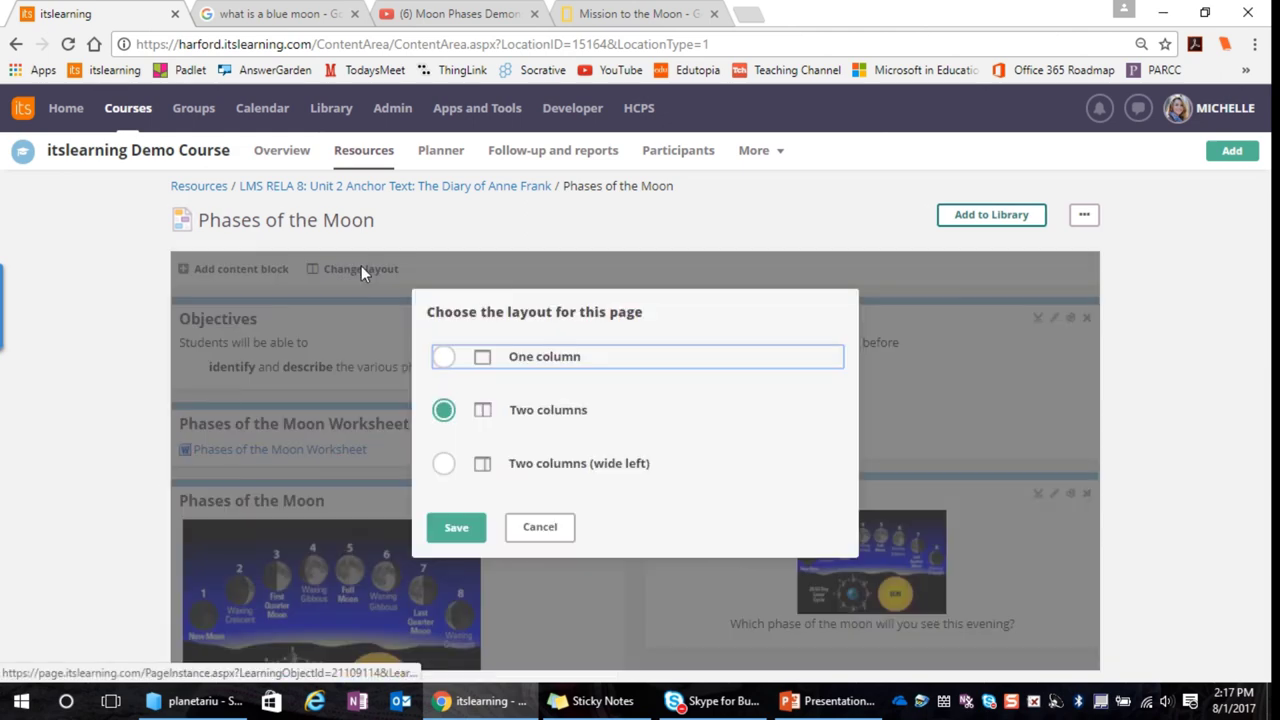
left_click(445, 465)
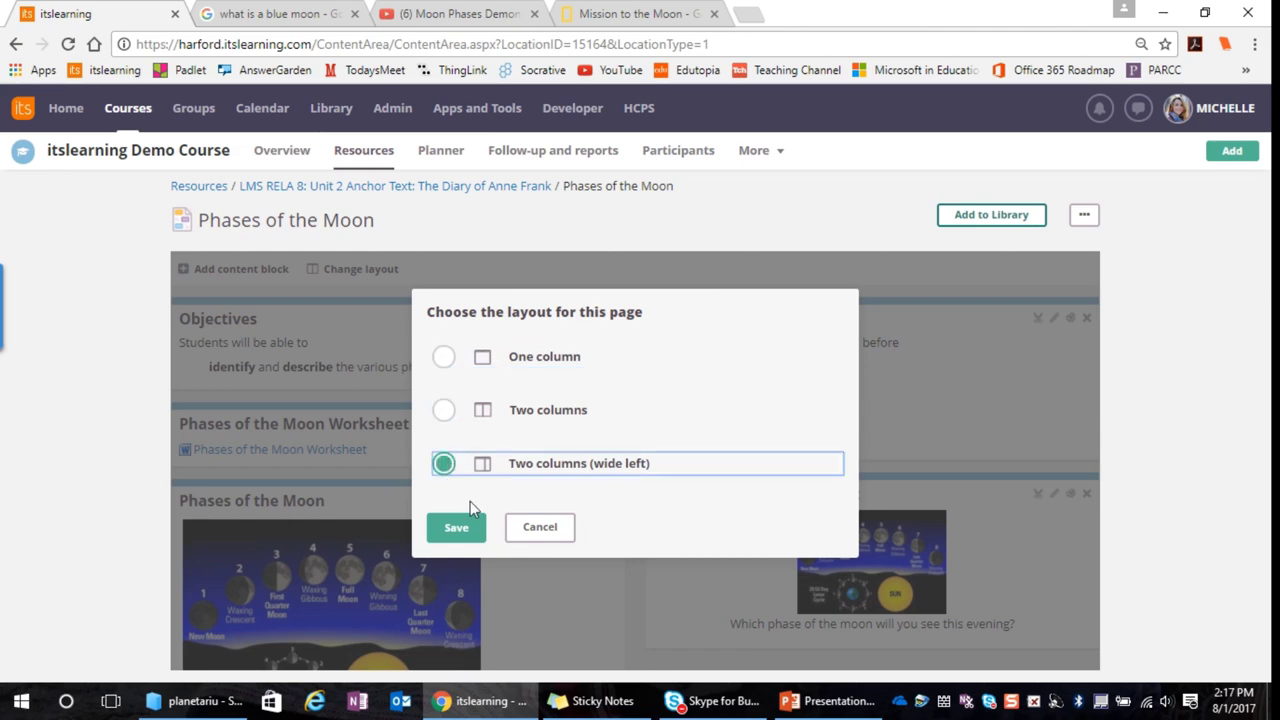
left_click(456, 529)
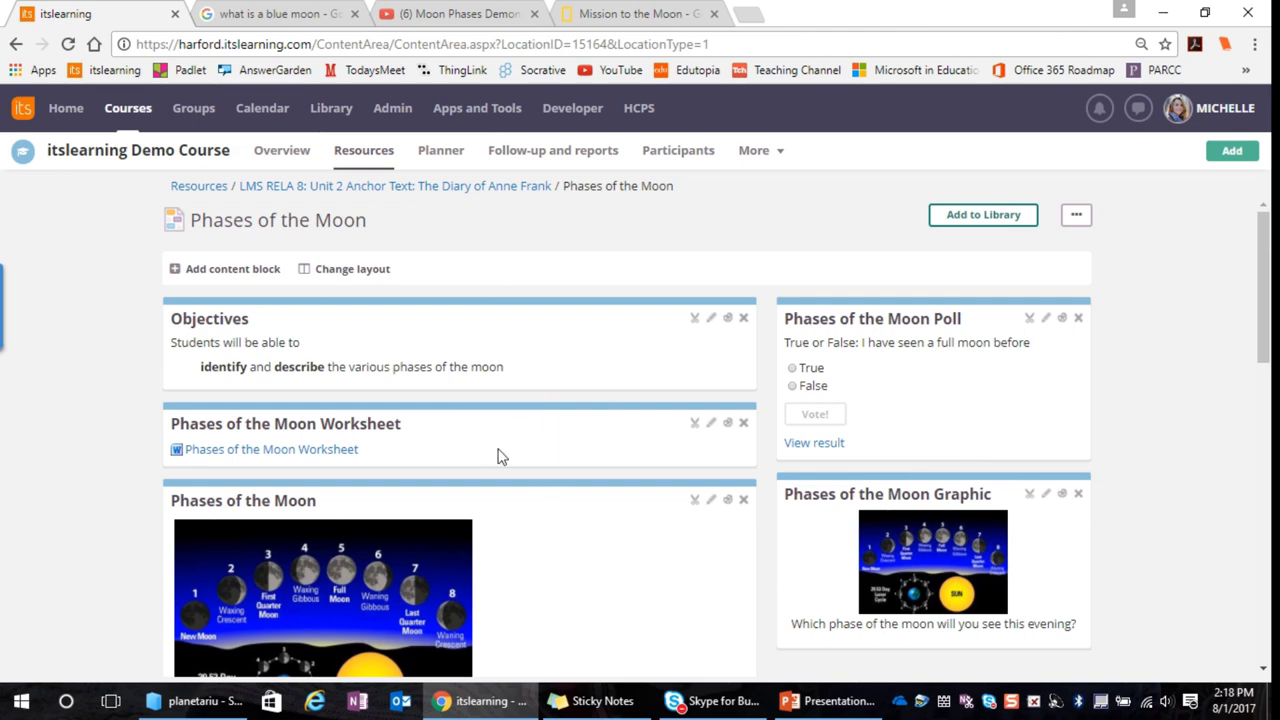
Try teal as the colour of the Objectives block, and open its content editor without changing the text.
left_click(730, 323)
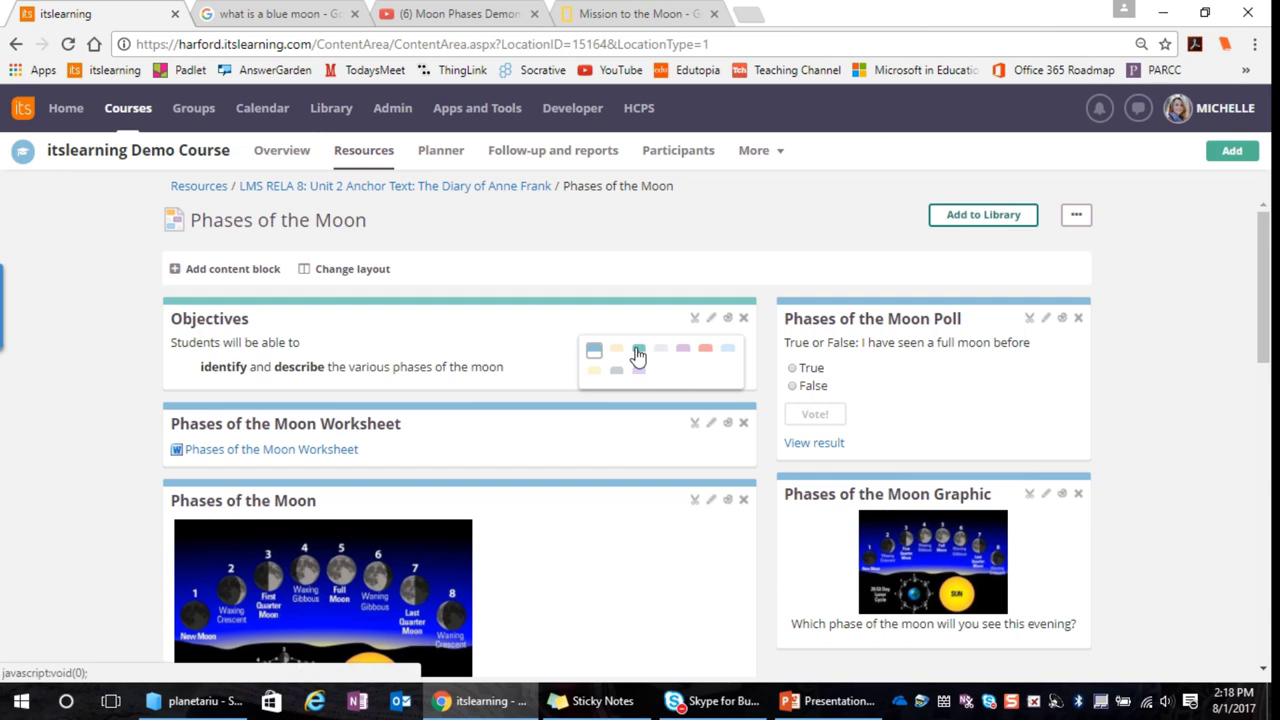
left_click(637, 356)
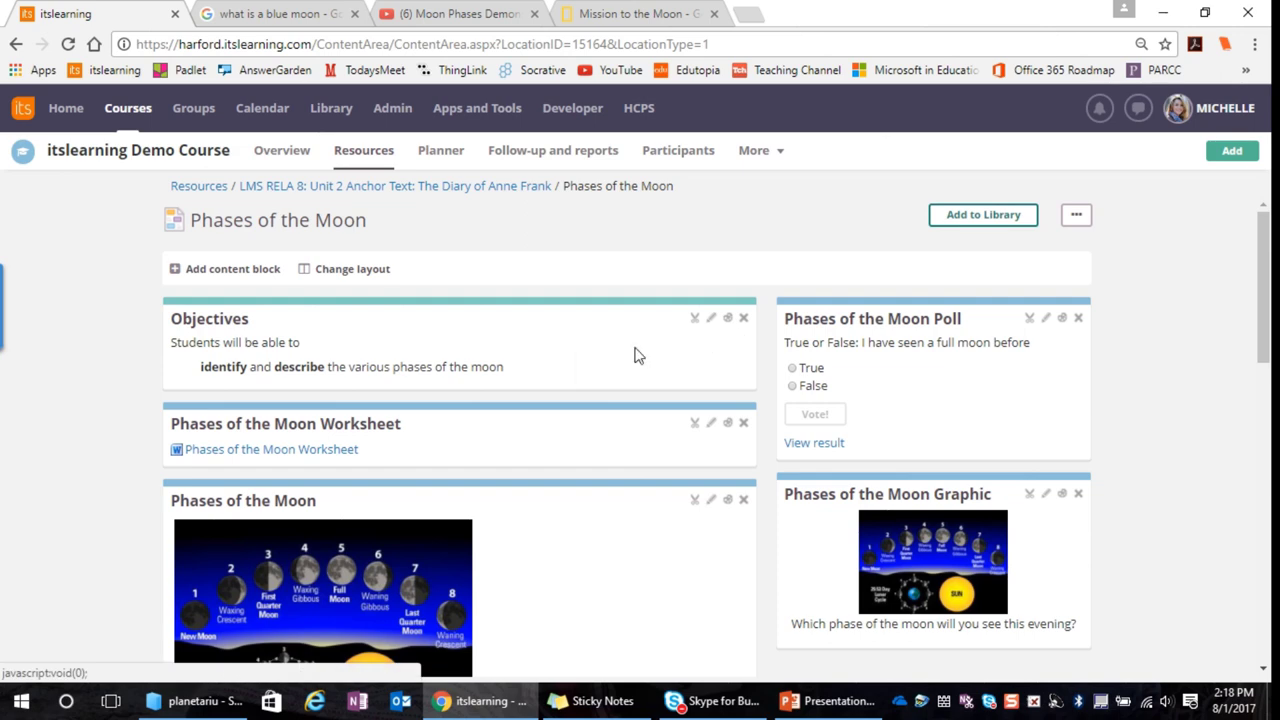
left_click(711, 318)
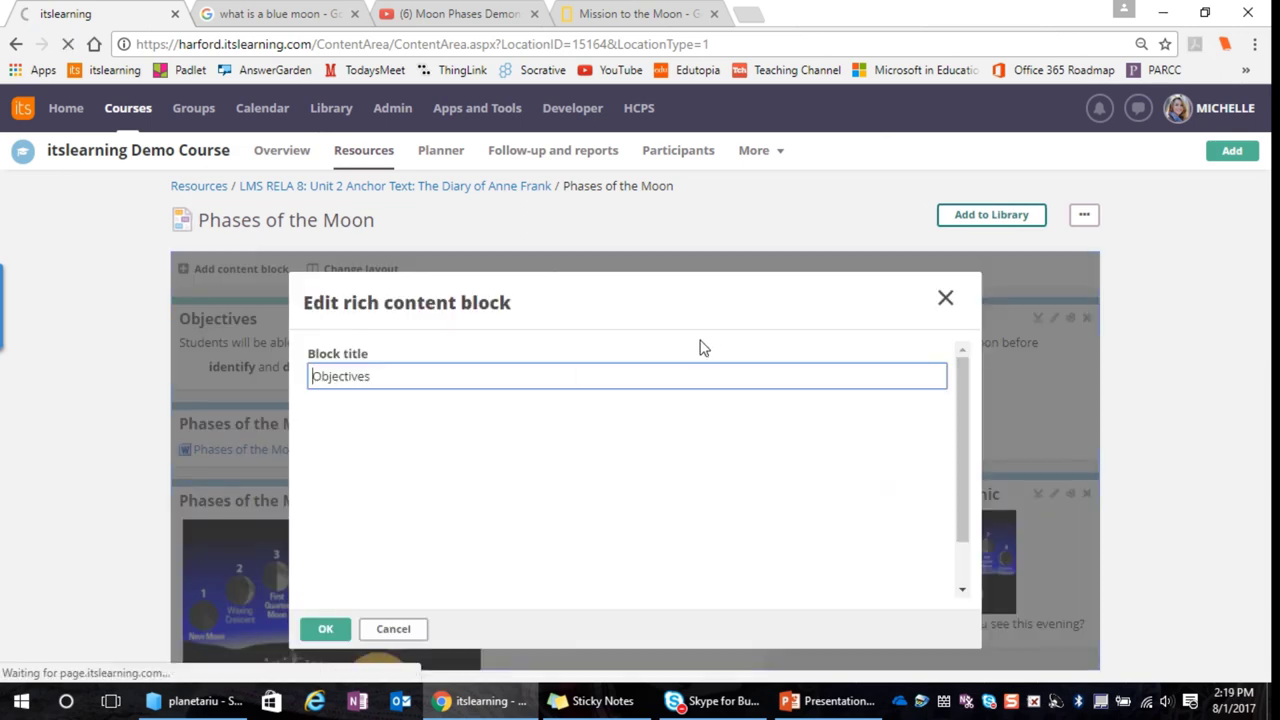
left_click(945, 297)
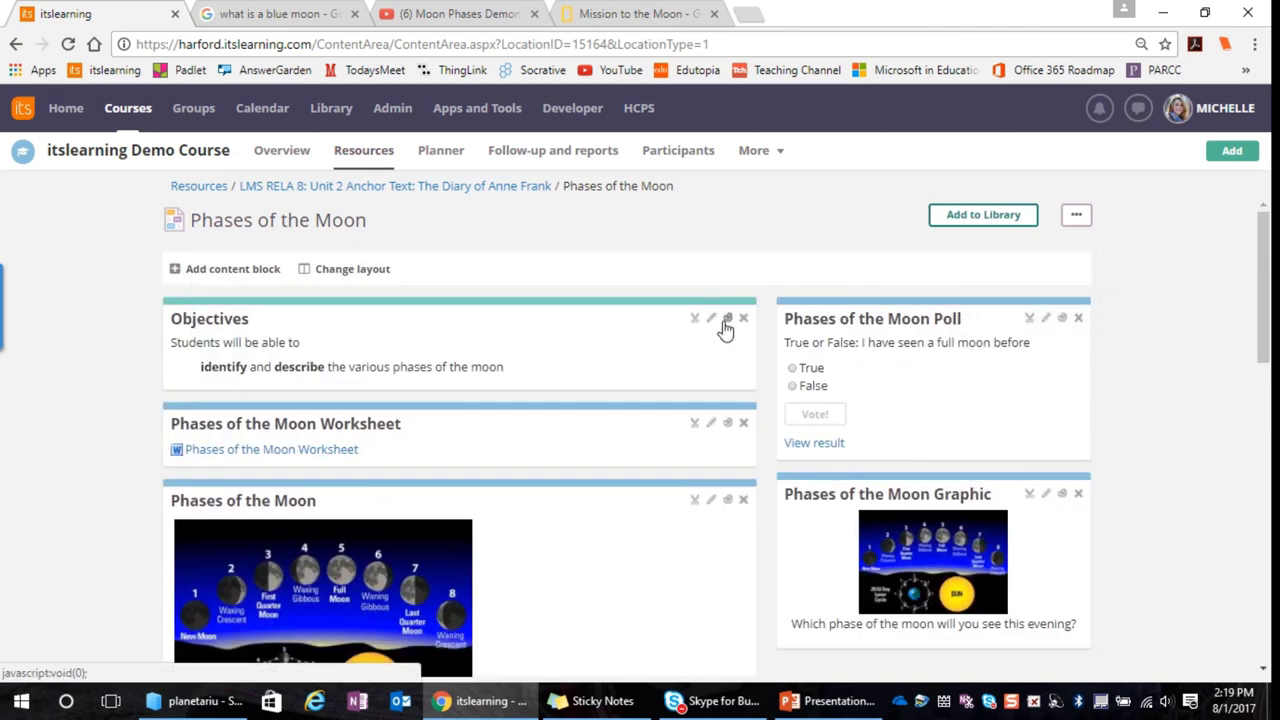
Set the Objectives block's colour to salmon red and the Phases of the Moon Worksheet block's colour to light purple.
left_click(727, 320)
left_click(709, 354)
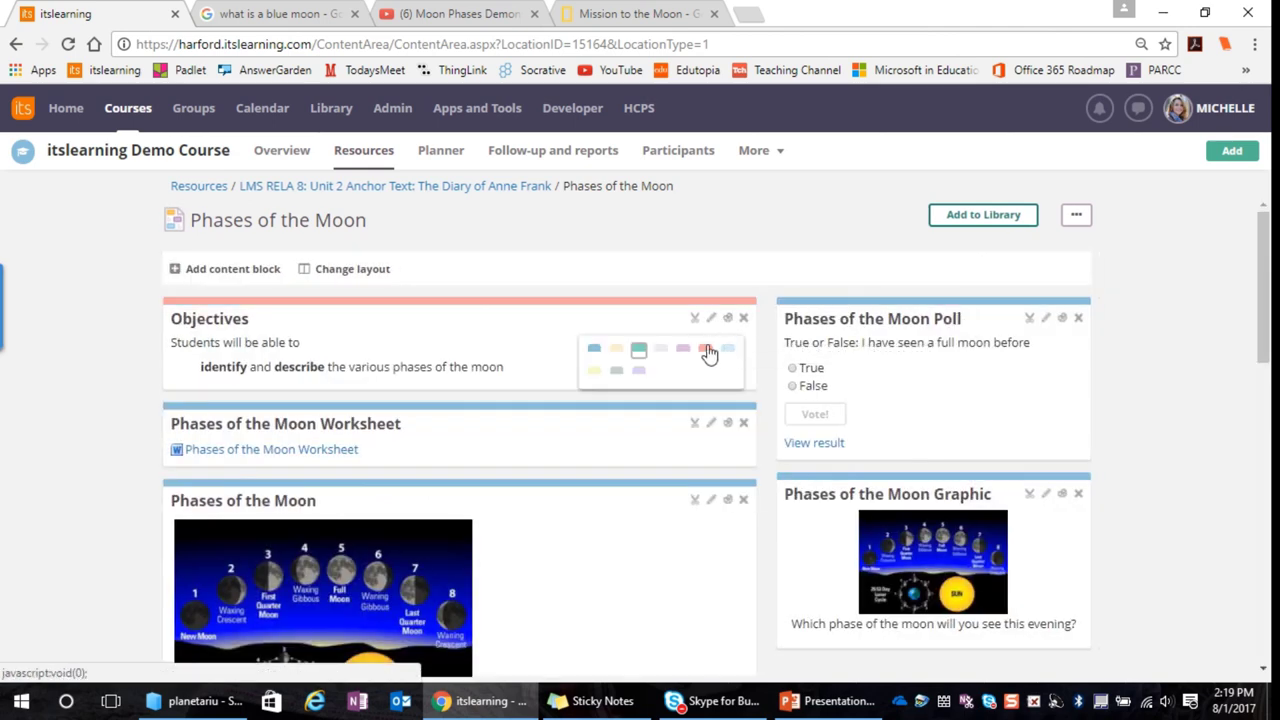
left_click(728, 424)
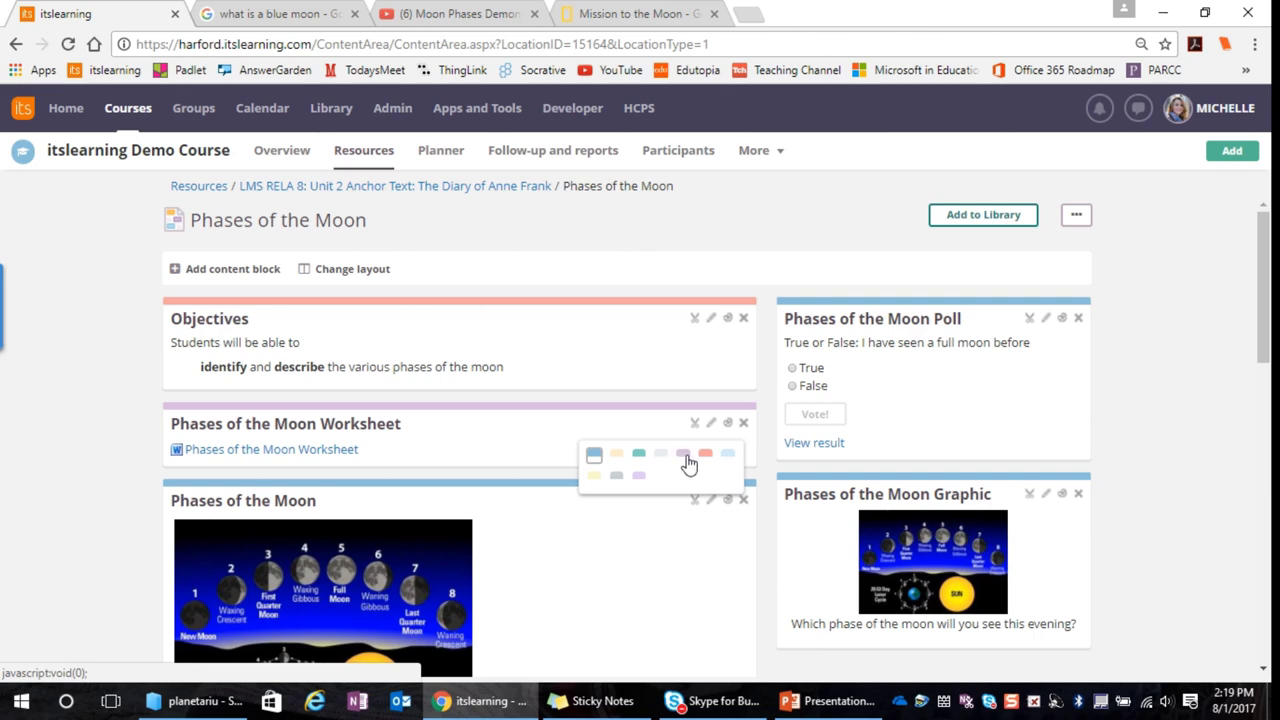
left_click(684, 456)
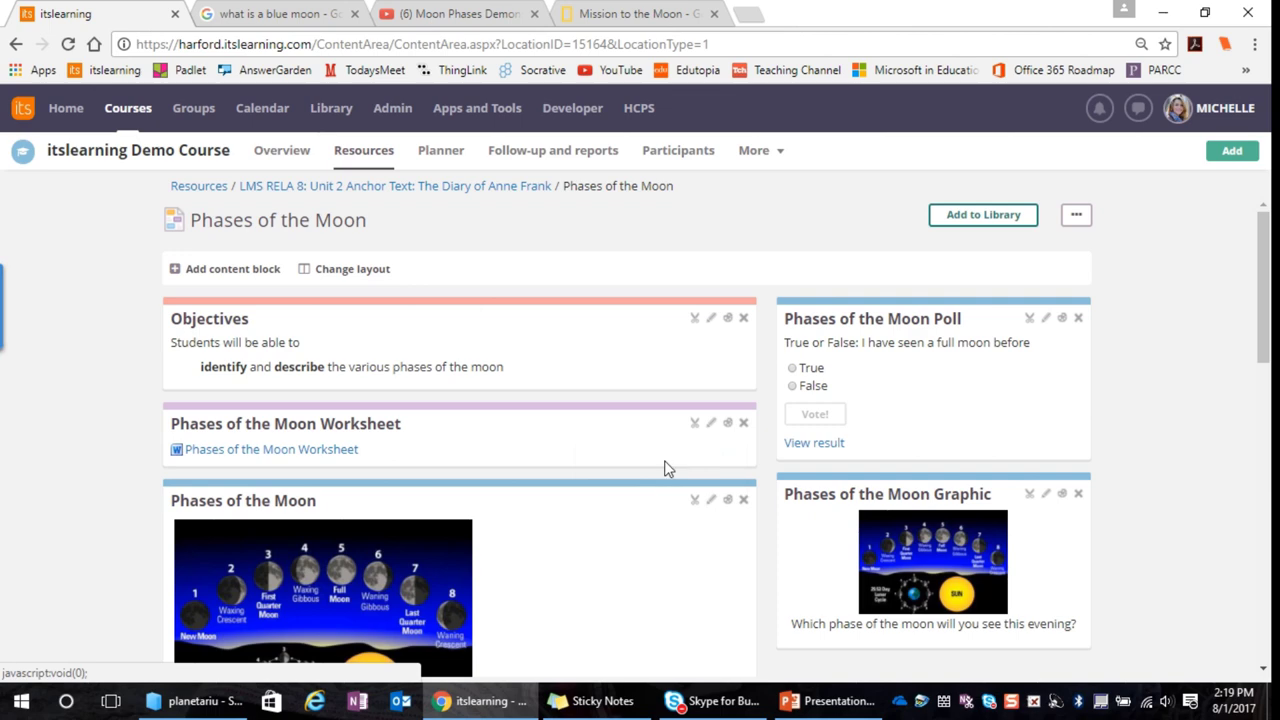
Choose blue as the colour of the Phases of the Moon block that holds the article content.
left_click(728, 500)
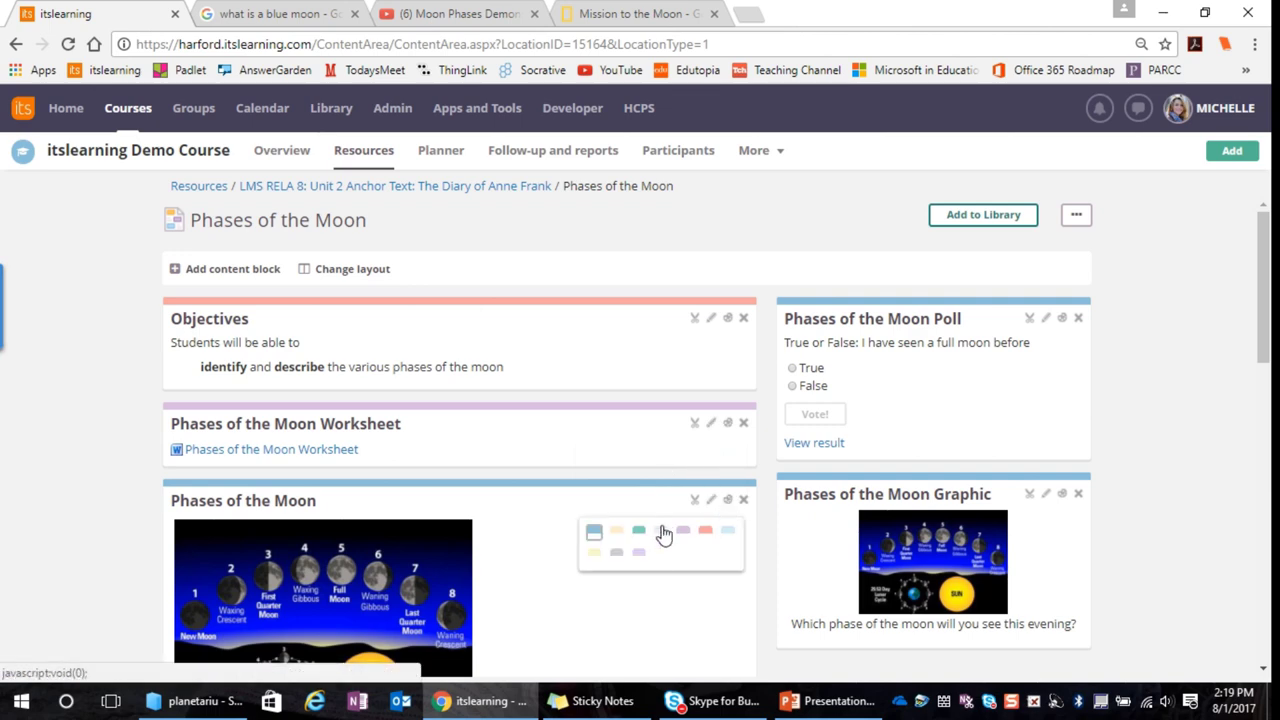
left_click(594, 532)
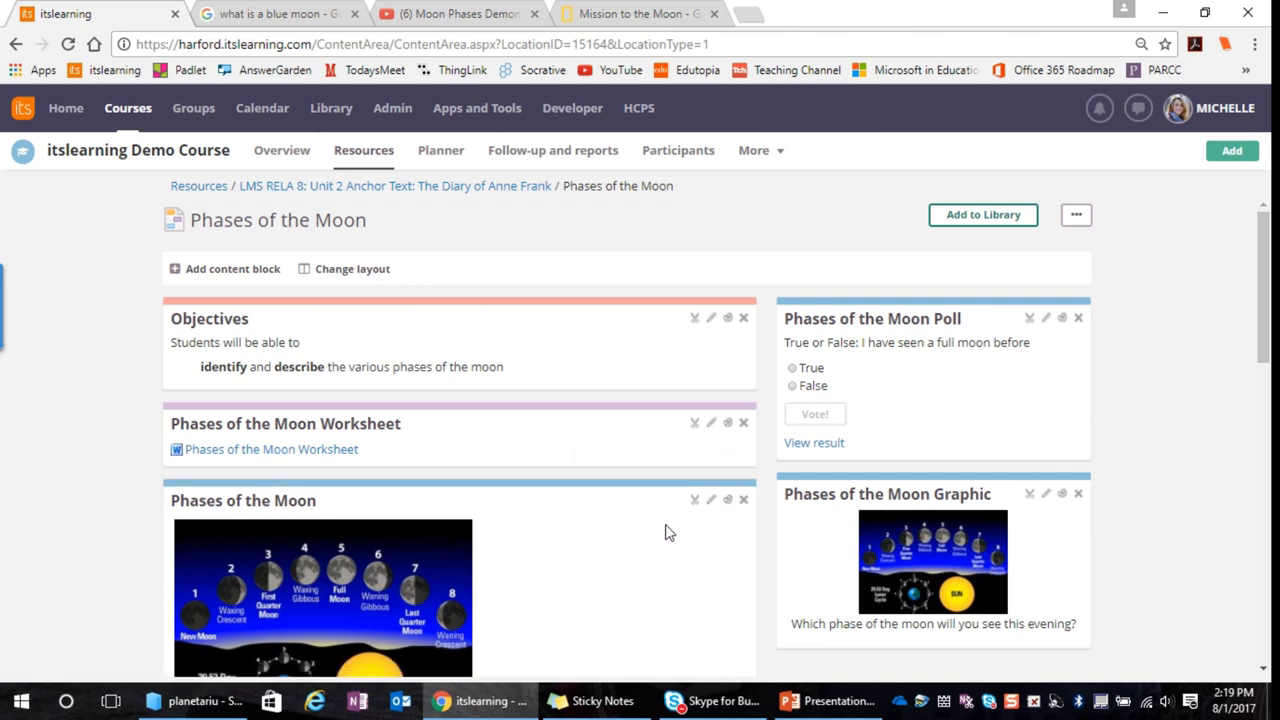